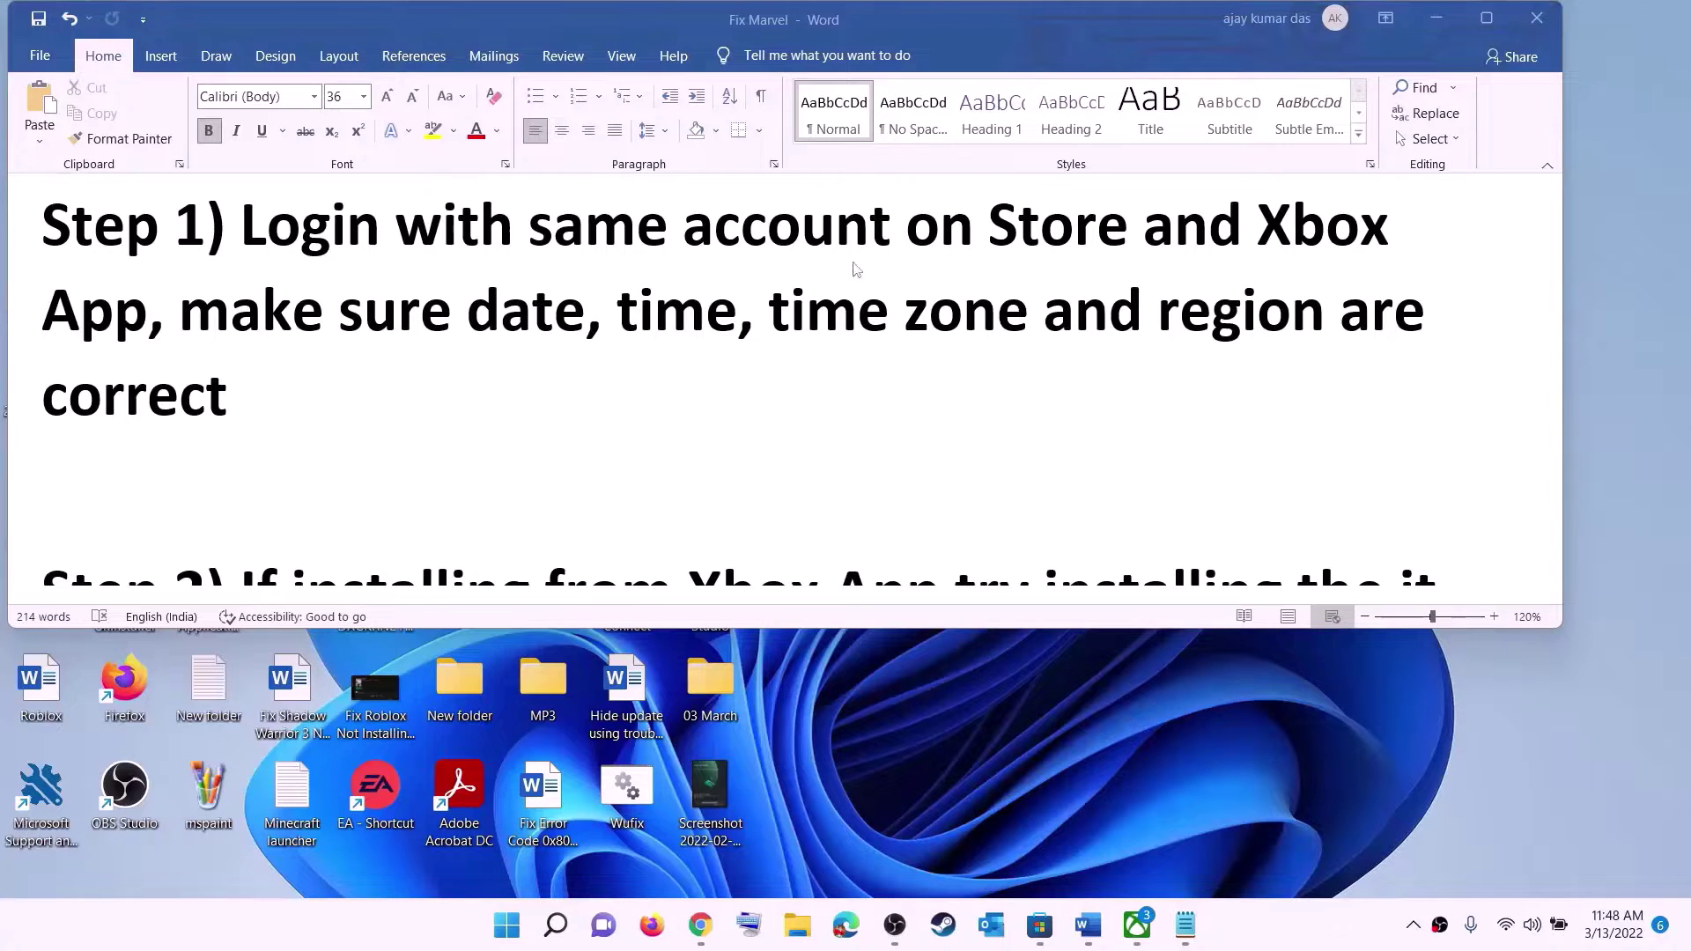
Step: Sign out of Microsoft Store and sign back in with the first account, confirming with the Windows Hello PIN
left_click(1038, 925)
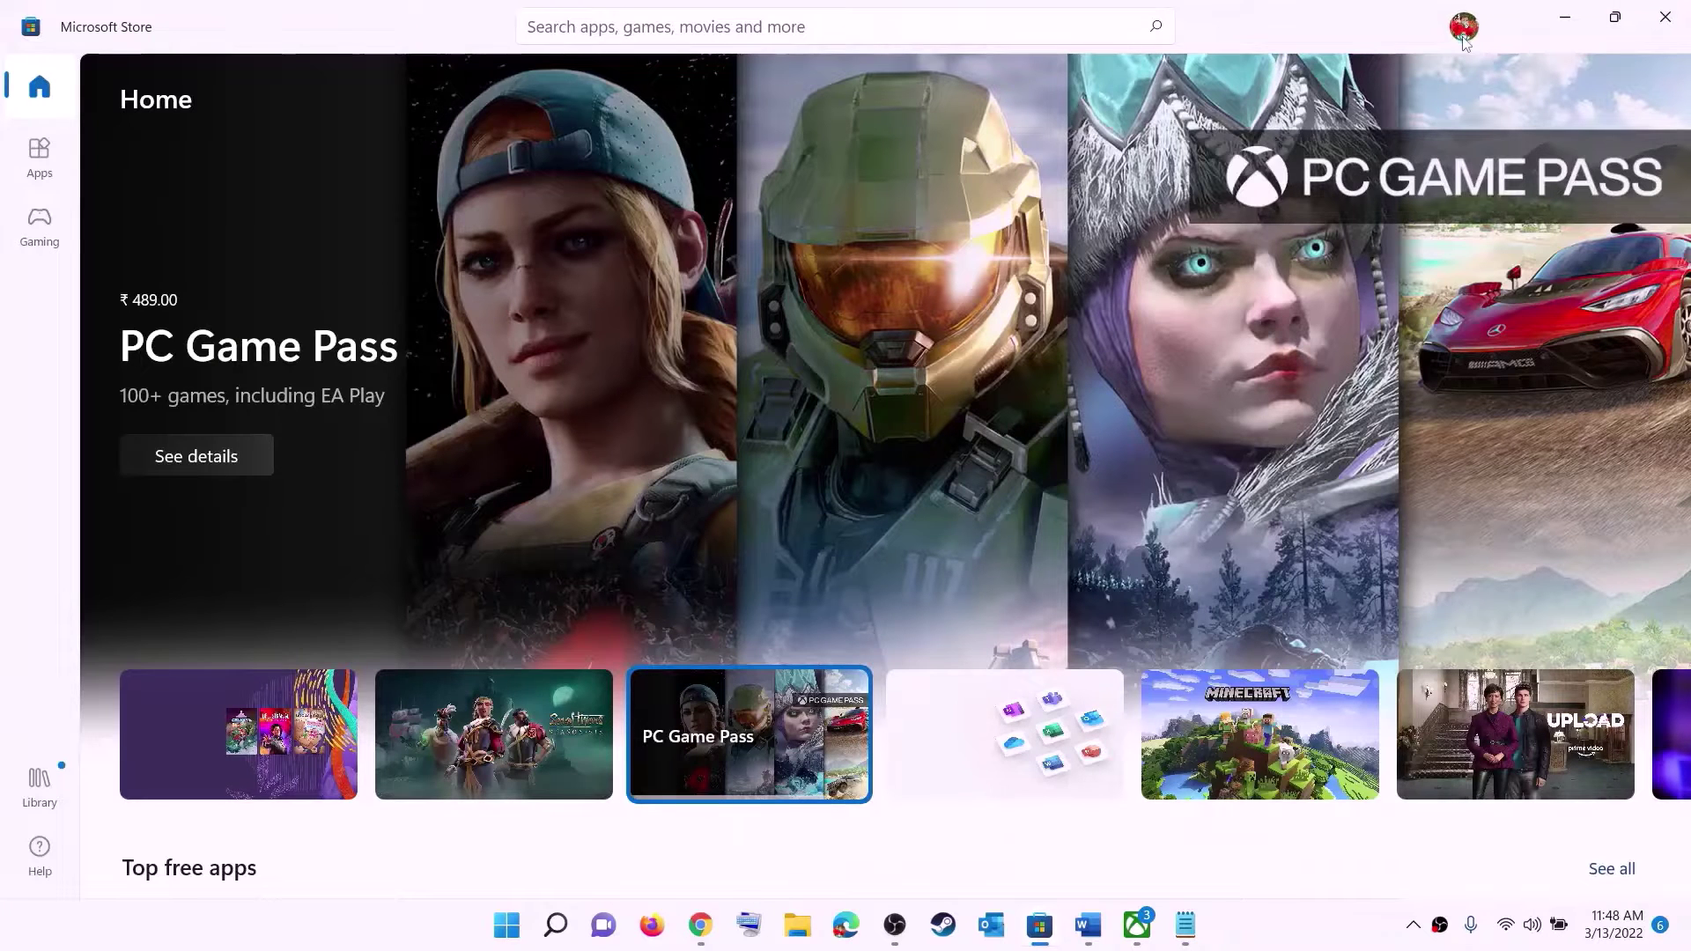
left_click(1462, 27)
left_click(1230, 124)
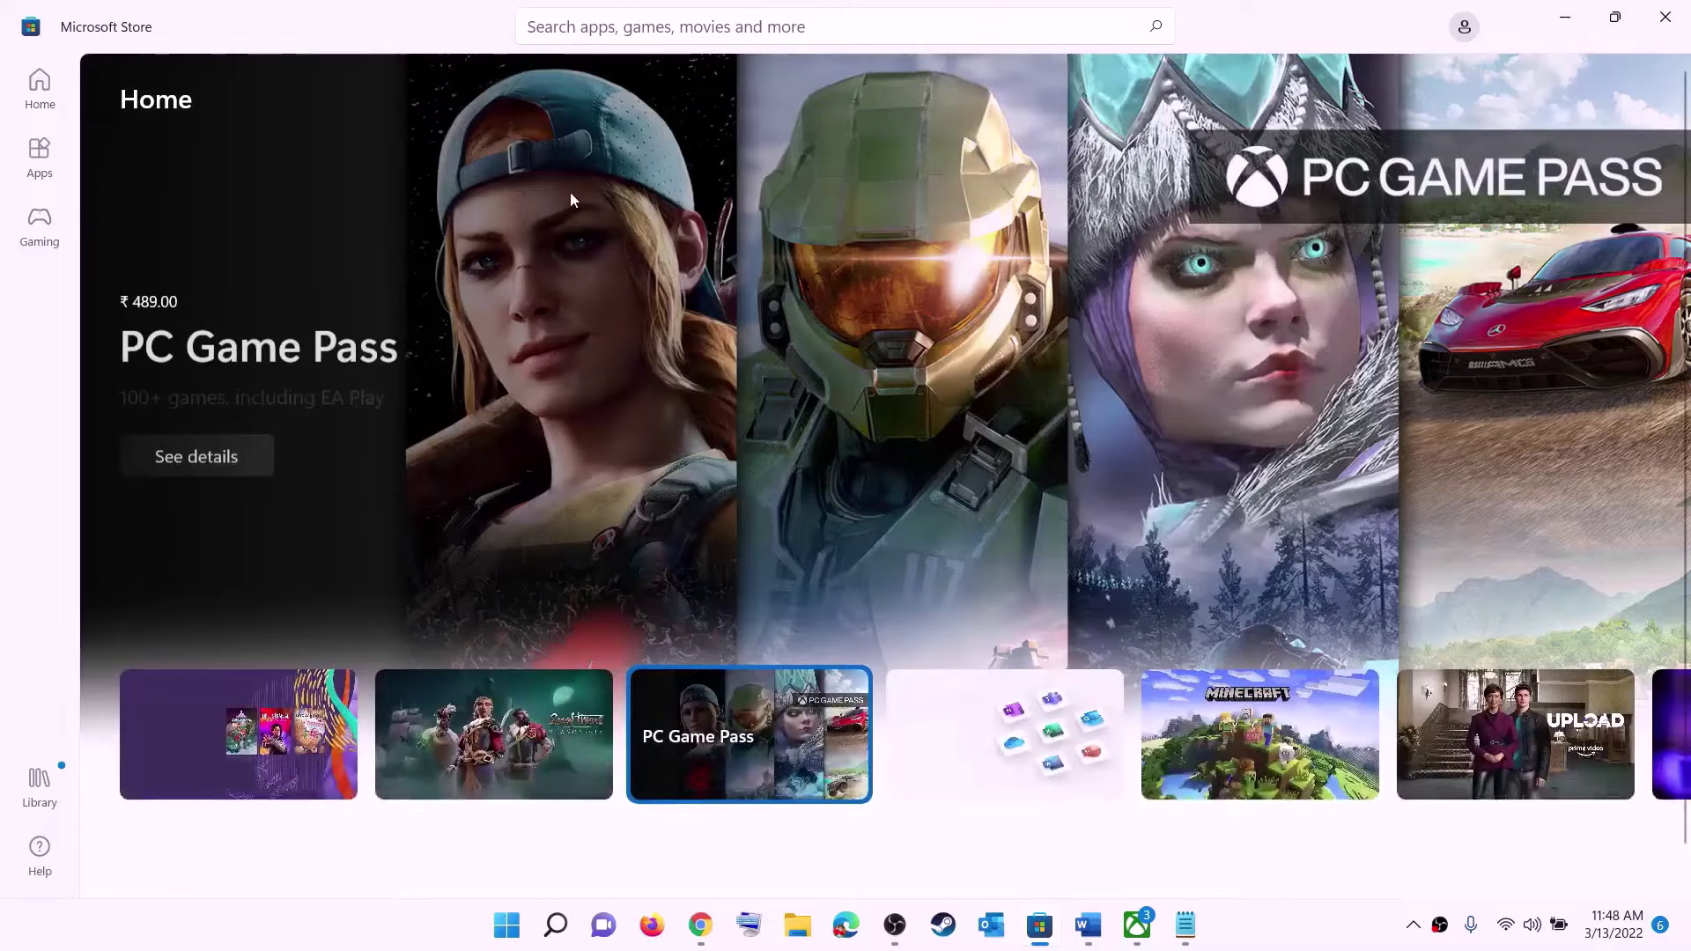
left_click(810, 320)
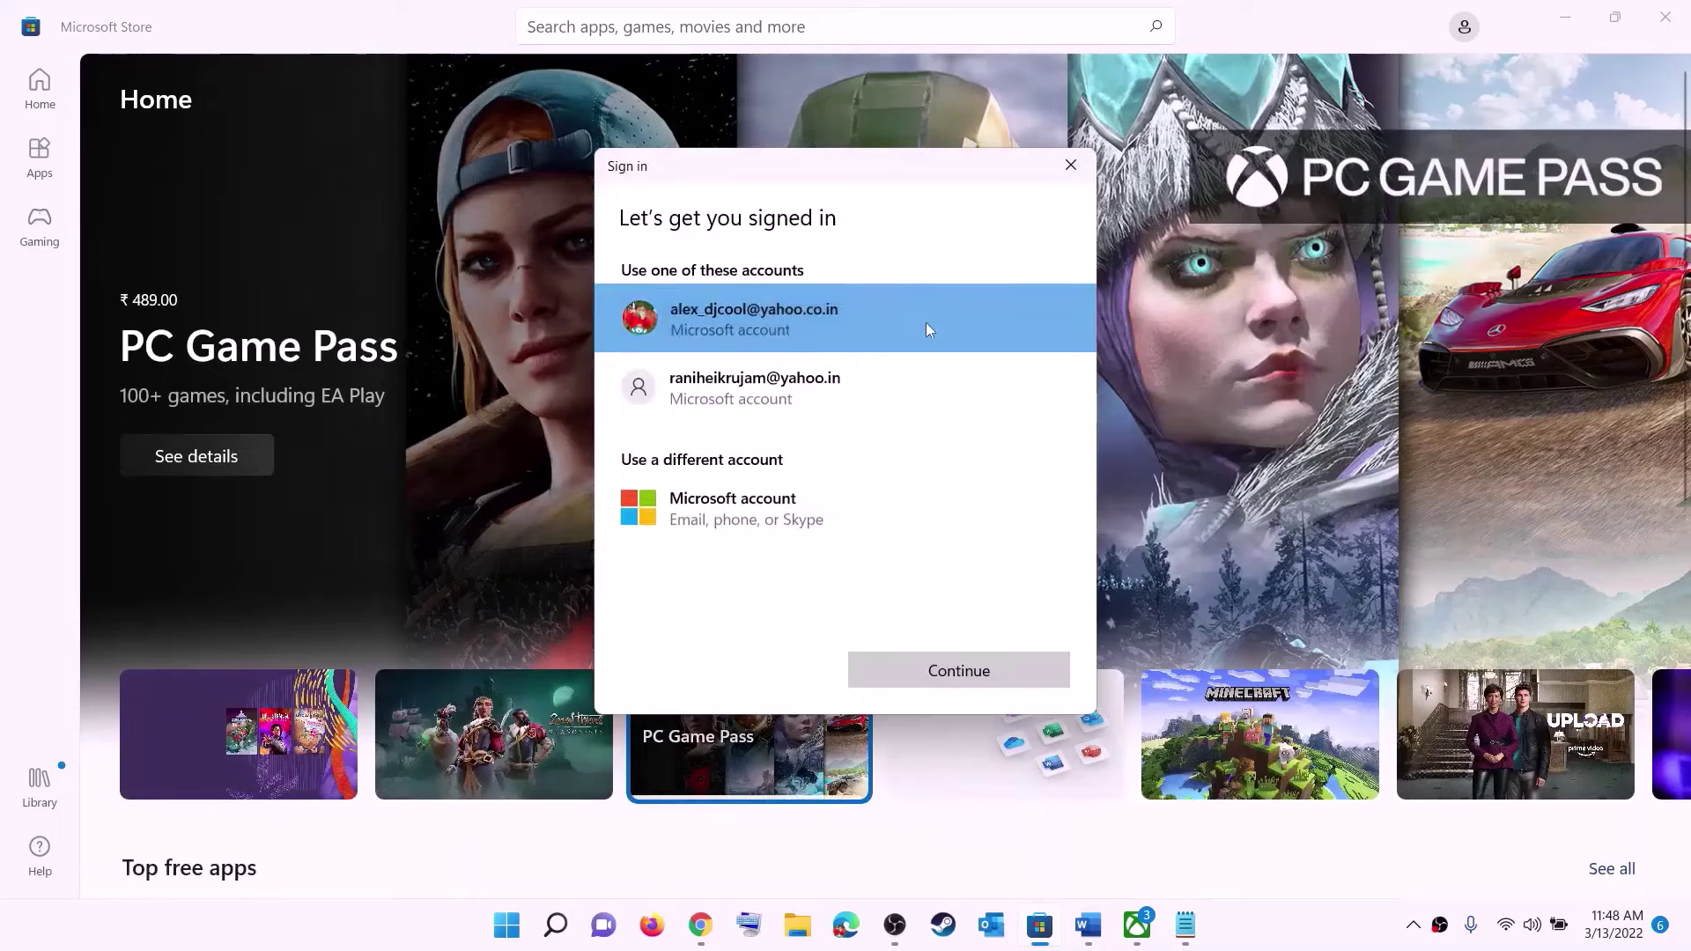
left_click(958, 670)
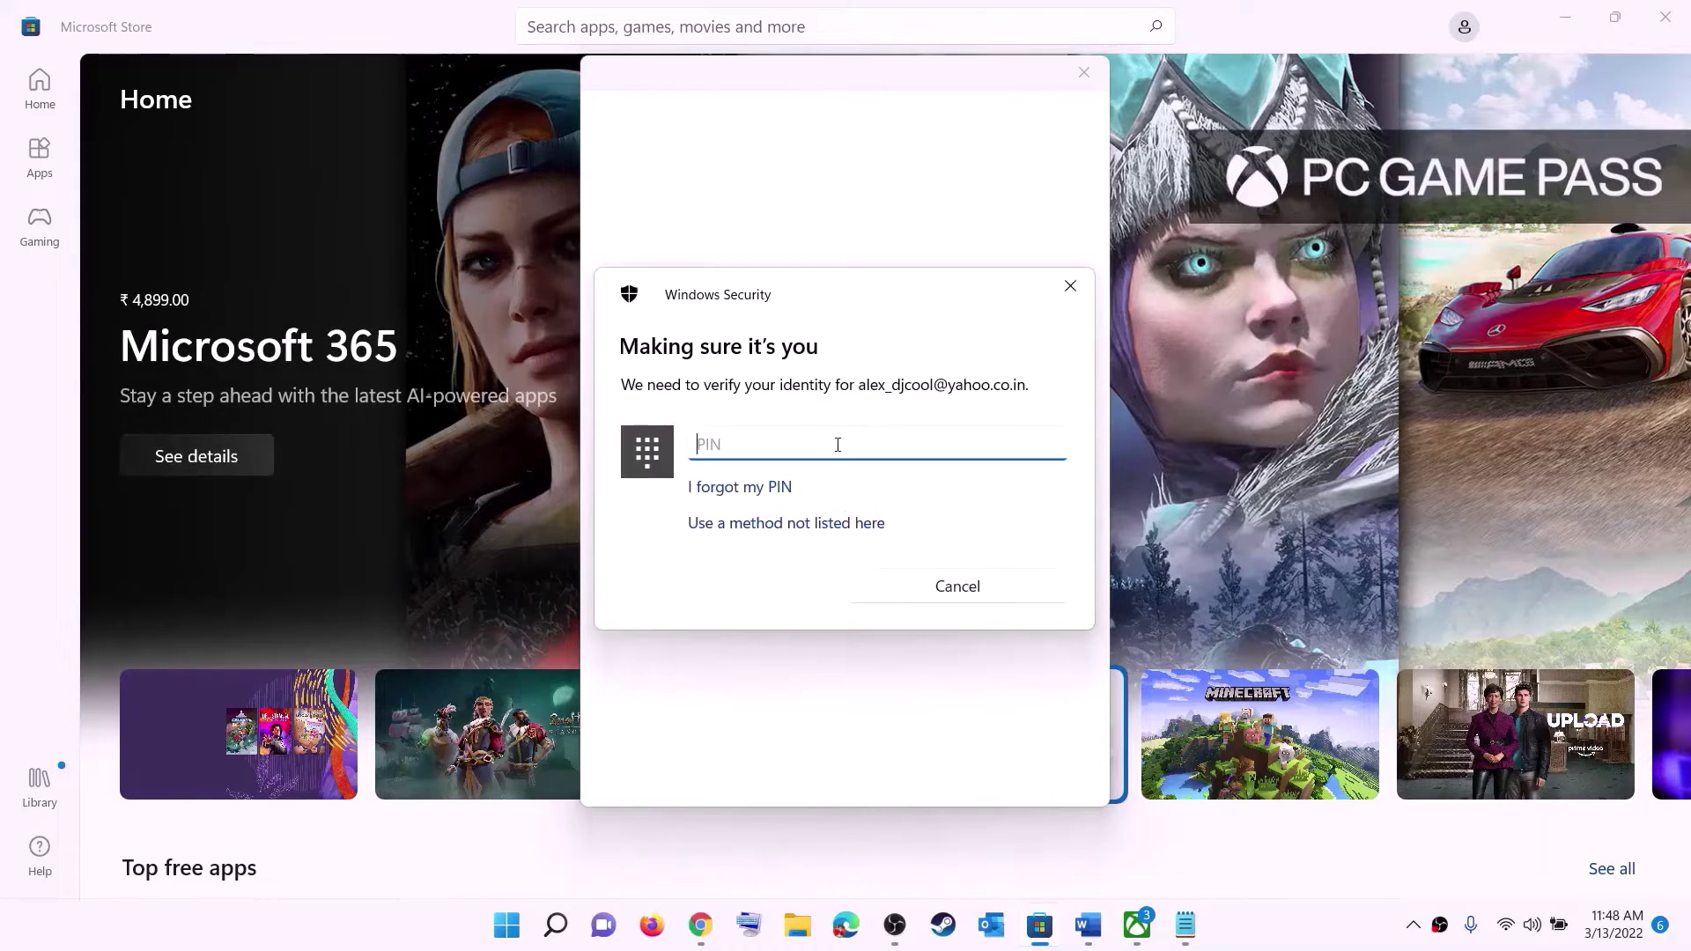
type("****")
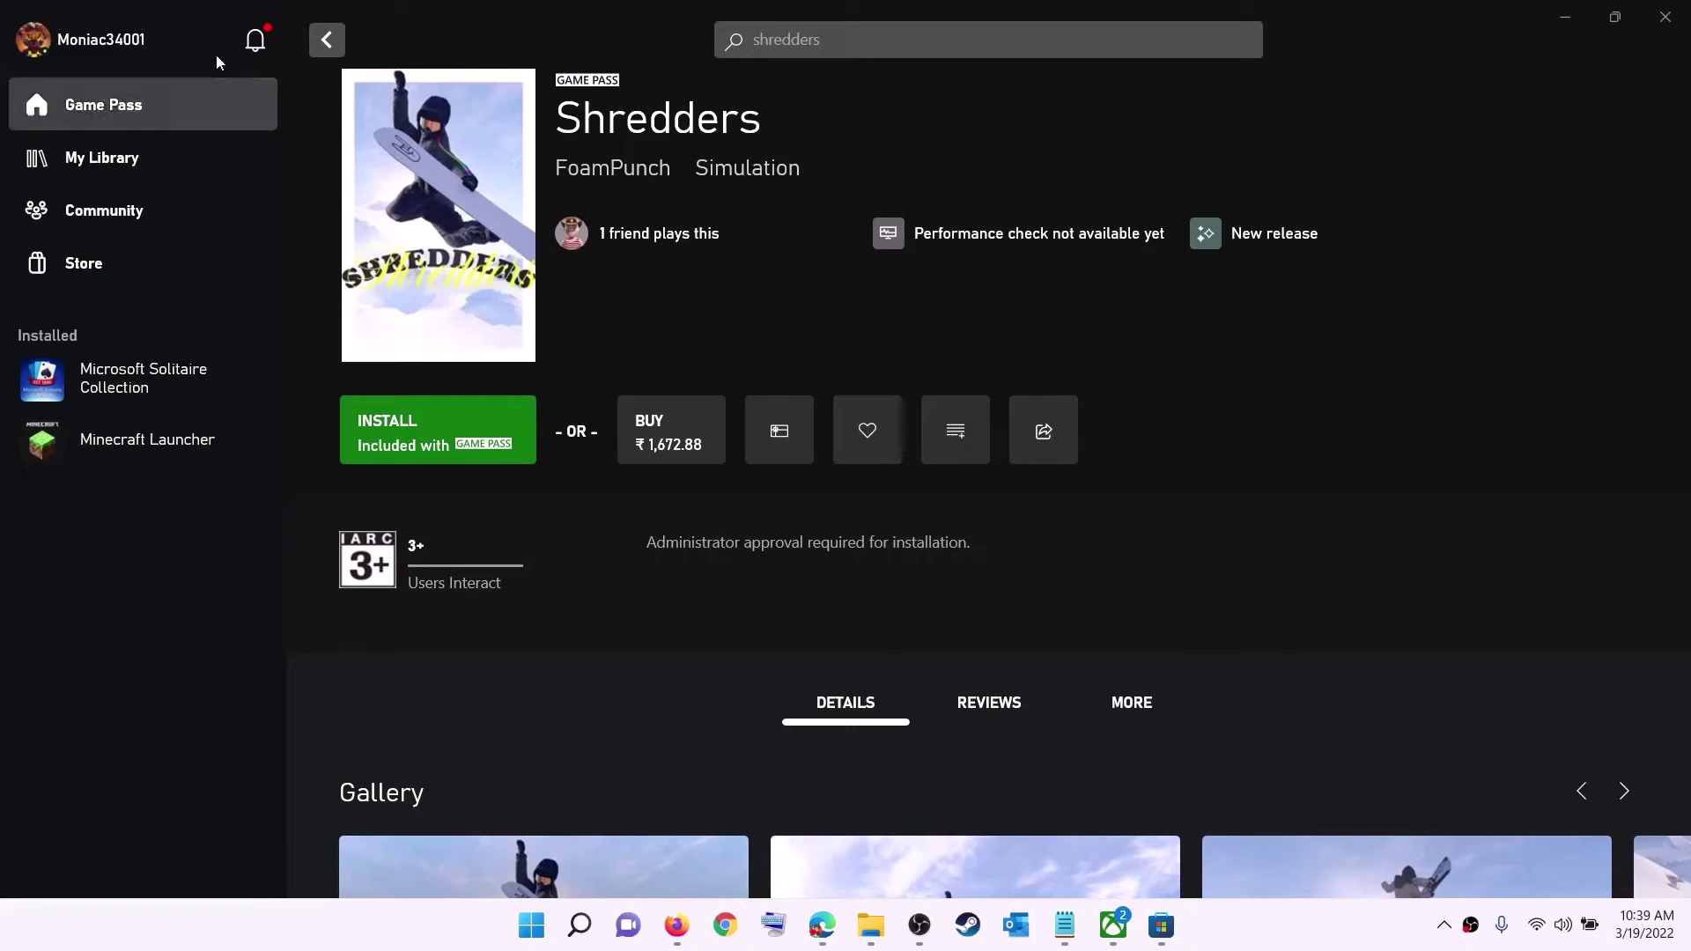
Step: Sign out of the Xbox app and sign back in from the profile menu
left_click(102, 45)
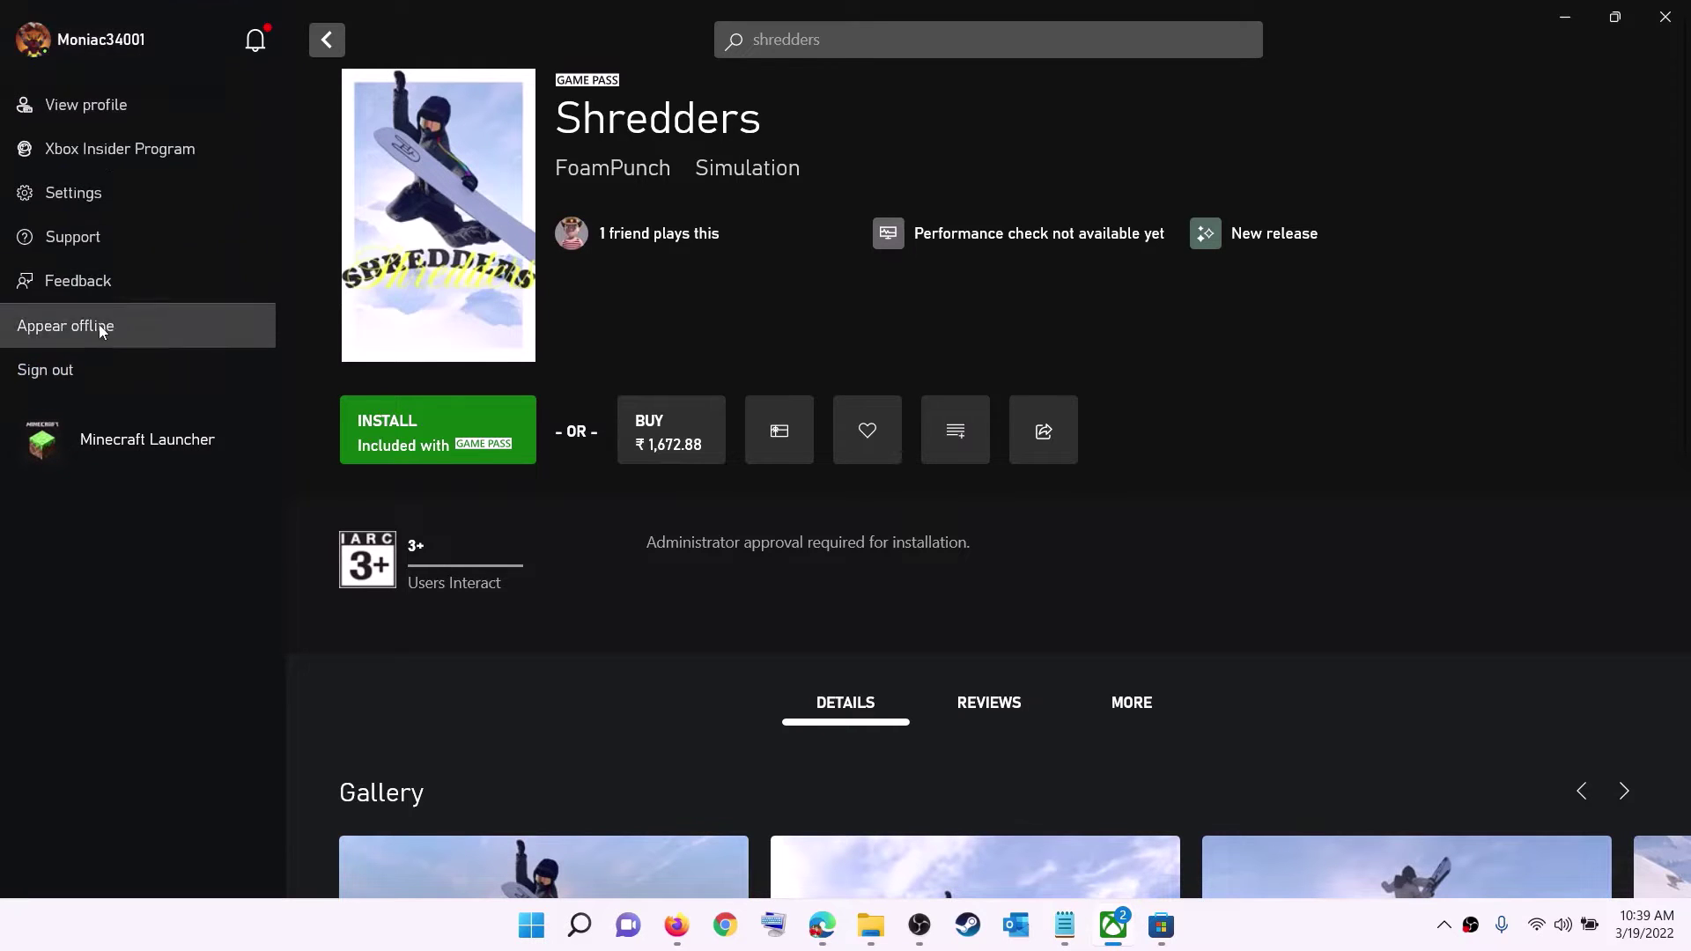
left_click(93, 374)
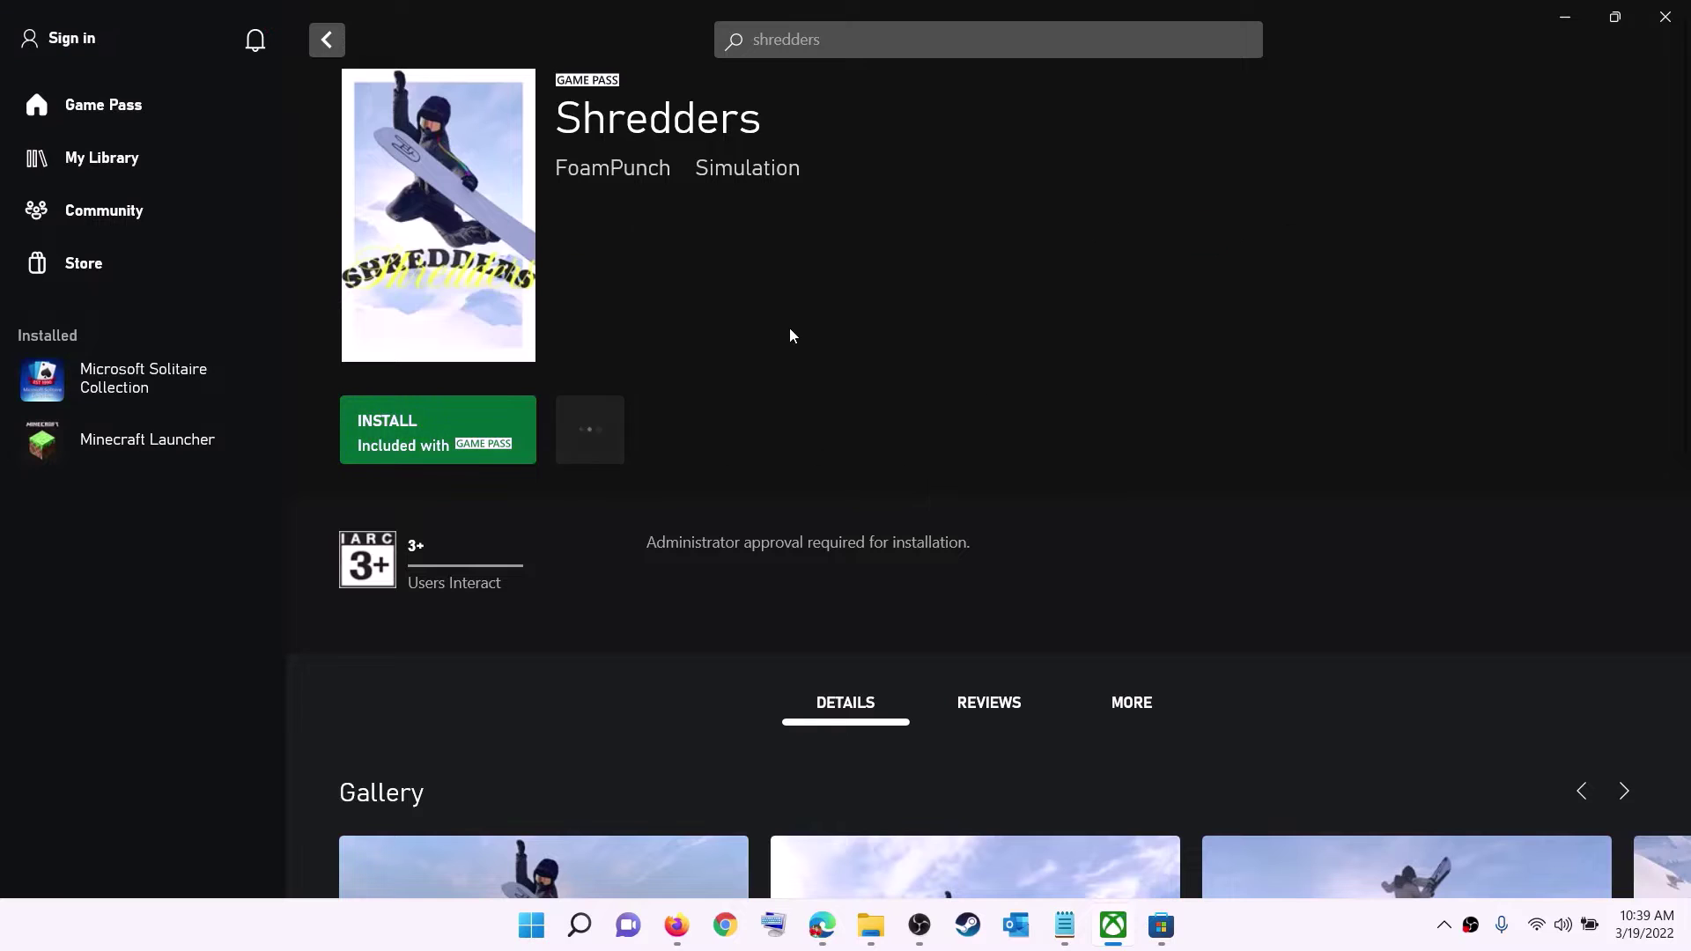
left_click(78, 40)
left_click(59, 281)
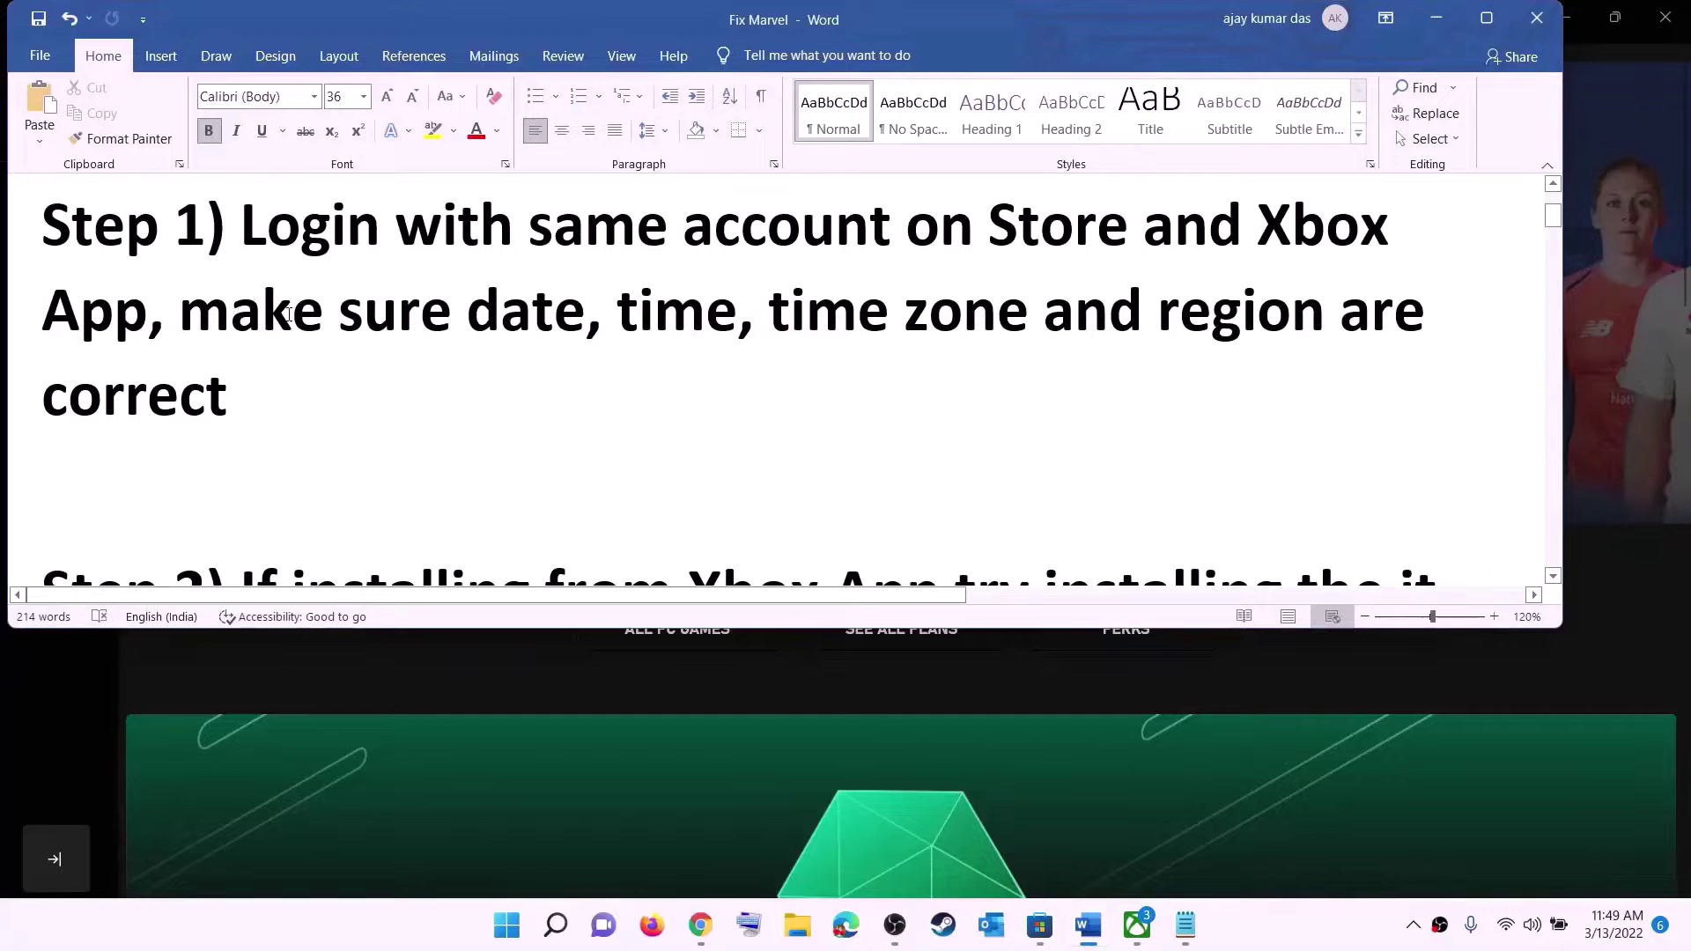
Step: Highlight the guide's date, time, time zone and region instruction, then open the taskbar clock's options
left_click_drag(289, 314, 1286, 396)
left_click(1436, 17)
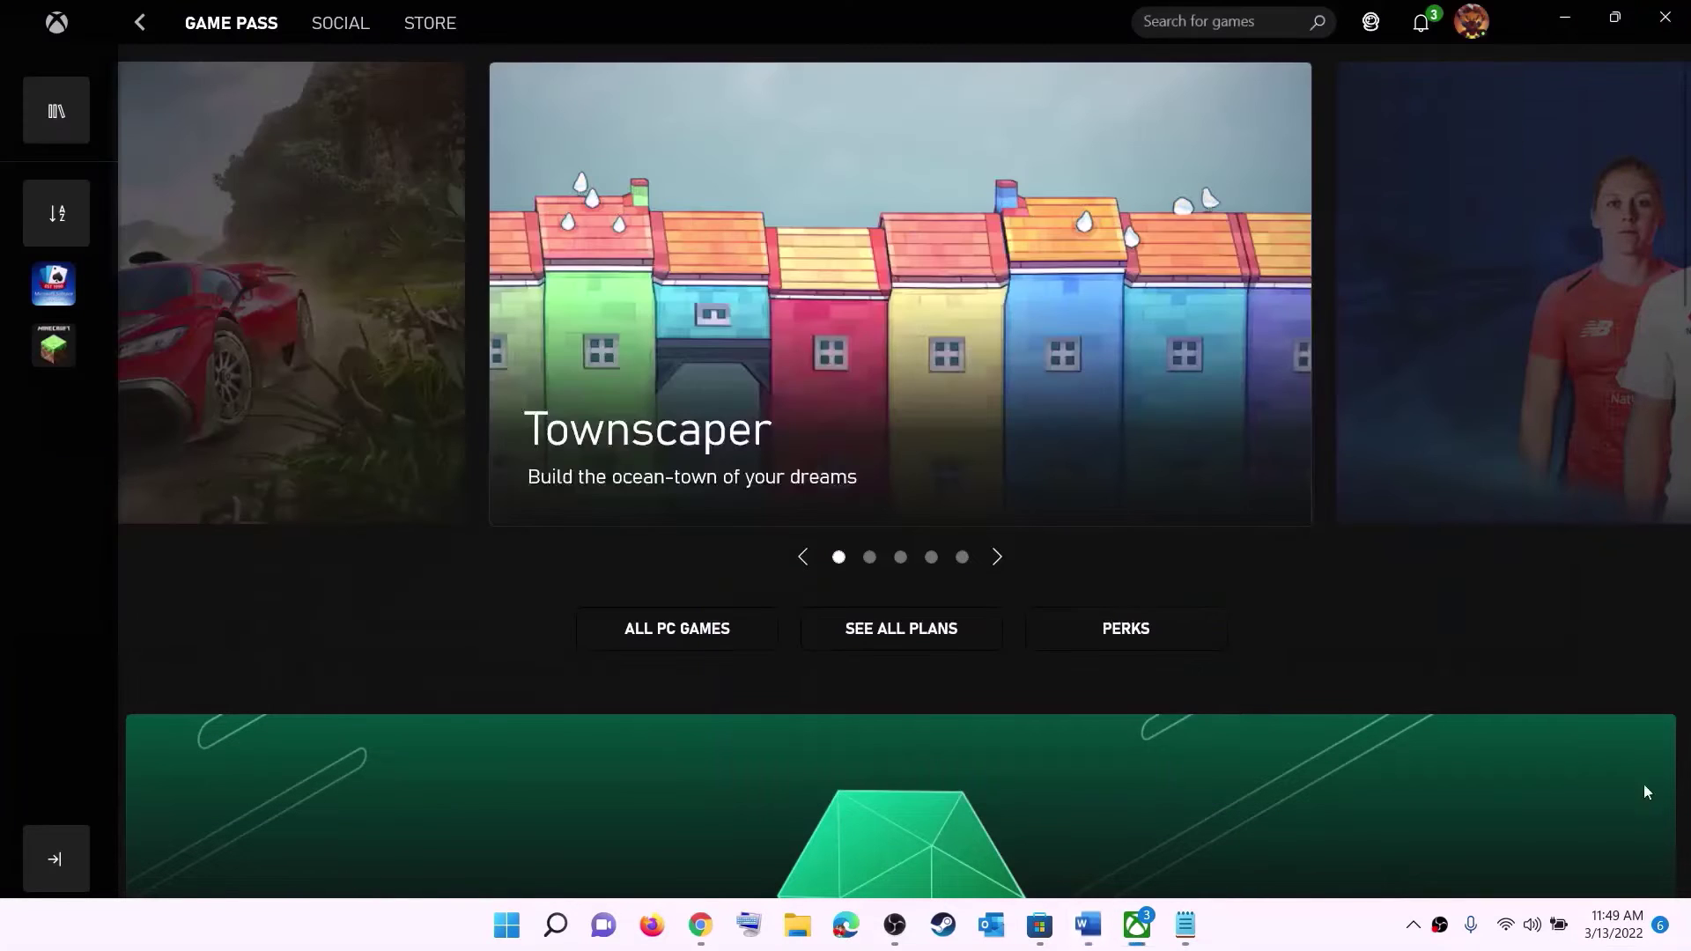
right_click(1606, 937)
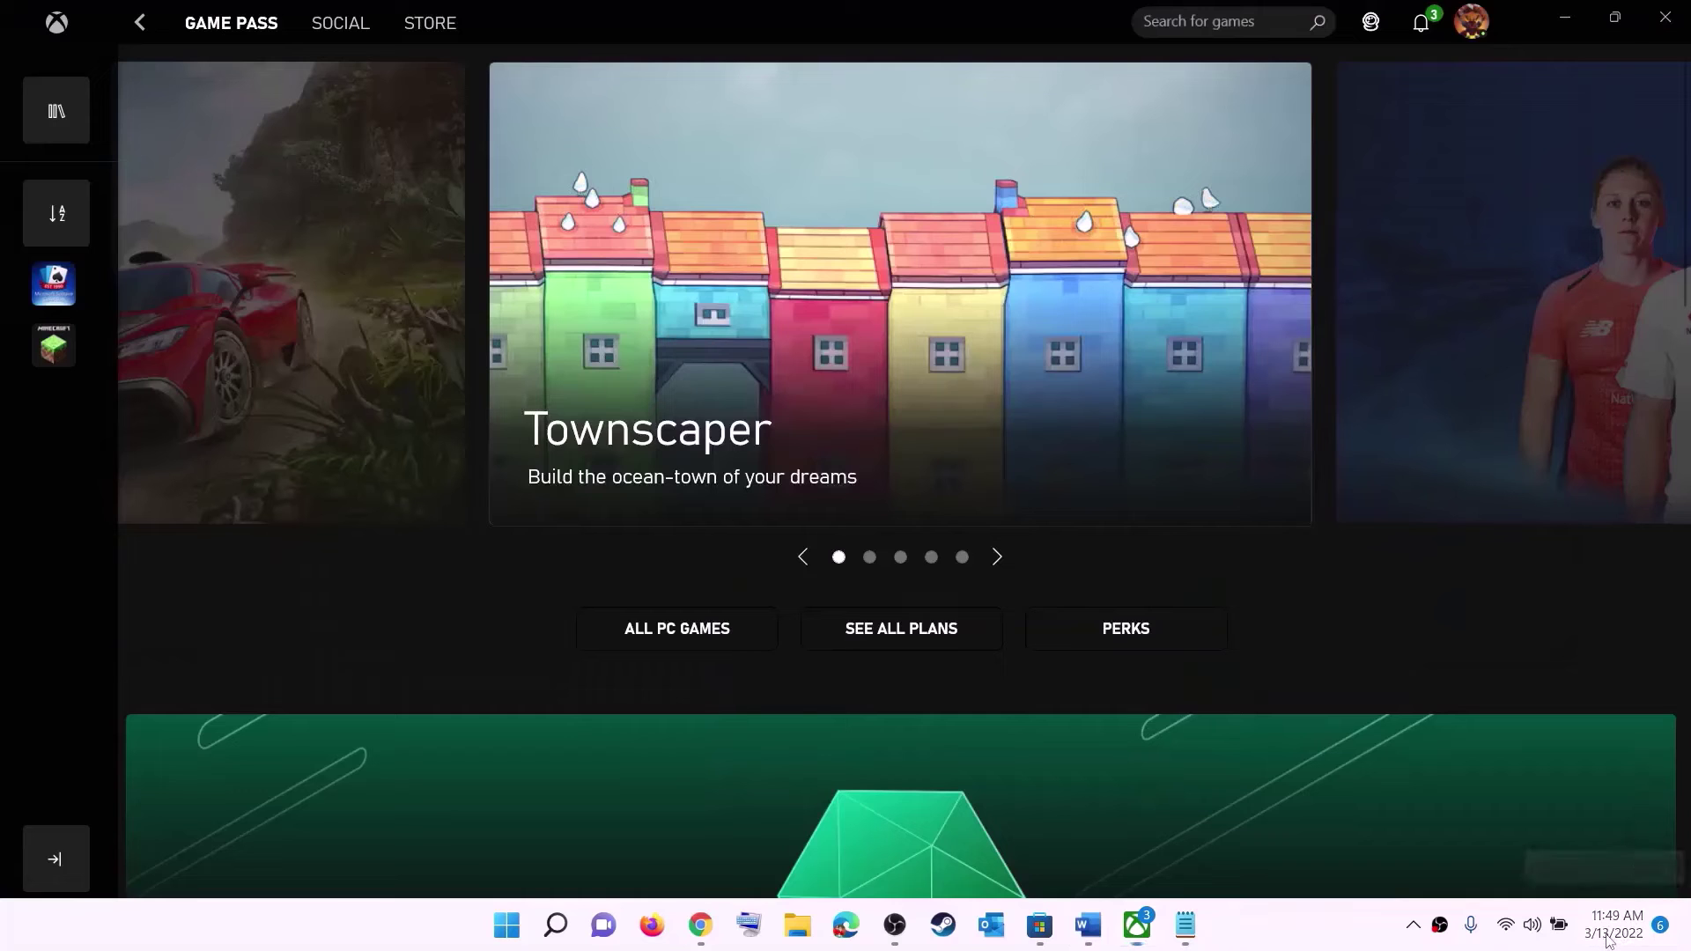
Step: Sync the clock now, keeping the Chennai, Kolkata time zone
left_click(1626, 839)
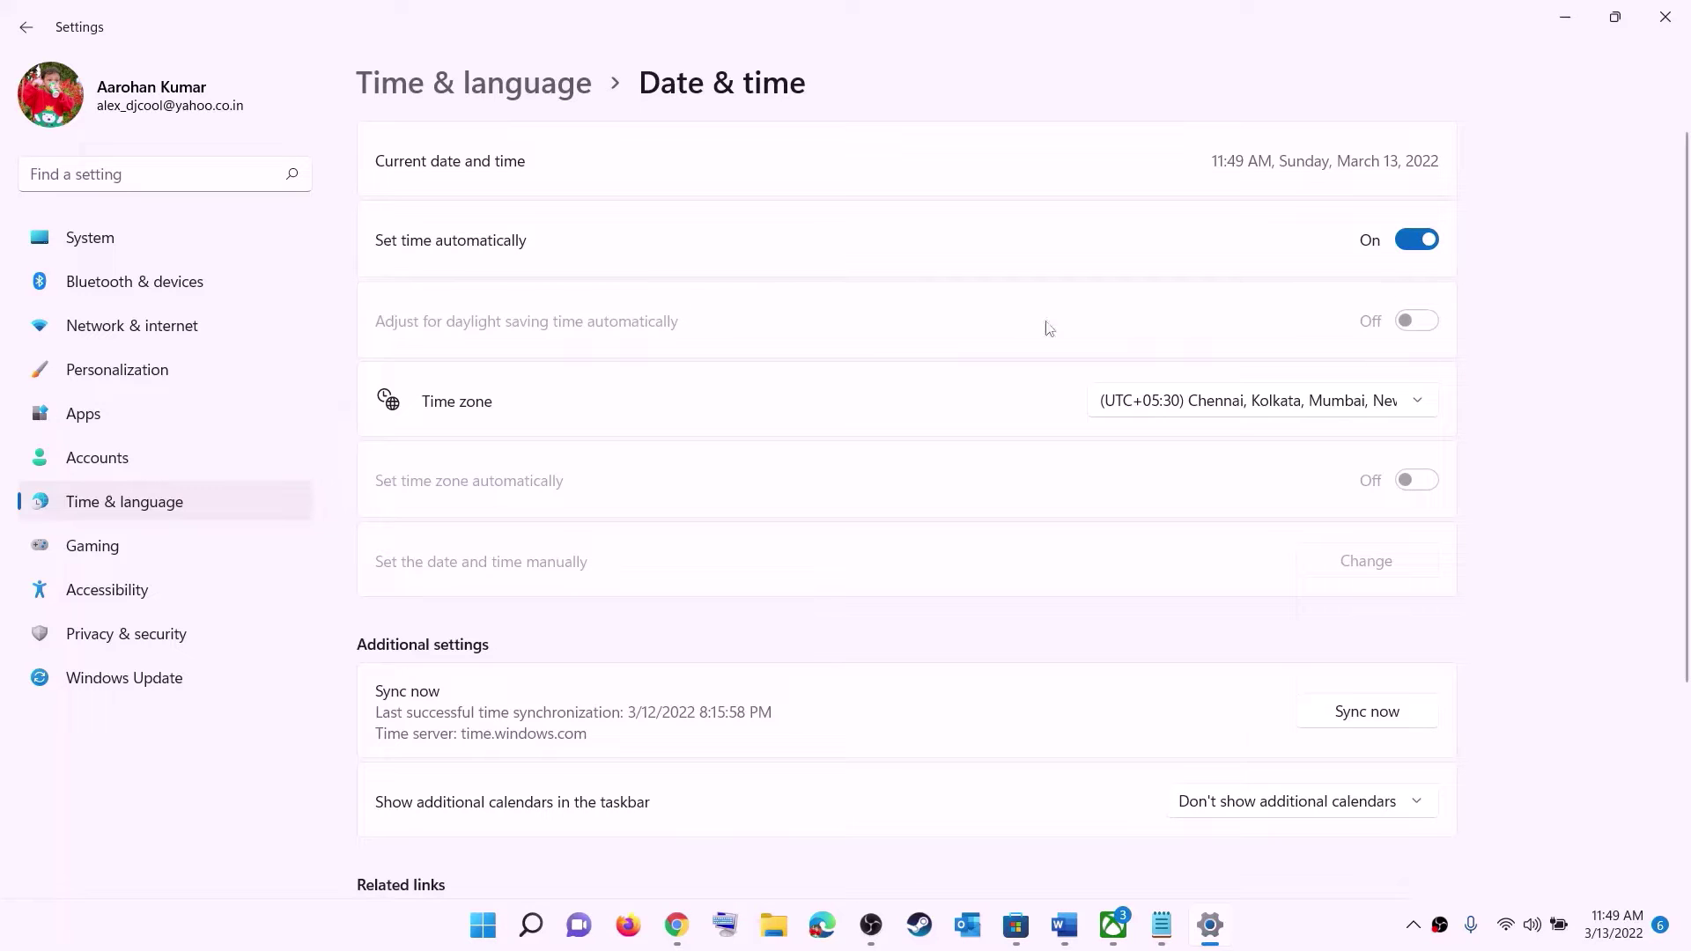
left_click(1279, 406)
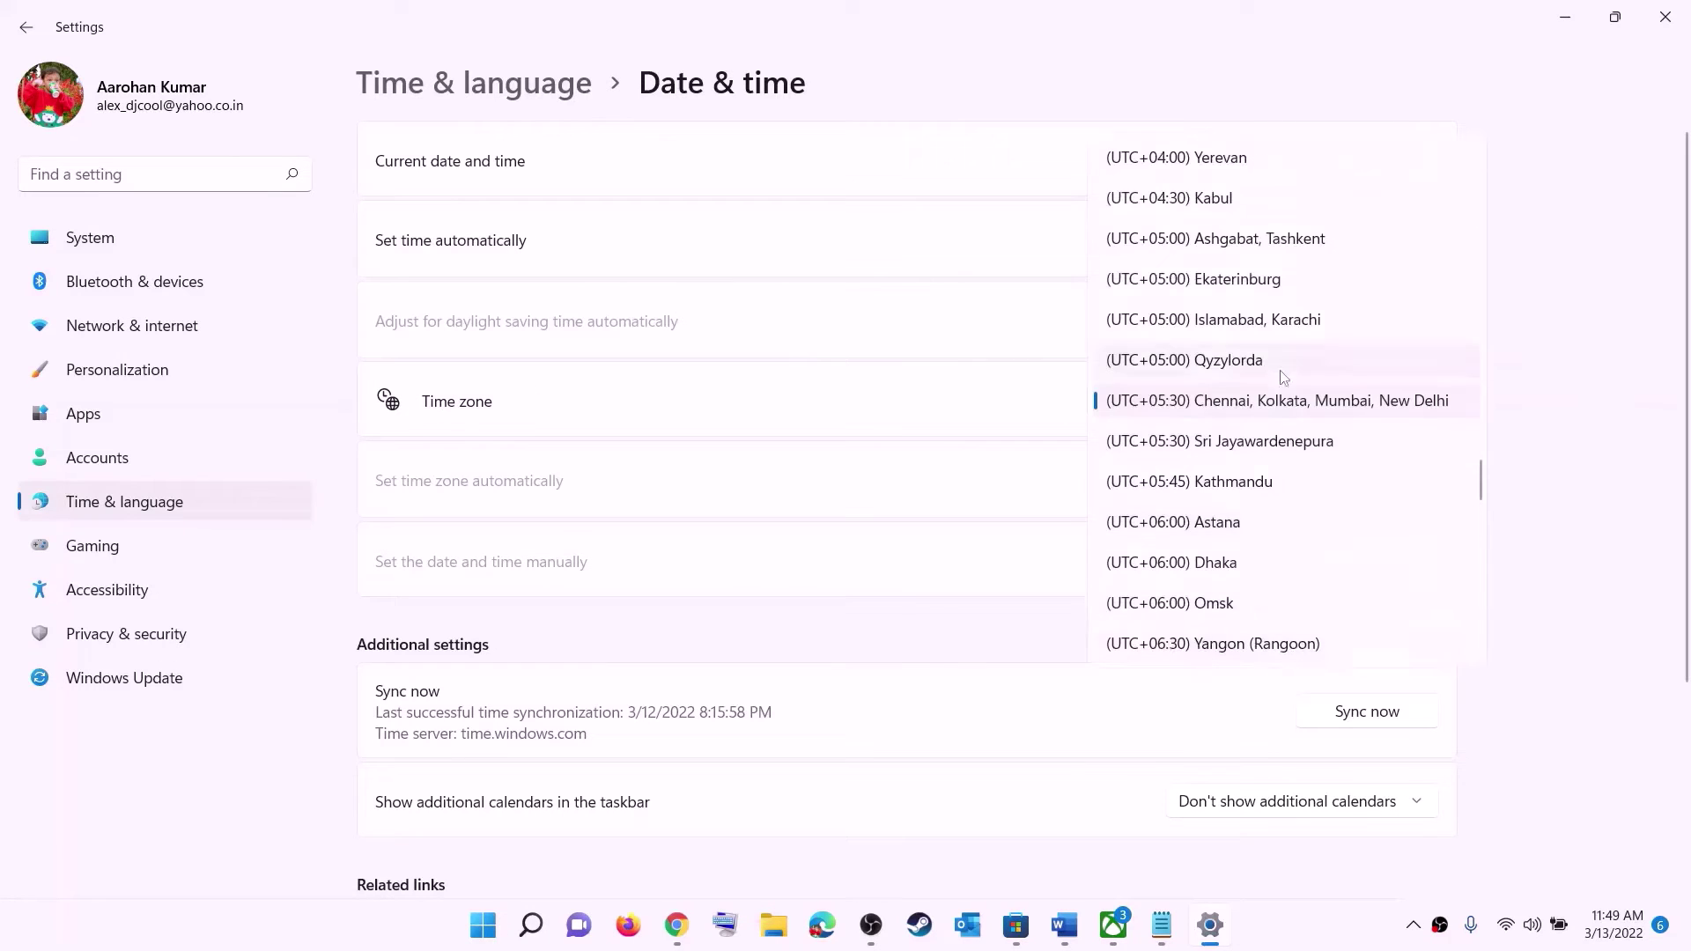
left_click(1290, 411)
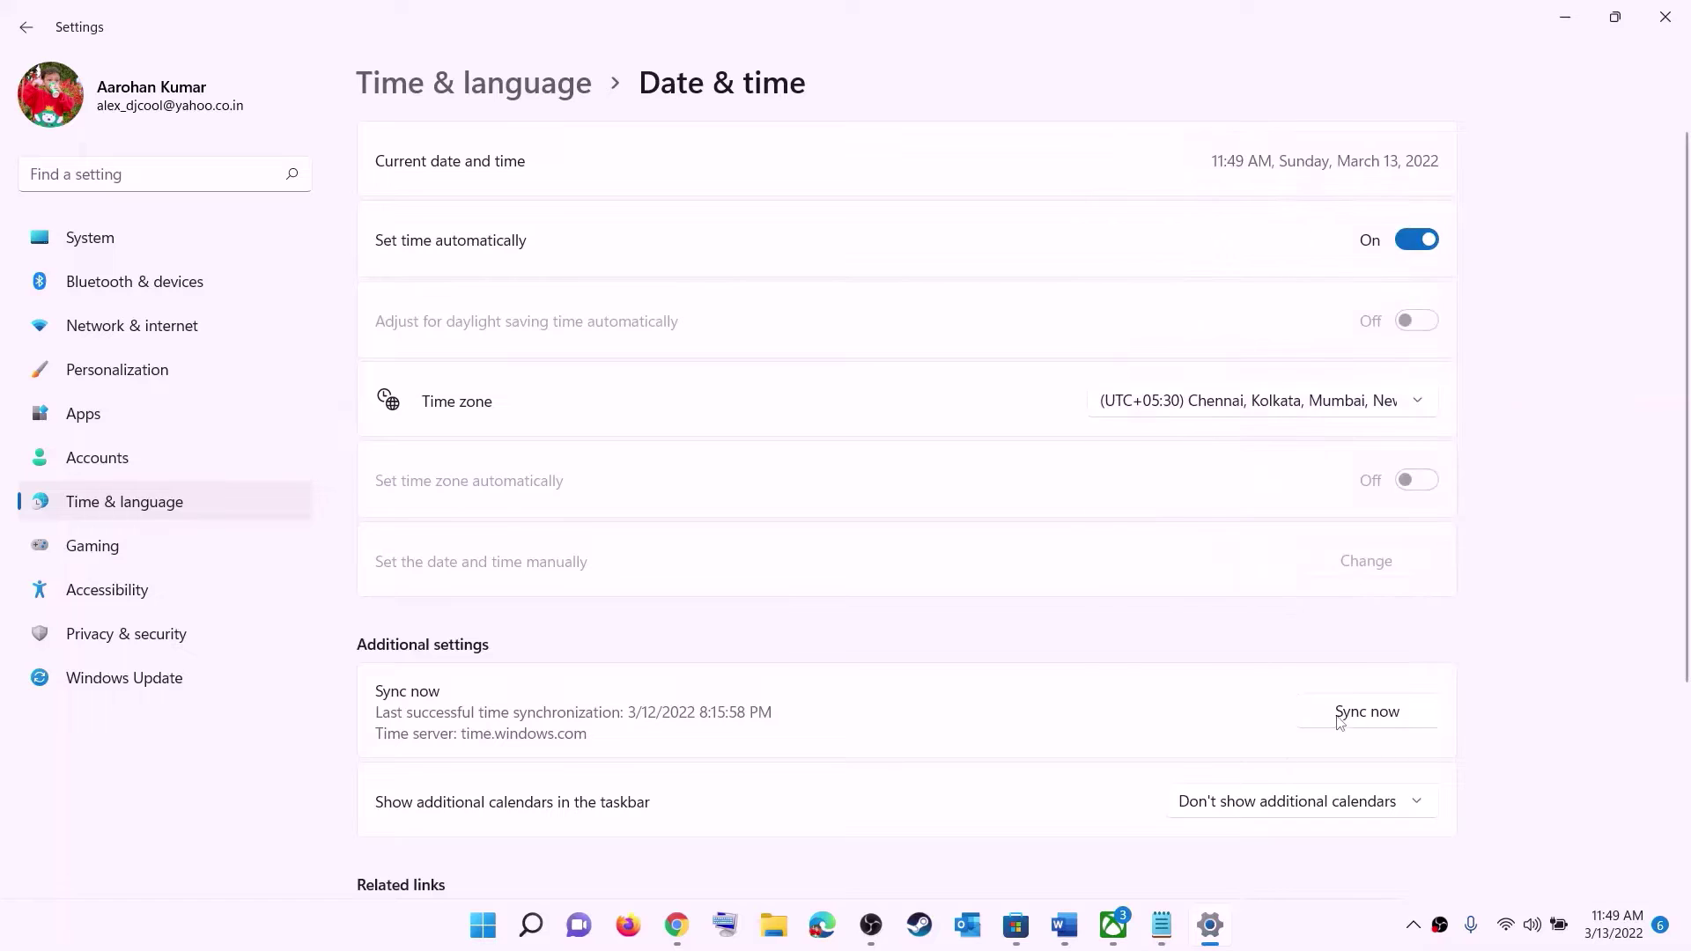
left_click(1380, 716)
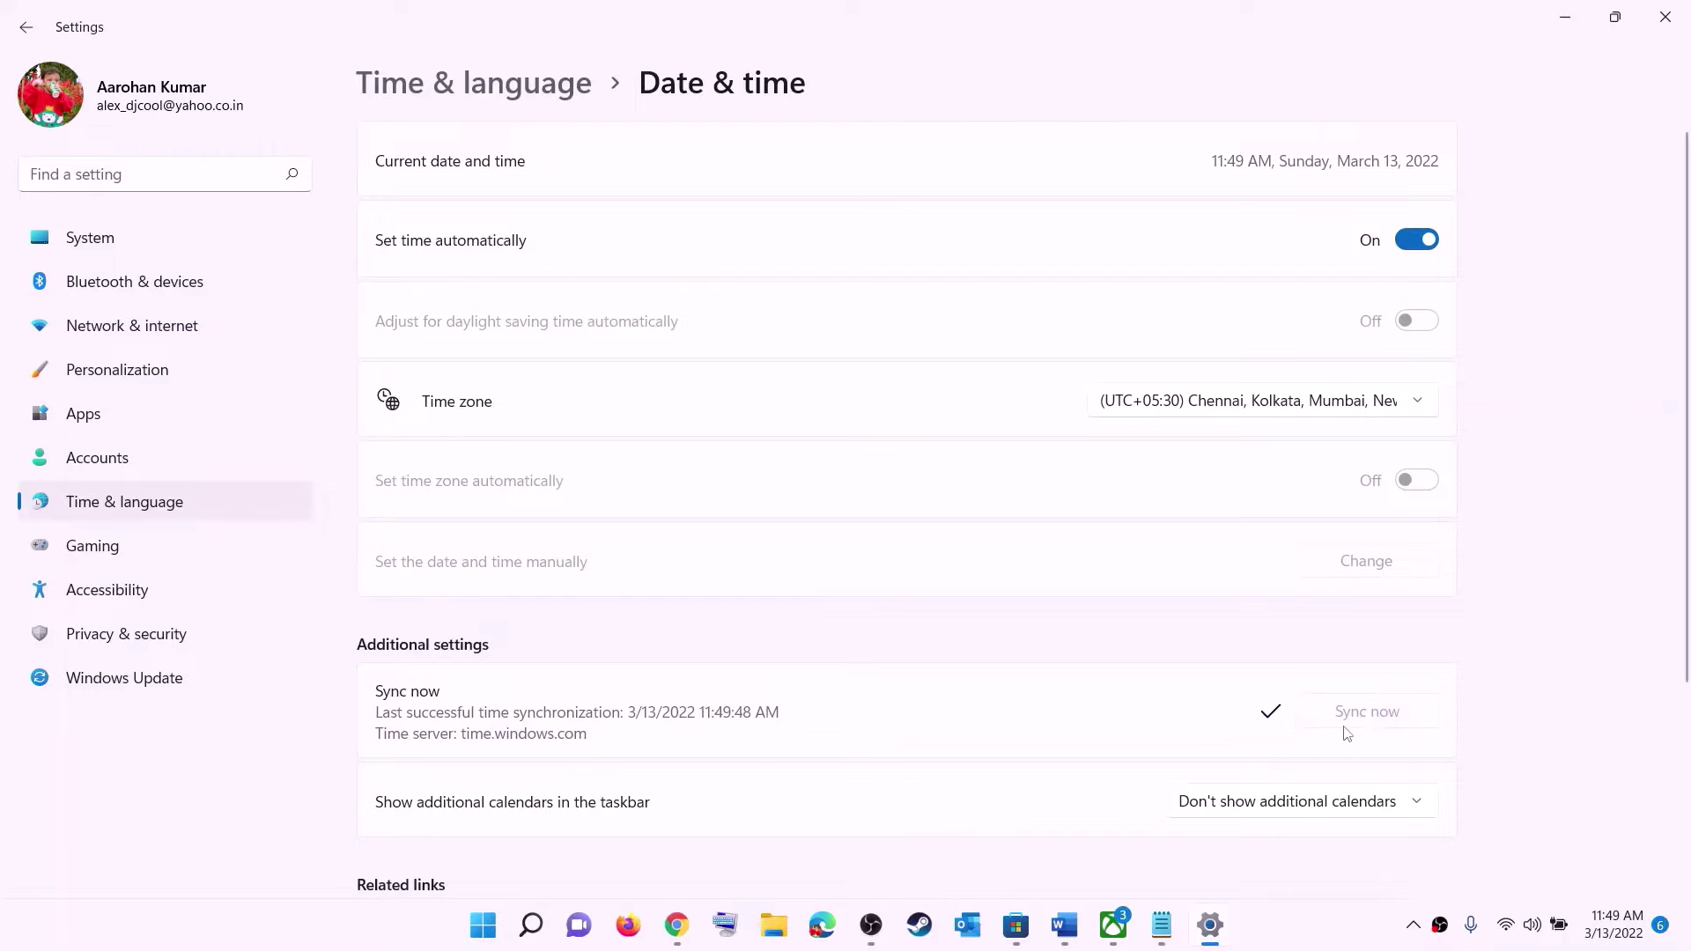
Step: Confirm India as the country or region in Language & region, then close Settings
left_click(127, 504)
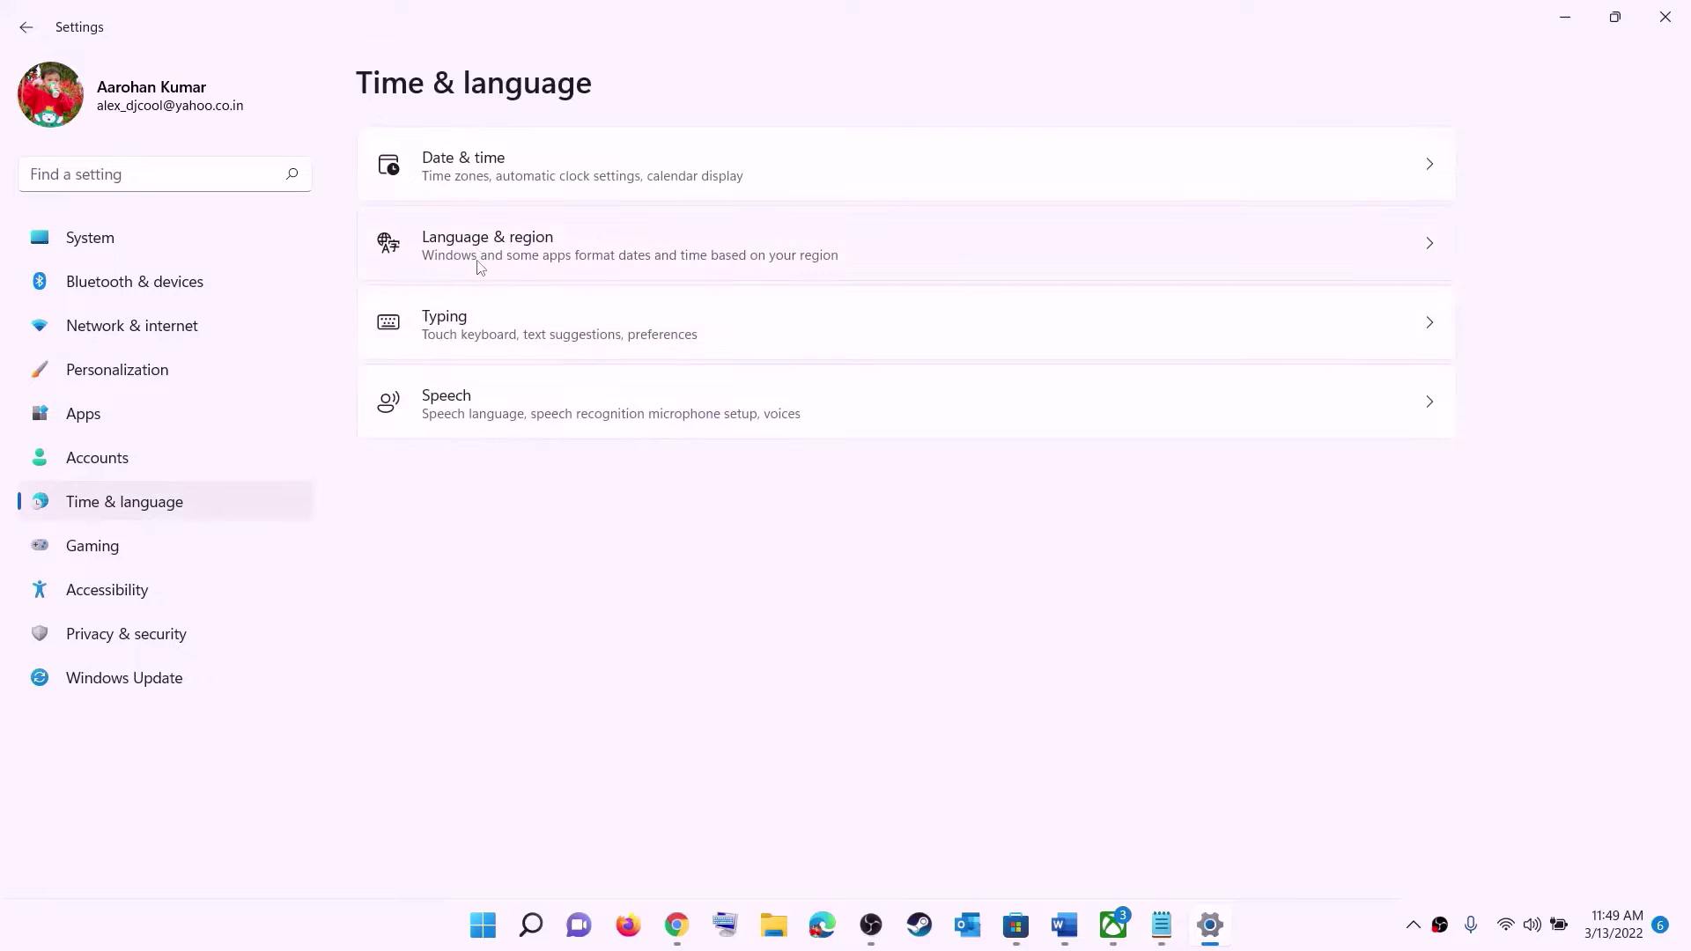
left_click(480, 267)
left_click(1369, 498)
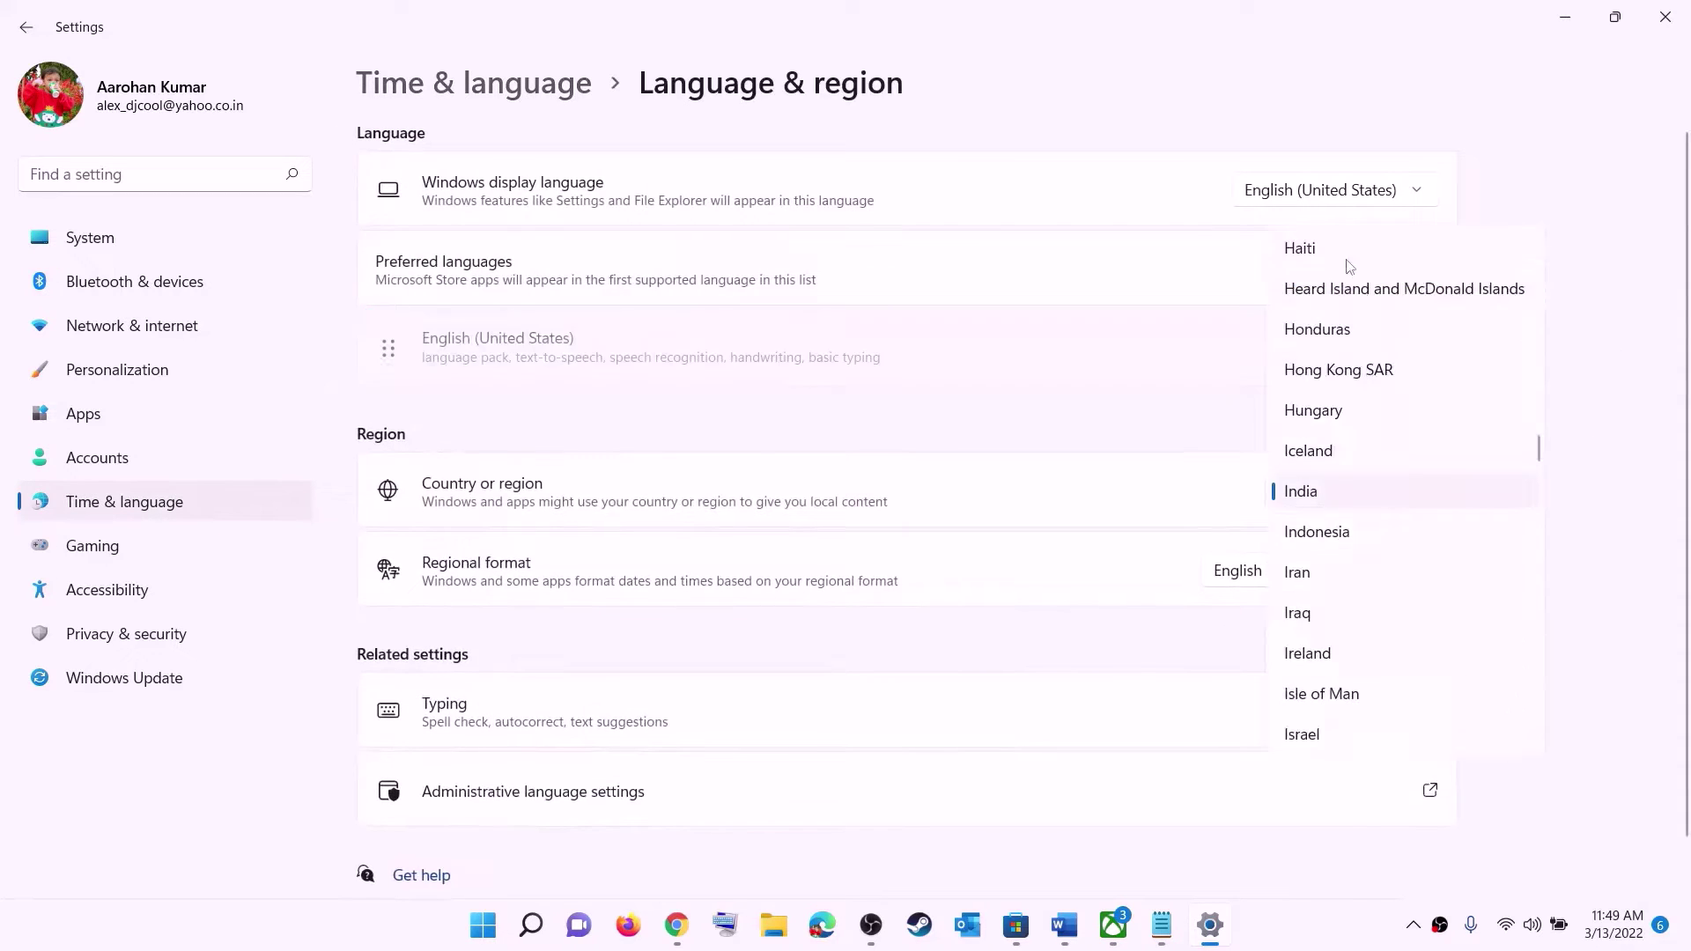
left_click(1627, 331)
left_click(1664, 17)
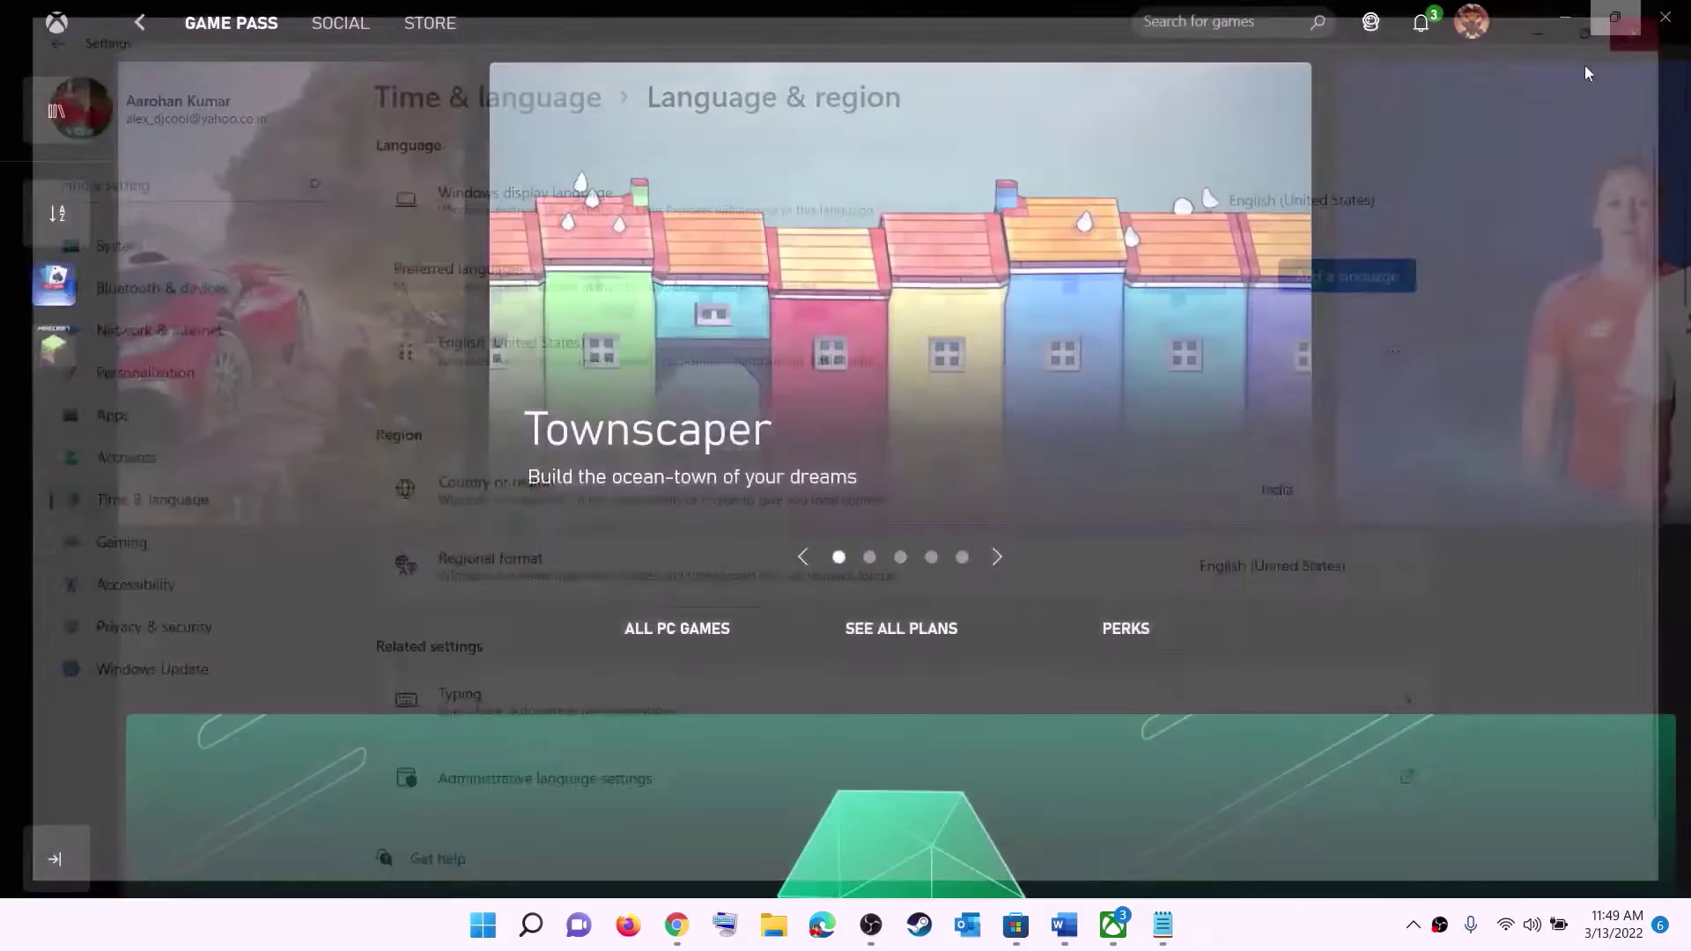
Step: Scroll the Word guide to Step 2 on Store library installs, highlight 'Xbox App', then return to Microsoft Store
left_click(1088, 927)
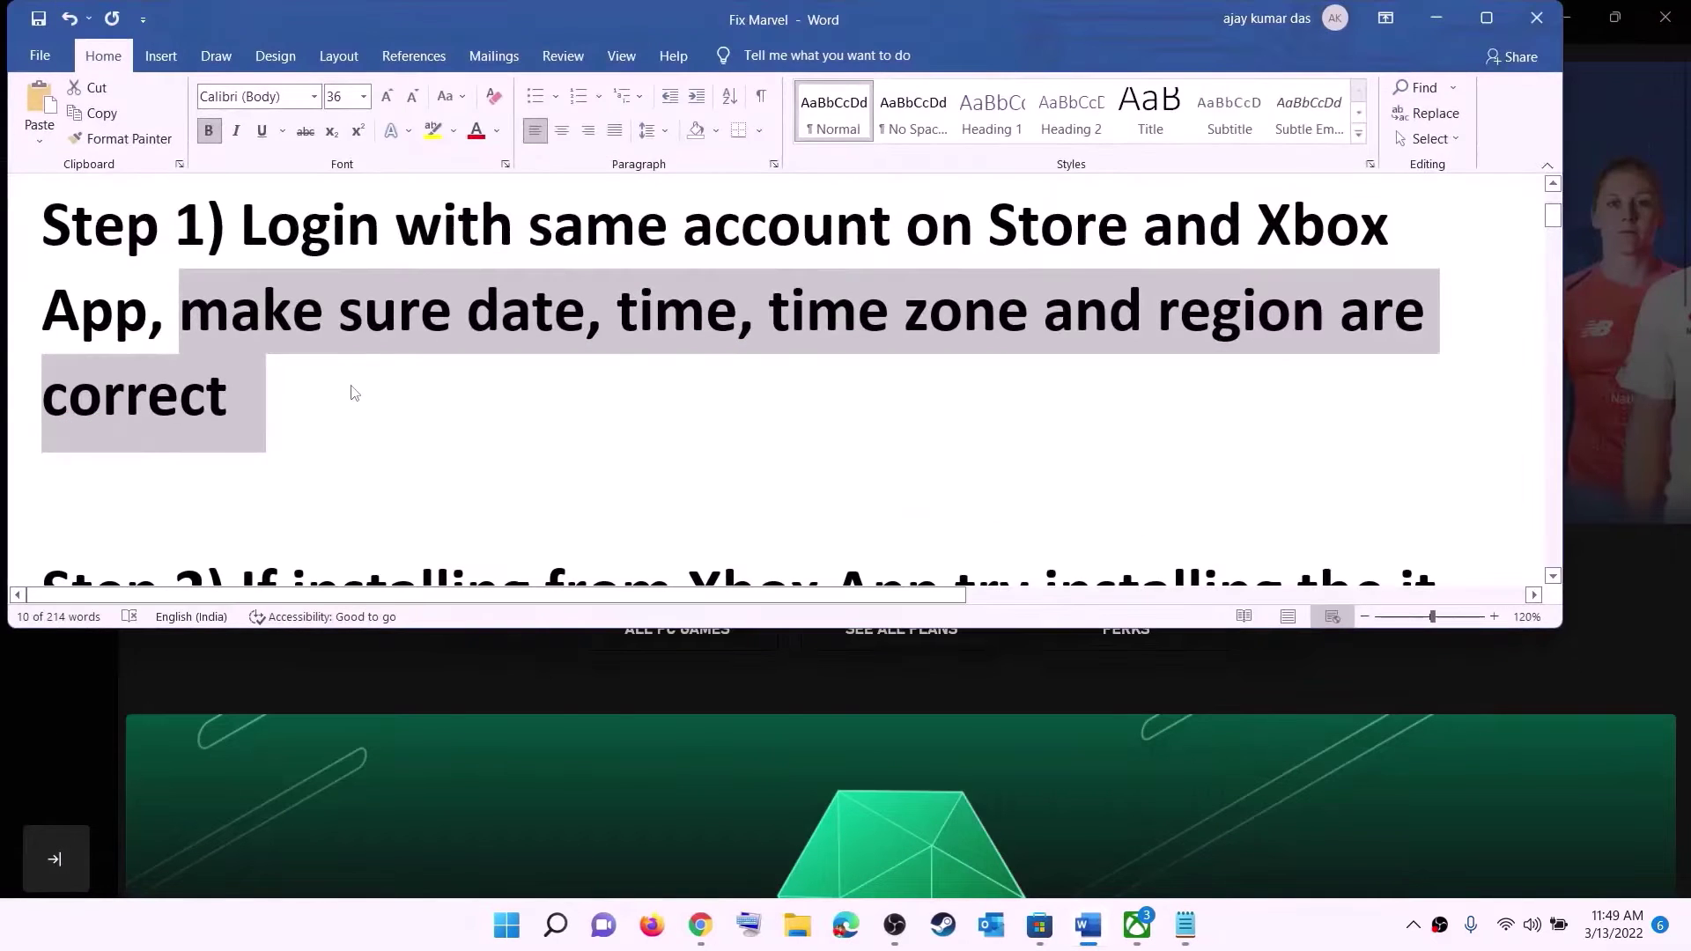
scroll(352, 387, "down", 3)
scroll(418, 365, "down", 1)
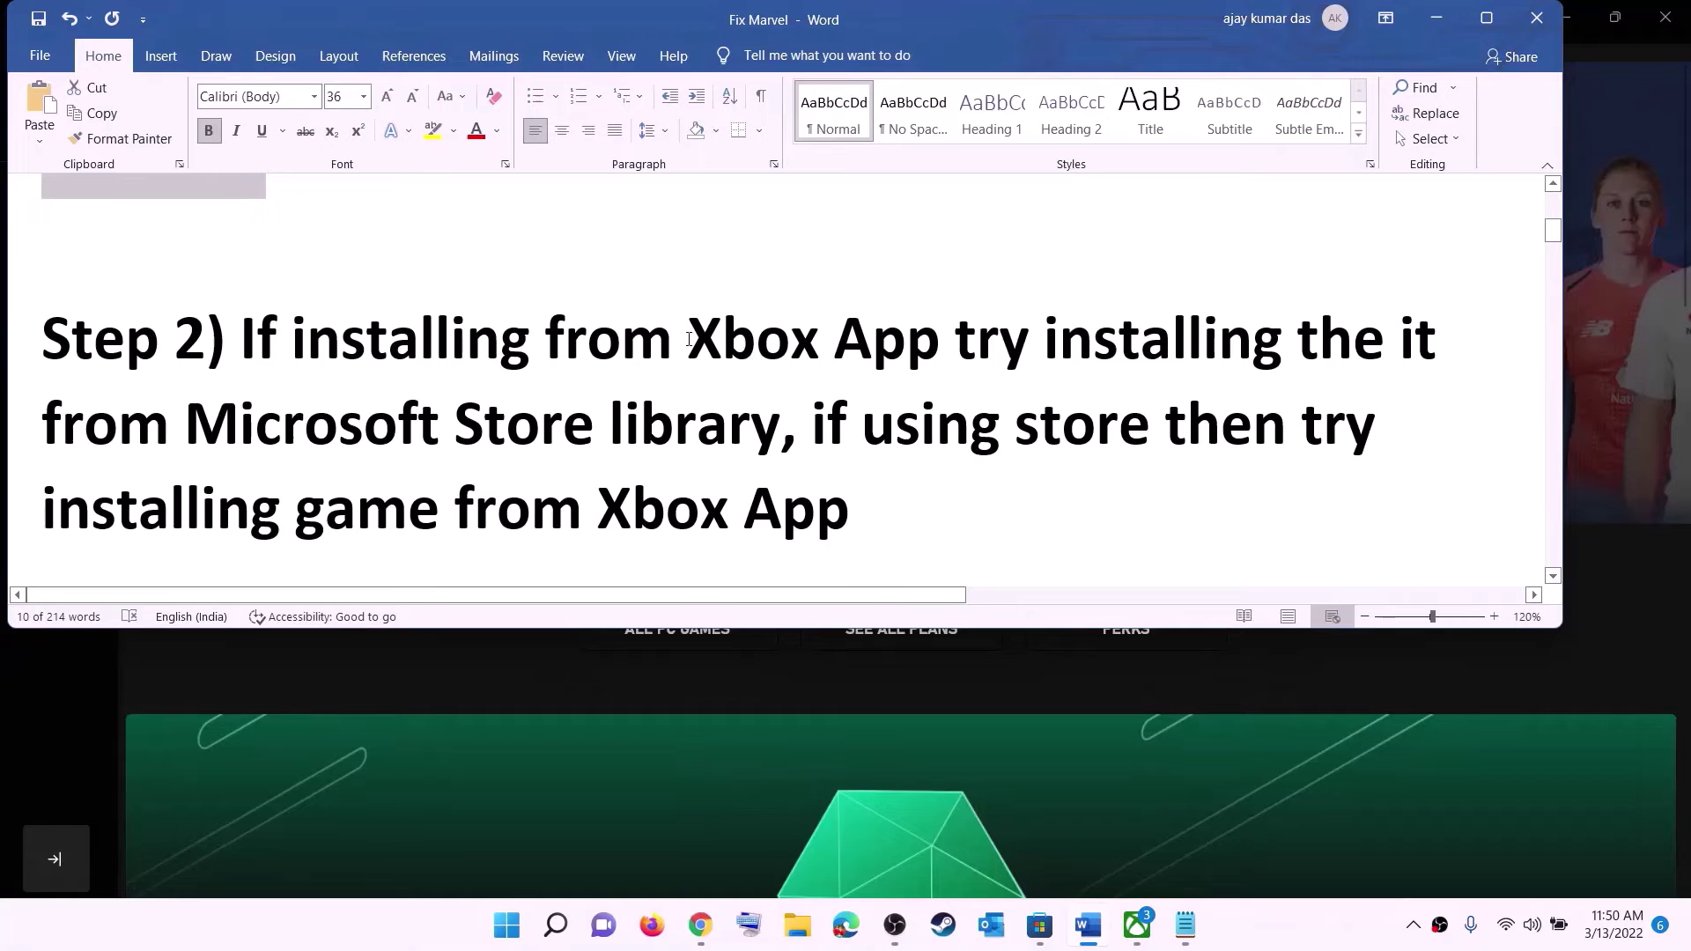
left_click_drag(693, 337, 780, 424)
left_click(1029, 339)
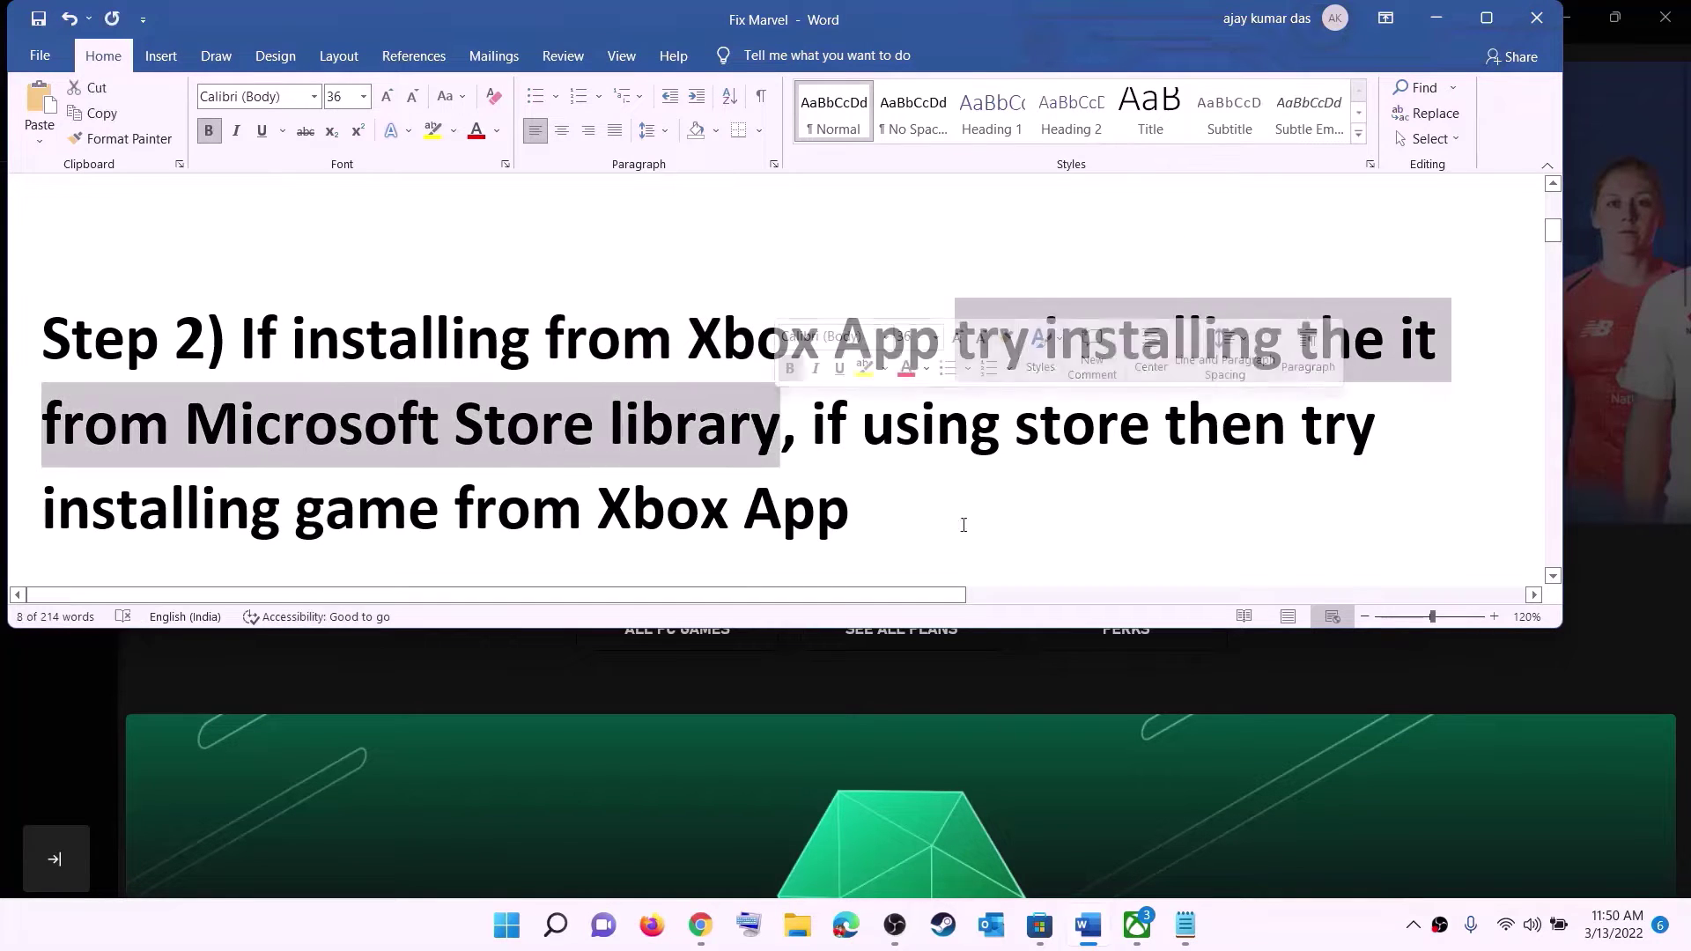
left_click(1037, 935)
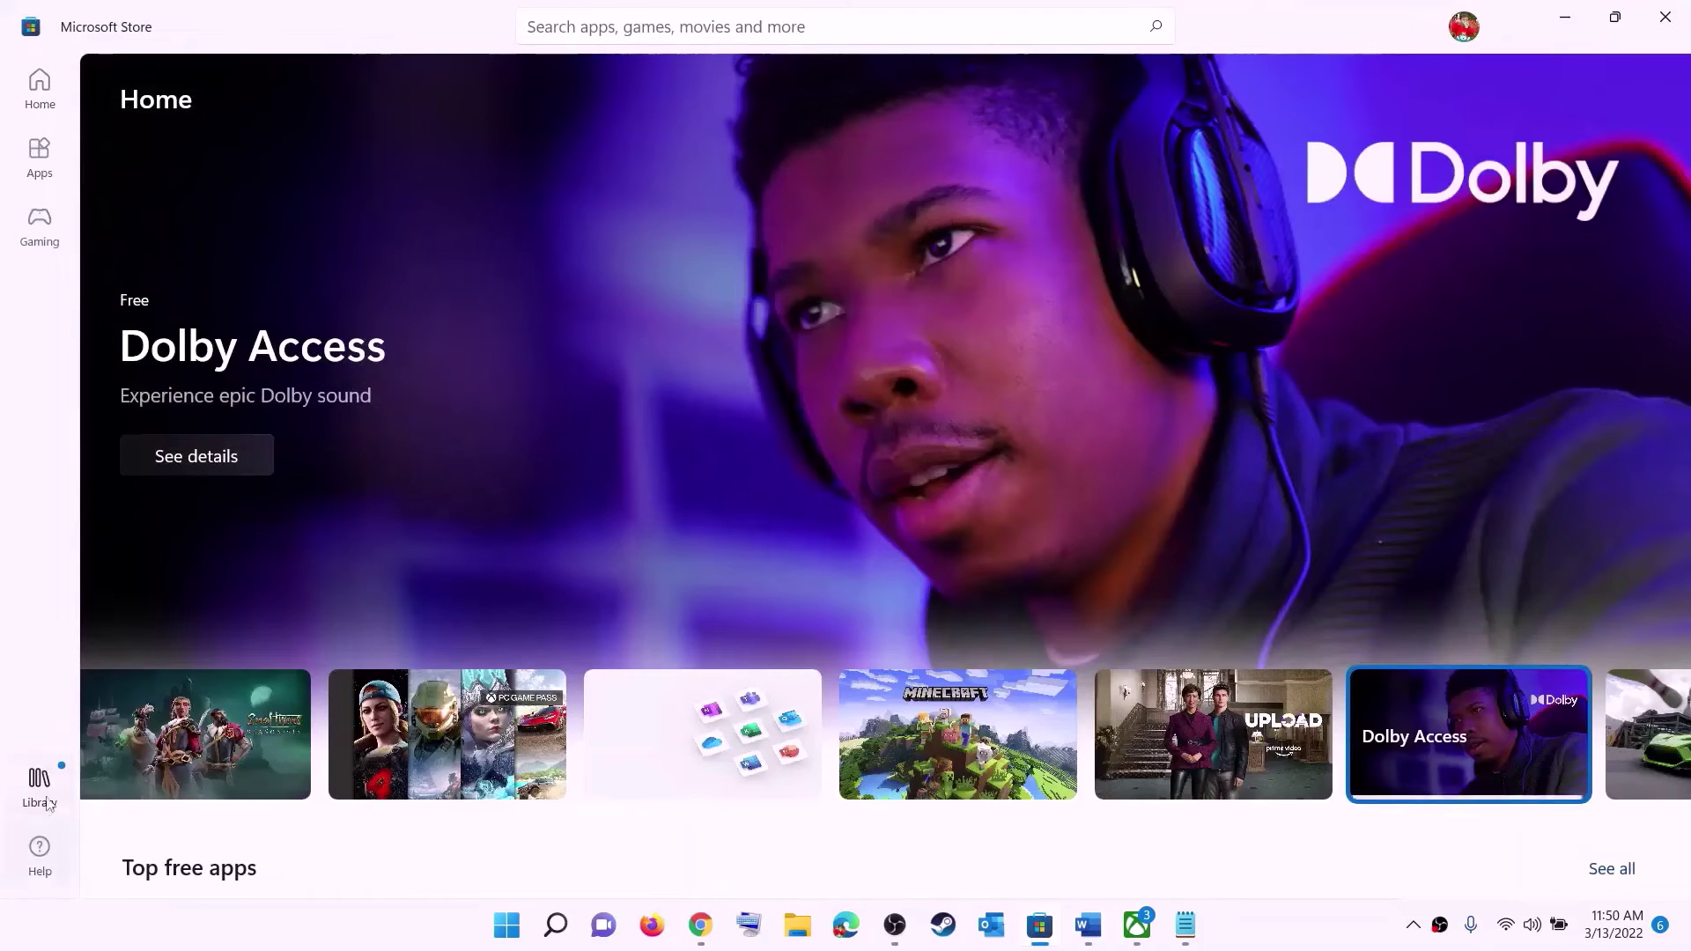
Step: Open the Store Library and scroll through the 33 apps listed under Updates & downloads
left_click(40, 786)
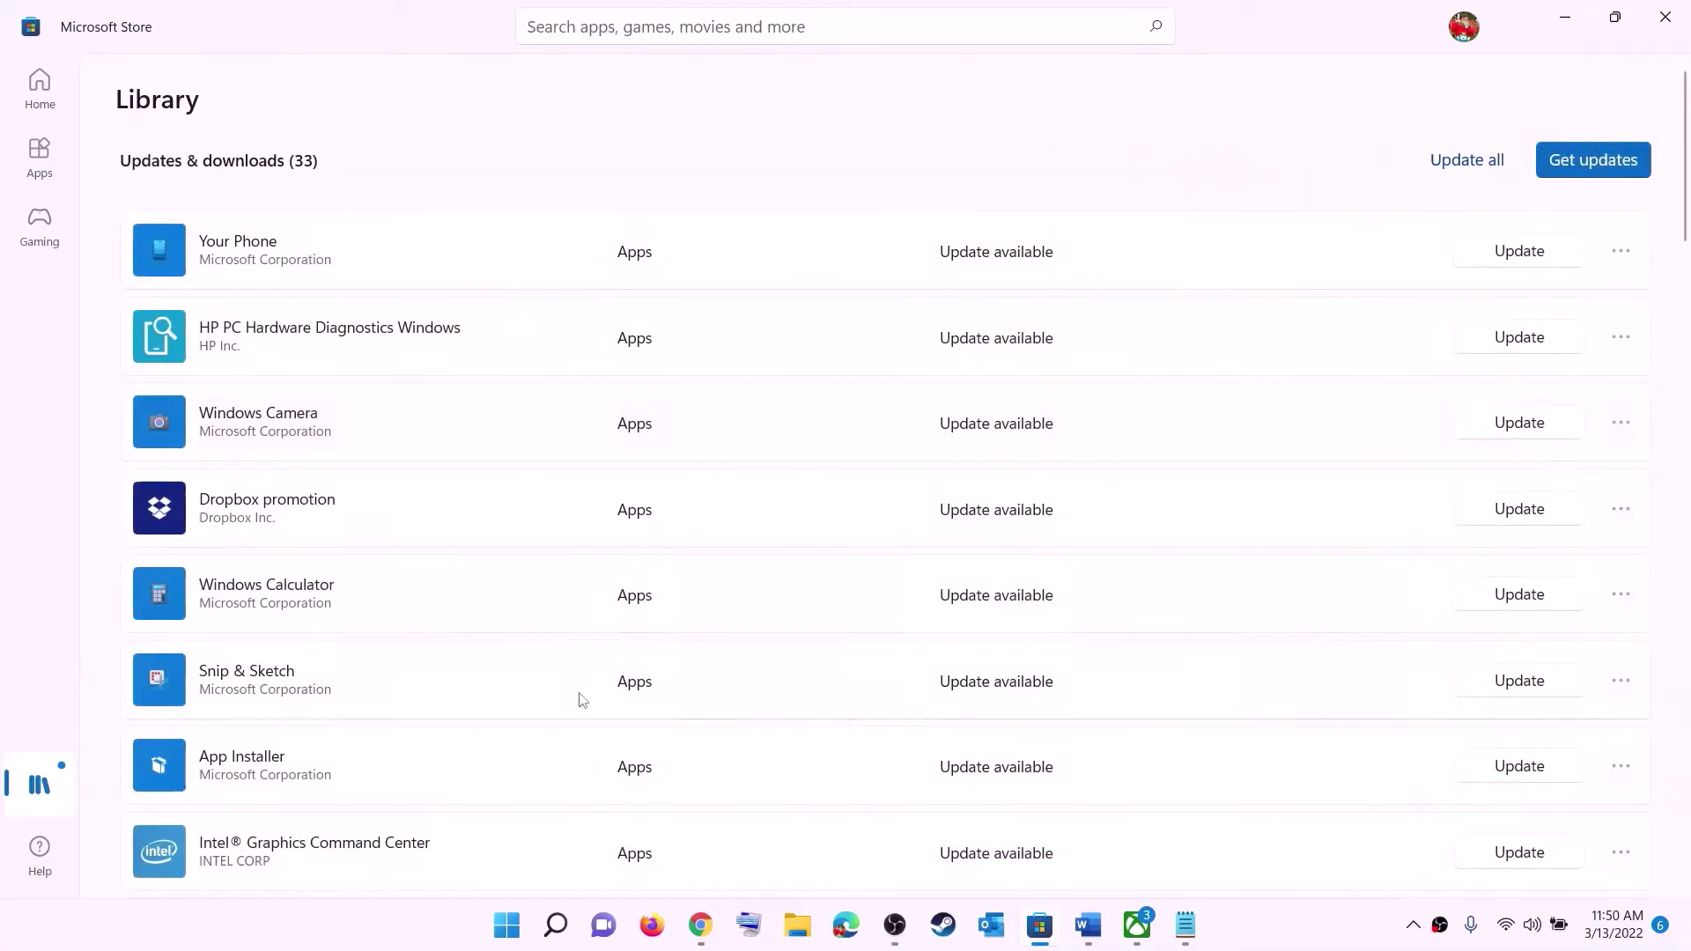
scroll(1026, 635, "down", 5)
scroll(1012, 696, "up", 5)
scroll(1021, 635, "down", 20)
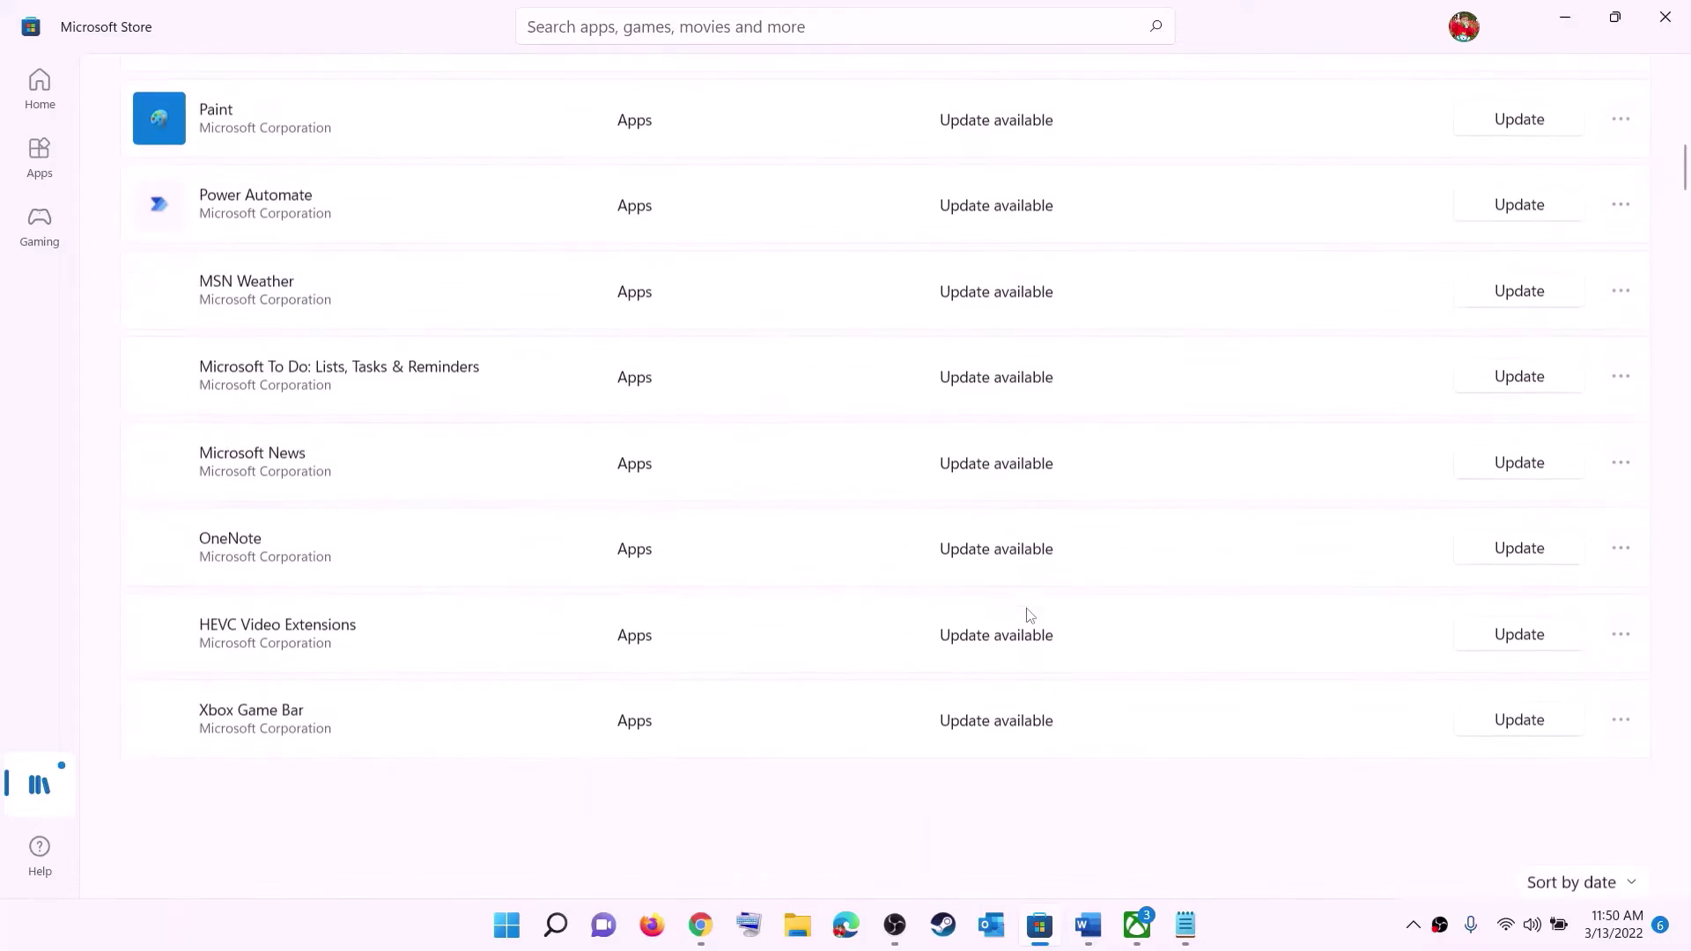
scroll(1144, 538, "up", 20)
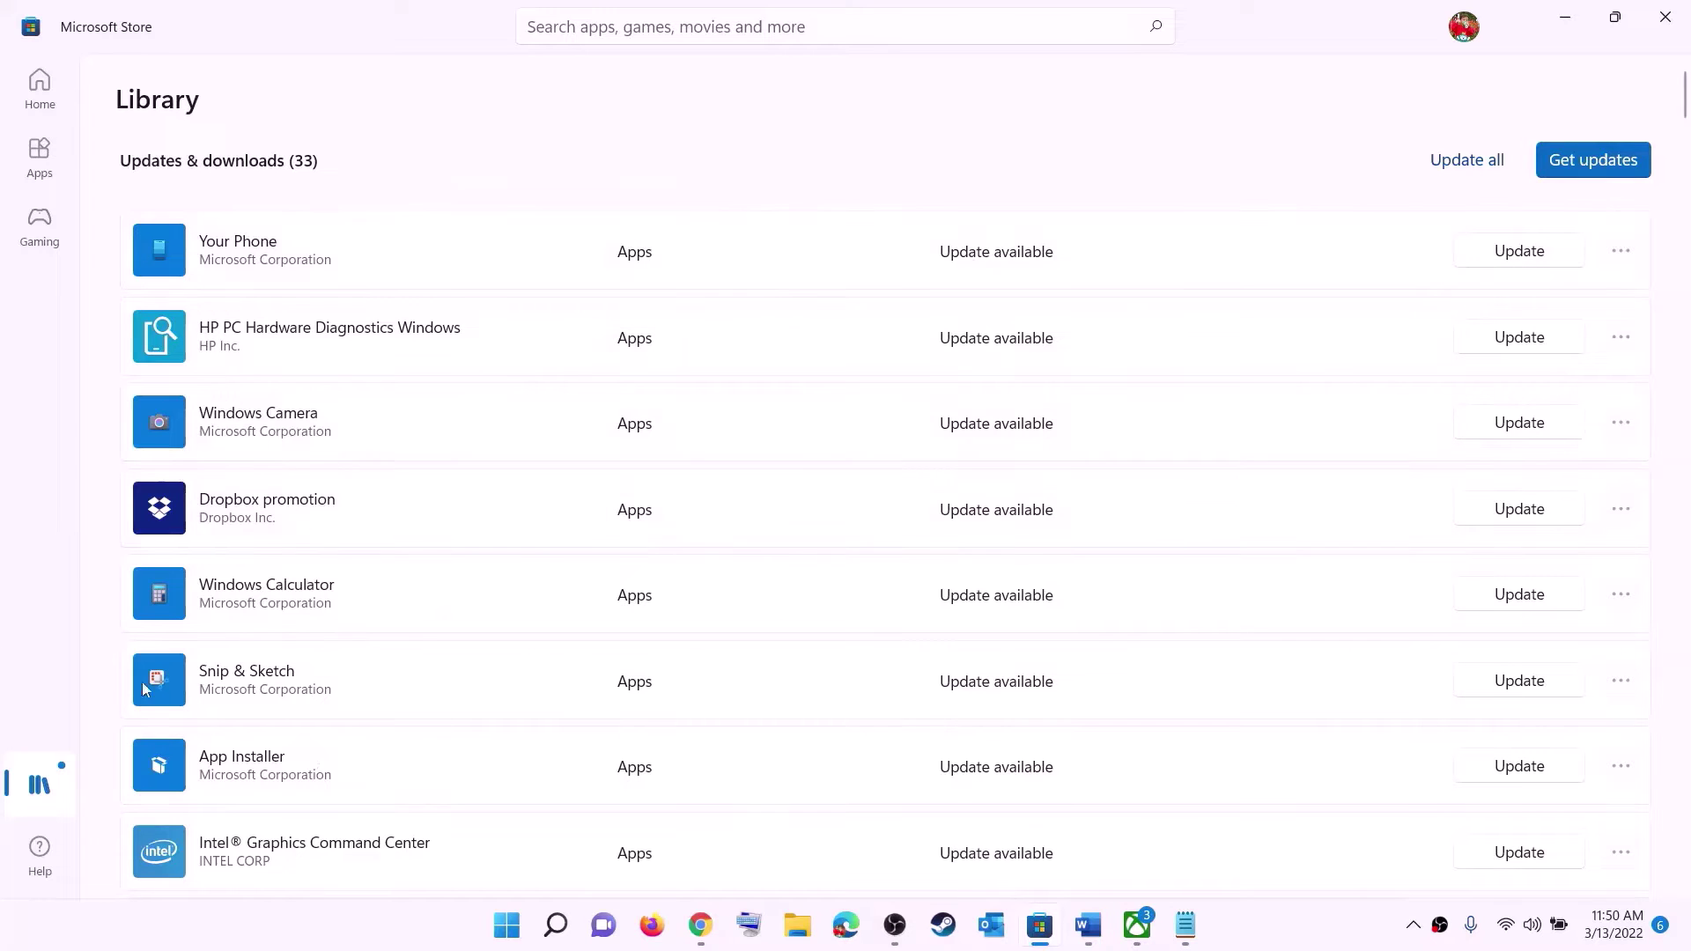
Step: Highlight 'using store' and 'installing game from Xbox App' in Step 2, then start an Xbox app game search
left_click(1085, 929)
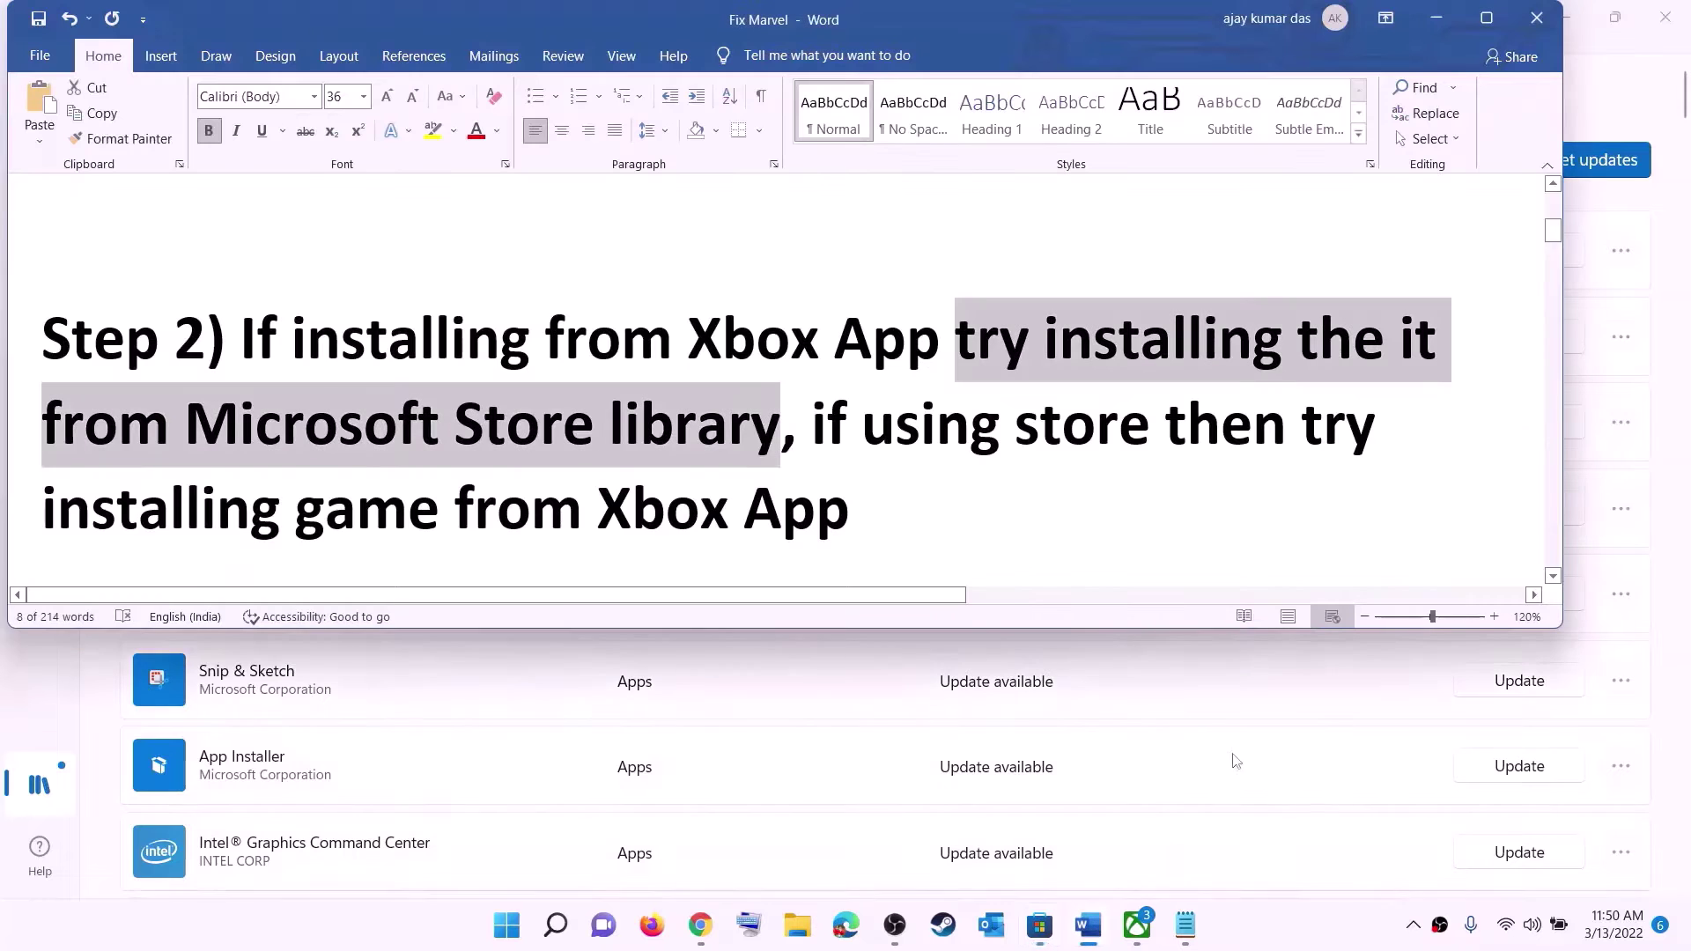
left_click(863, 425)
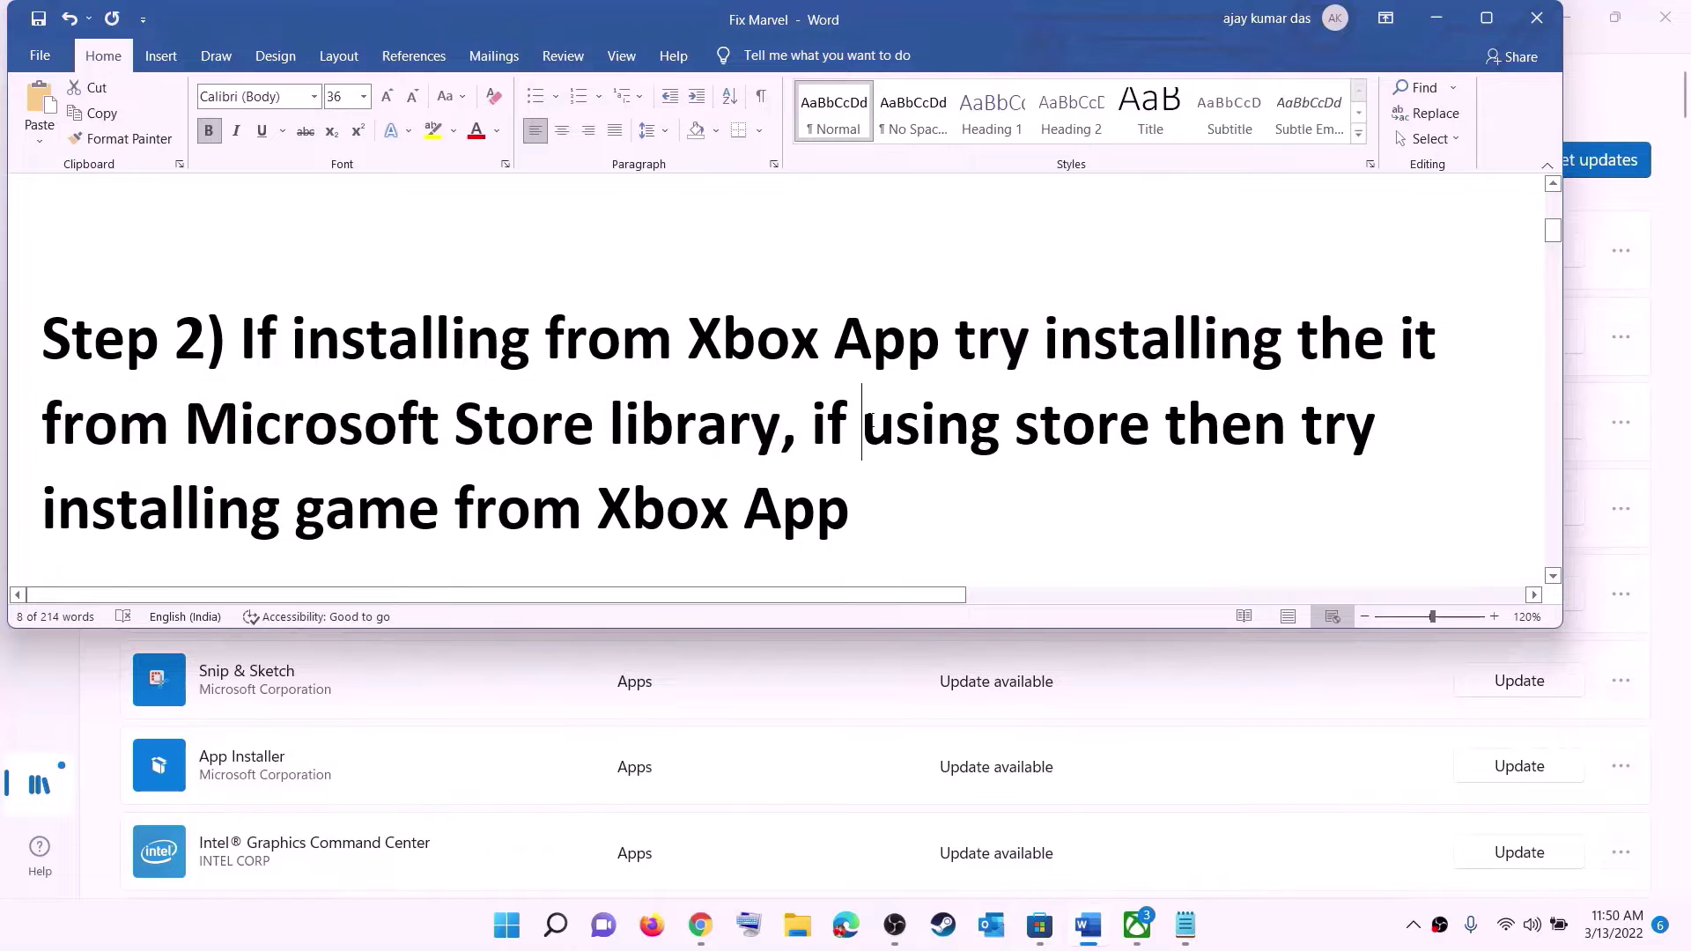
left_click_drag(863, 425, 1163, 425)
left_click_drag(253, 511, 876, 515)
left_click(1137, 934)
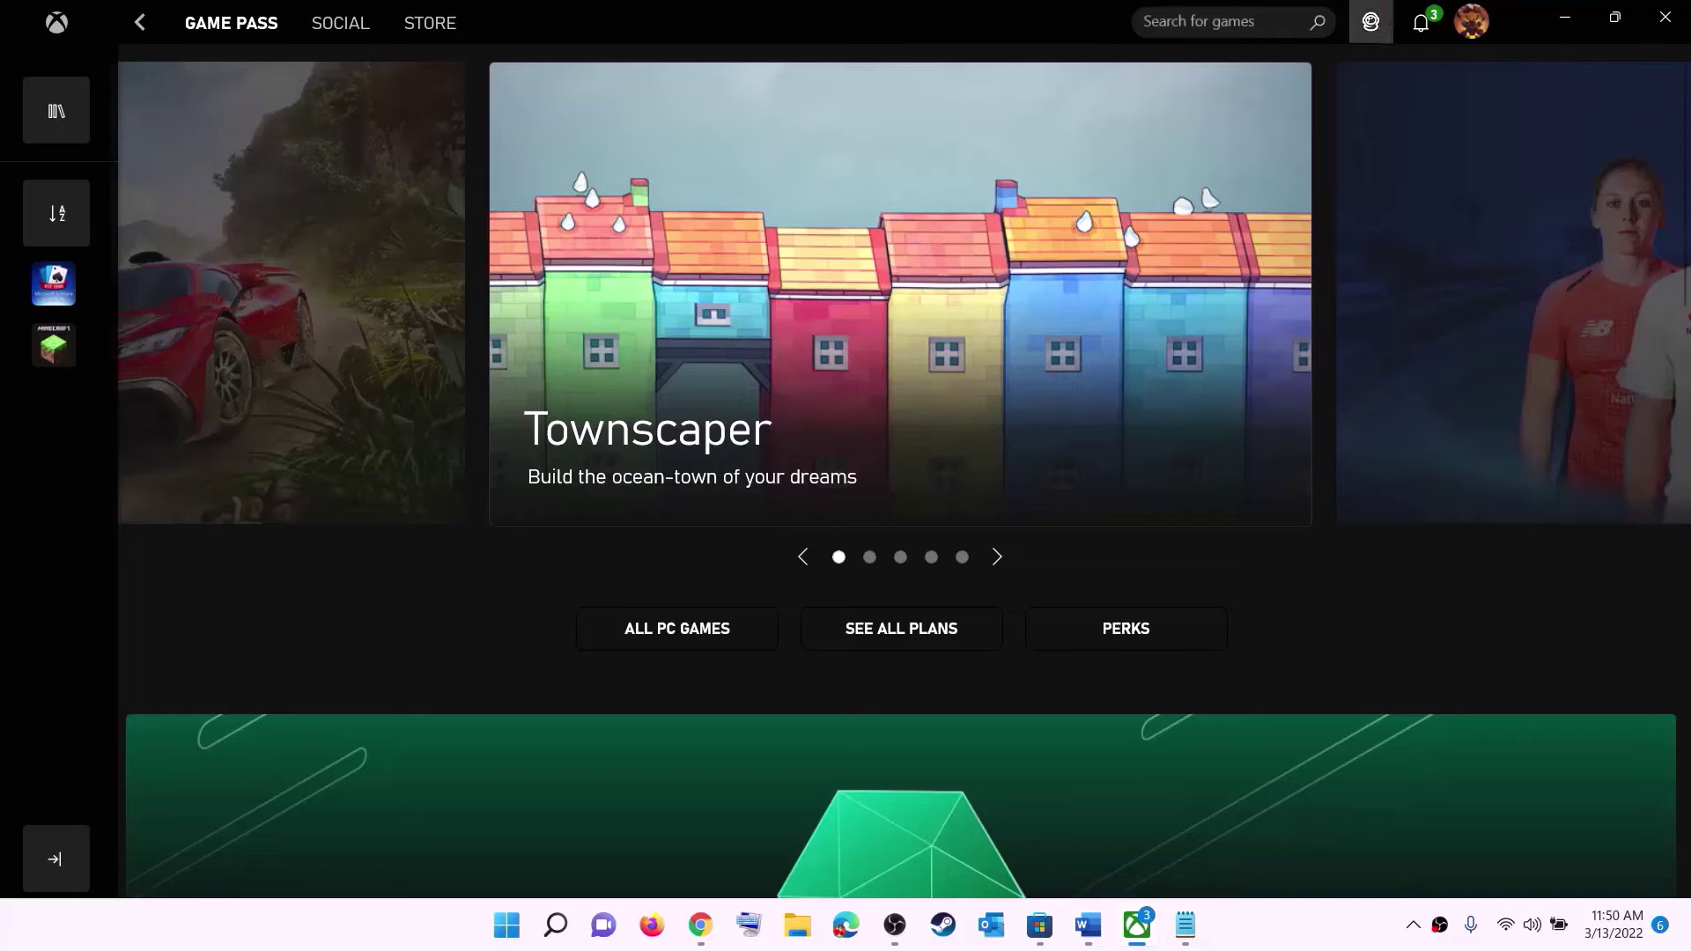
left_click(1186, 20)
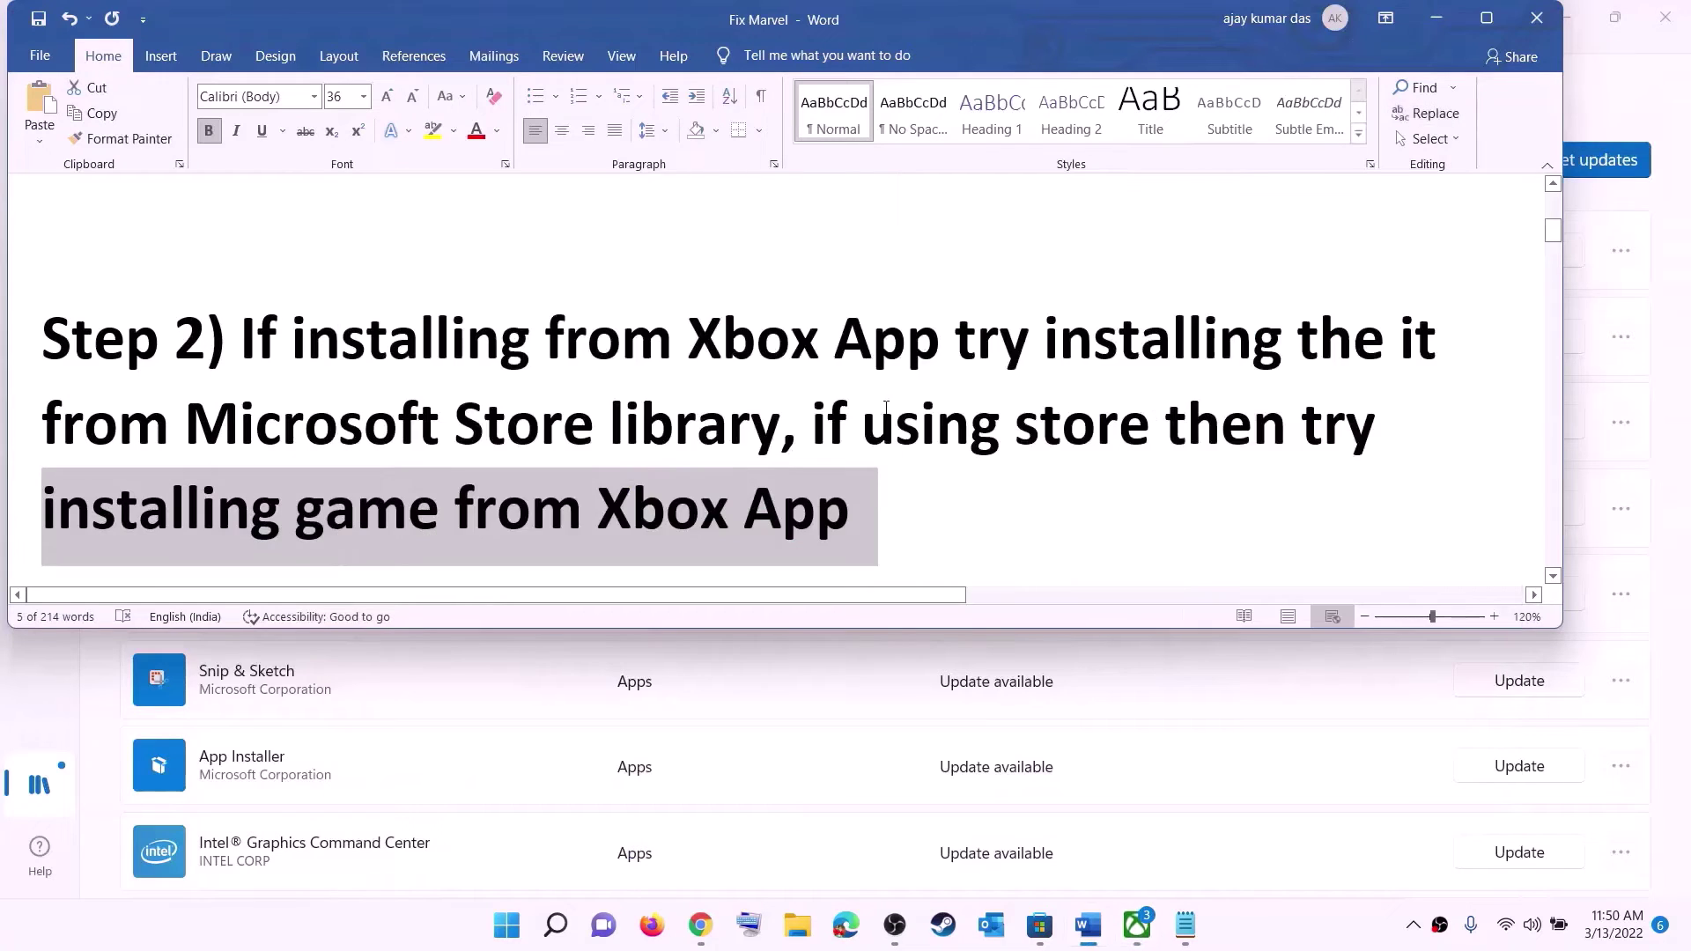
Step: Select and copy the full Get-AppxPackage re-register command from Step 3
left_click(885, 407)
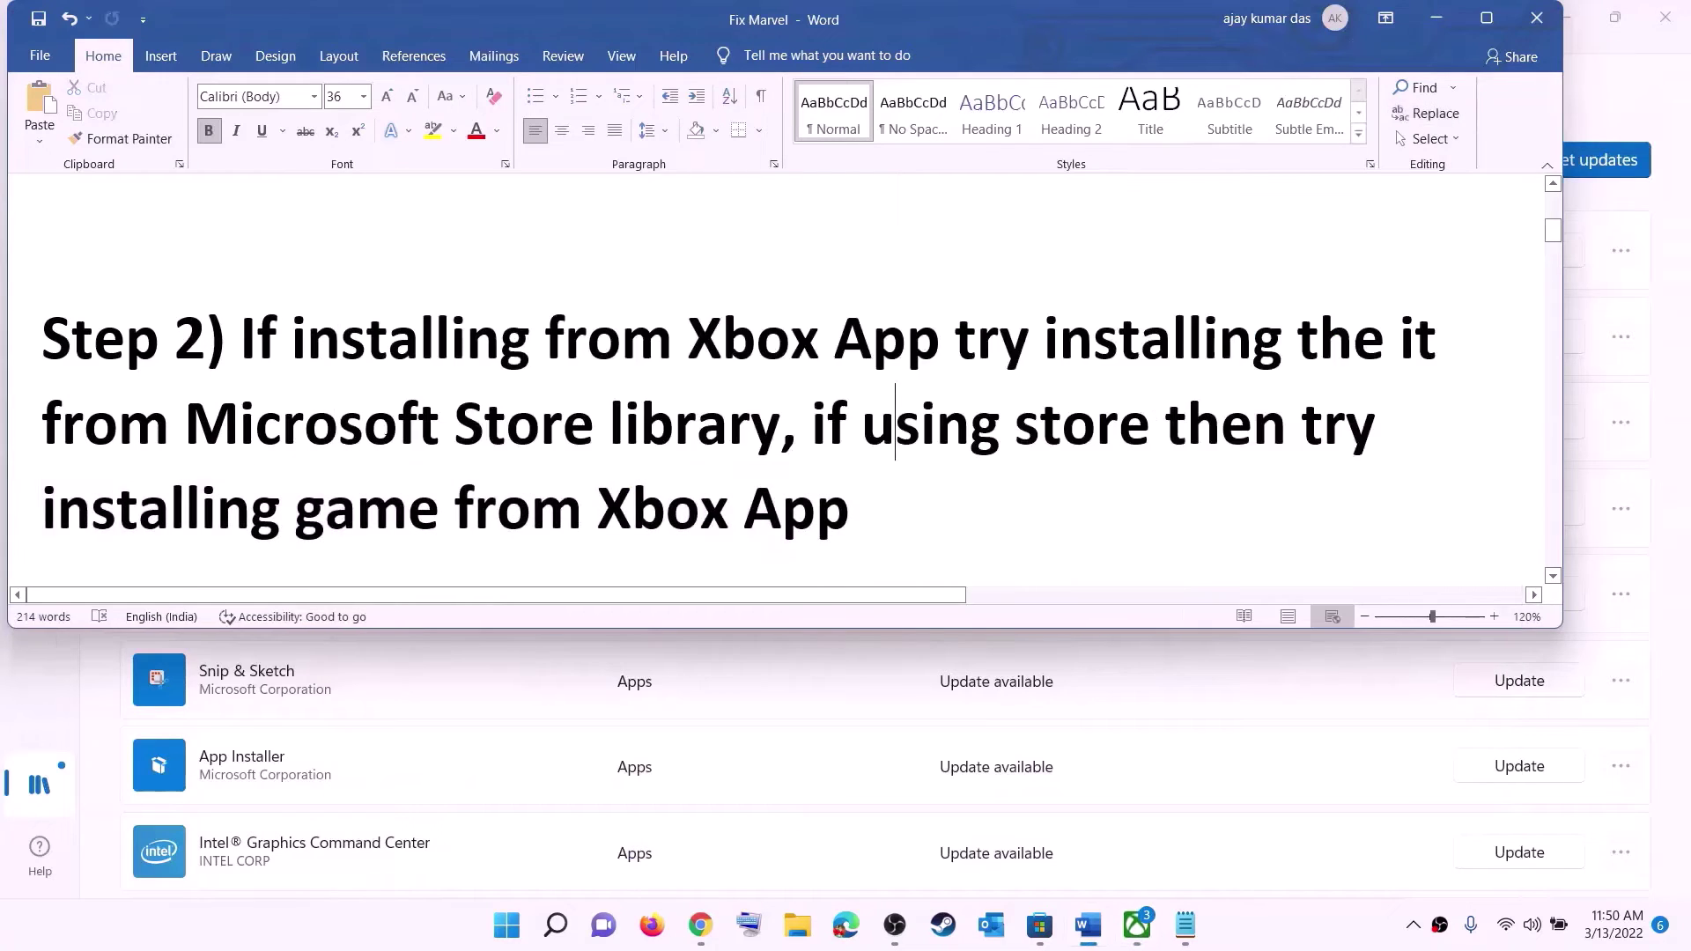
scroll(522, 462, "down", 5)
scroll(522, 462, "down", 3)
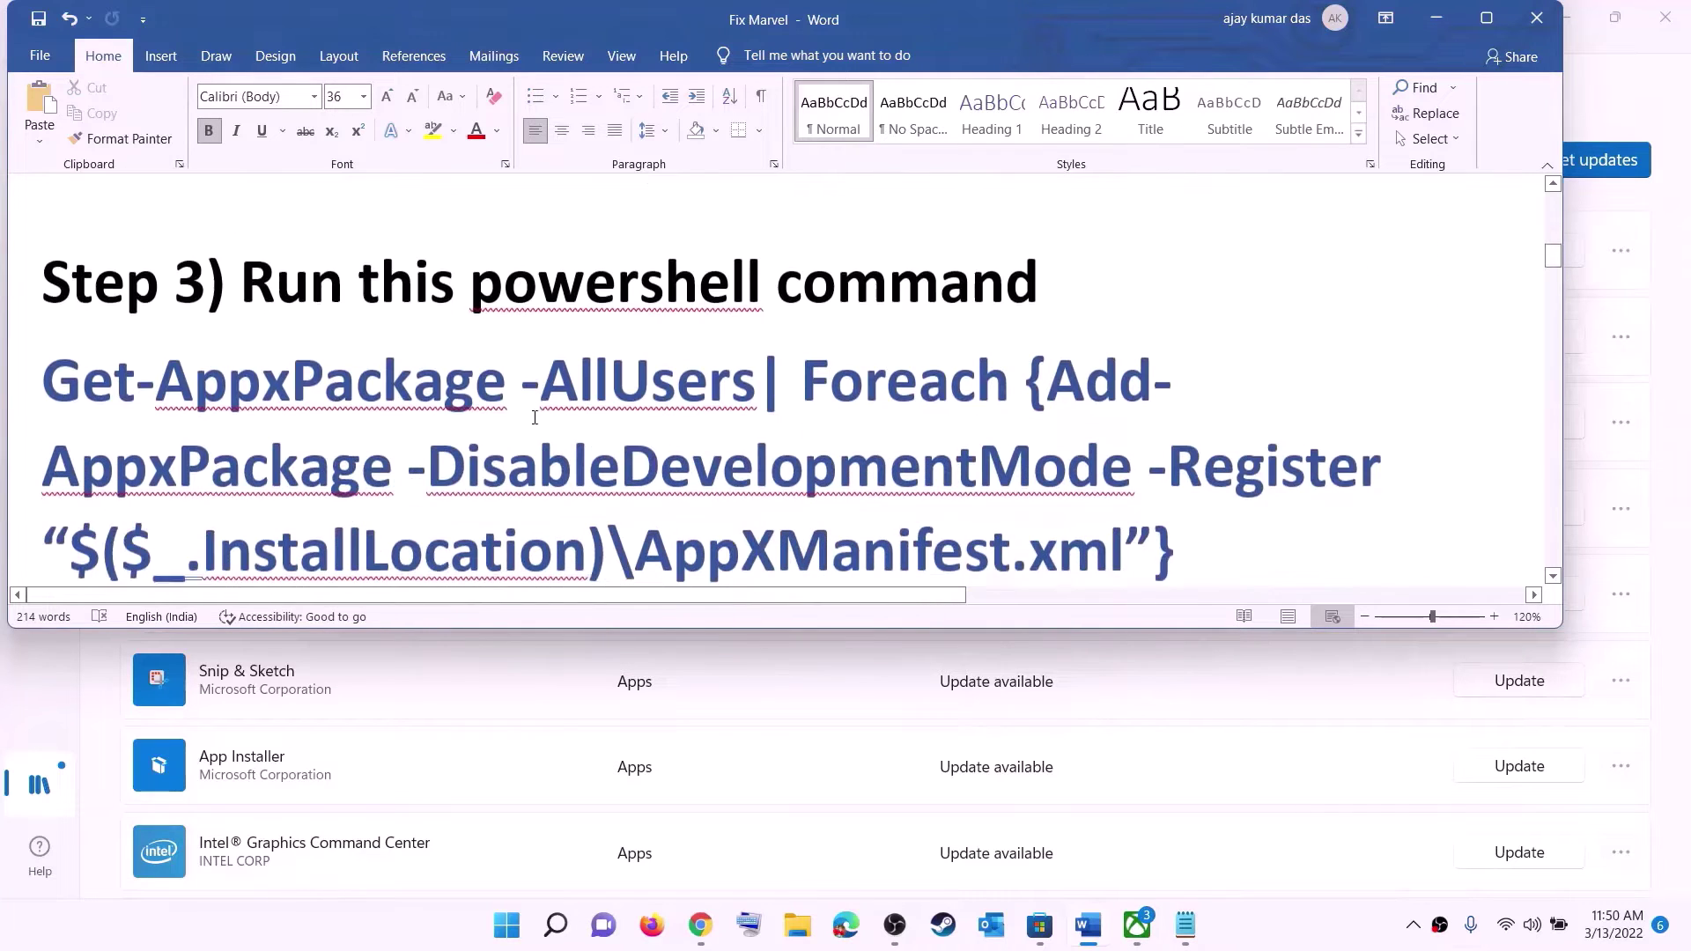
left_click_drag(1181, 472, 40, 299)
right_click(234, 345)
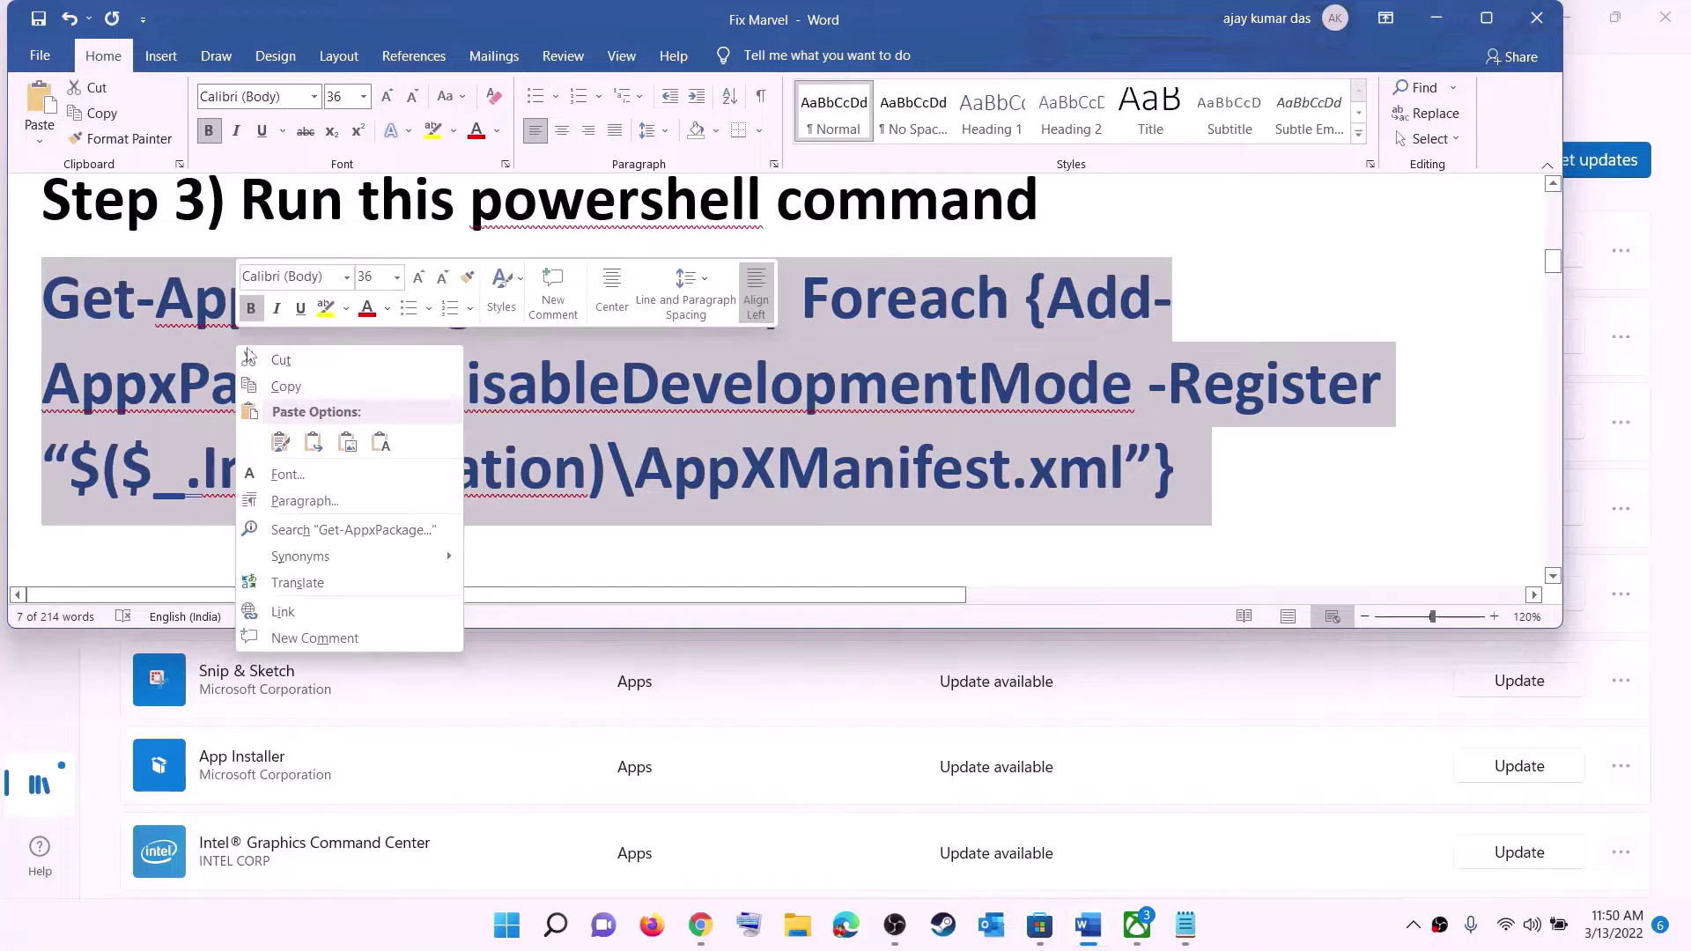
left_click(291, 386)
Step: Run the pasted Get-AppxPackage re-register command in an administrator Windows PowerShell, then close the console
left_click(508, 925)
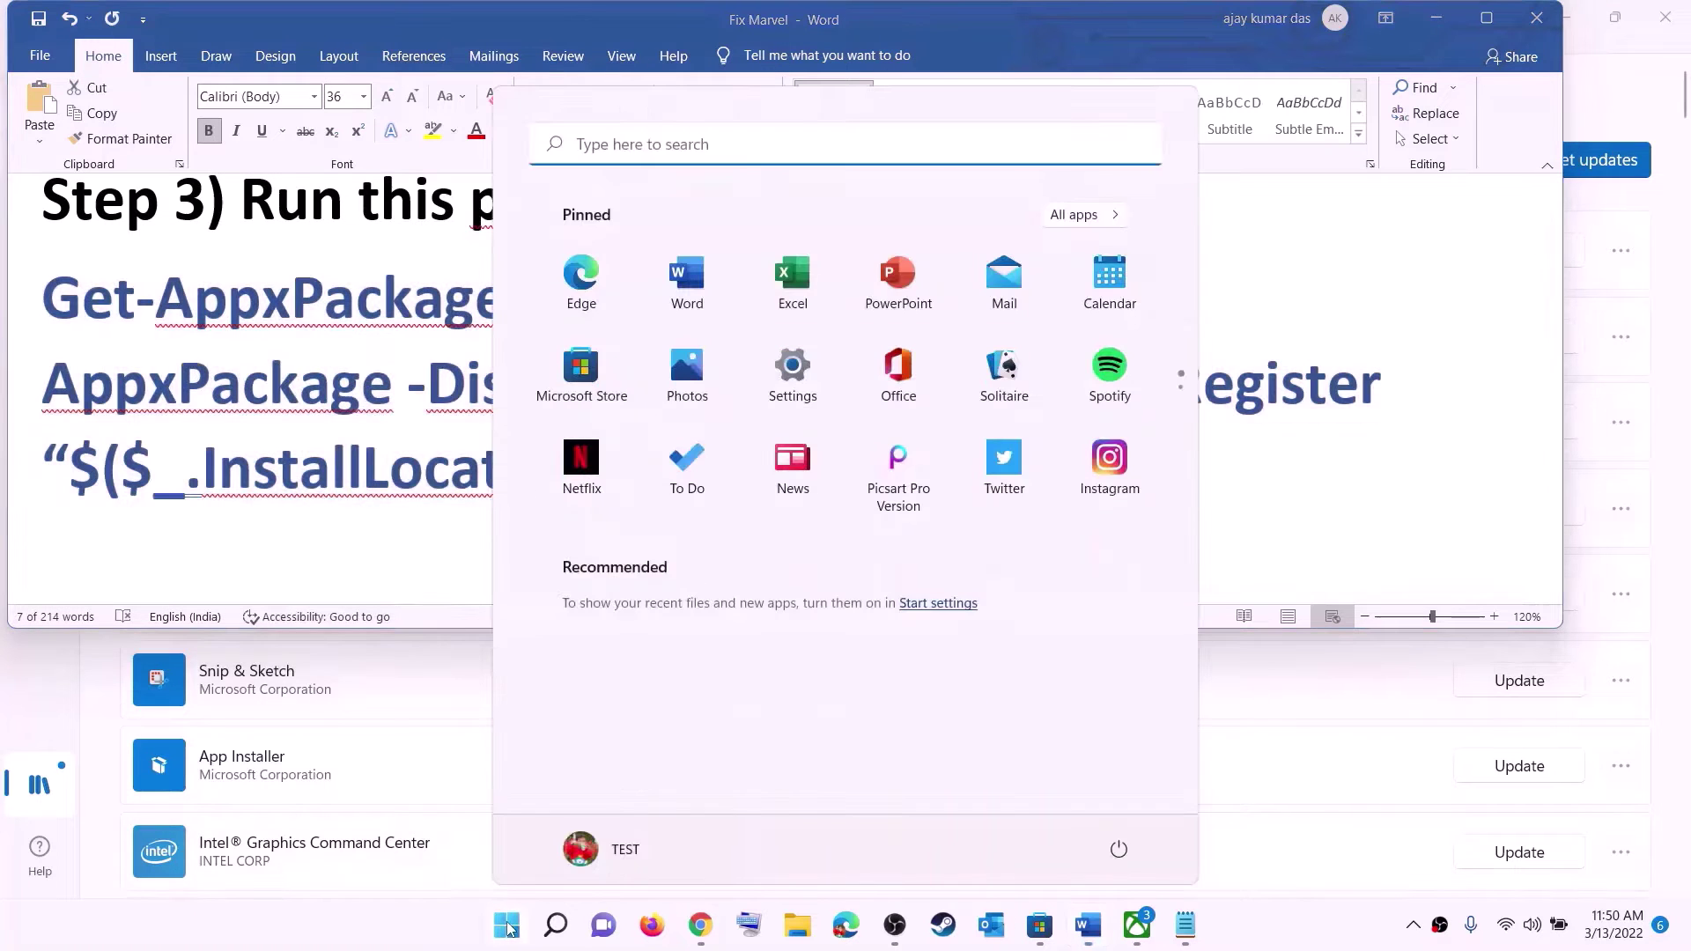
type("powers")
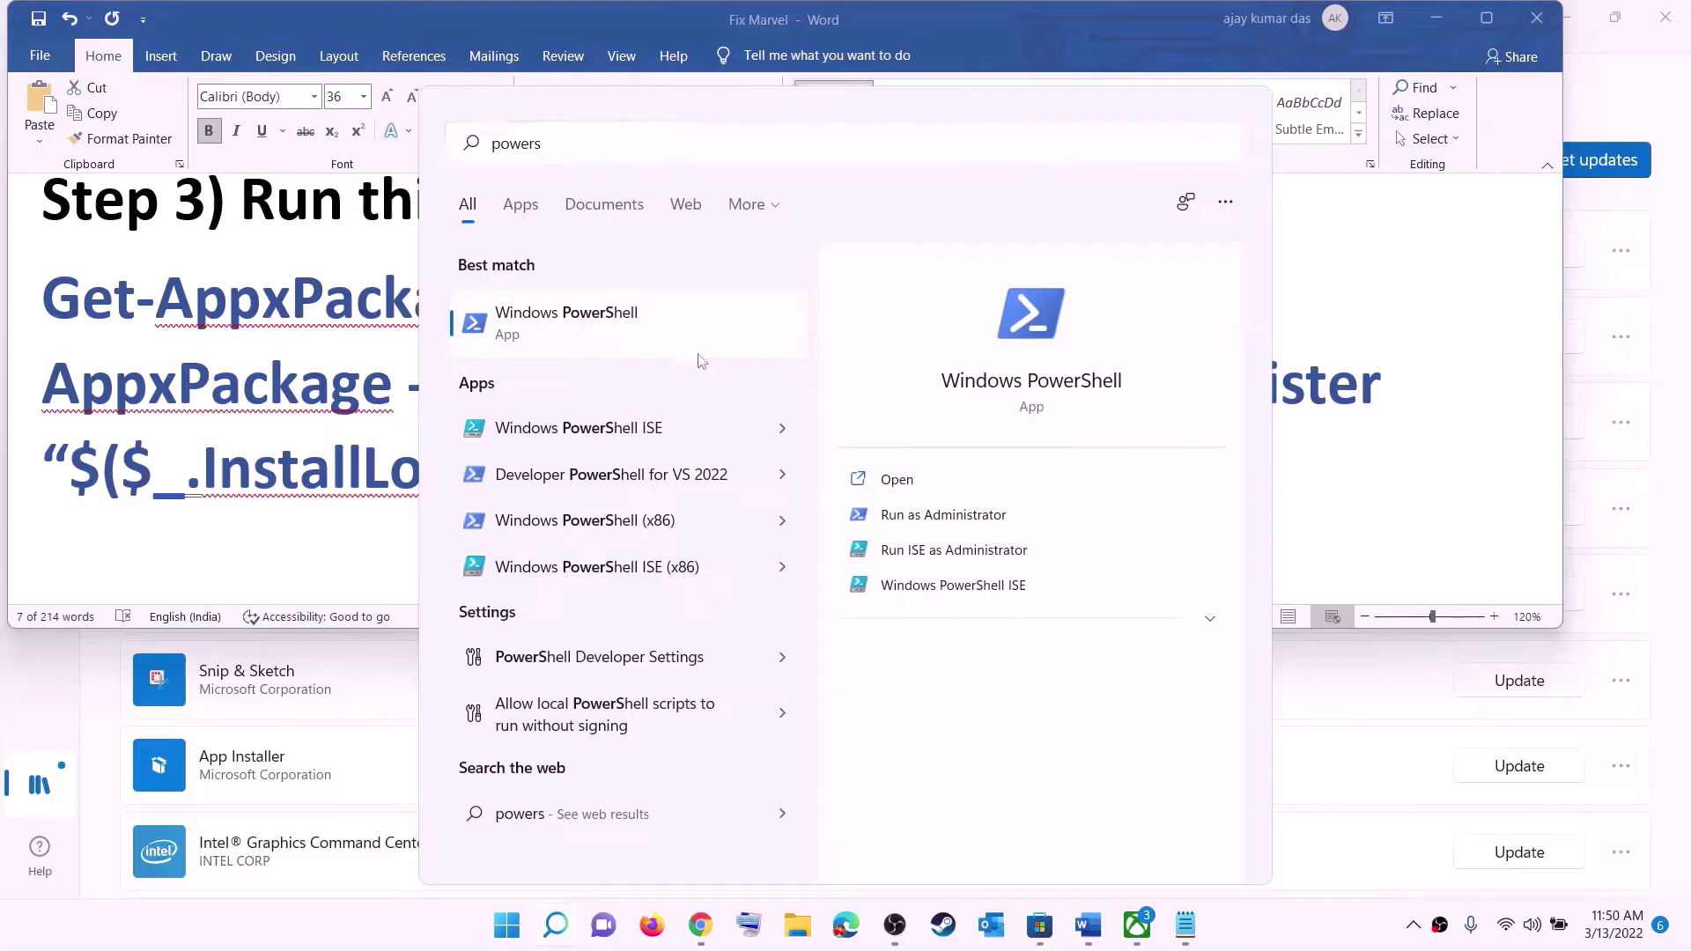
right_click(584, 330)
left_click(751, 353)
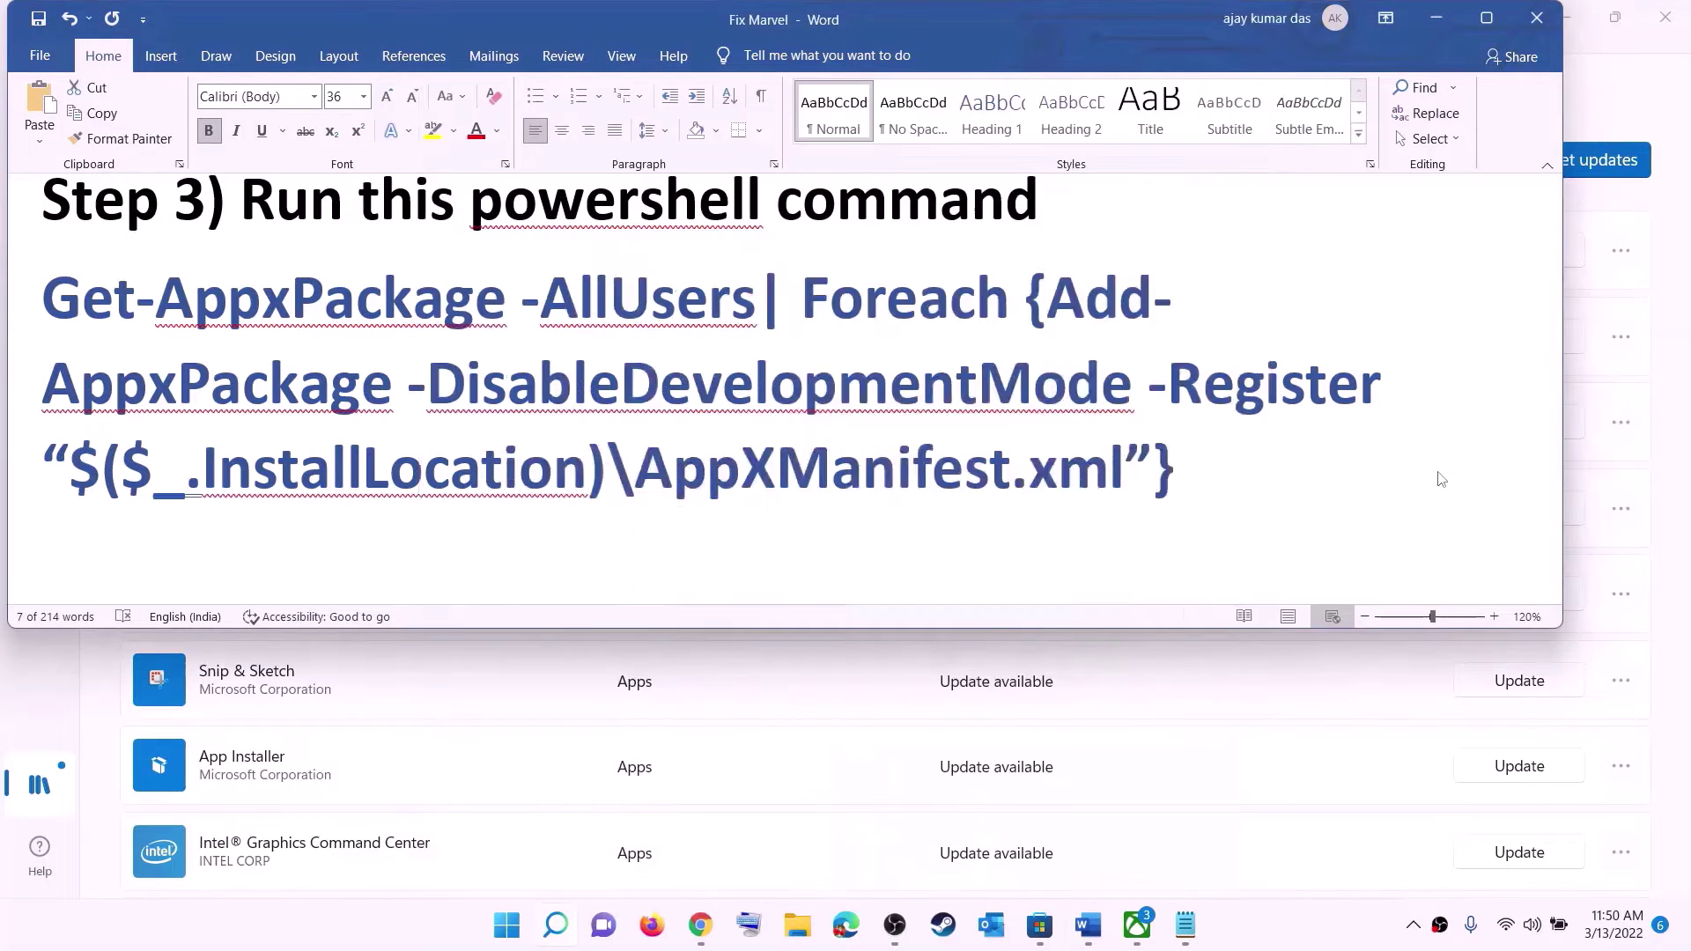
left_click(778, 636)
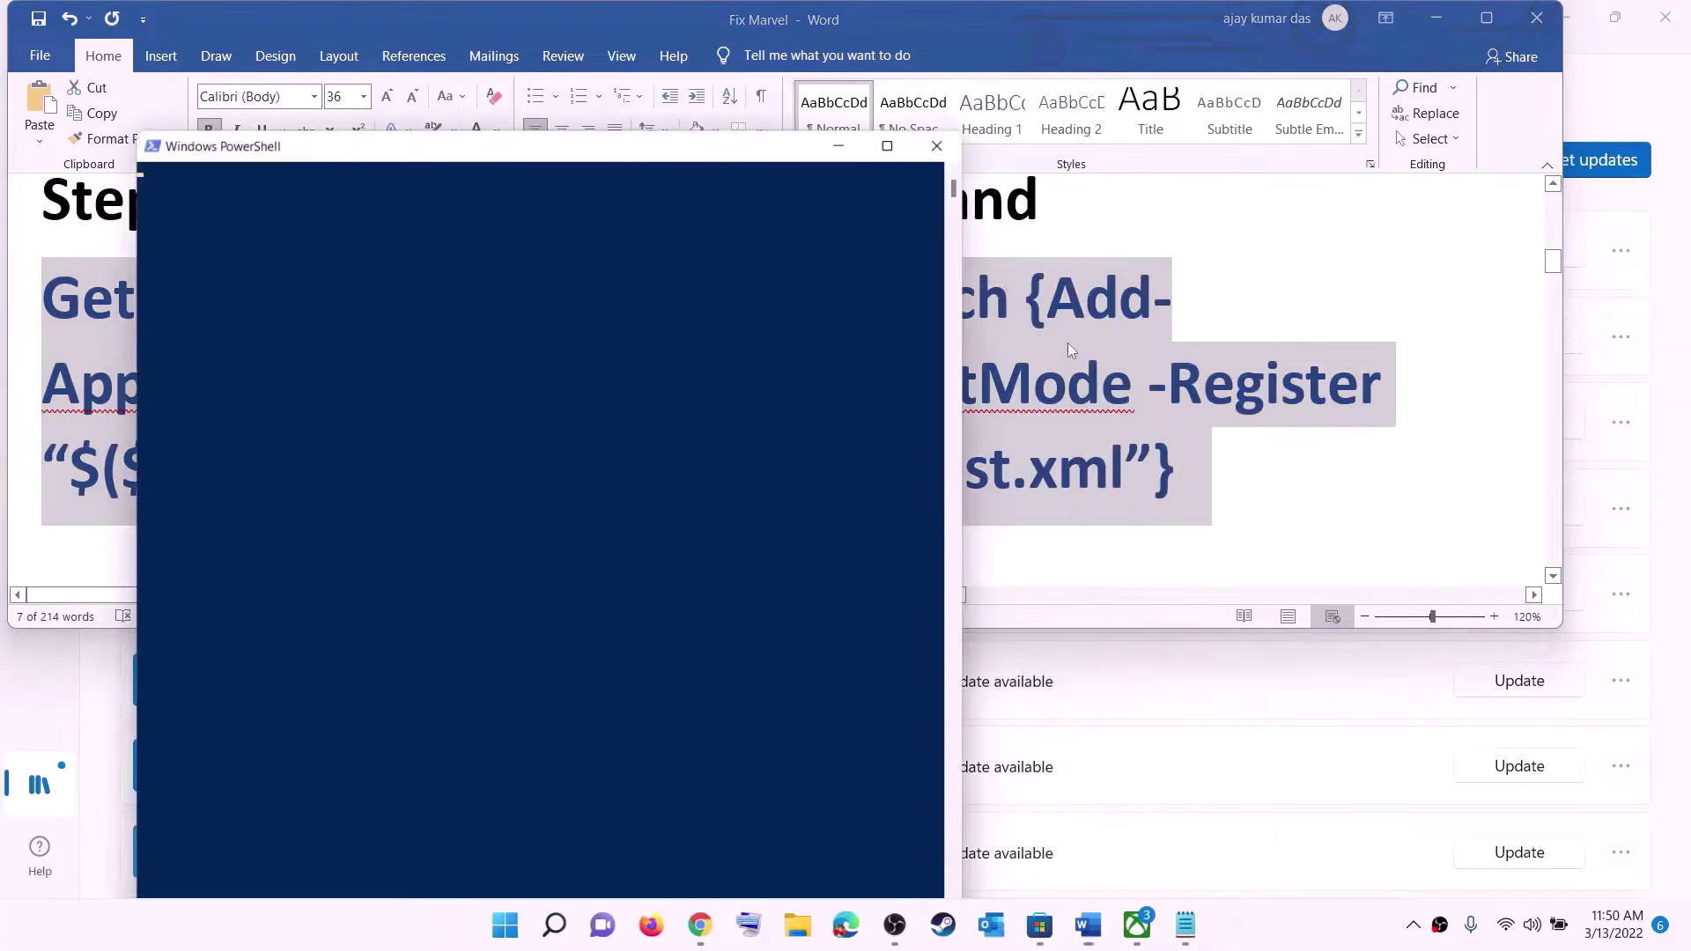
left_click_drag(524, 141, 750, 161)
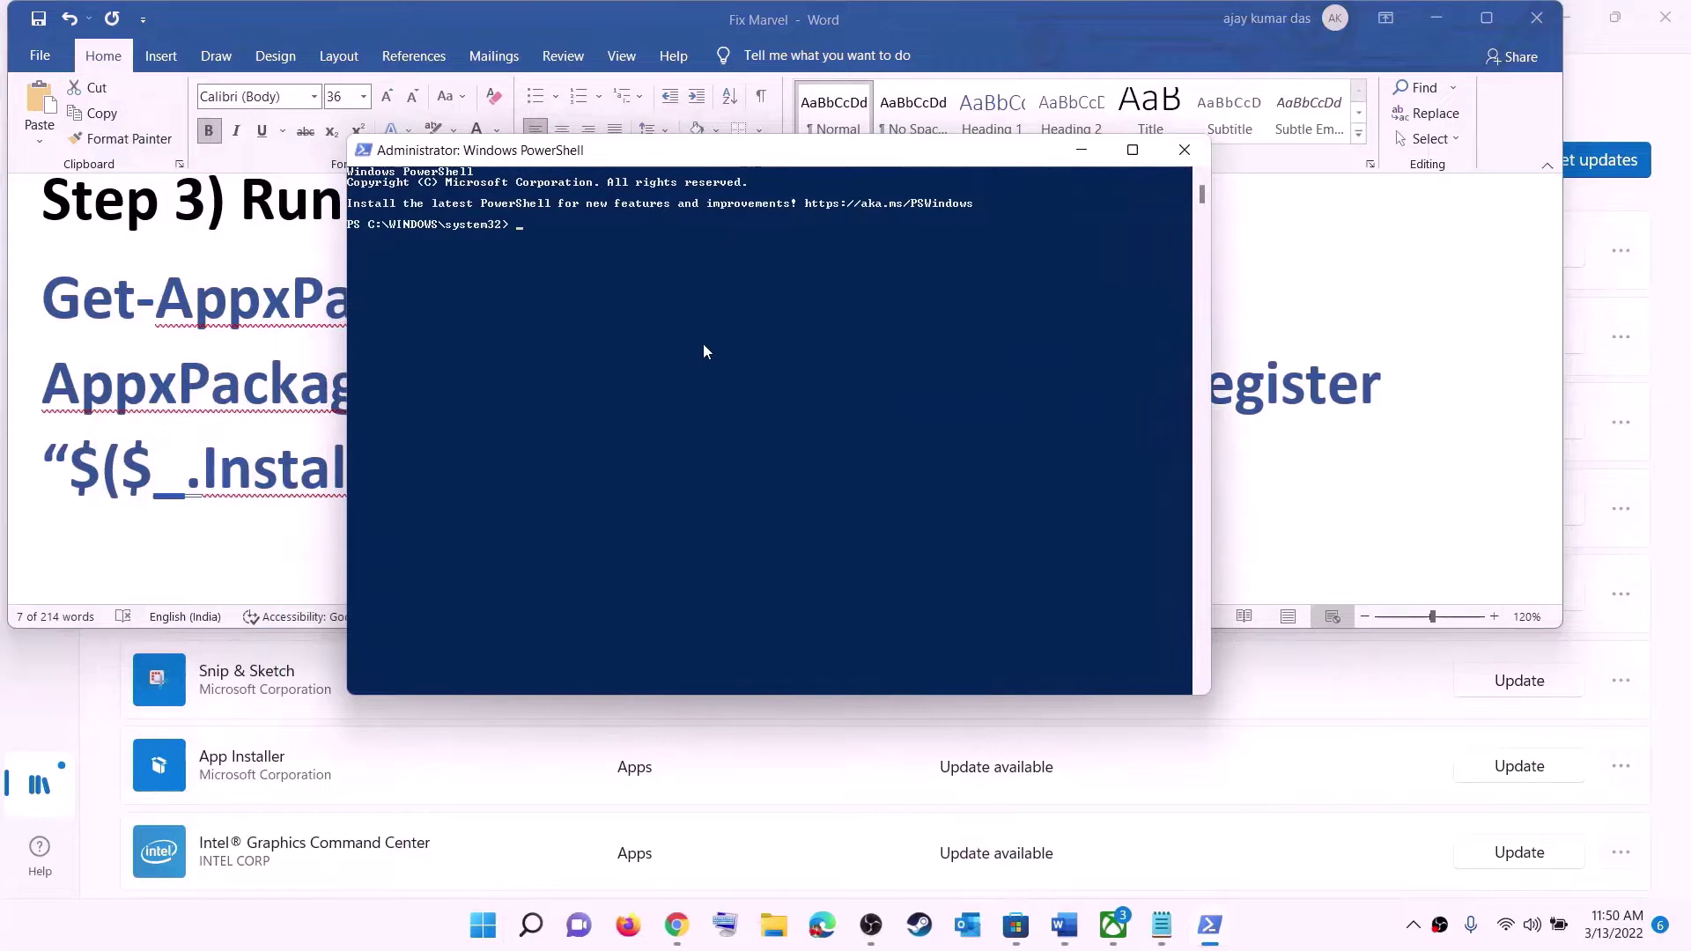
key("ctrl+v")
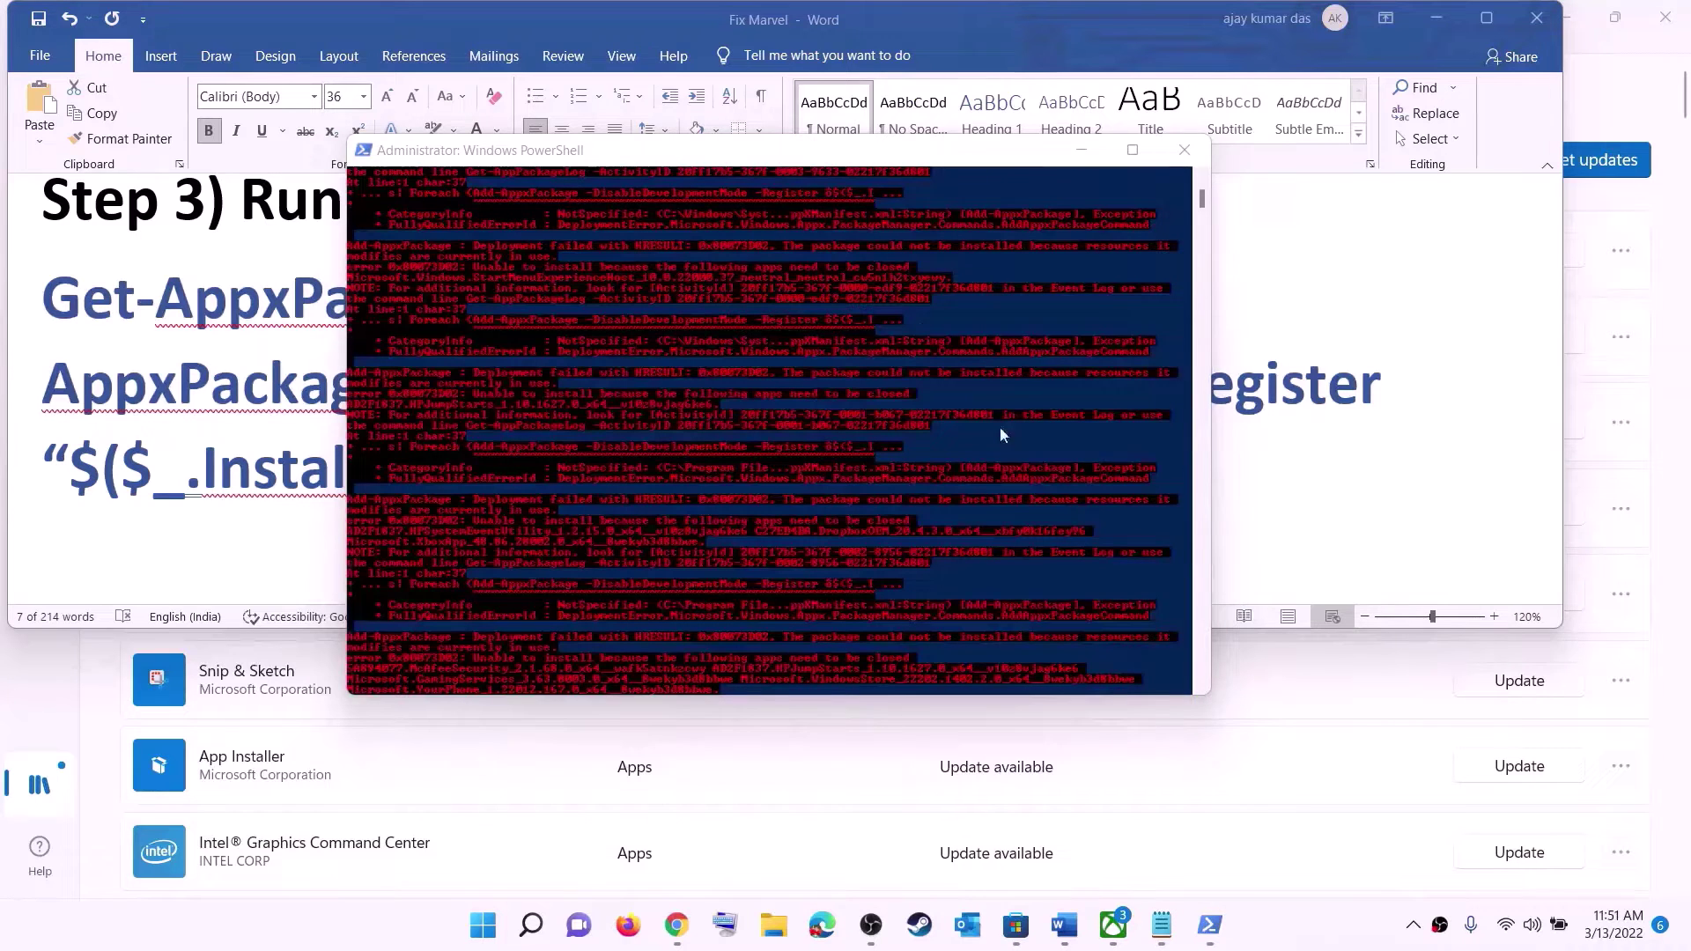
left_click(1184, 150)
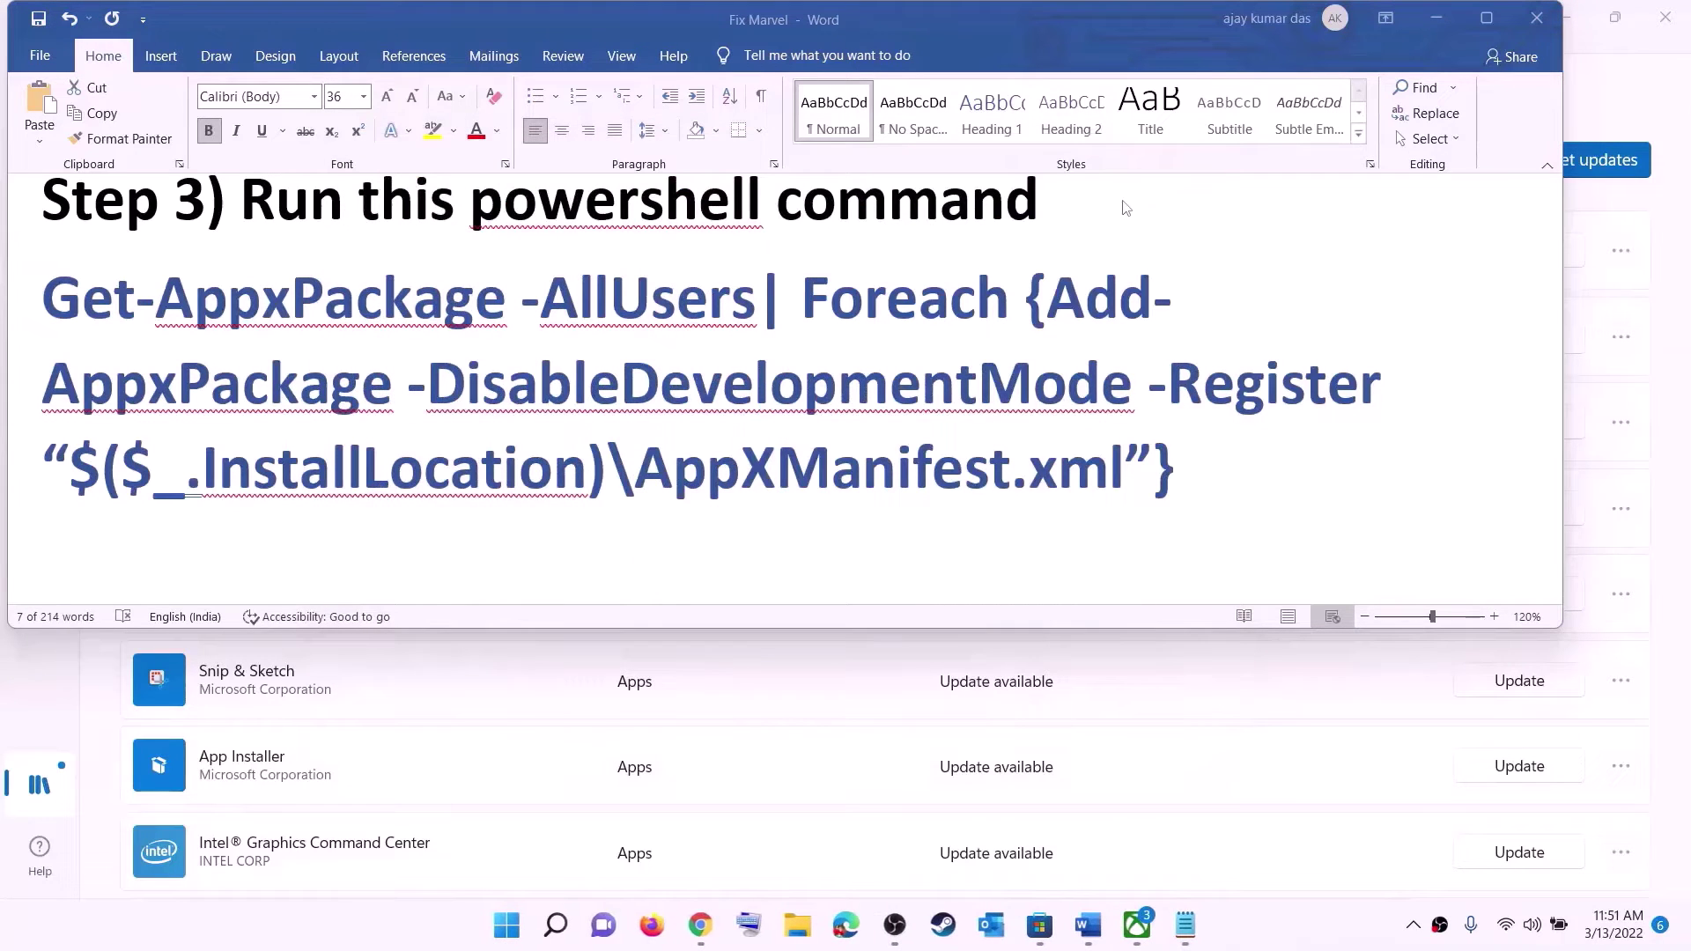
Step: Set the Step 4 cache-folder path line to 14 pt so it fits on one line
scroll(698, 431, "down", 5)
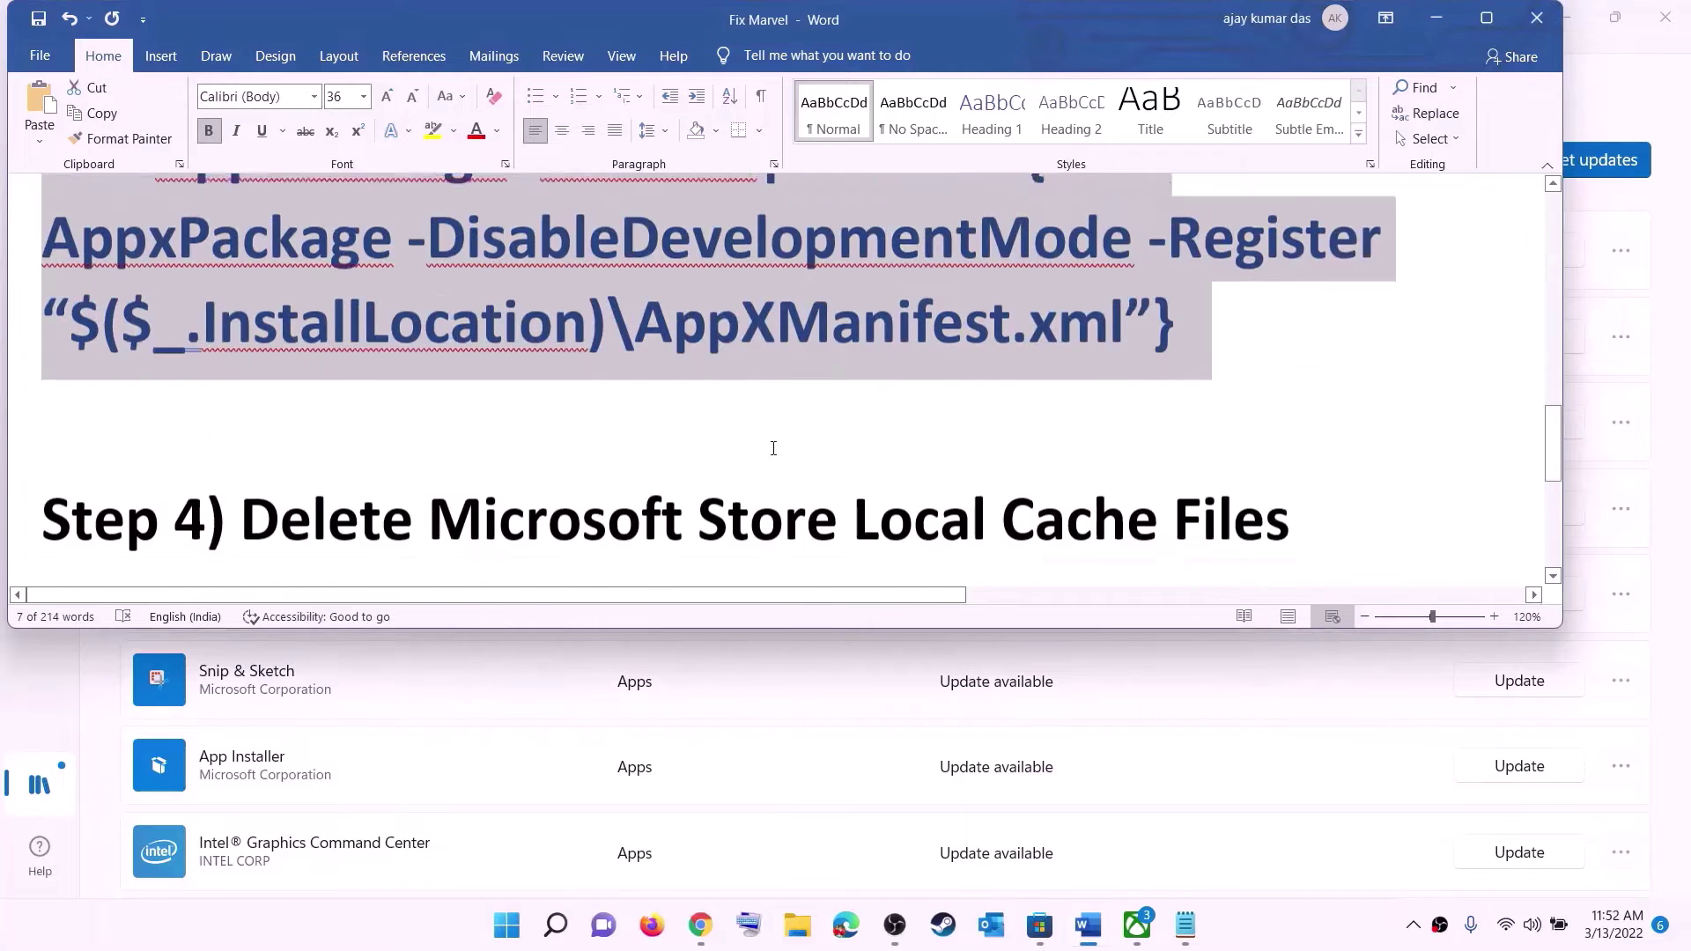
scroll(648, 321, "up", 1)
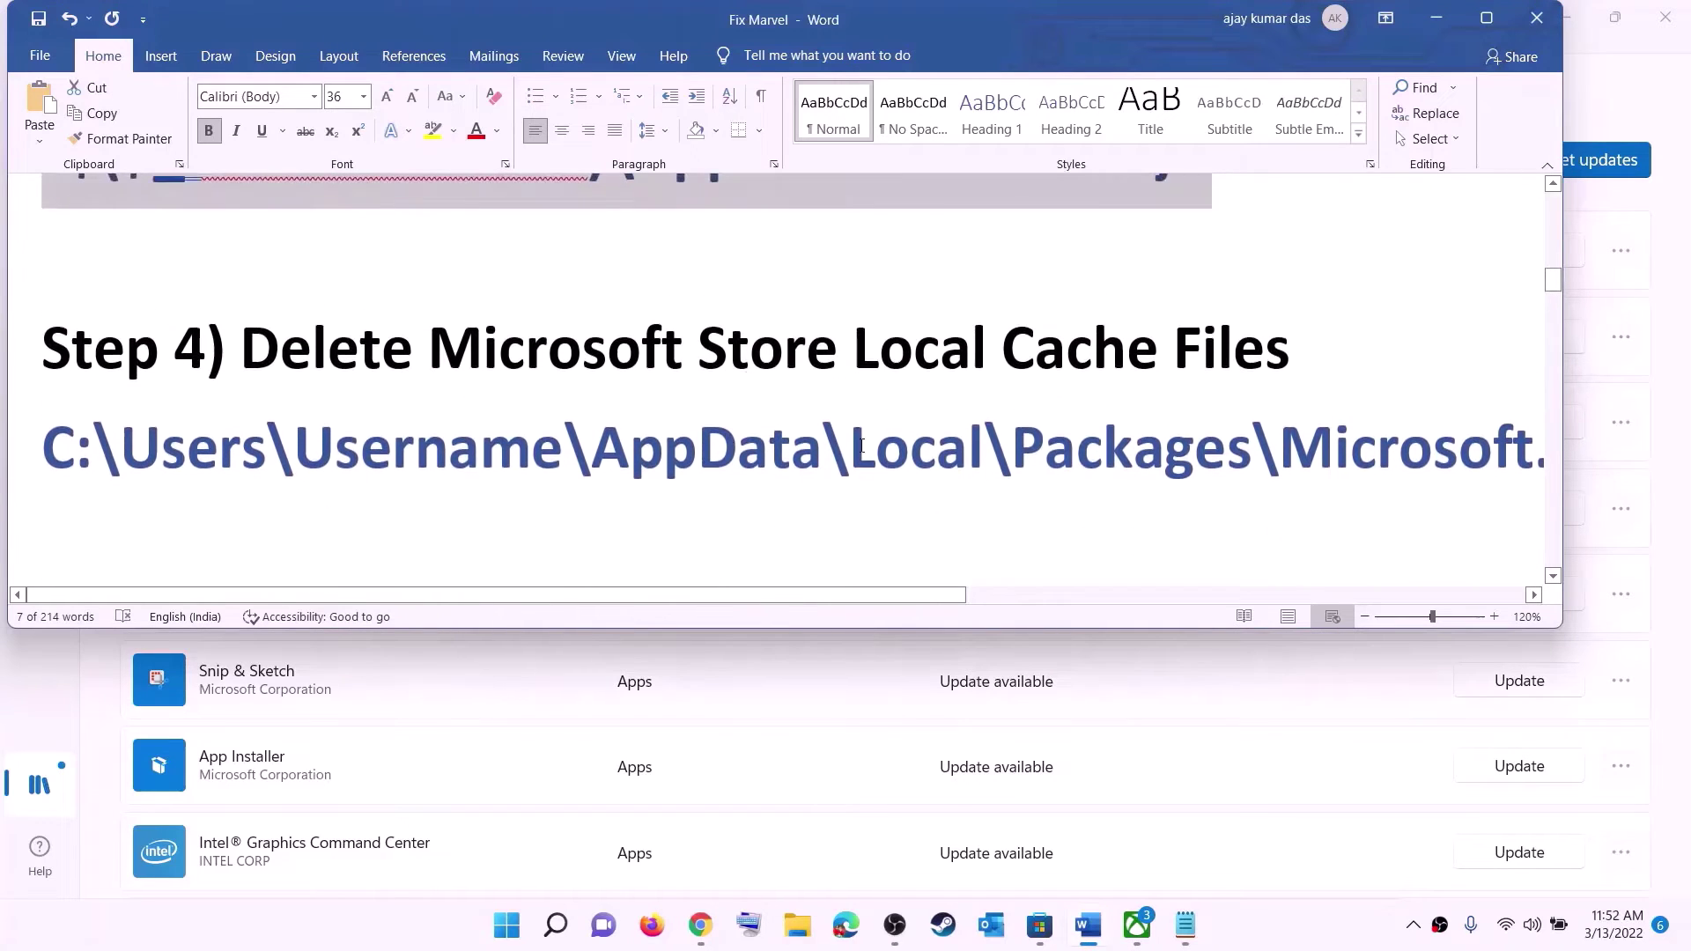
triple_click(837, 462)
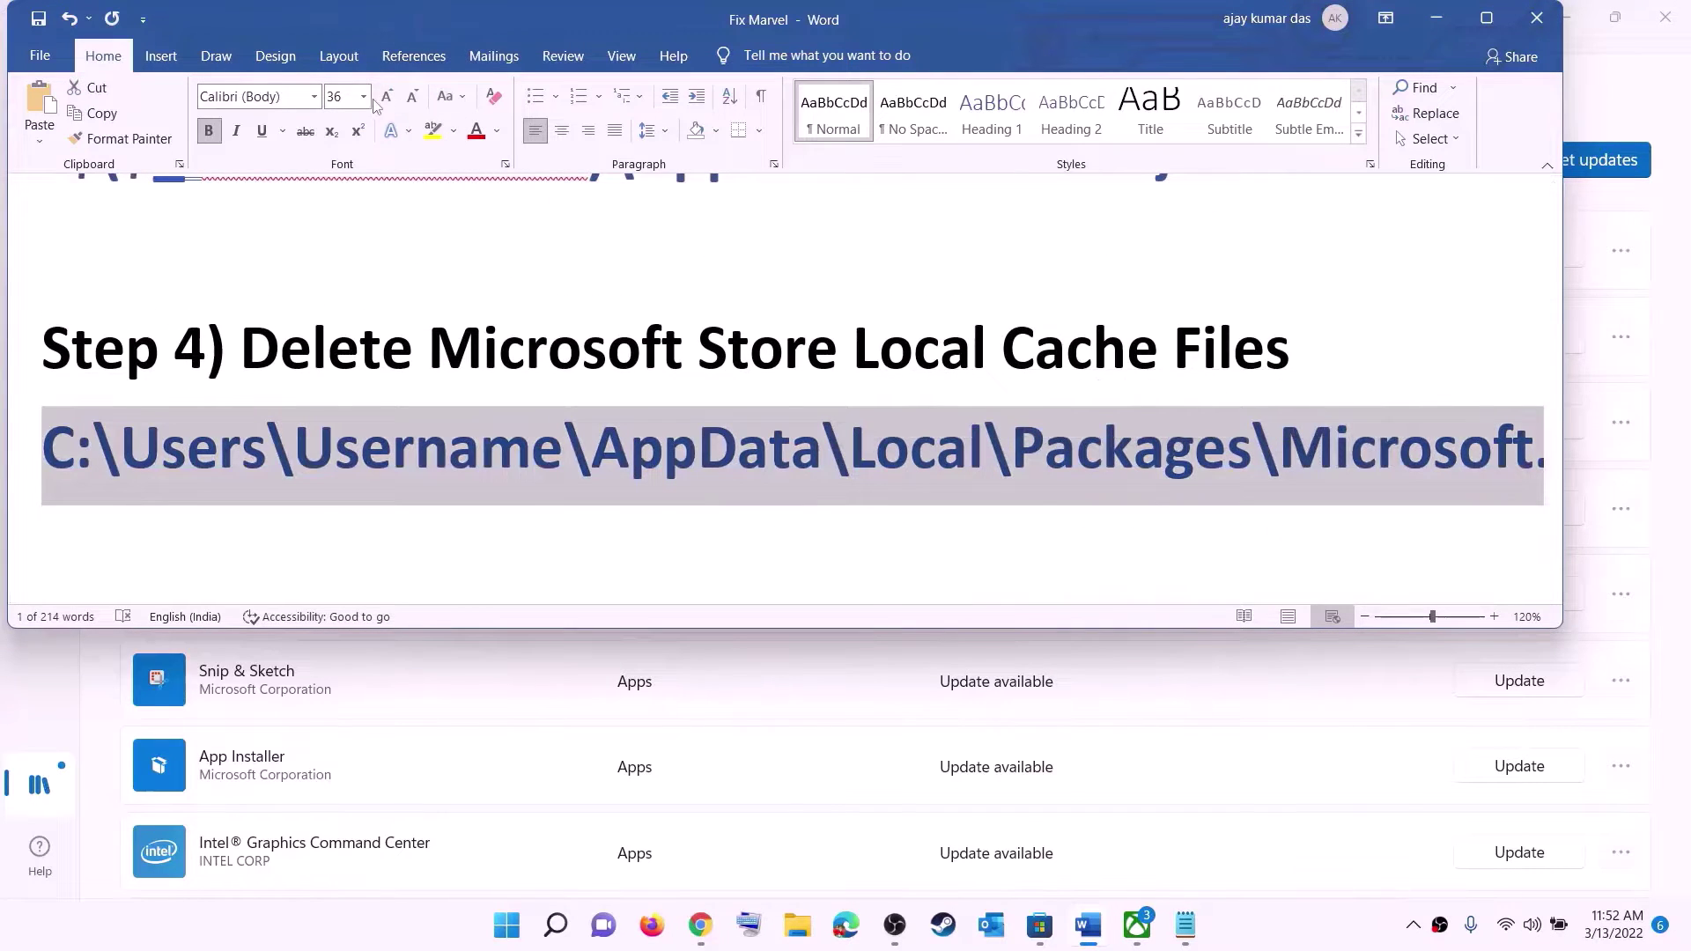
left_click(364, 96)
left_click(335, 227)
left_click(836, 427)
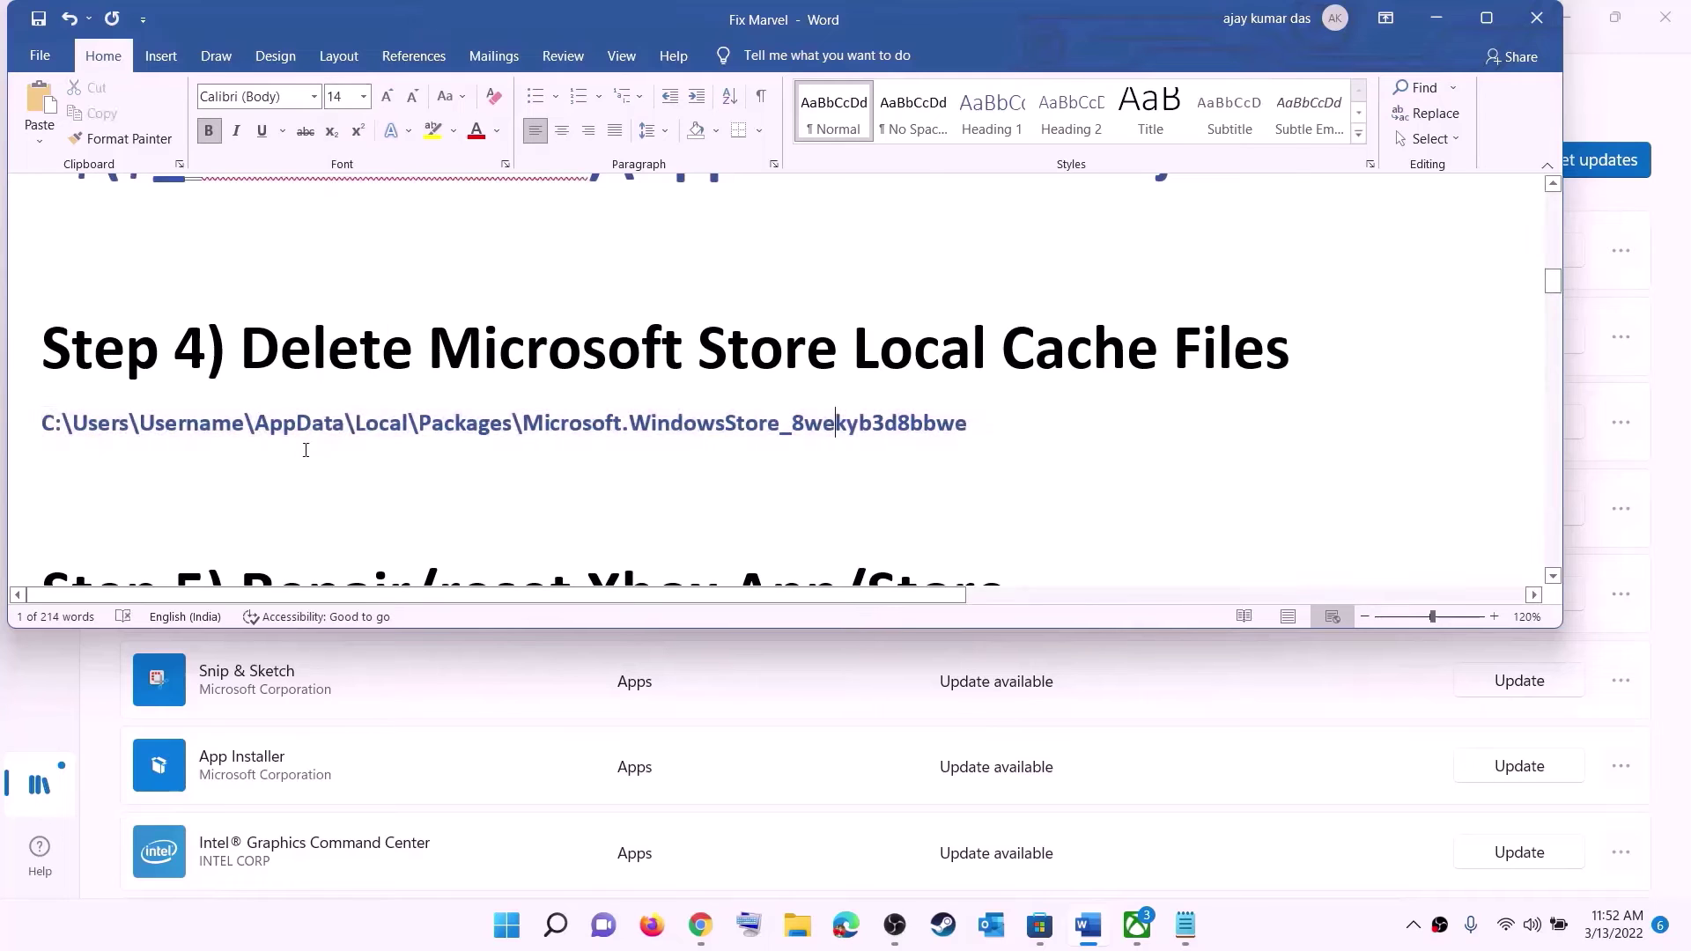
left_click(796, 926)
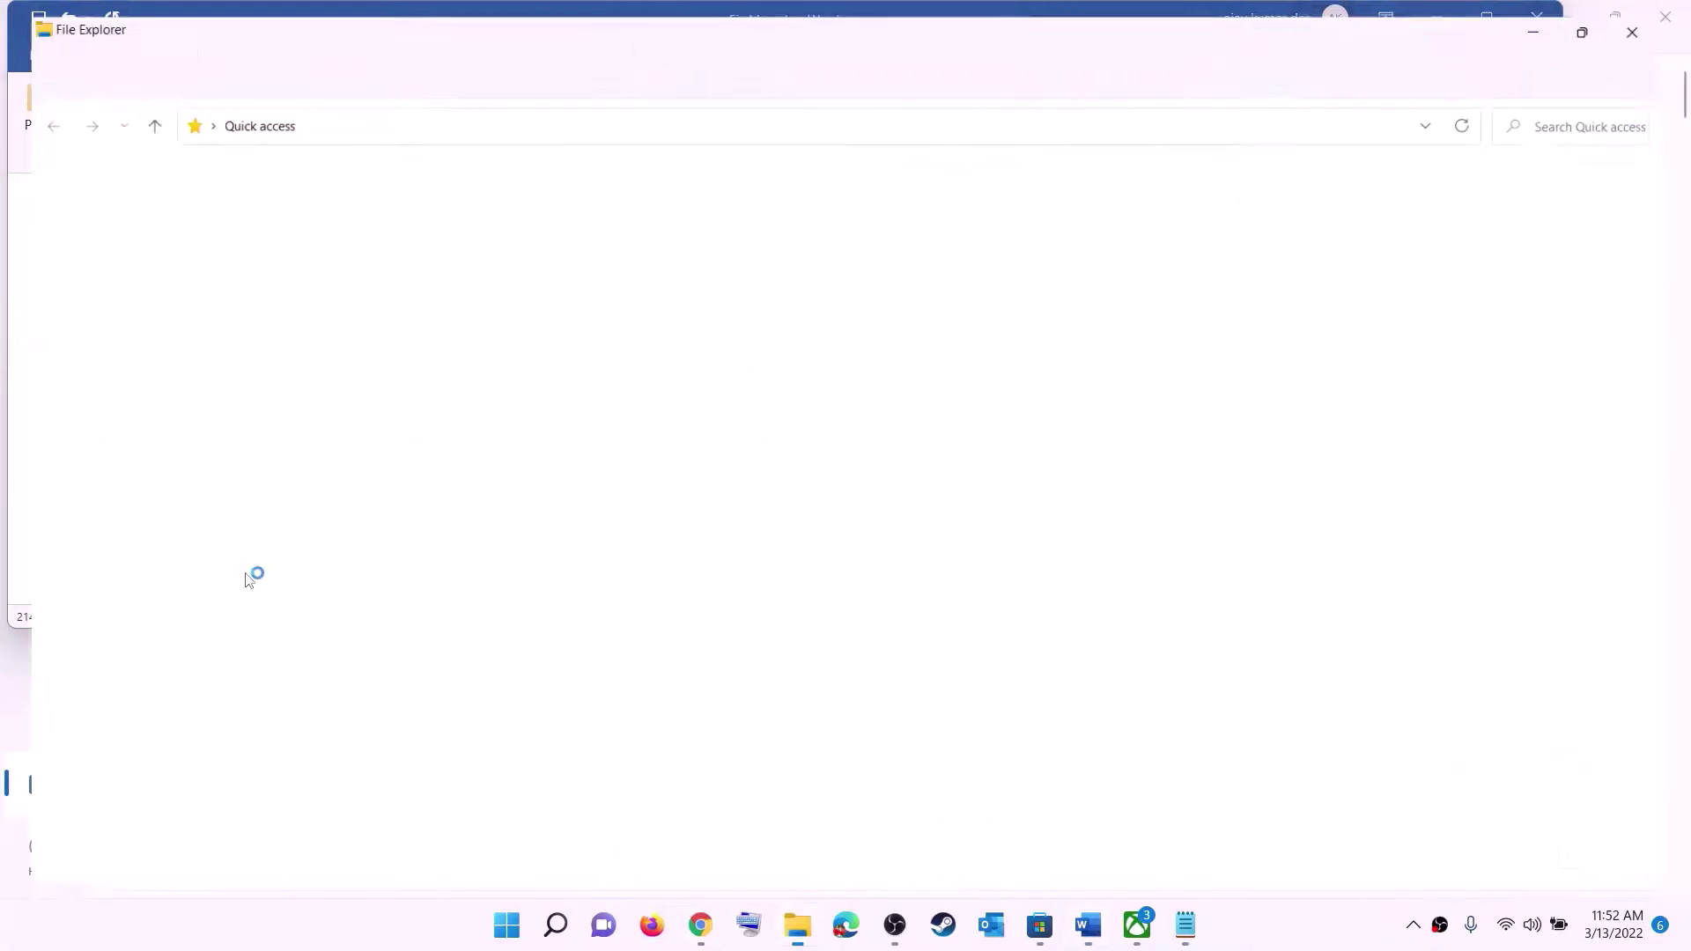
Step: Browse from This PC through Windows (C:) and Users into the user's profile folder
left_click(84, 437)
double_click(385, 368)
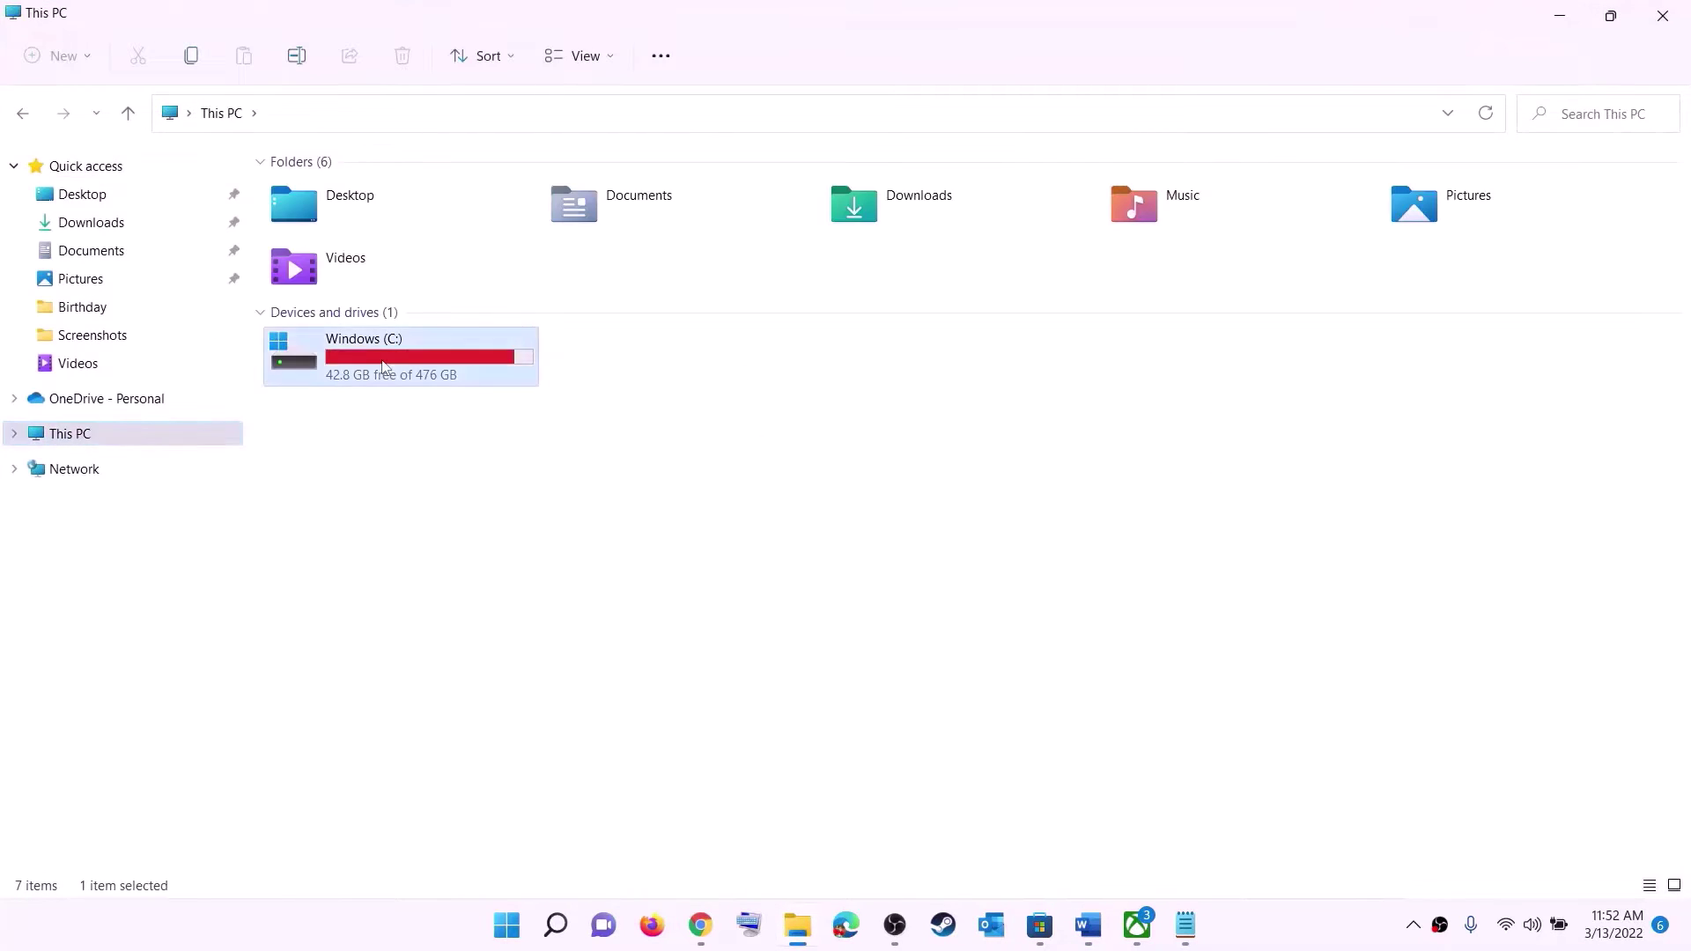
scroll(442, 526, "down", 3)
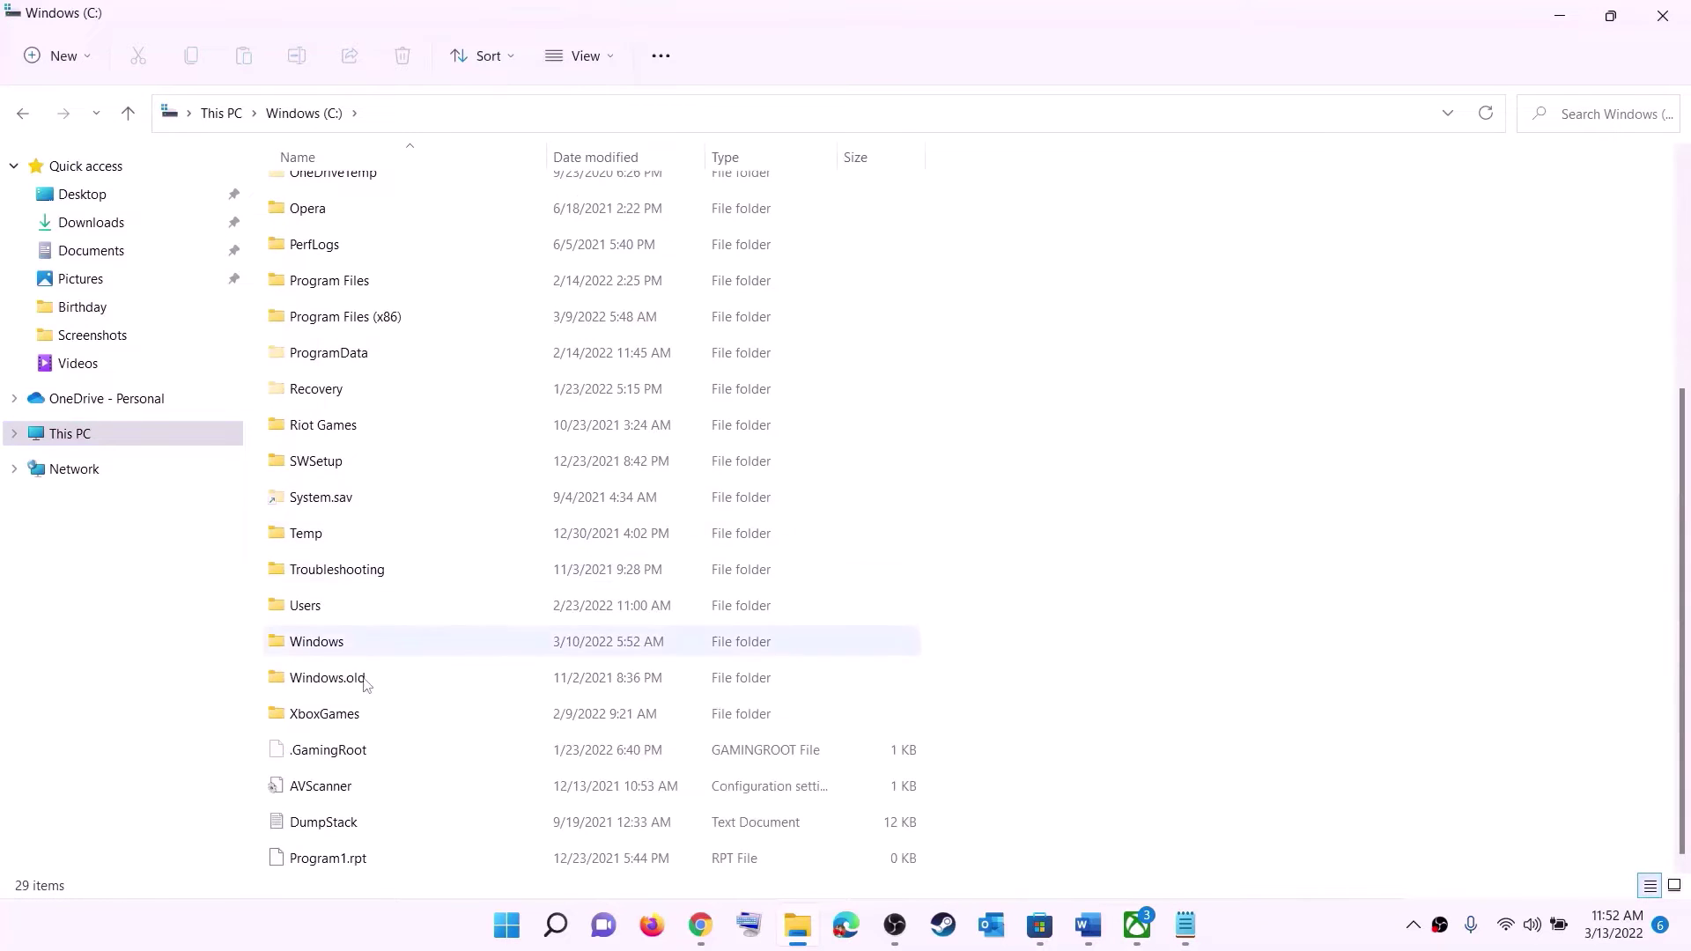
left_click(406, 623)
double_click(364, 605)
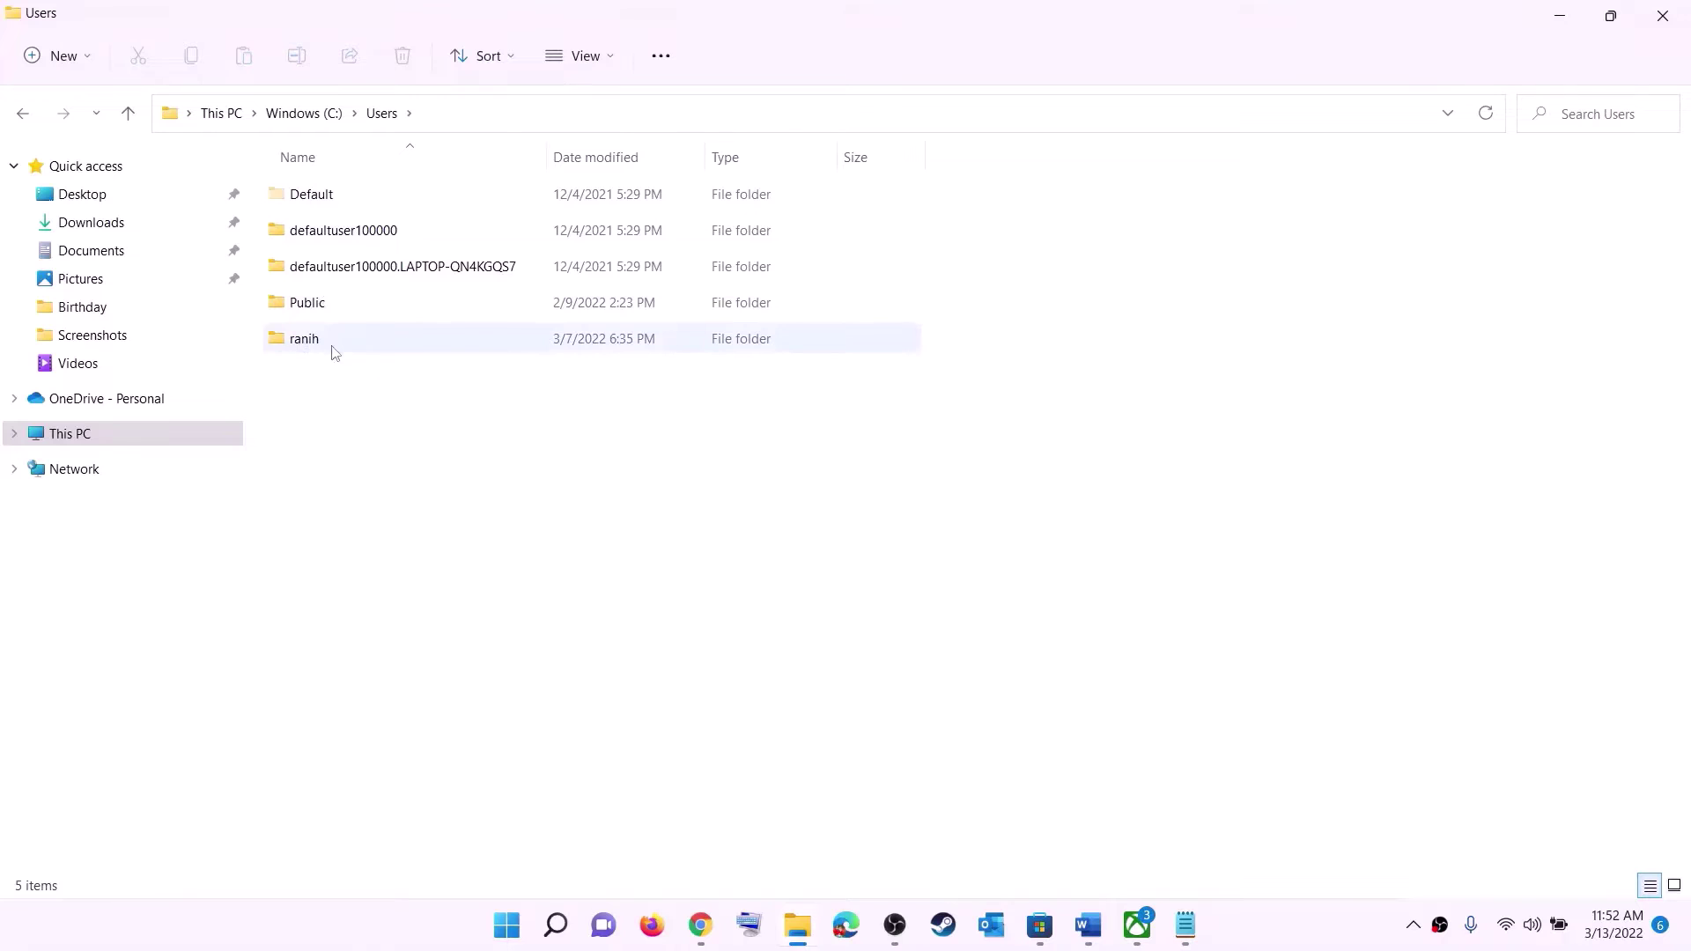
double_click(315, 344)
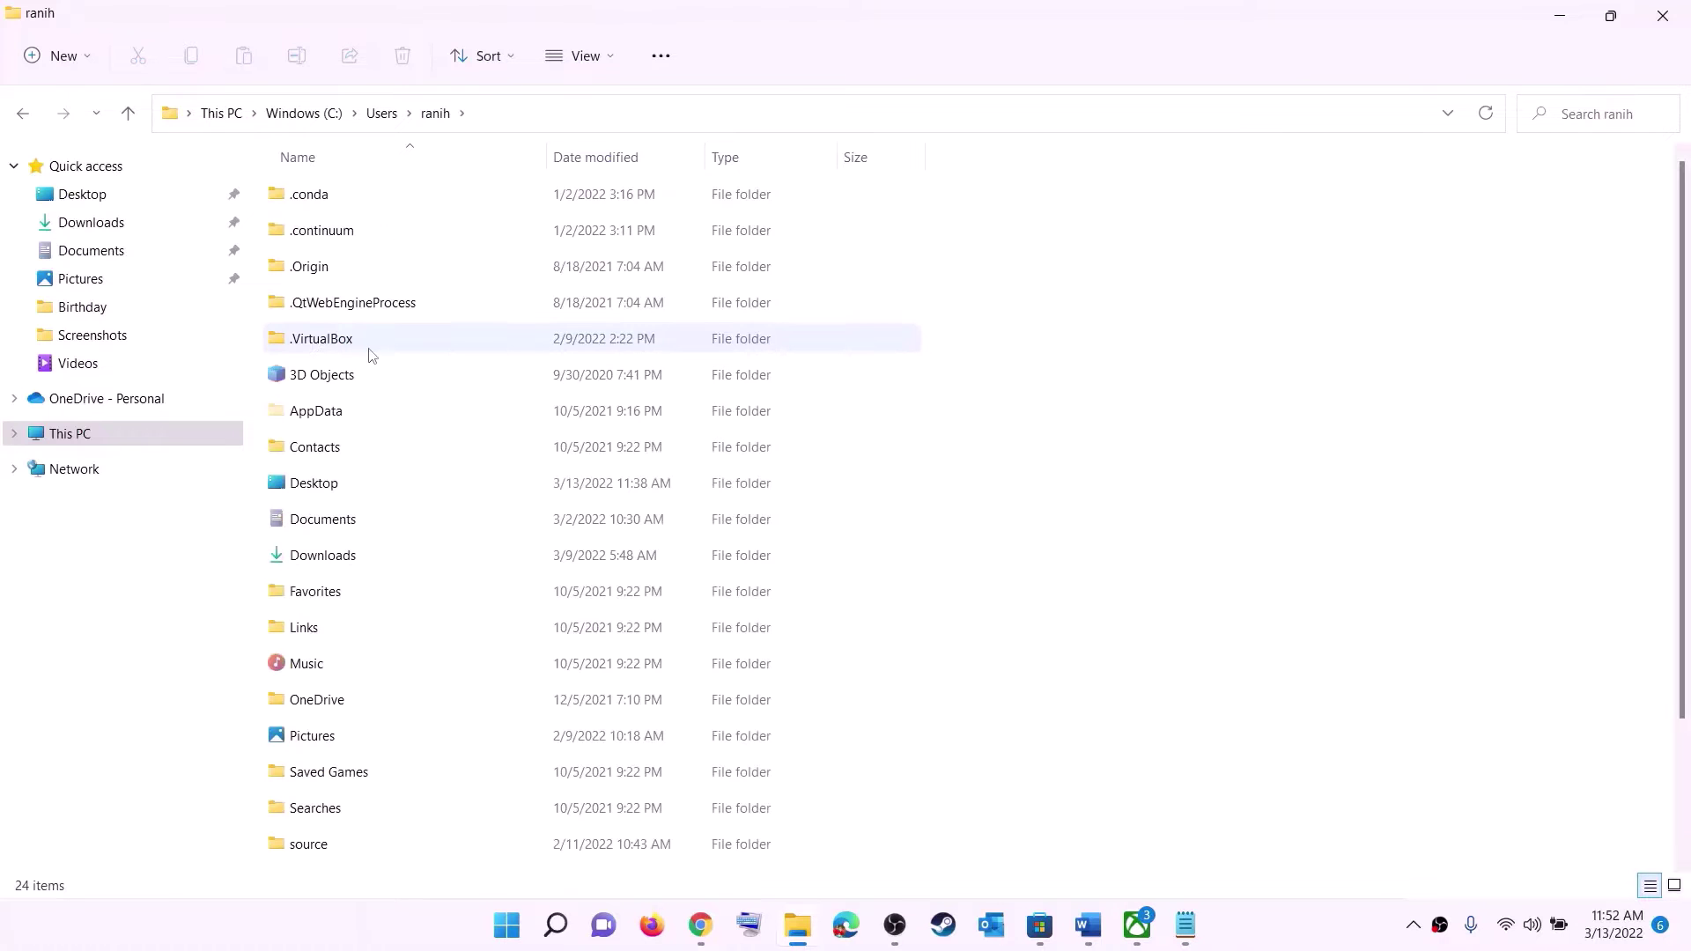
left_click(293, 409)
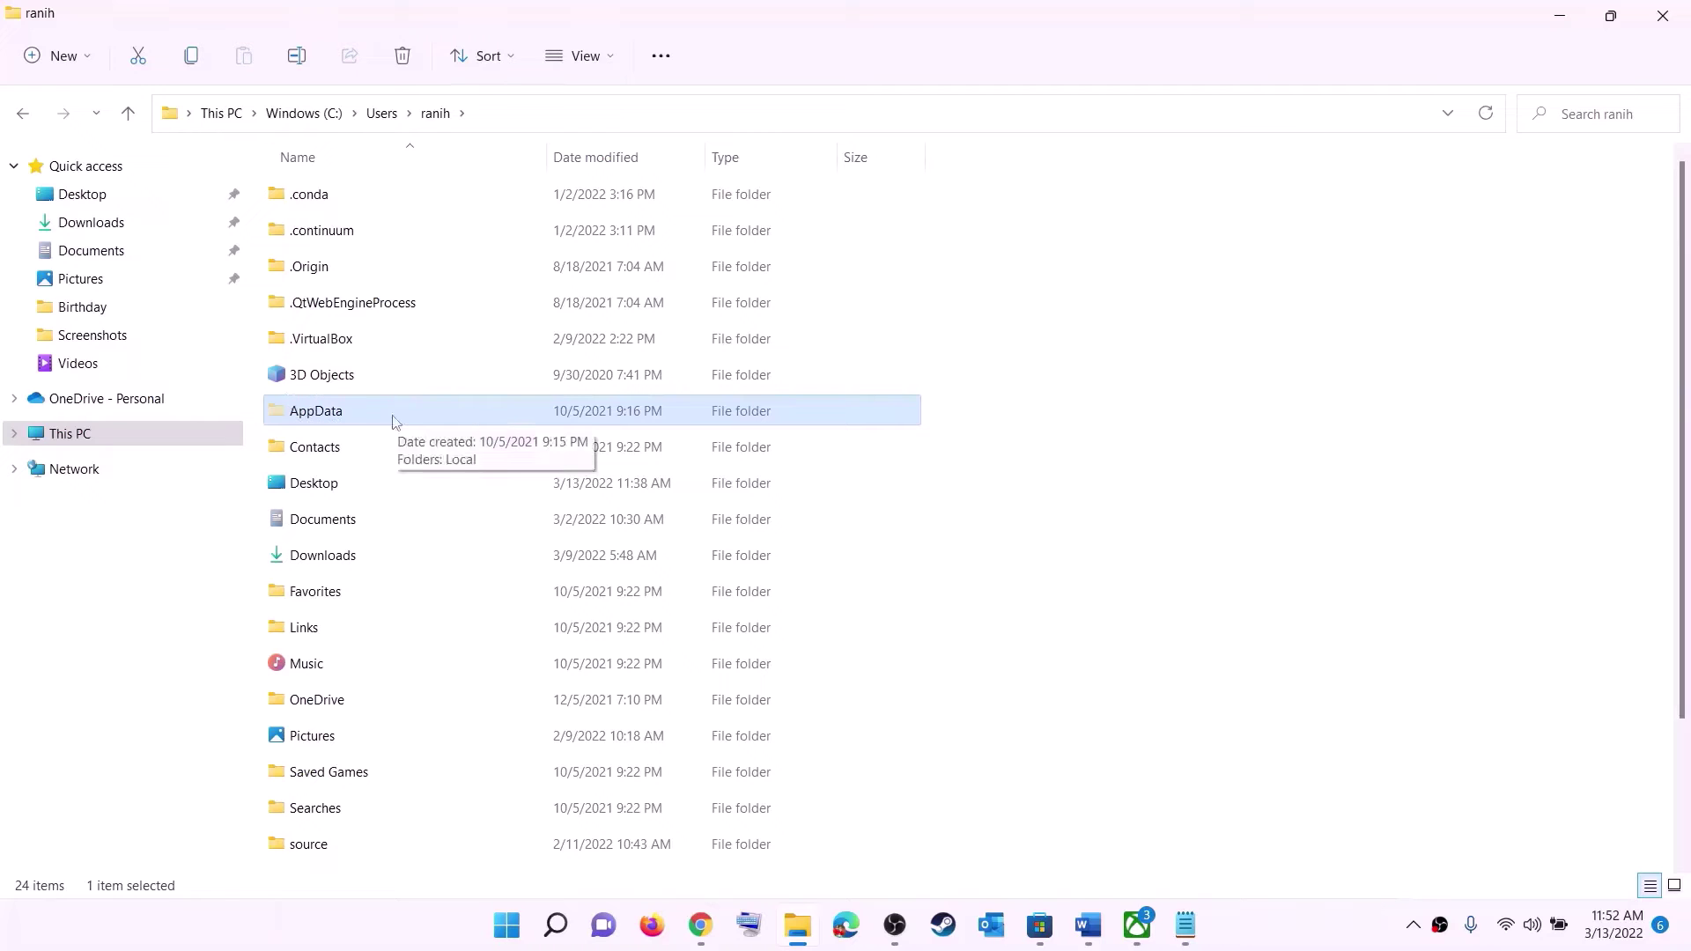
Step: Turn on Hidden items in the View options so AppData is visible
left_click(614, 60)
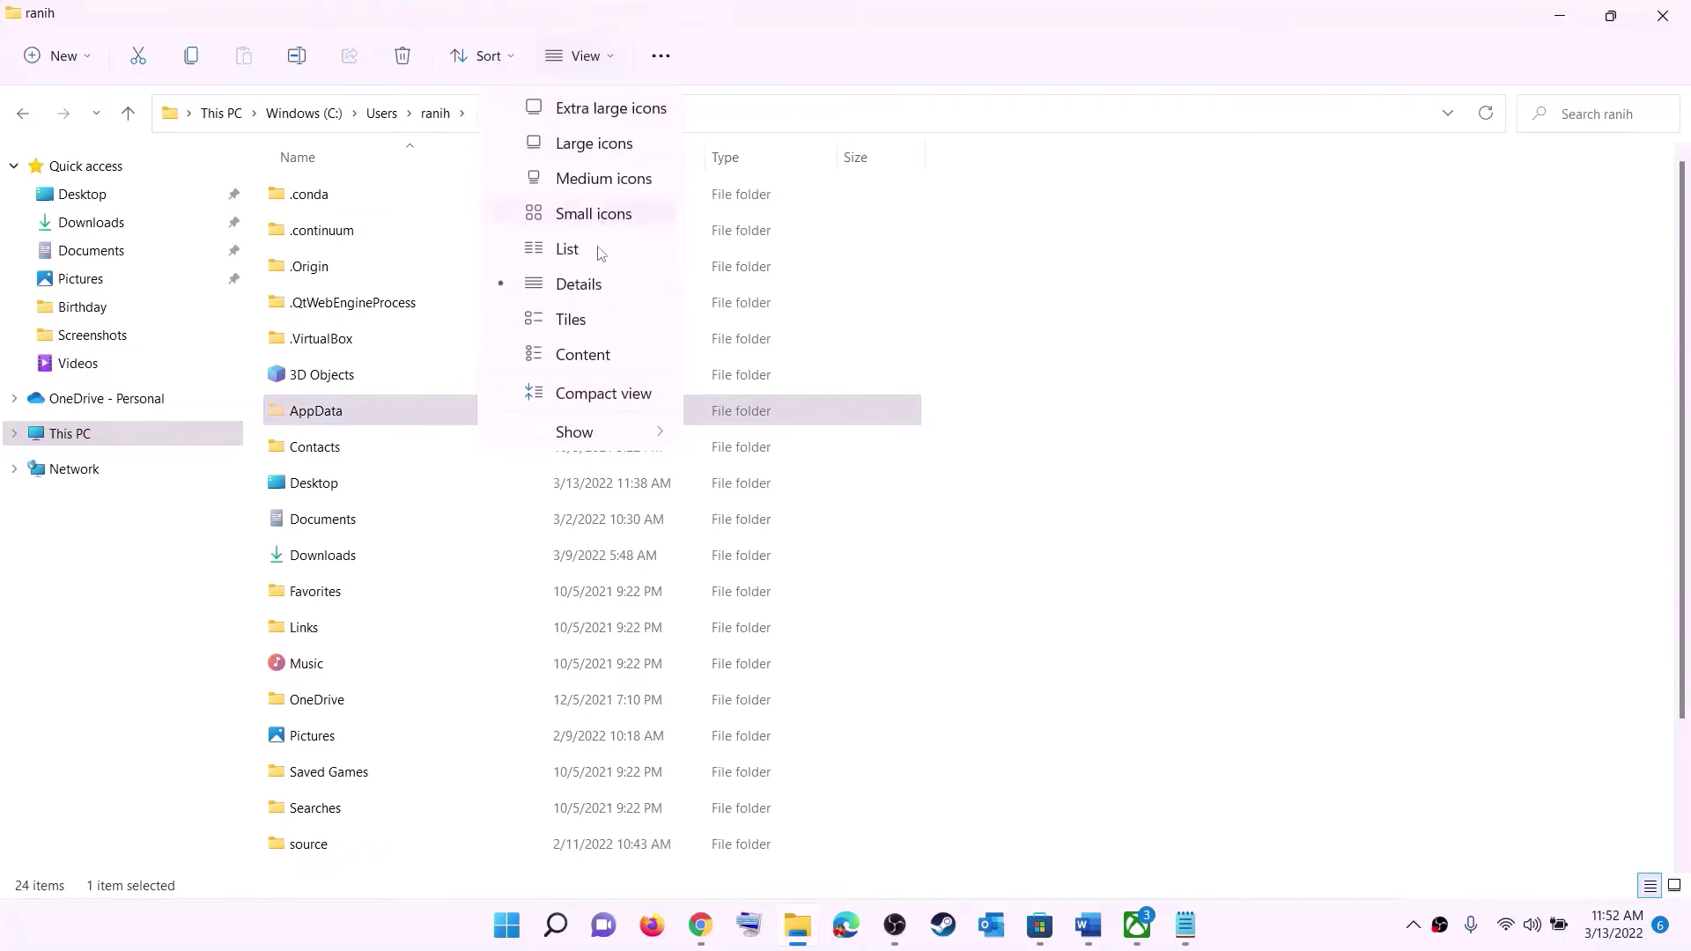
mouse_move(586, 431)
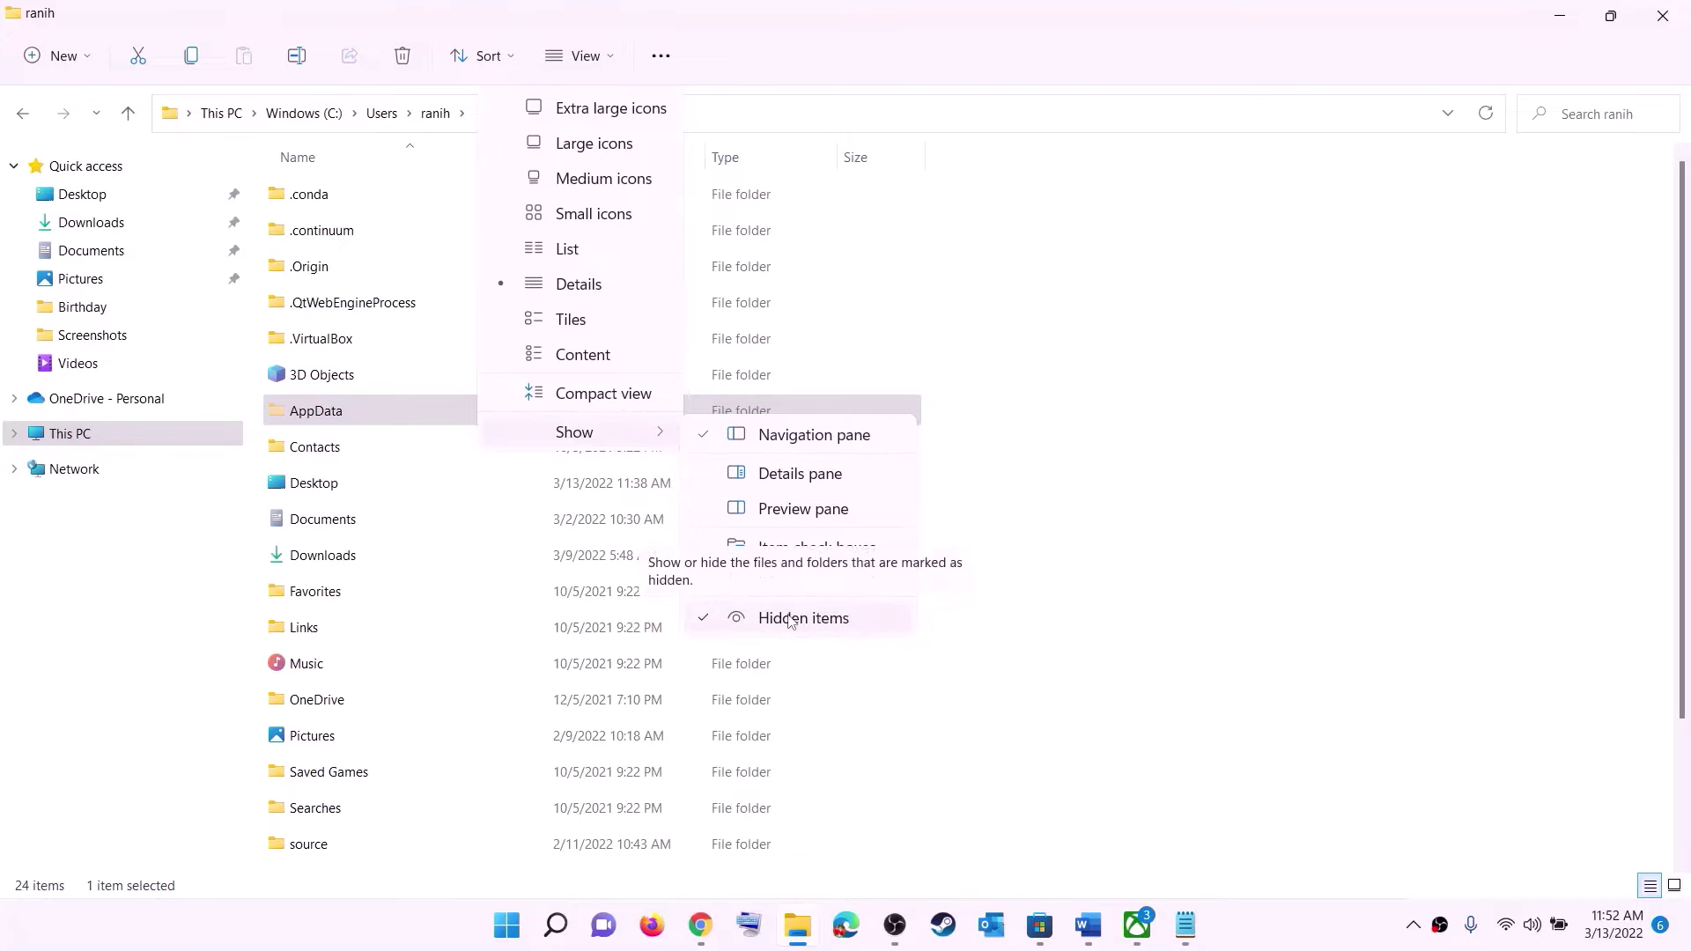
left_click(340, 415)
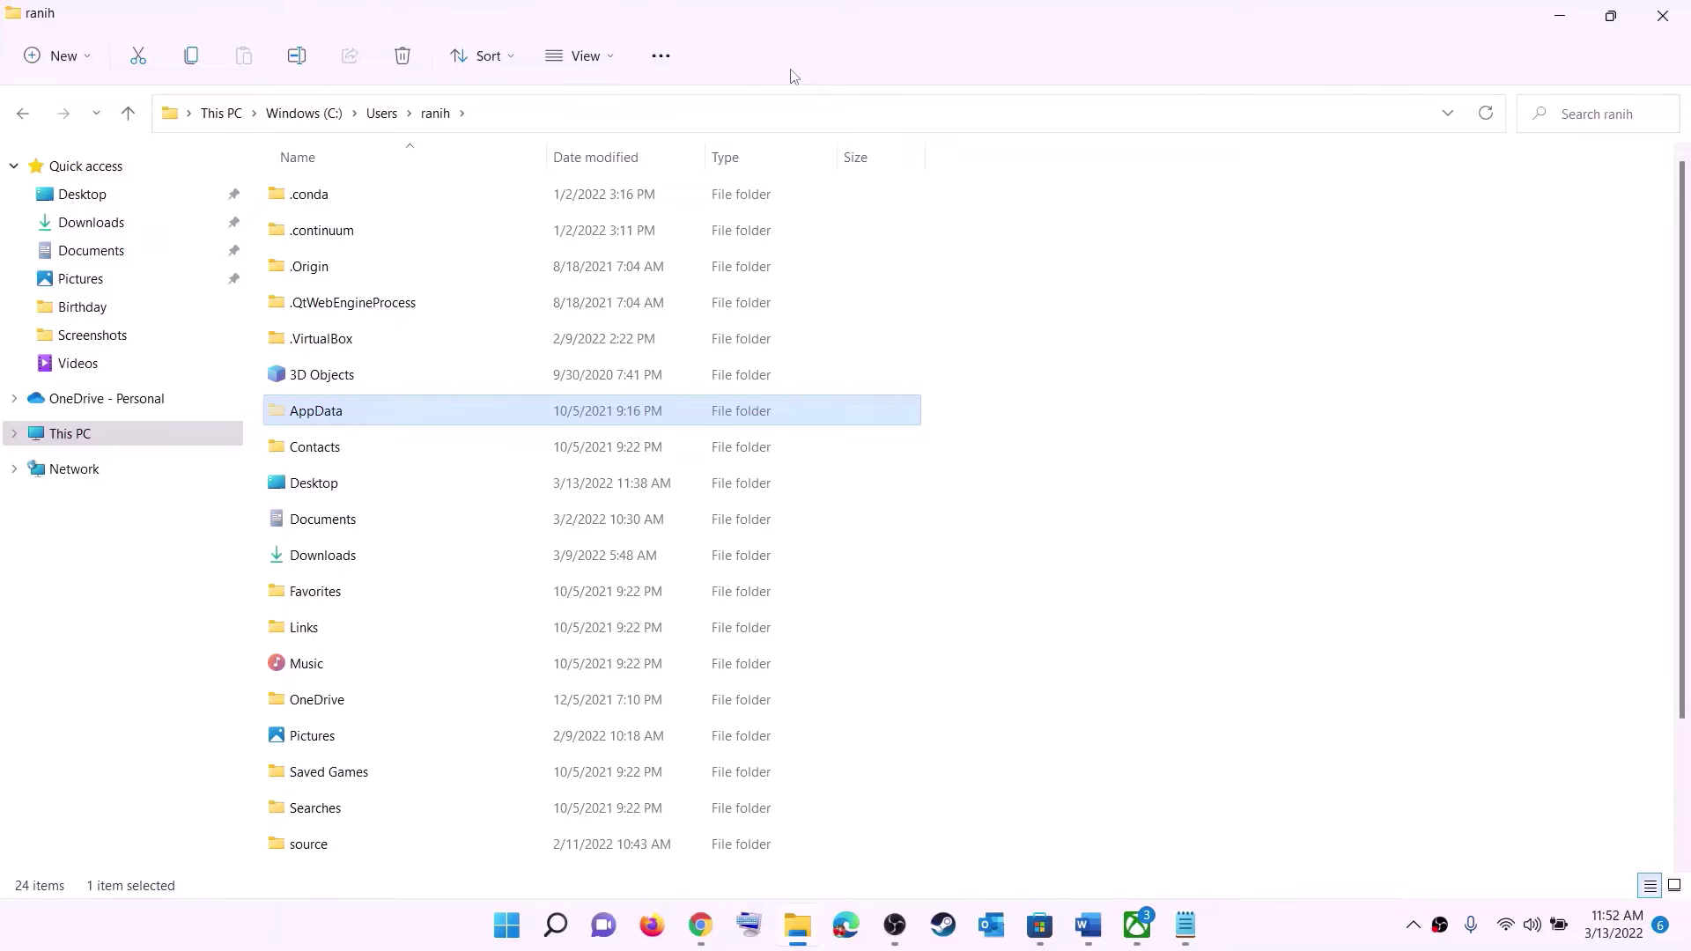
Step: Go into AppData, then Local, then the Packages folder
left_click(361, 410)
left_click(405, 415)
double_click(382, 412)
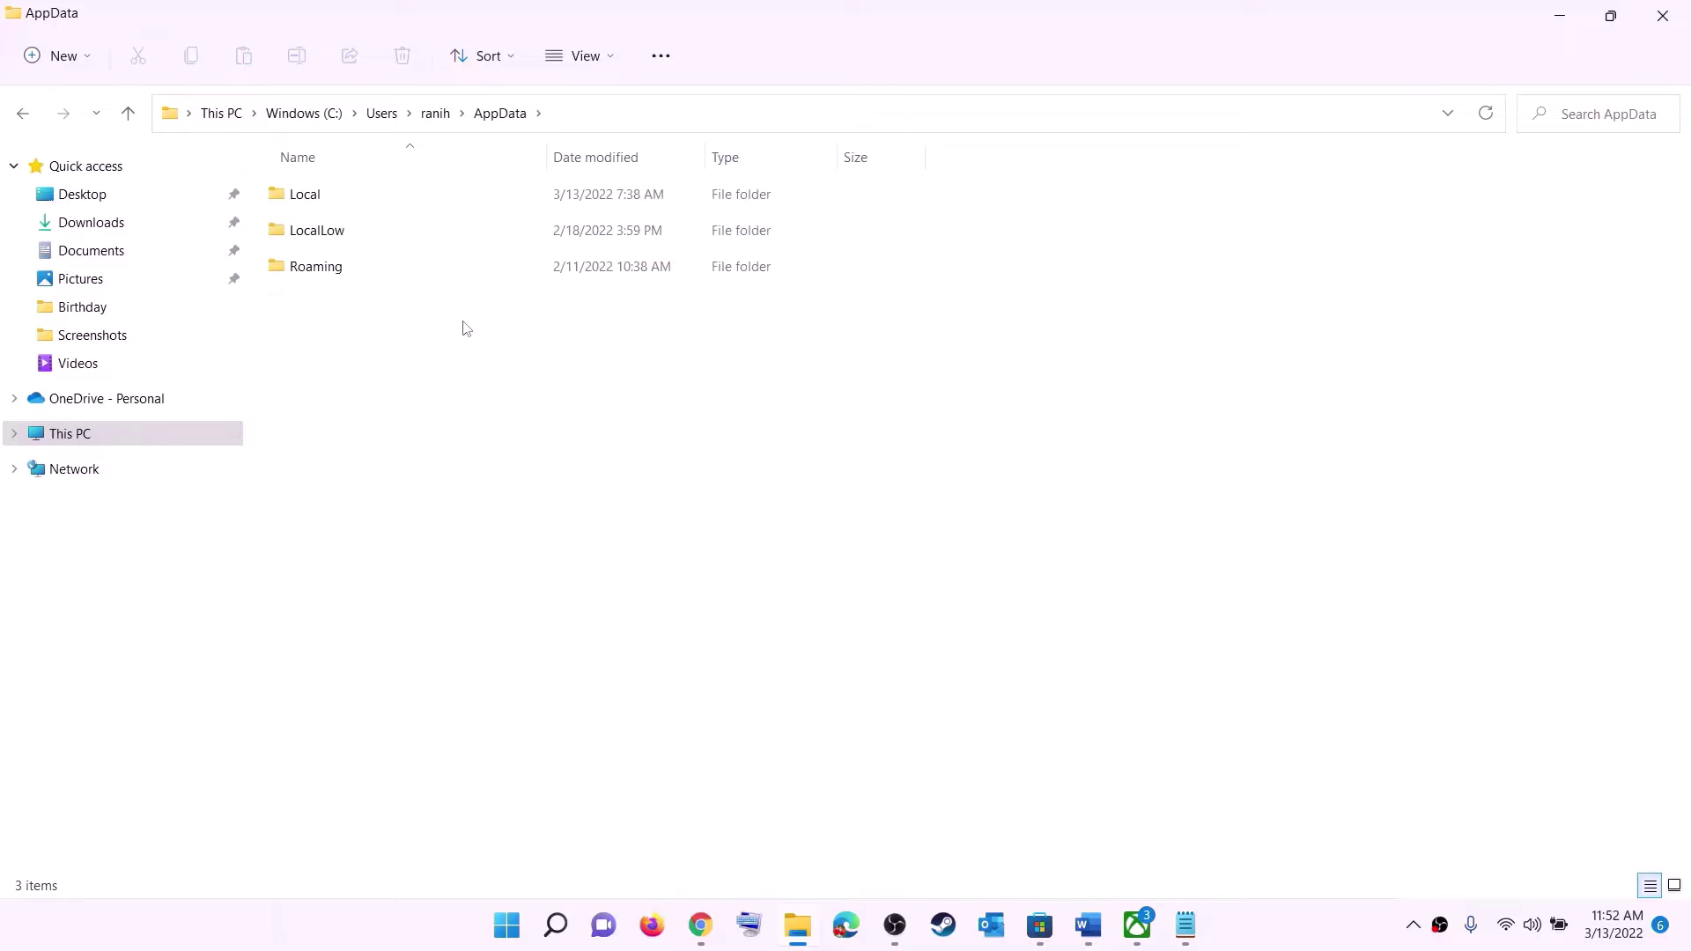
double_click(340, 193)
left_click(393, 428)
key("p")
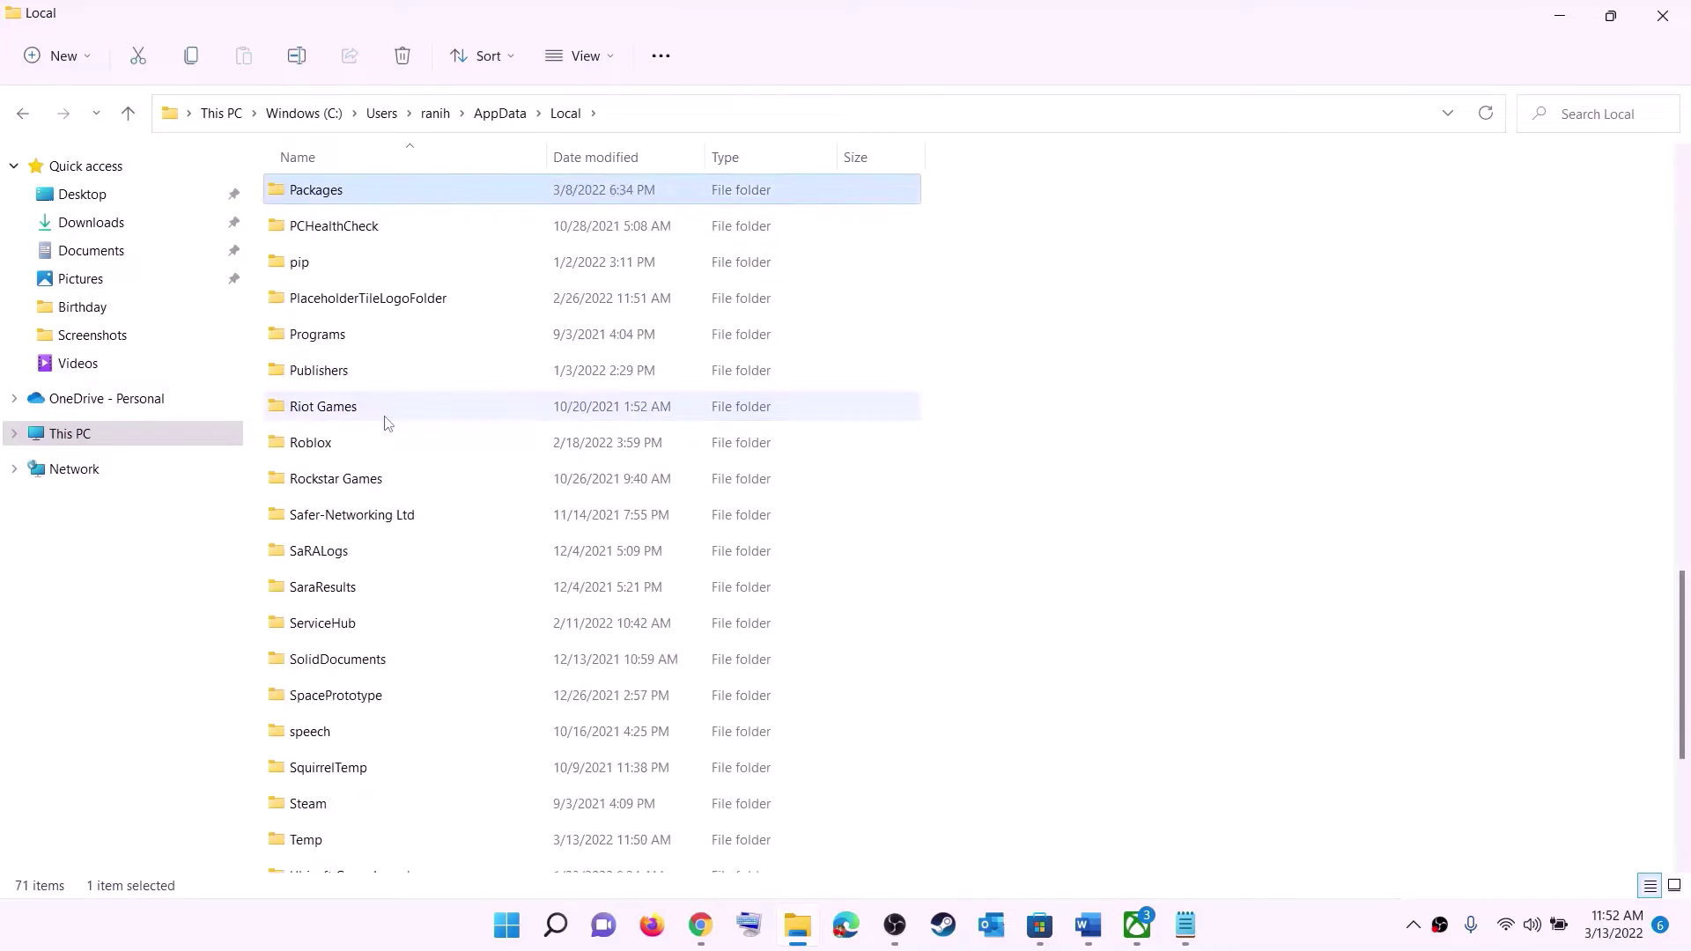
left_click(359, 196)
double_click(392, 188)
Step: Scroll to and open the Microsoft.WindowsStore_8wekyb3d8bbwe package folder
scroll(500, 573, "down", 15)
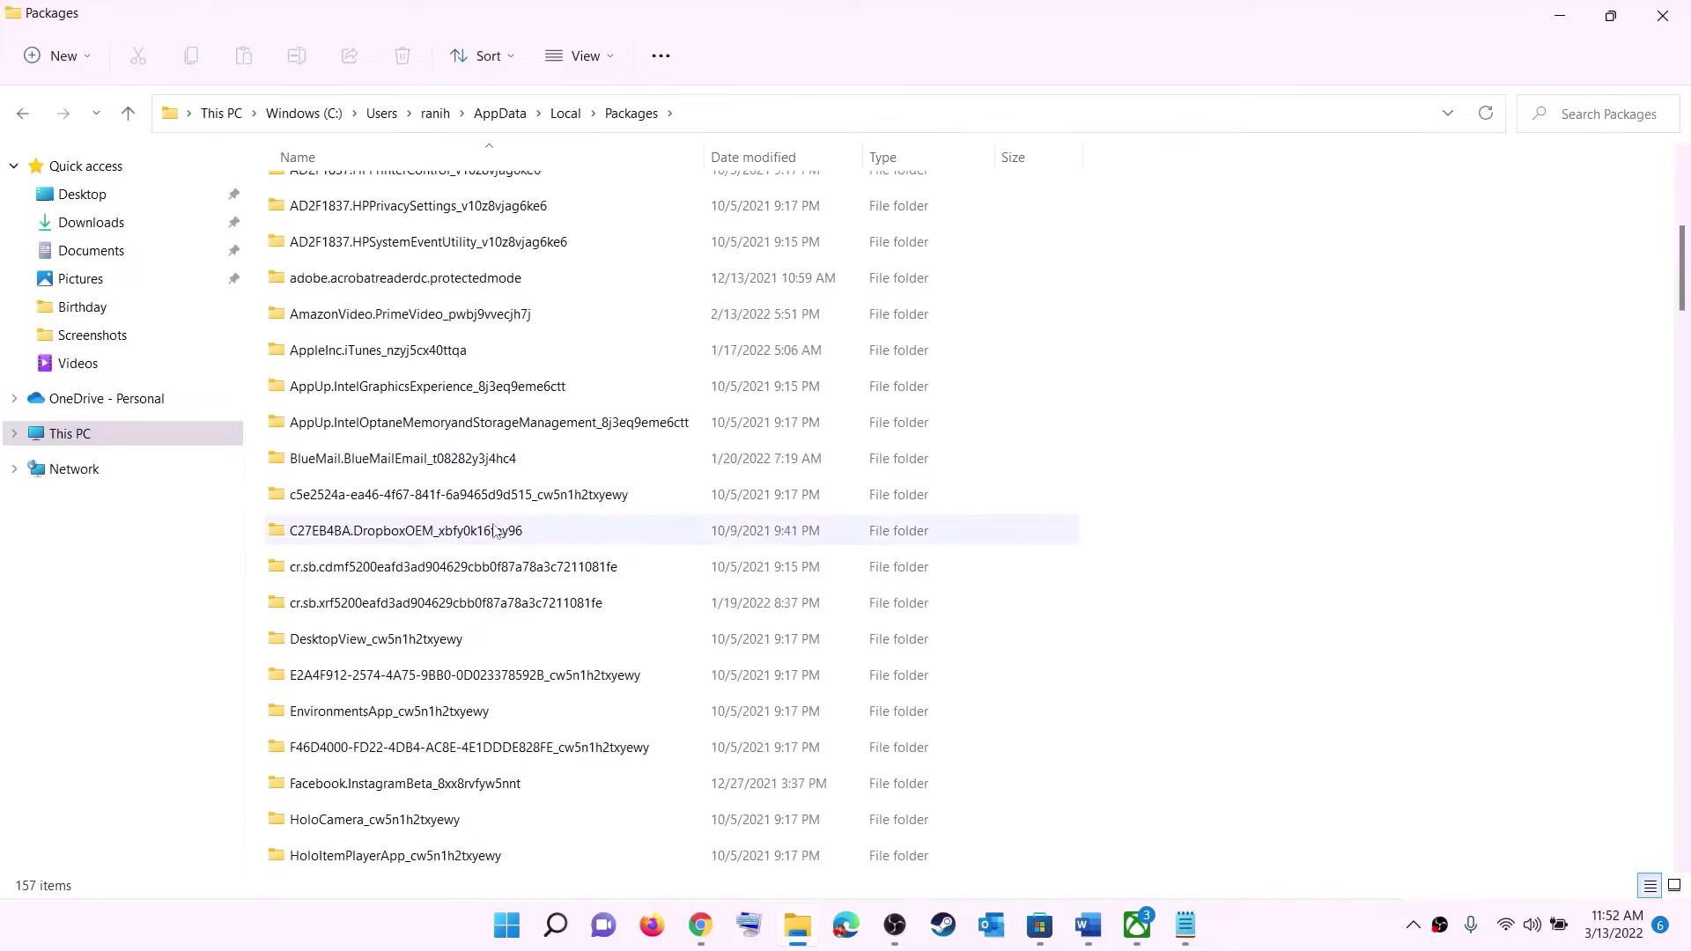
scroll(529, 599, "down", 15)
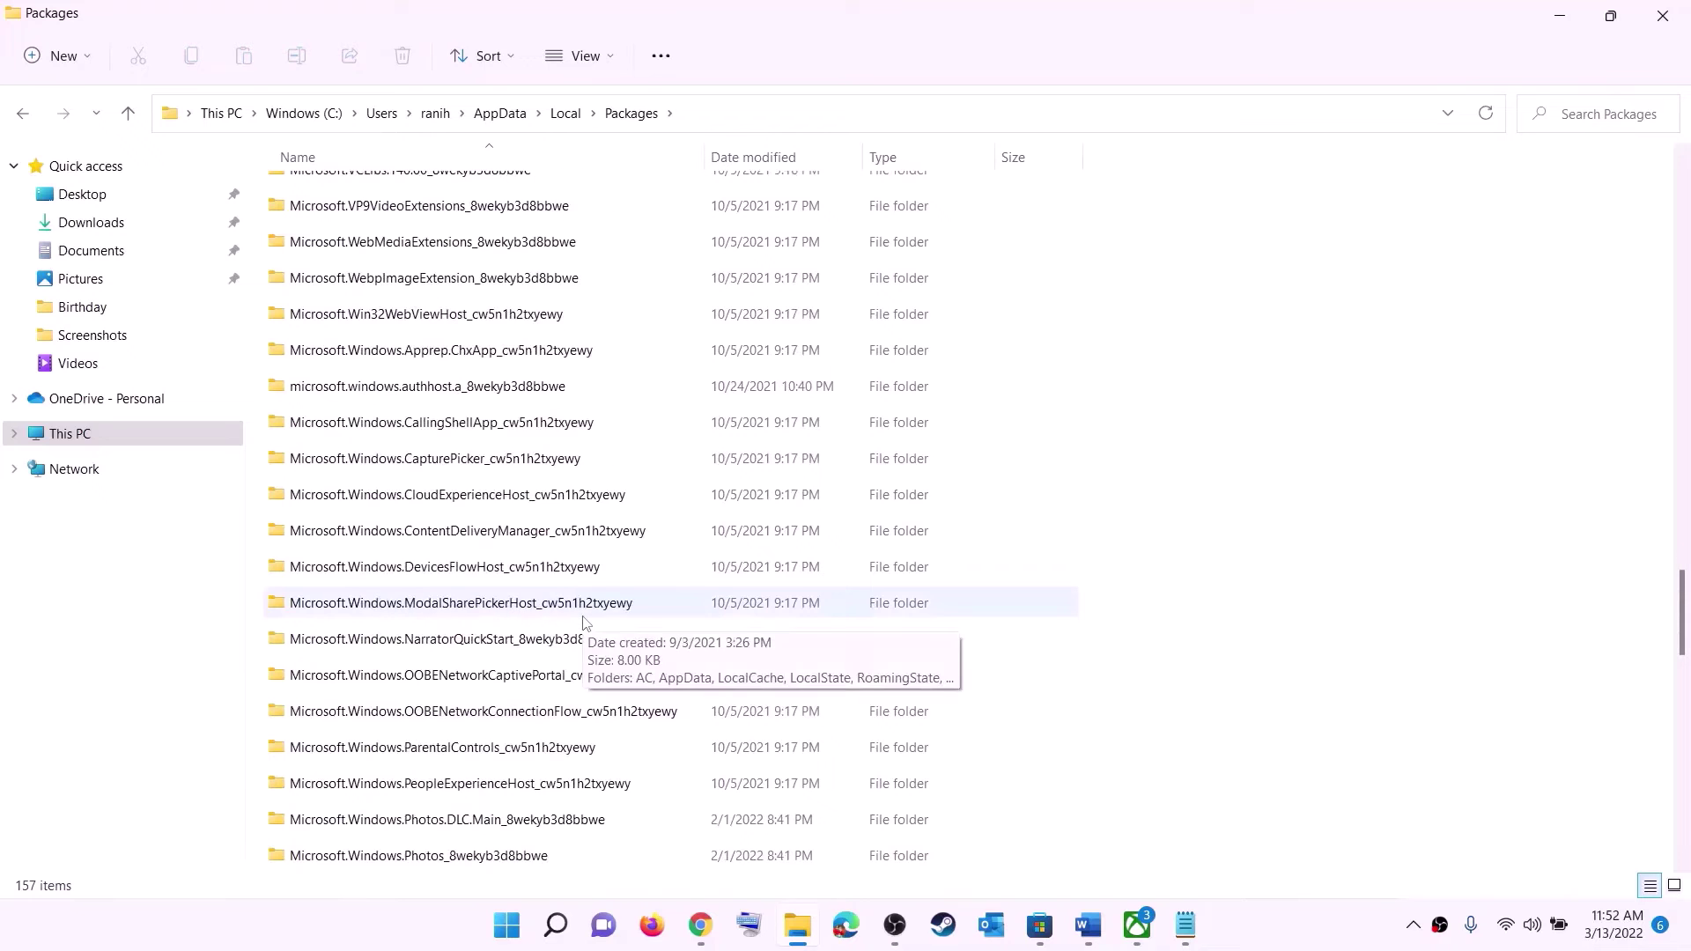
scroll(587, 621, "down", 6)
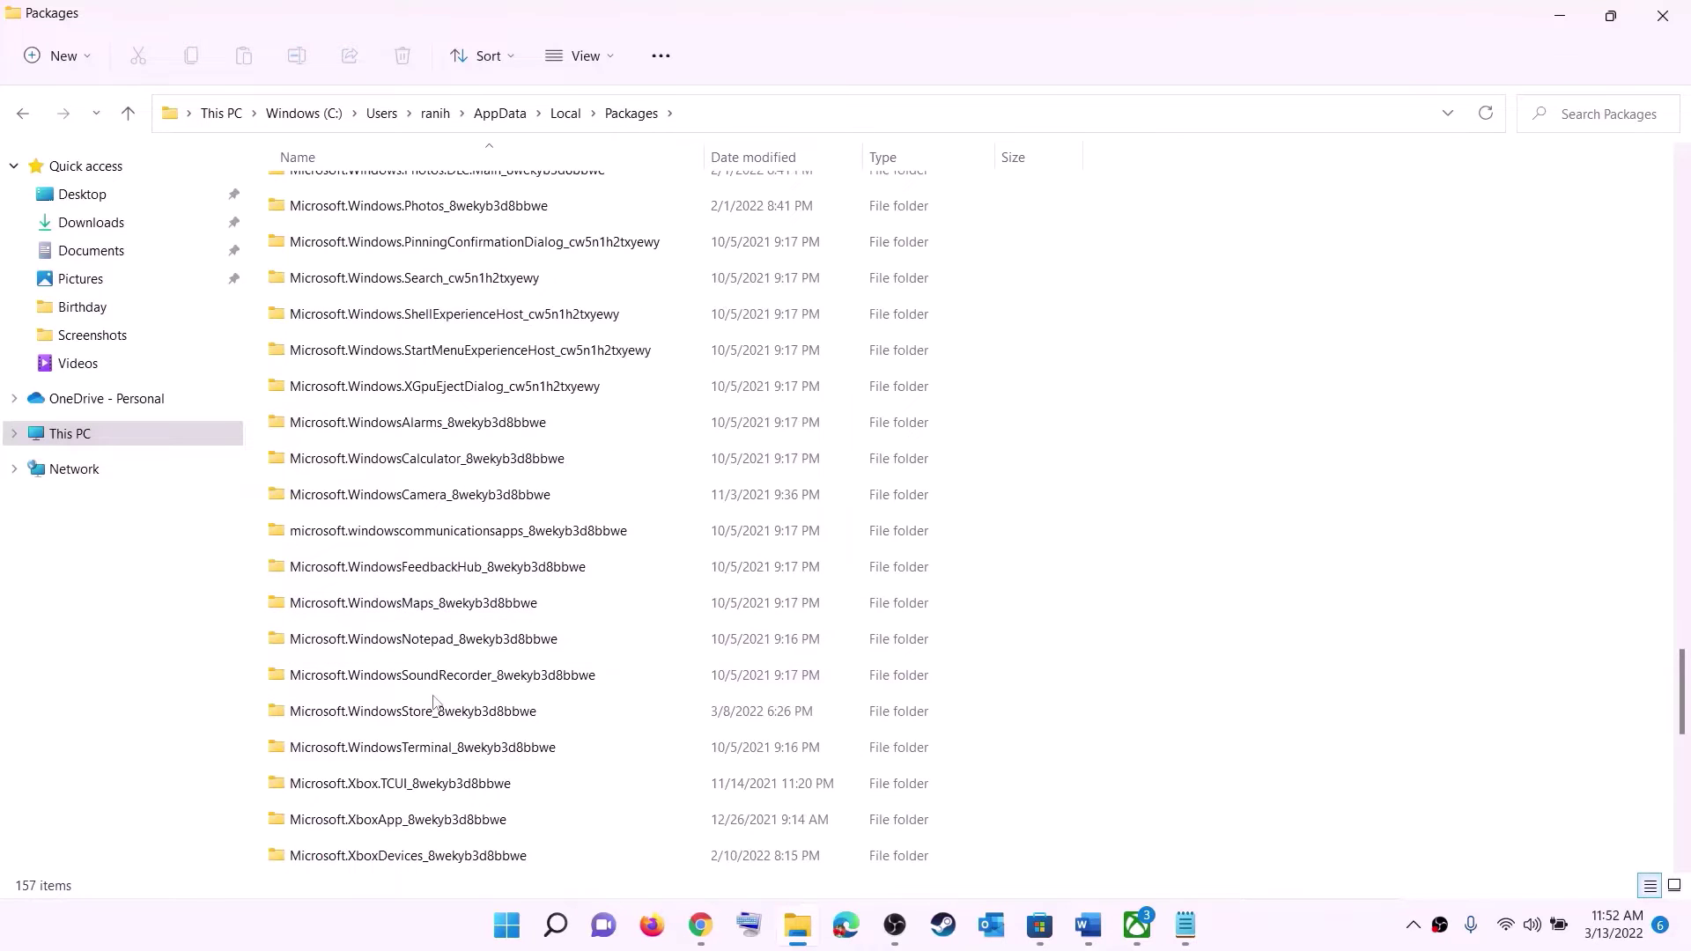
left_click(383, 718)
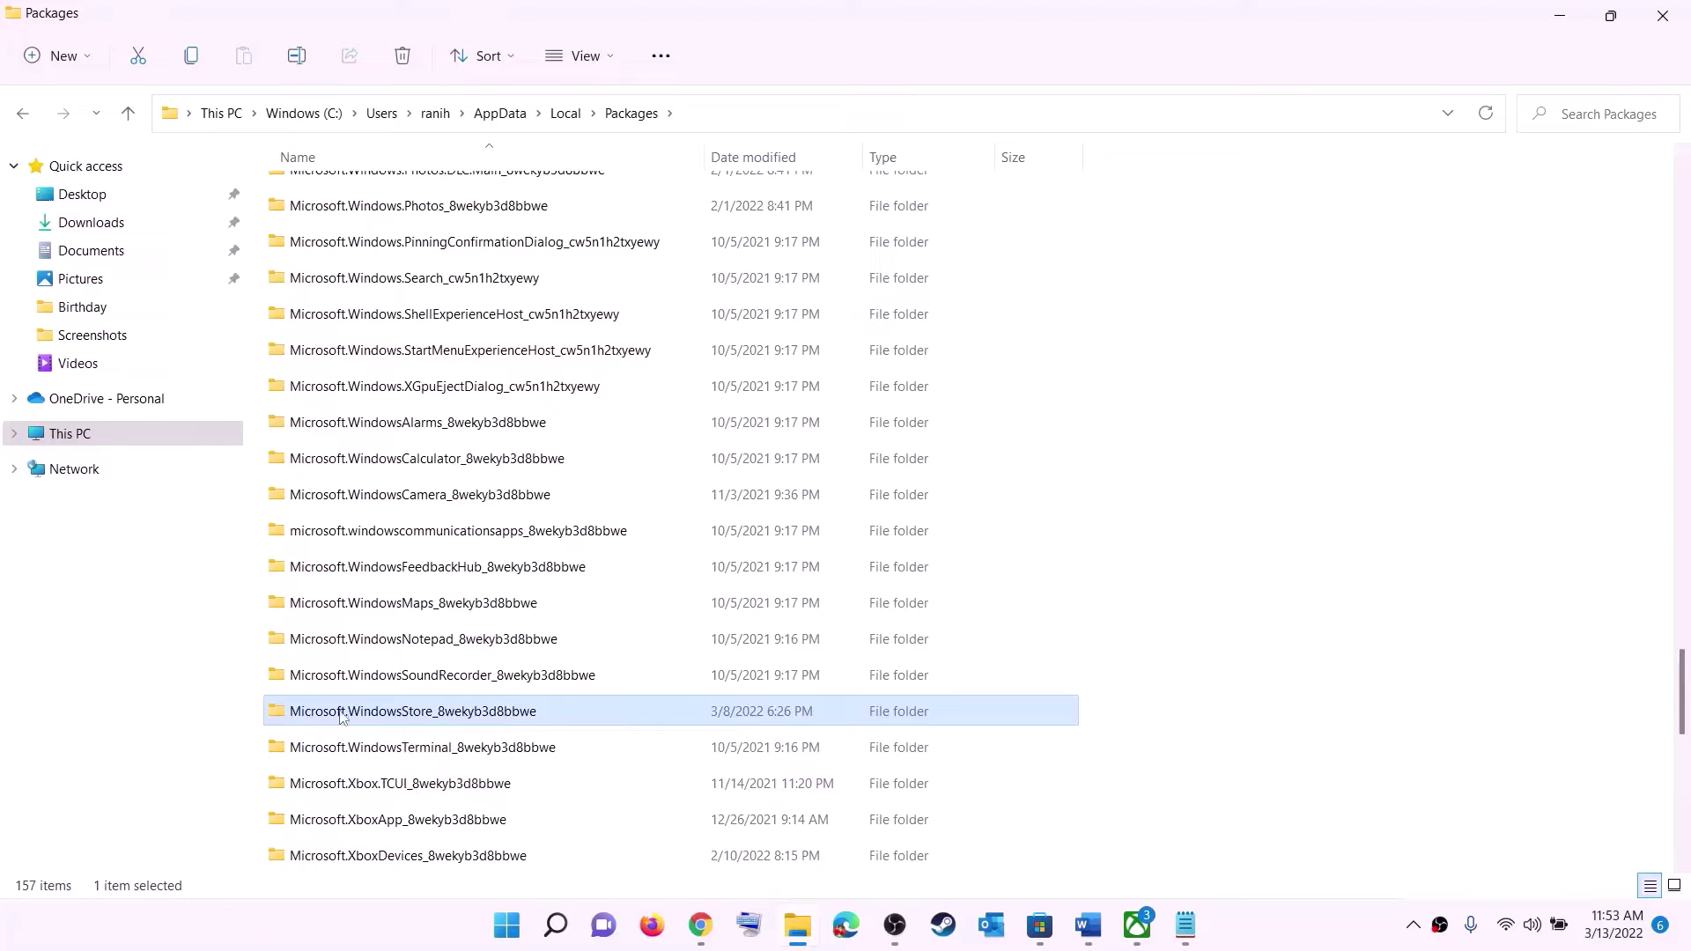
left_click(463, 723)
left_click(621, 718)
left_click(478, 714)
Step: Delete the LocalCache folder inside Microsoft.WindowsStore_8wekyb3d8bbwe
double_click(596, 715)
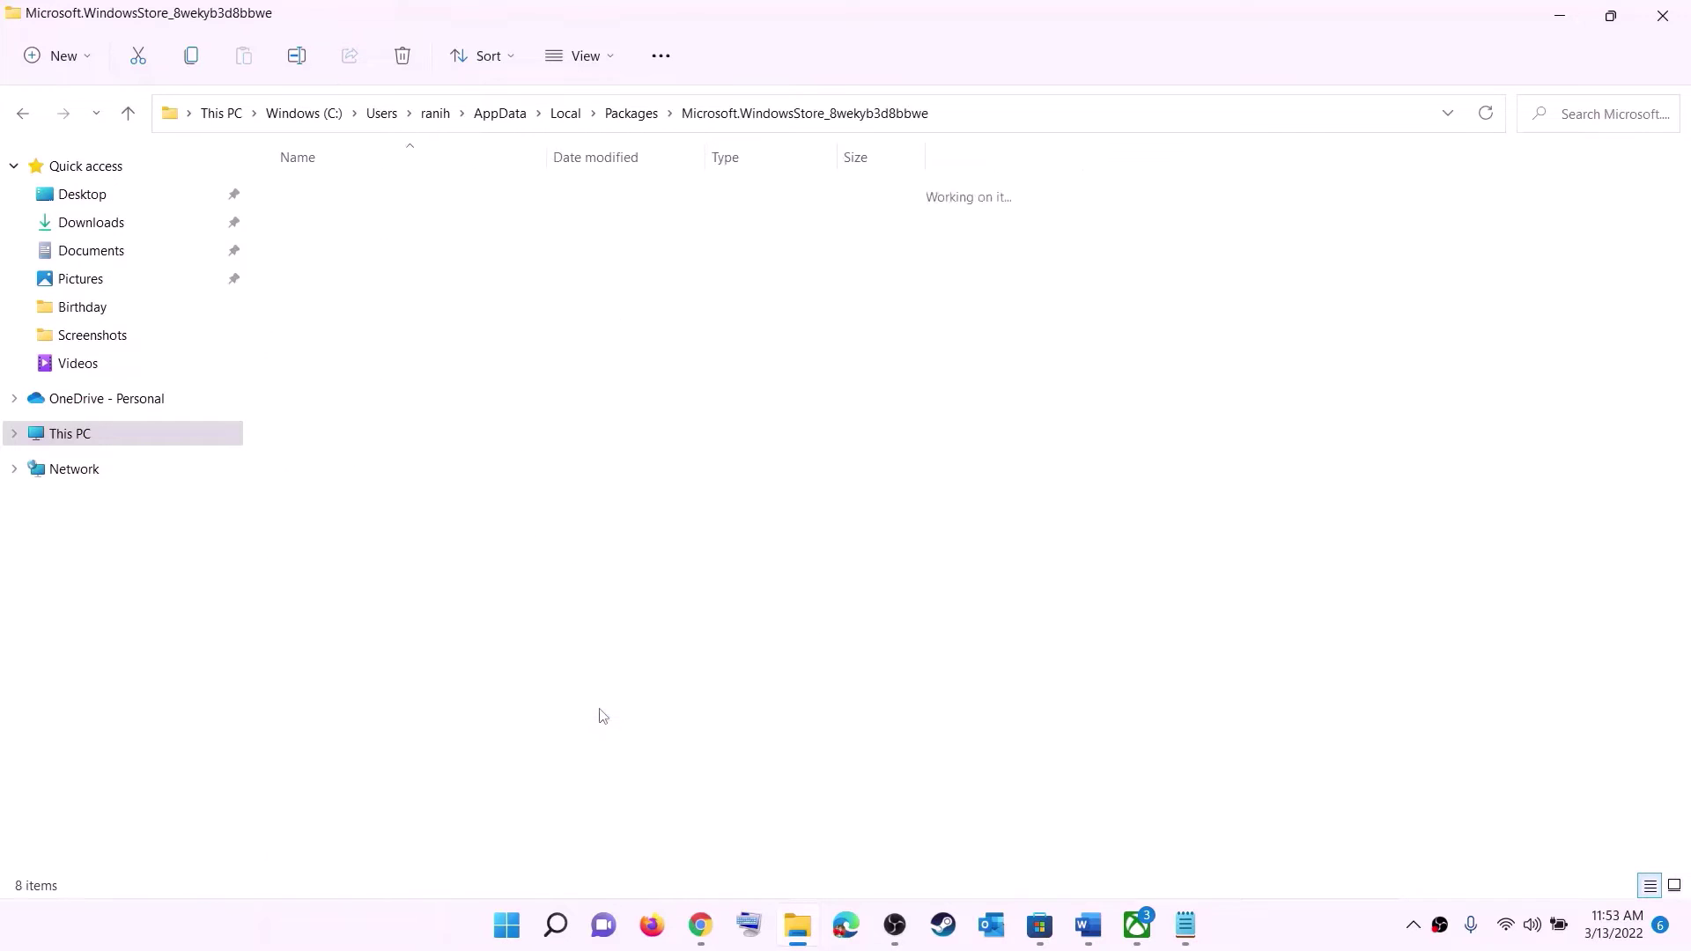
left_click(345, 275)
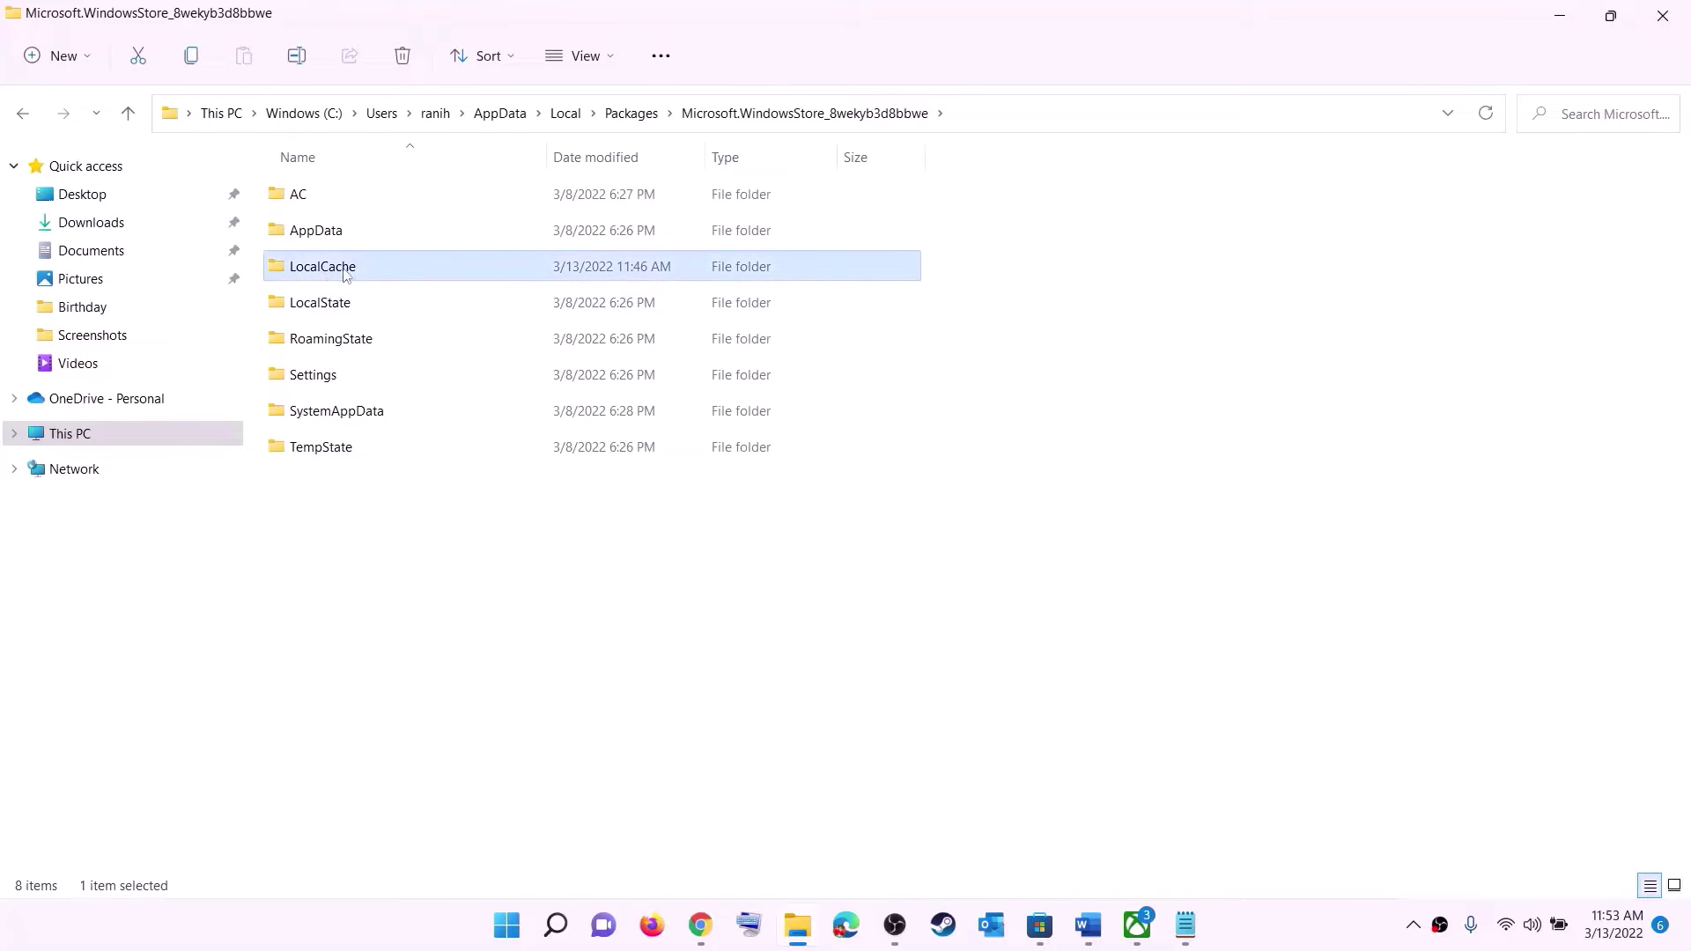
right_click(340, 275)
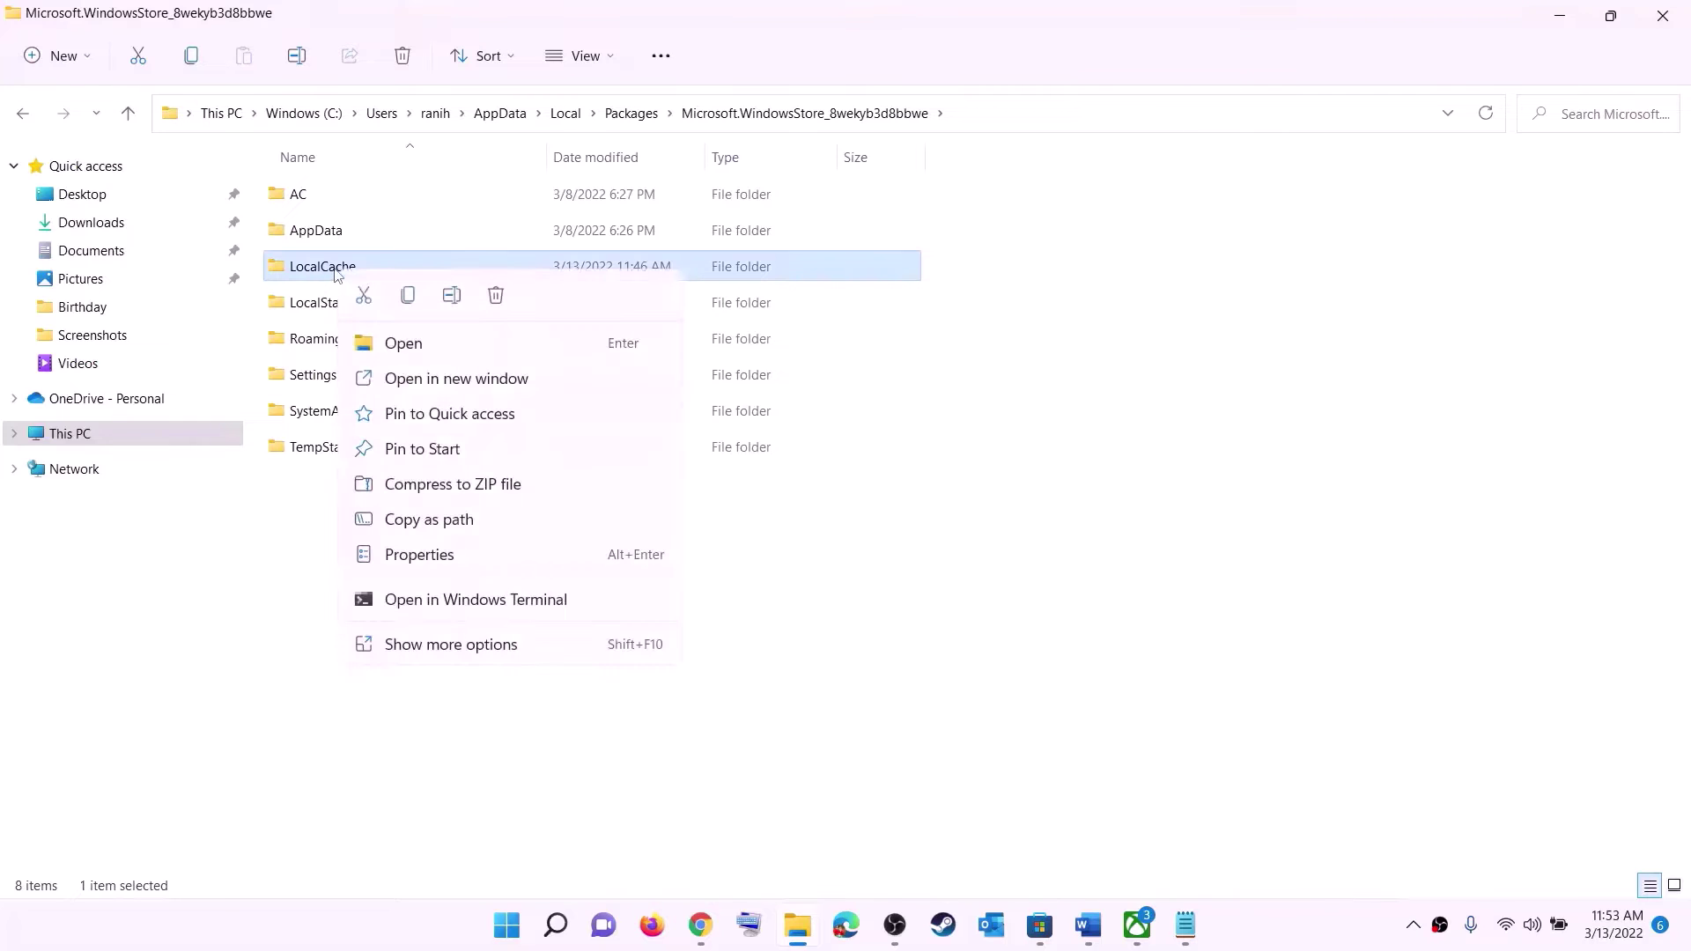
left_click(496, 296)
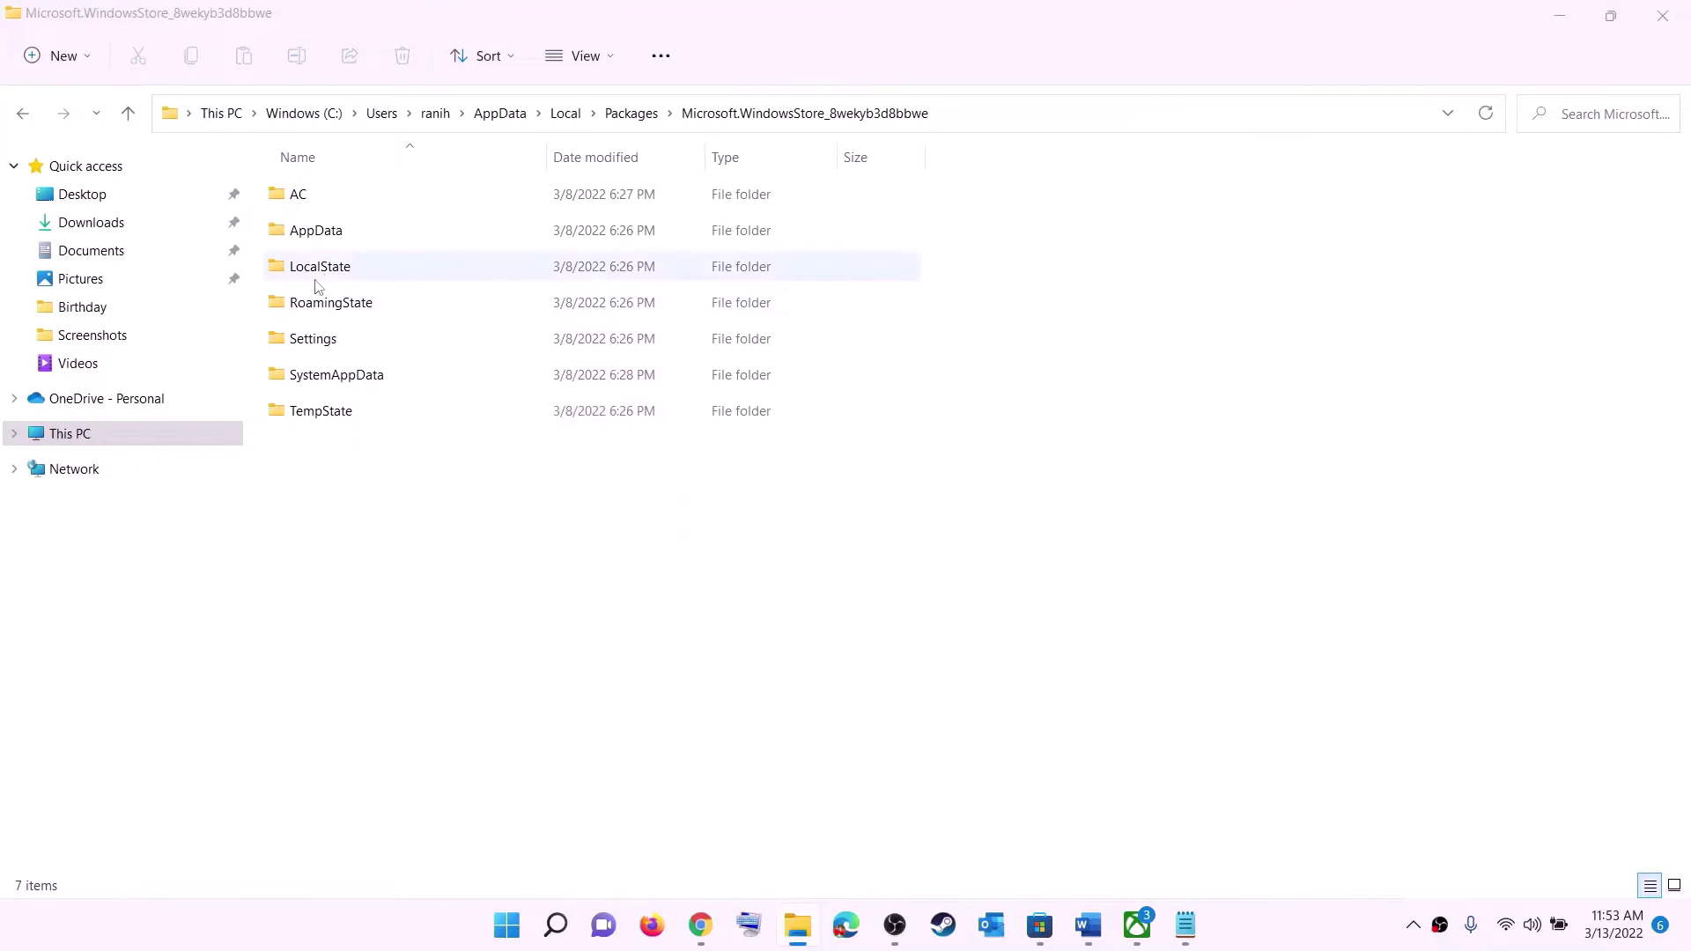
Step: Bring up the Start menu power options, then dismiss them
left_click(508, 925)
left_click(1117, 849)
key("Escape")
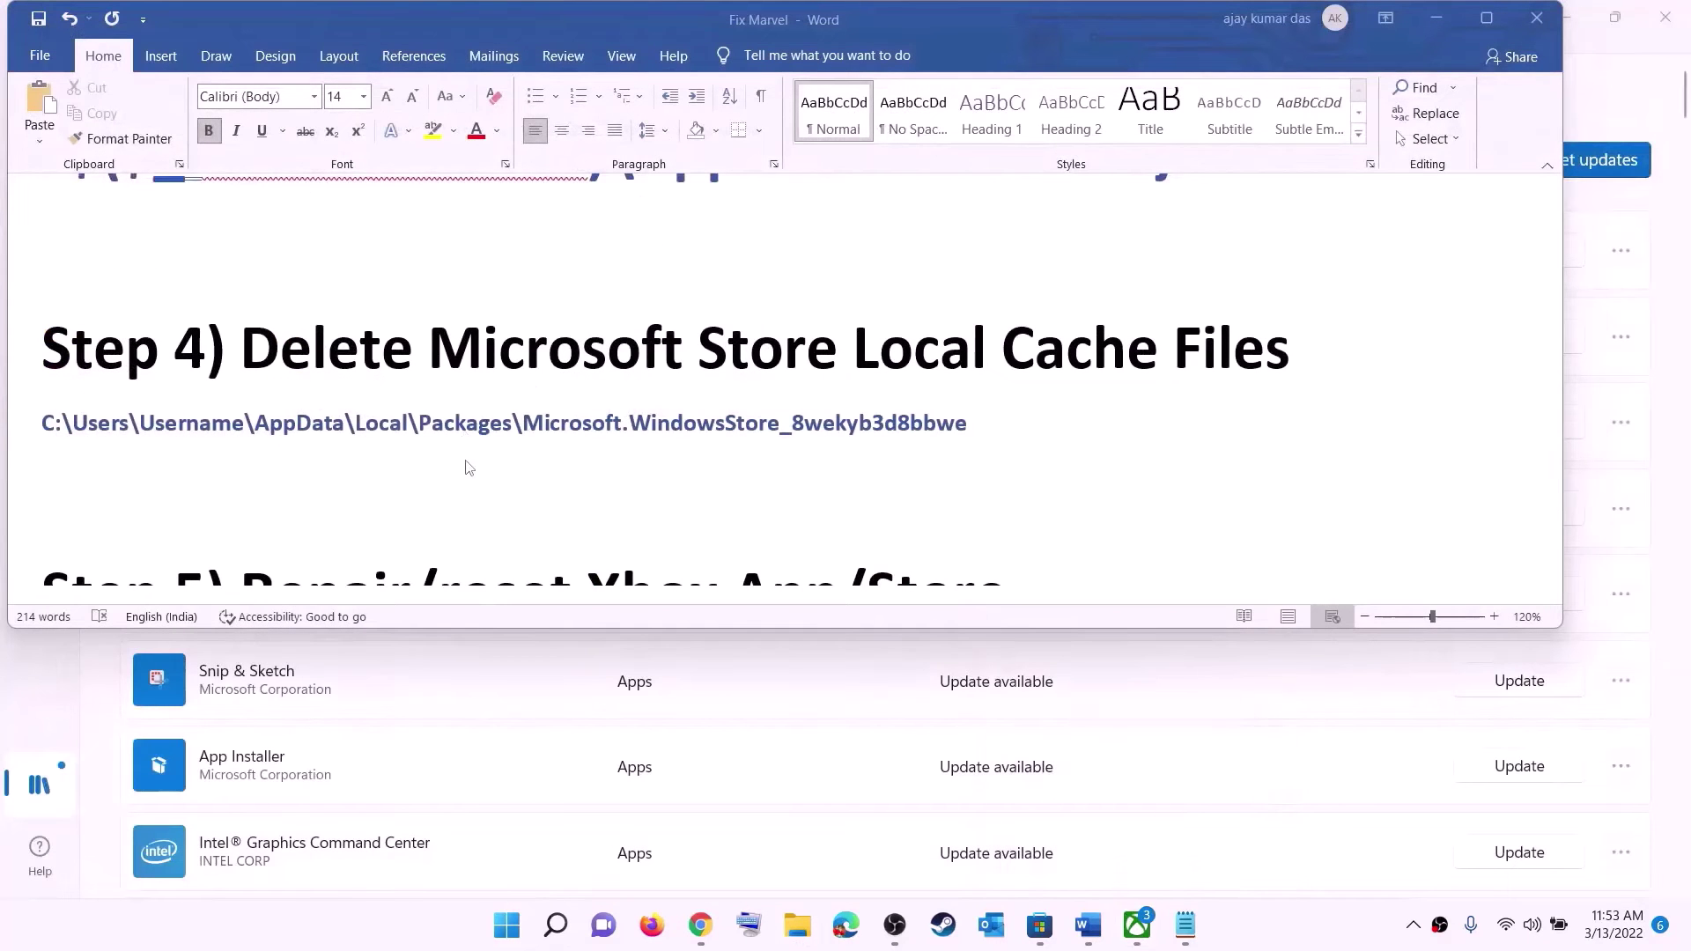
Step: Select the Step 5 '/reset Xbox App/Store' heading in the notes and search Start for 'xbox'
scroll(641, 439, "down", 4)
scroll(517, 490, "up", 3)
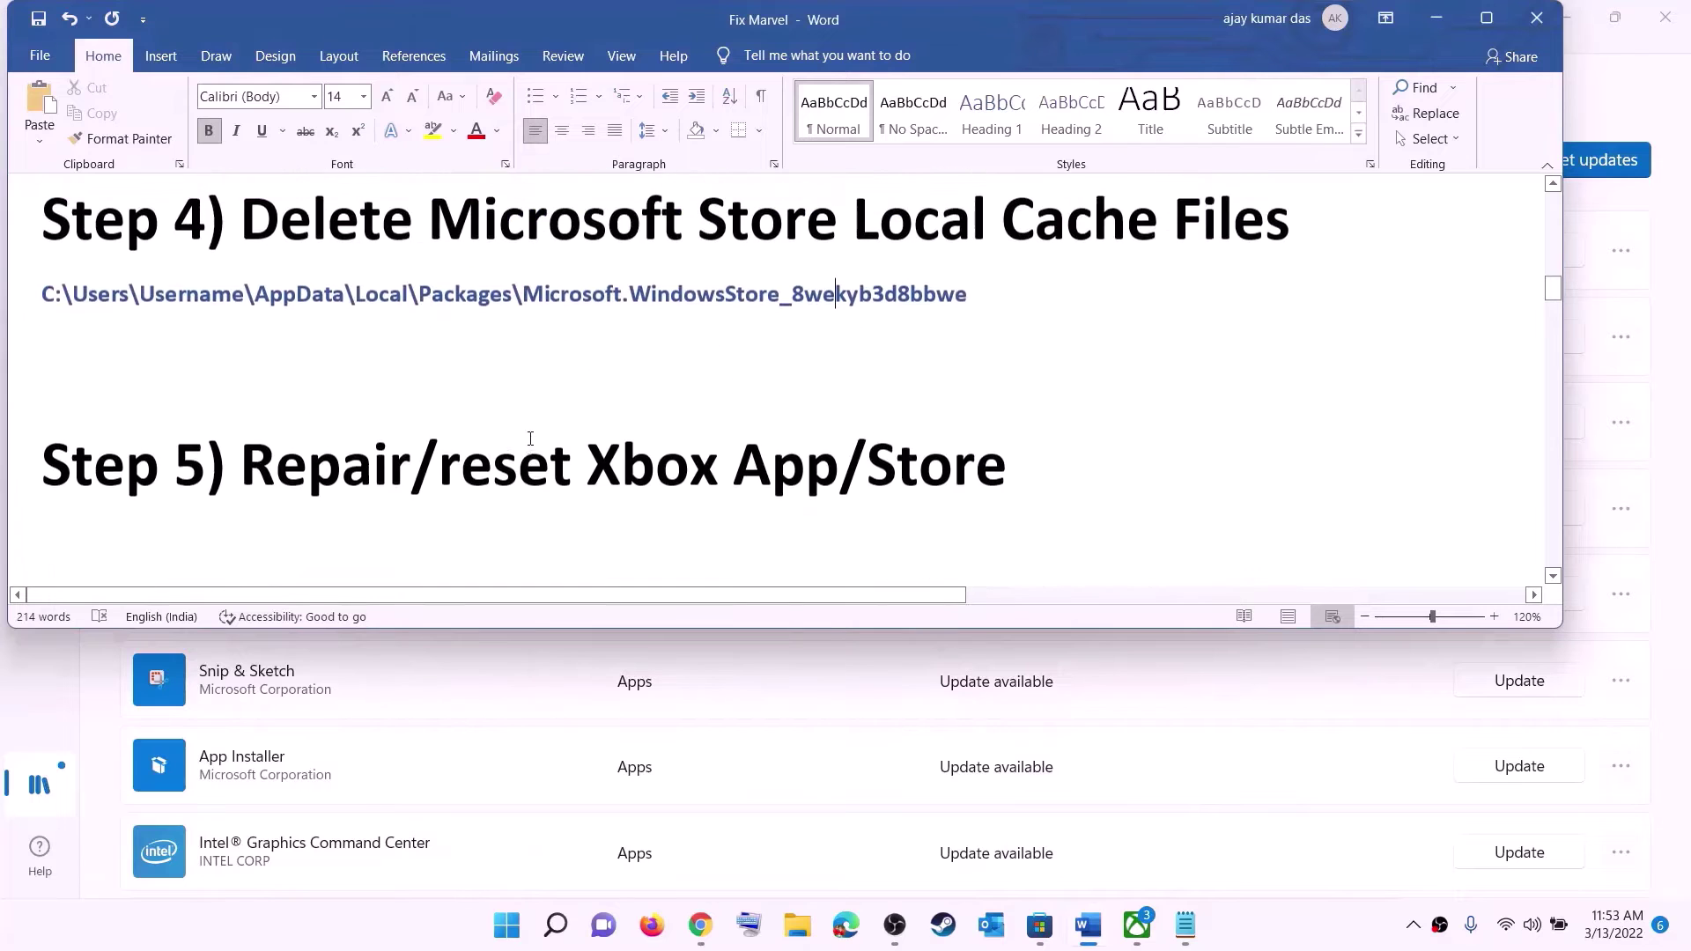
left_click_drag(404, 480, 1034, 455)
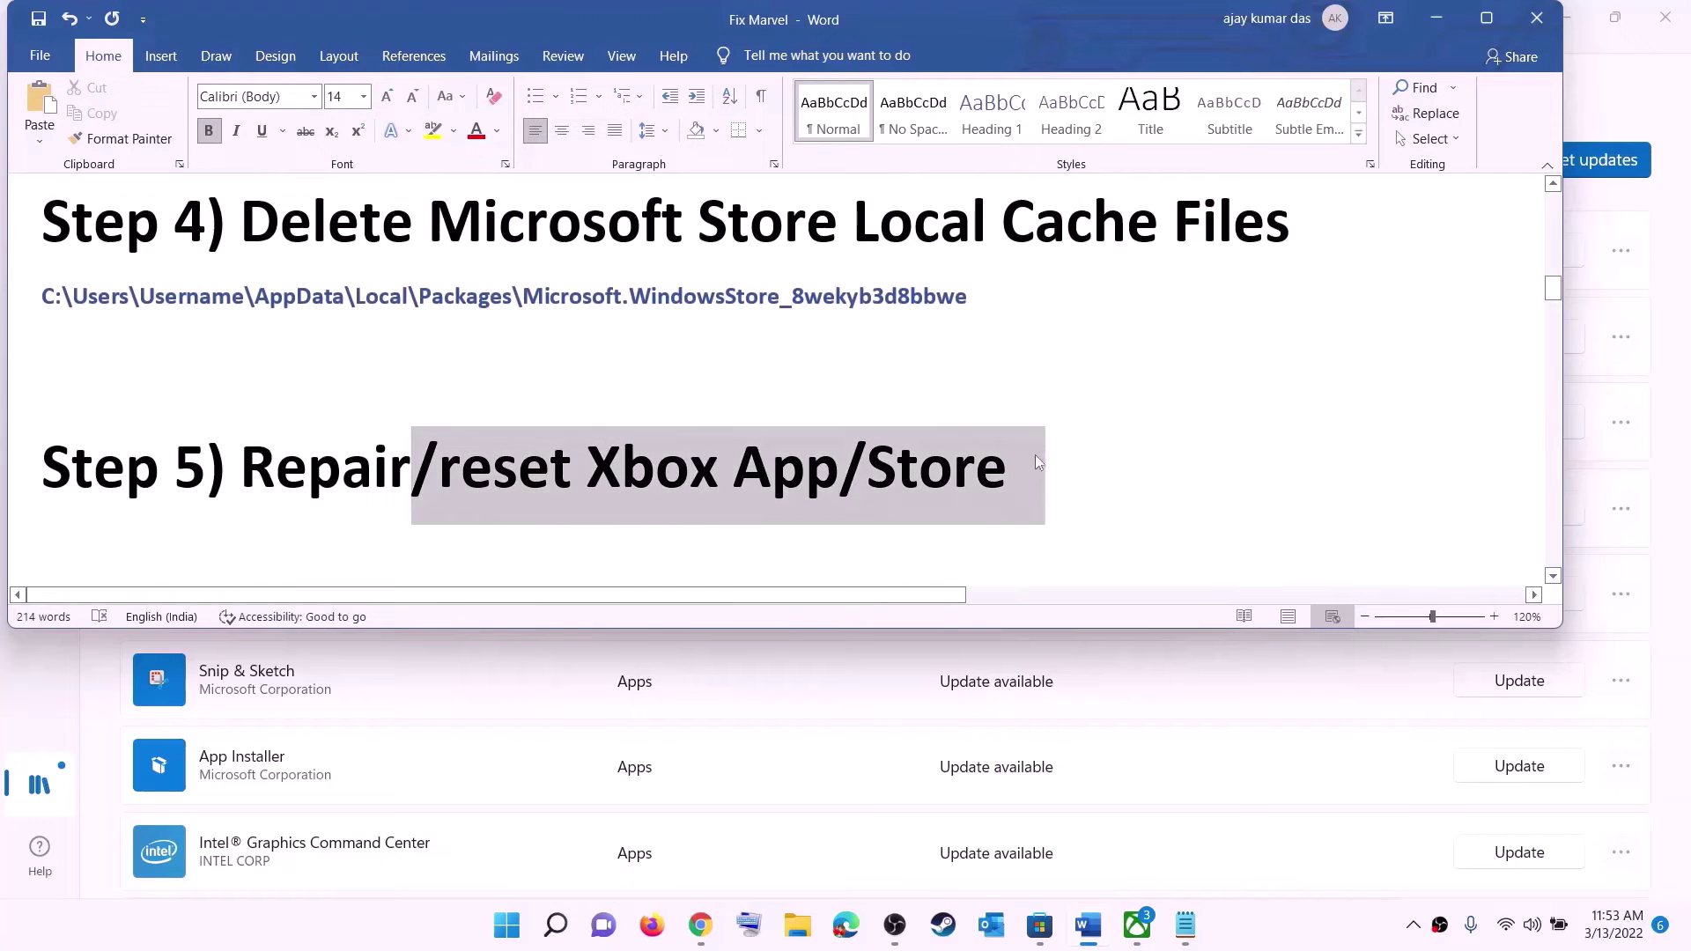
left_click(505, 926)
type("x")
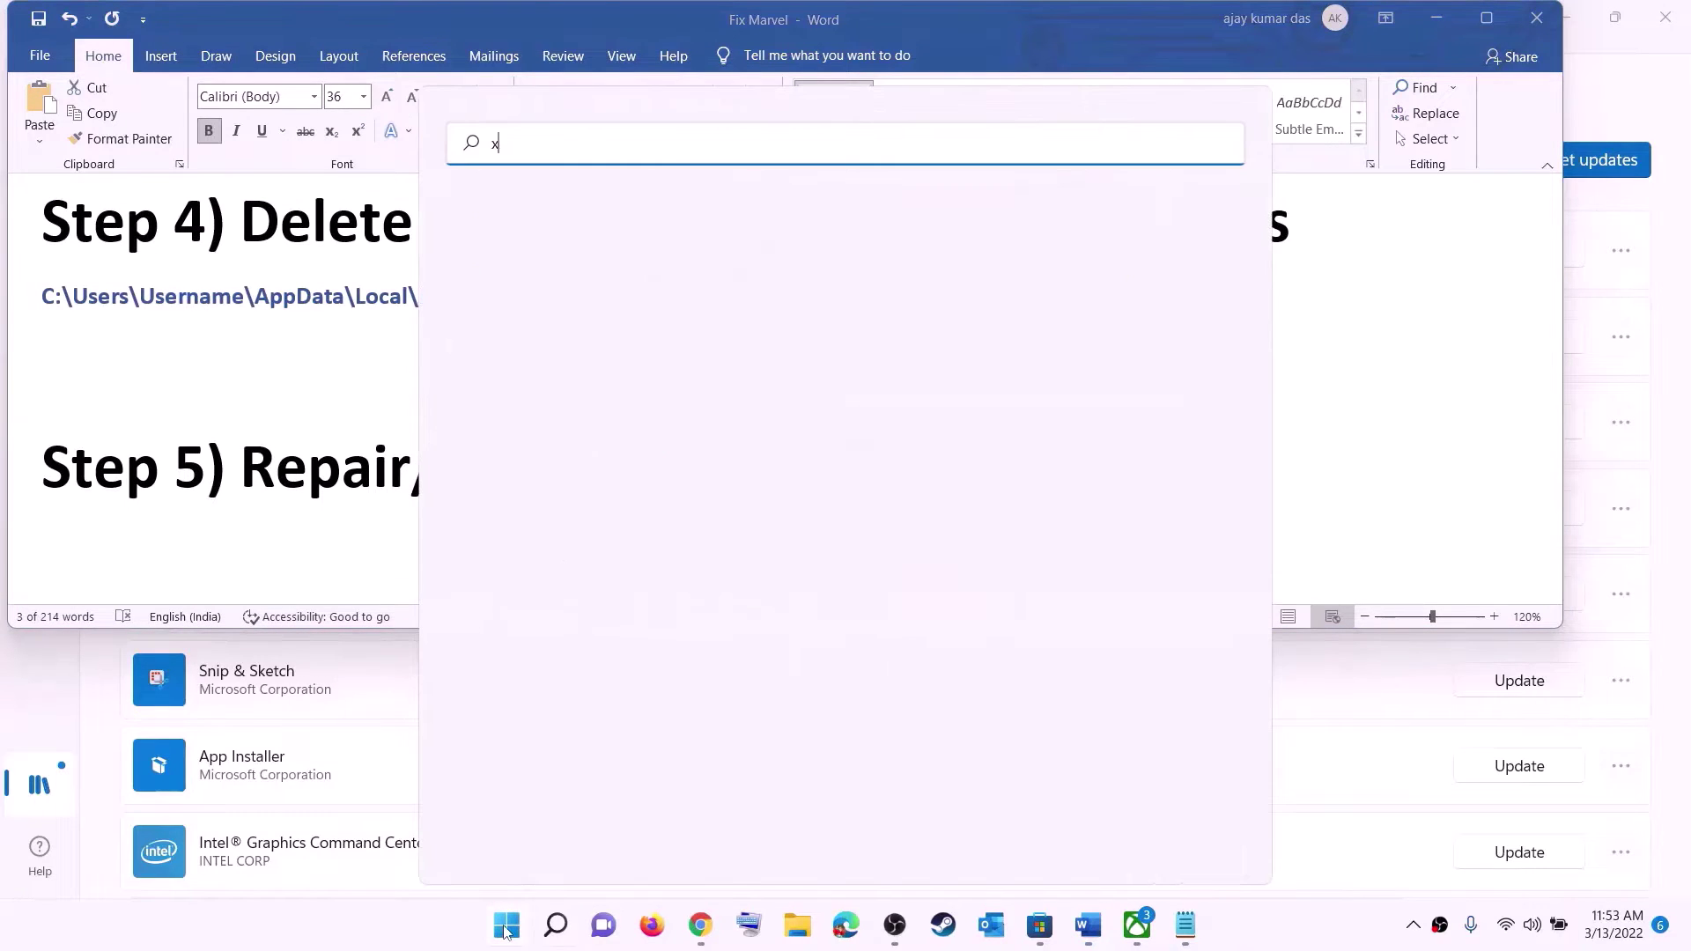
type("box")
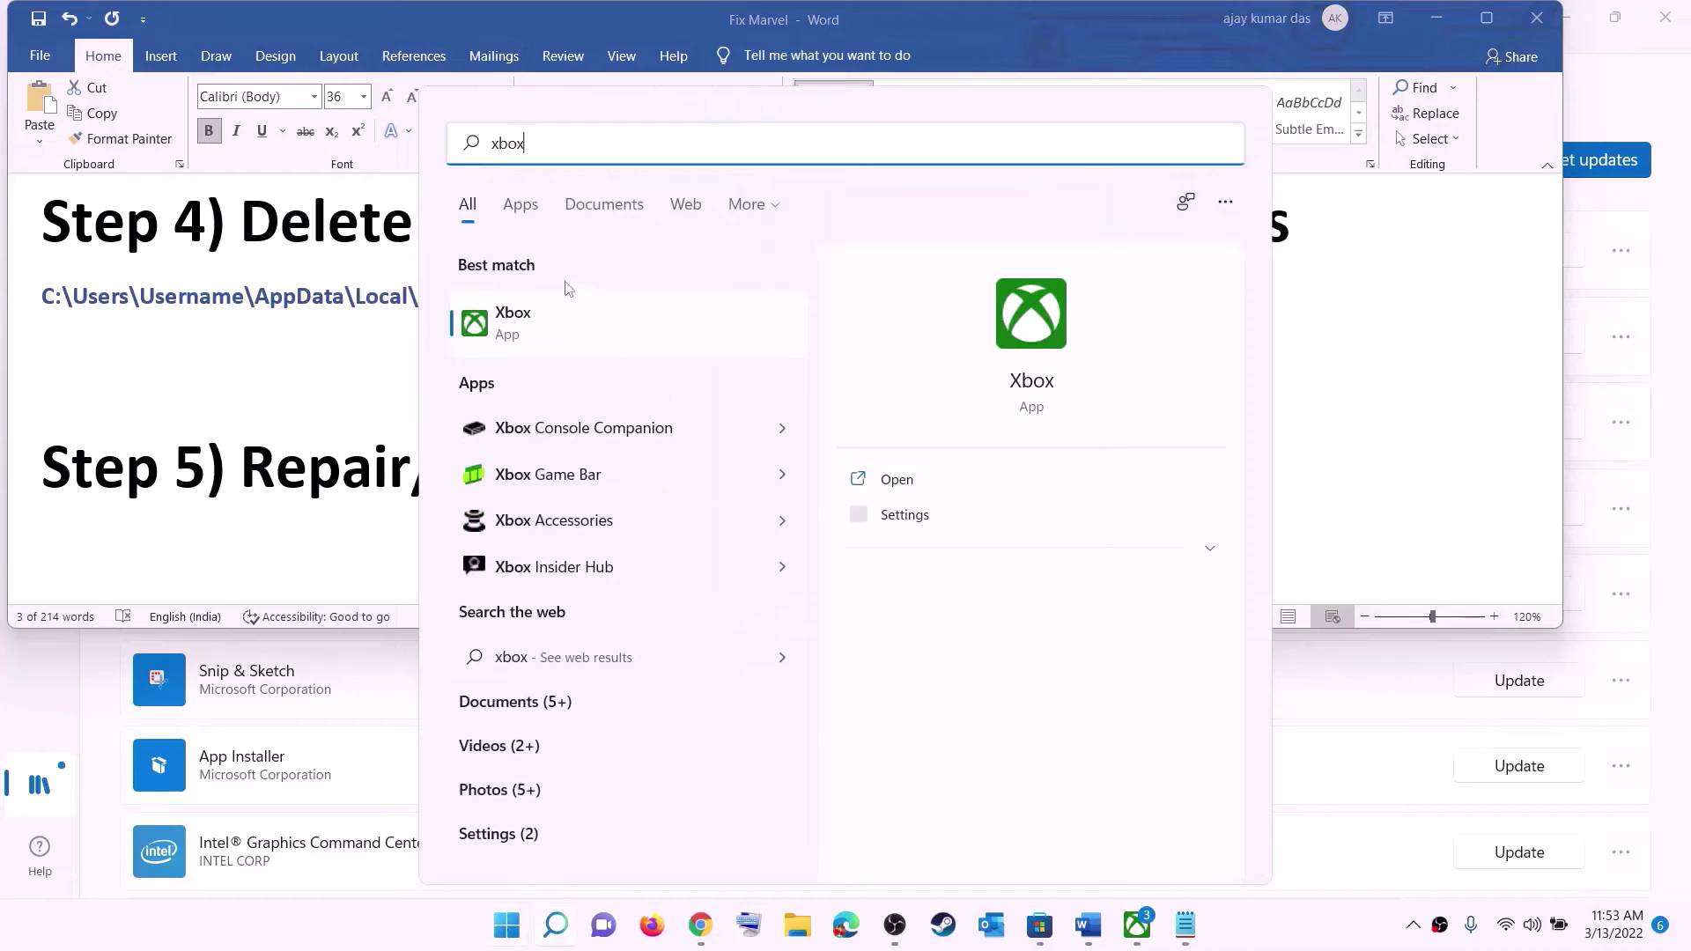
Step: Open the Xbox app's App settings from its search result context menu
right_click(528, 327)
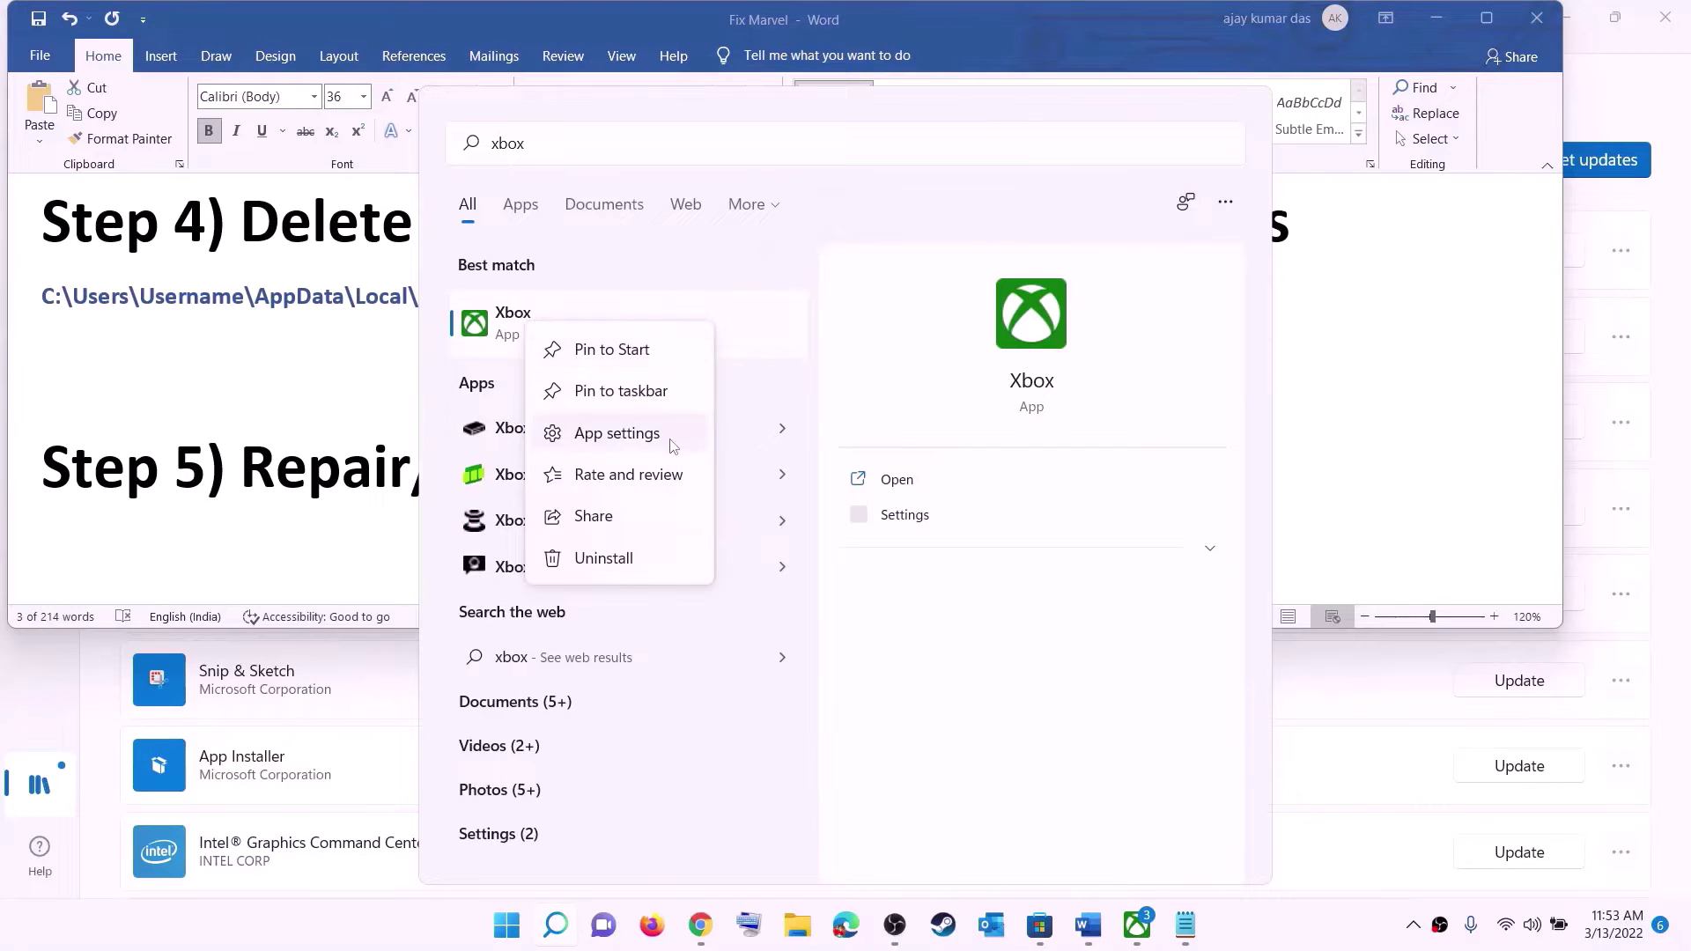
left_click(633, 438)
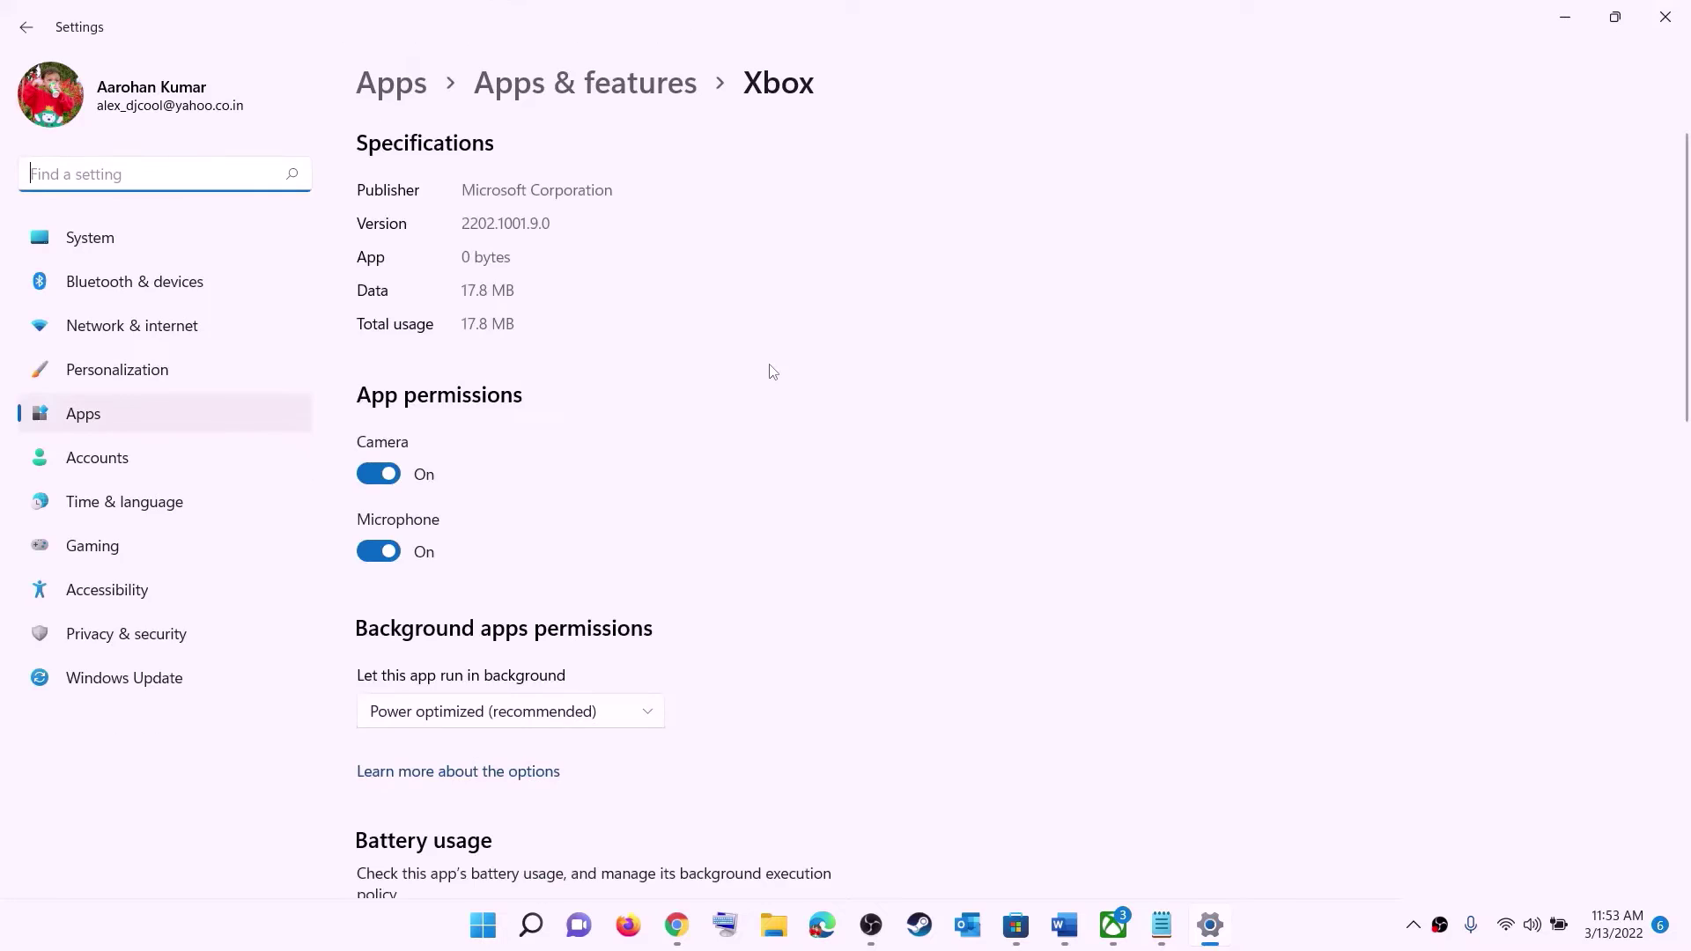
Step: Run Repair, then a confirmed Reset, on the Xbox app; then search Start for 'store'
scroll(720, 470, "down", 10)
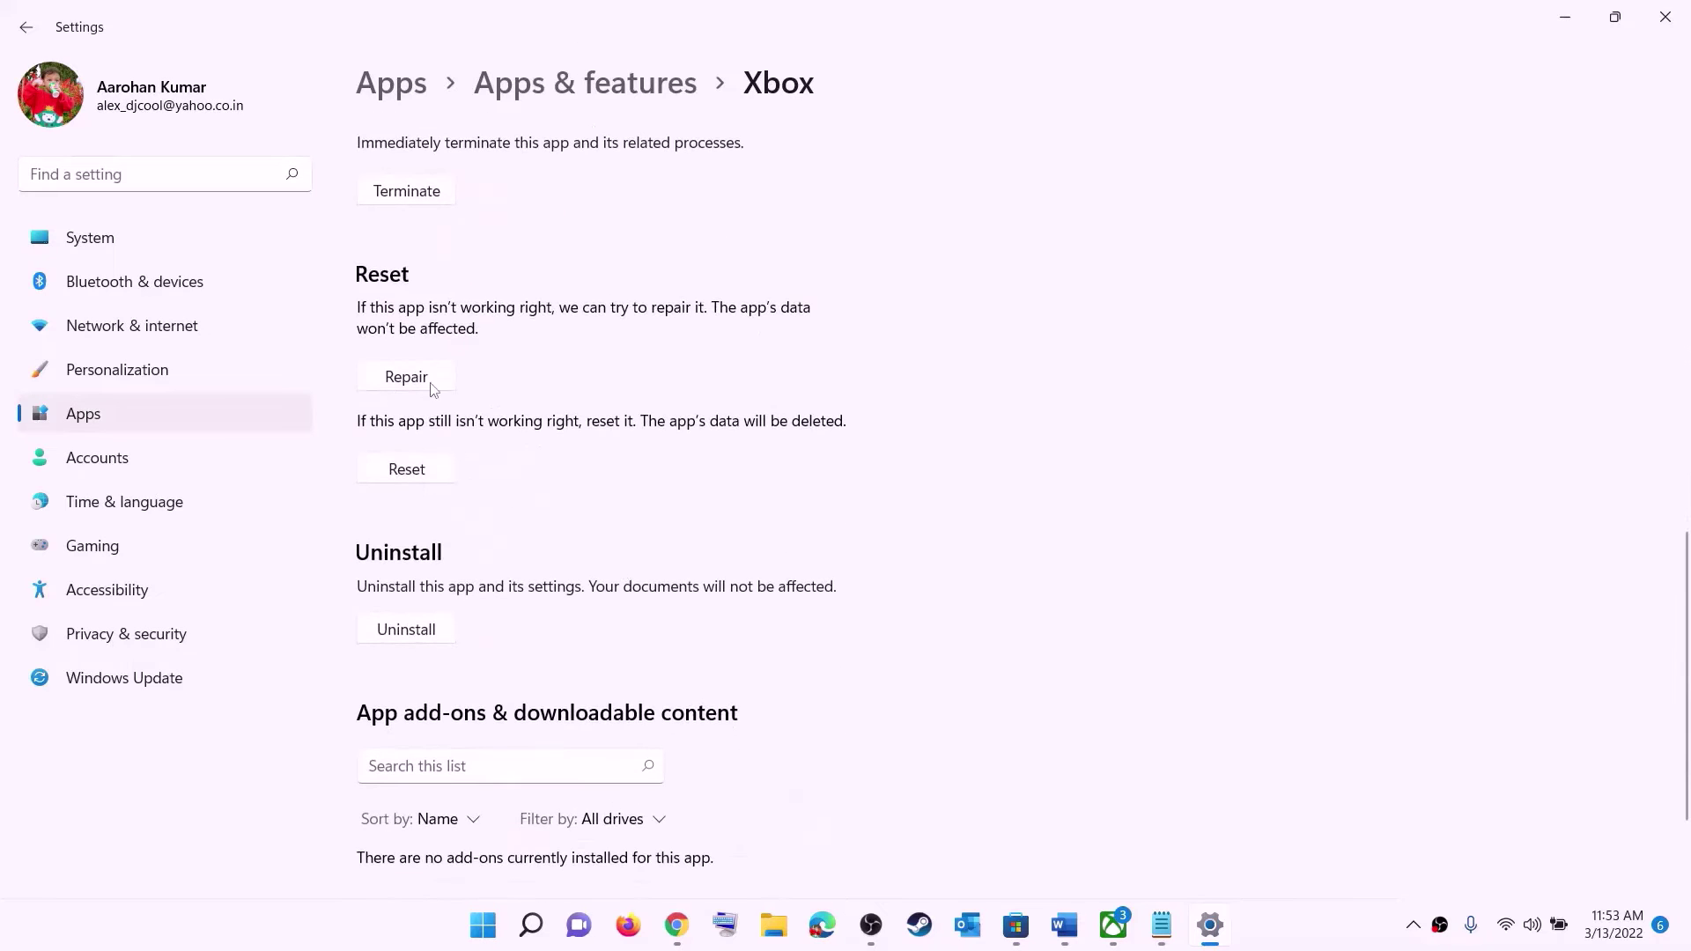
left_click(407, 378)
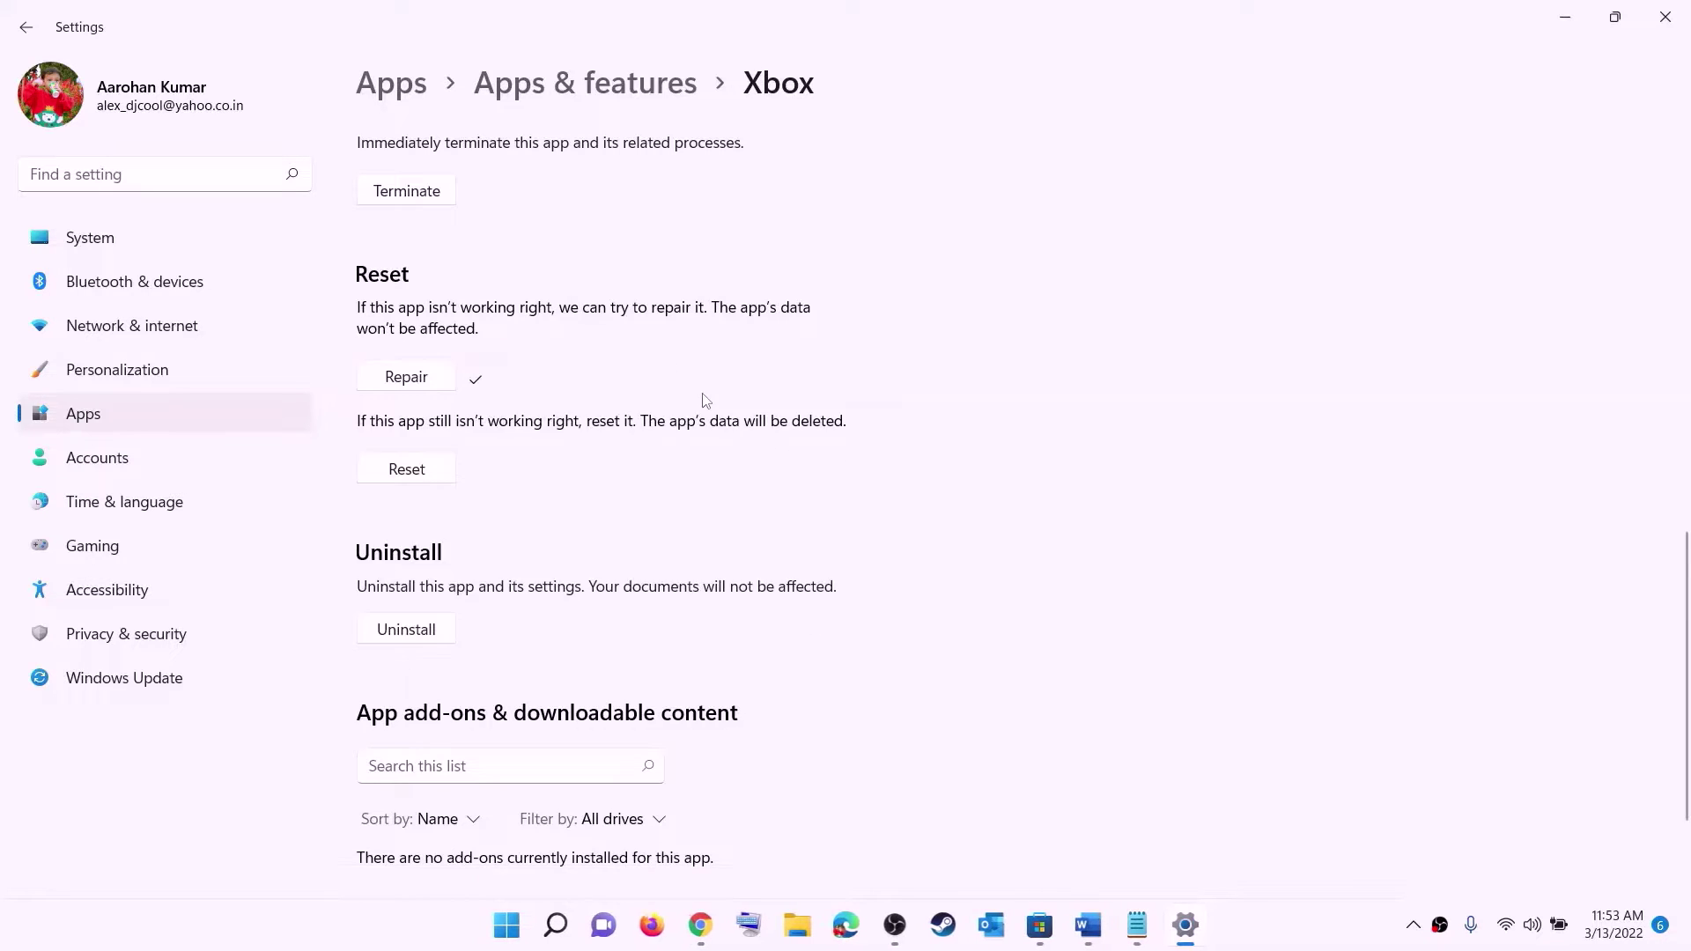
left_click(423, 486)
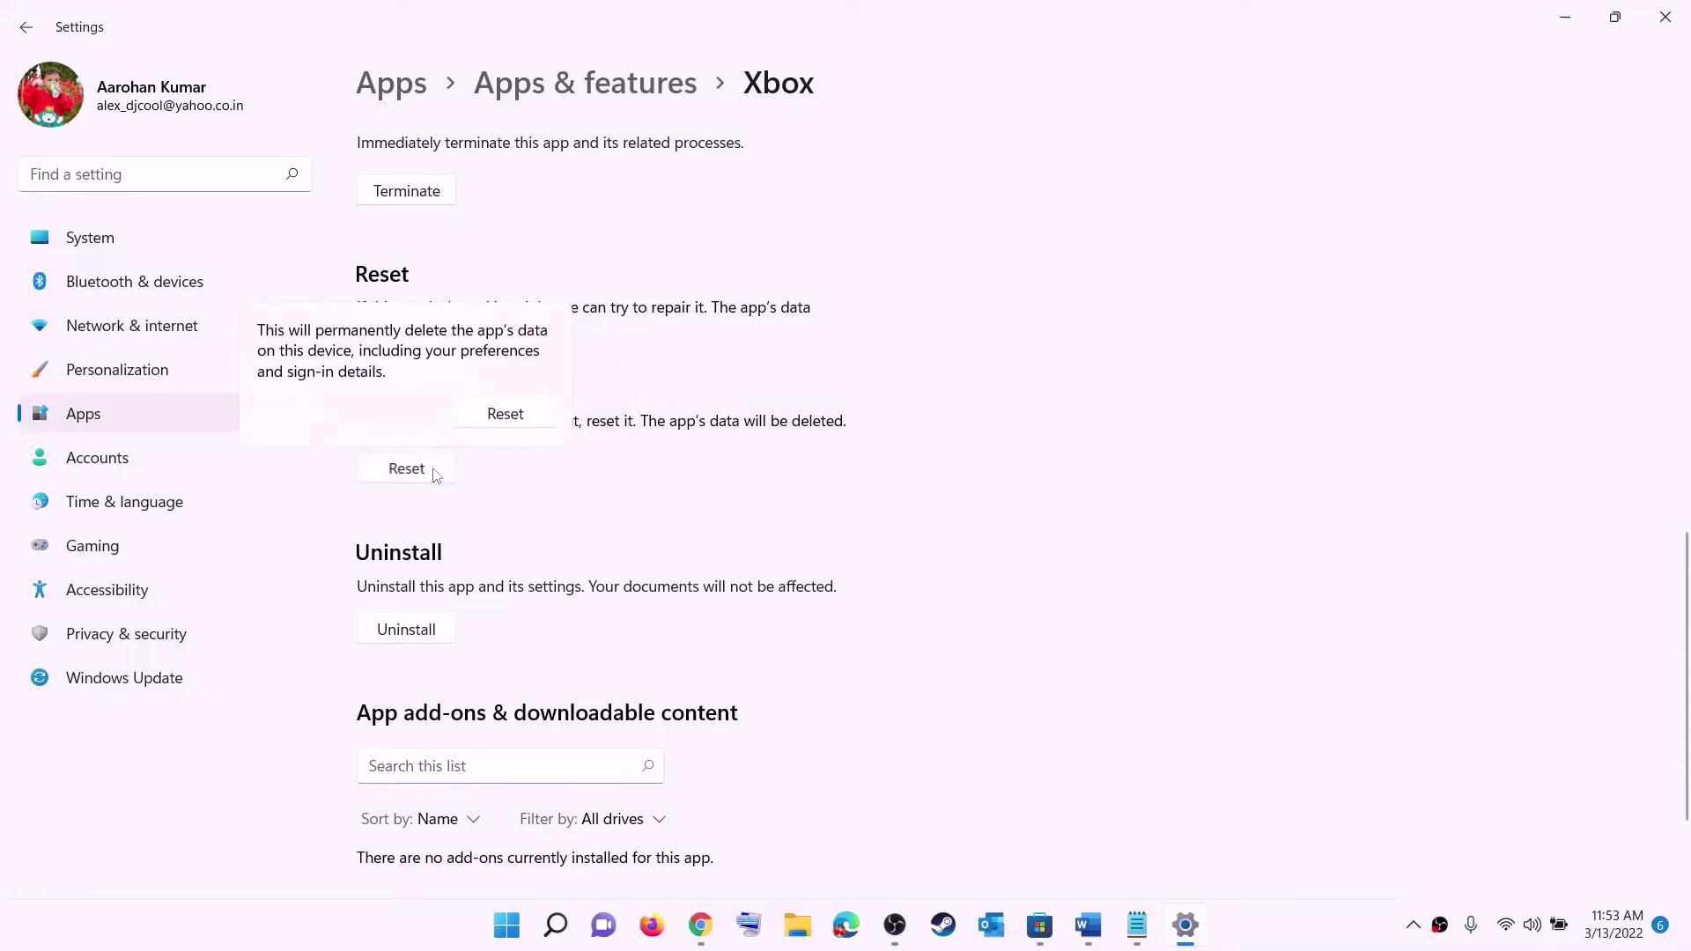
left_click(505, 416)
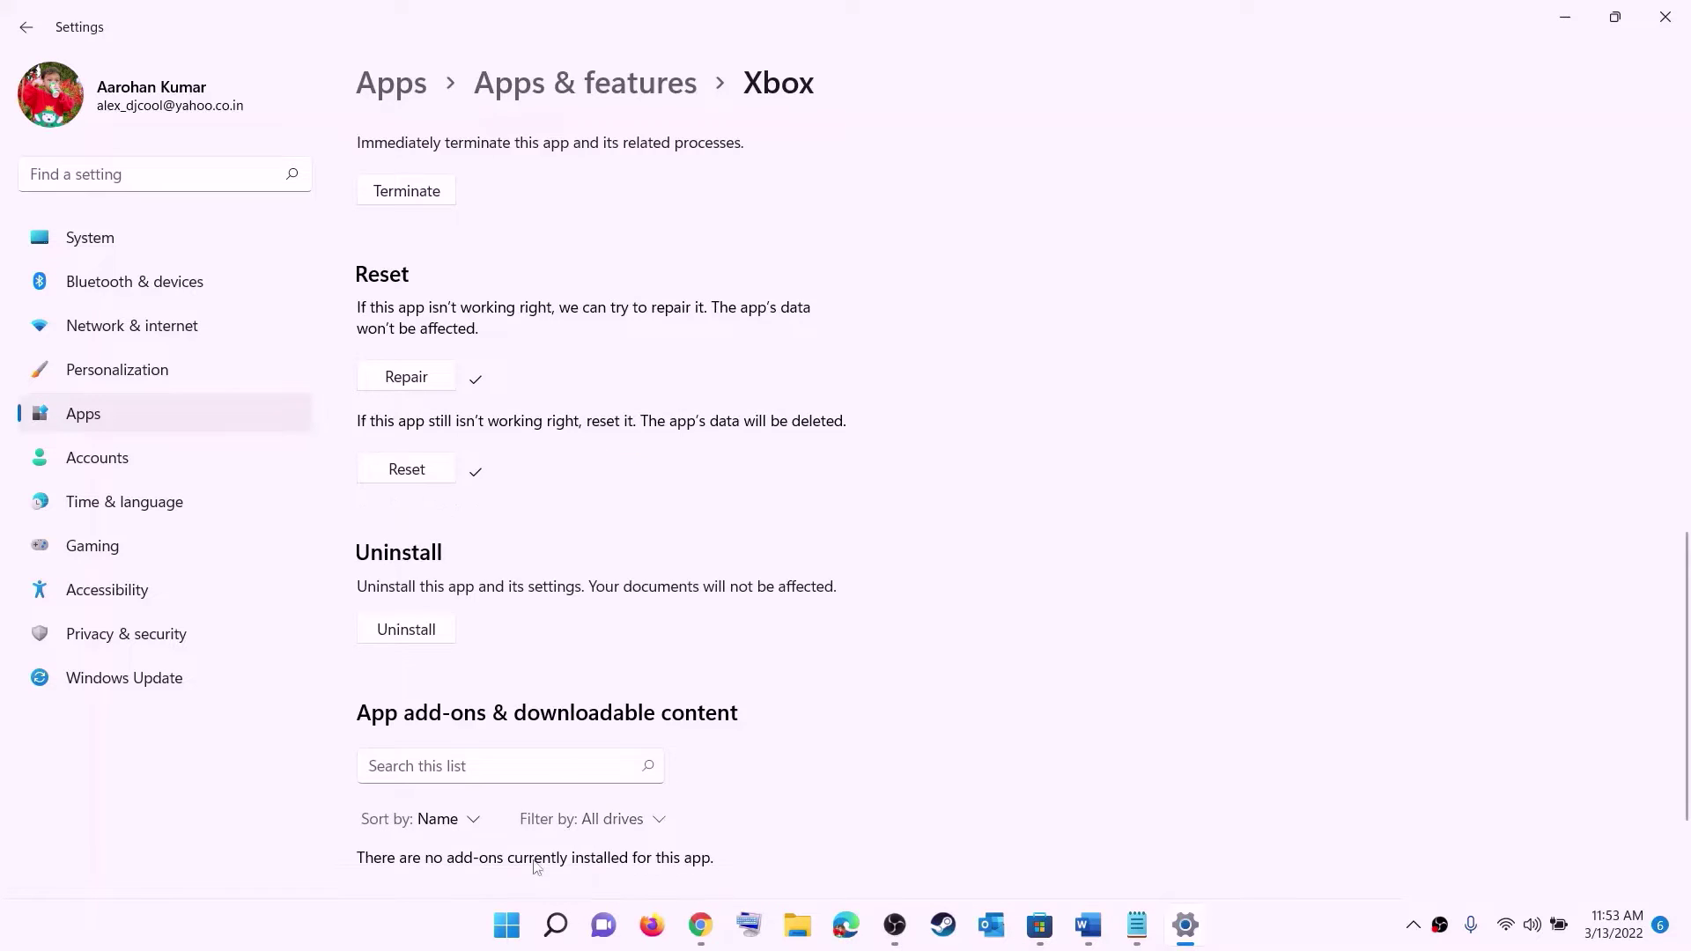
left_click(505, 926)
type("store")
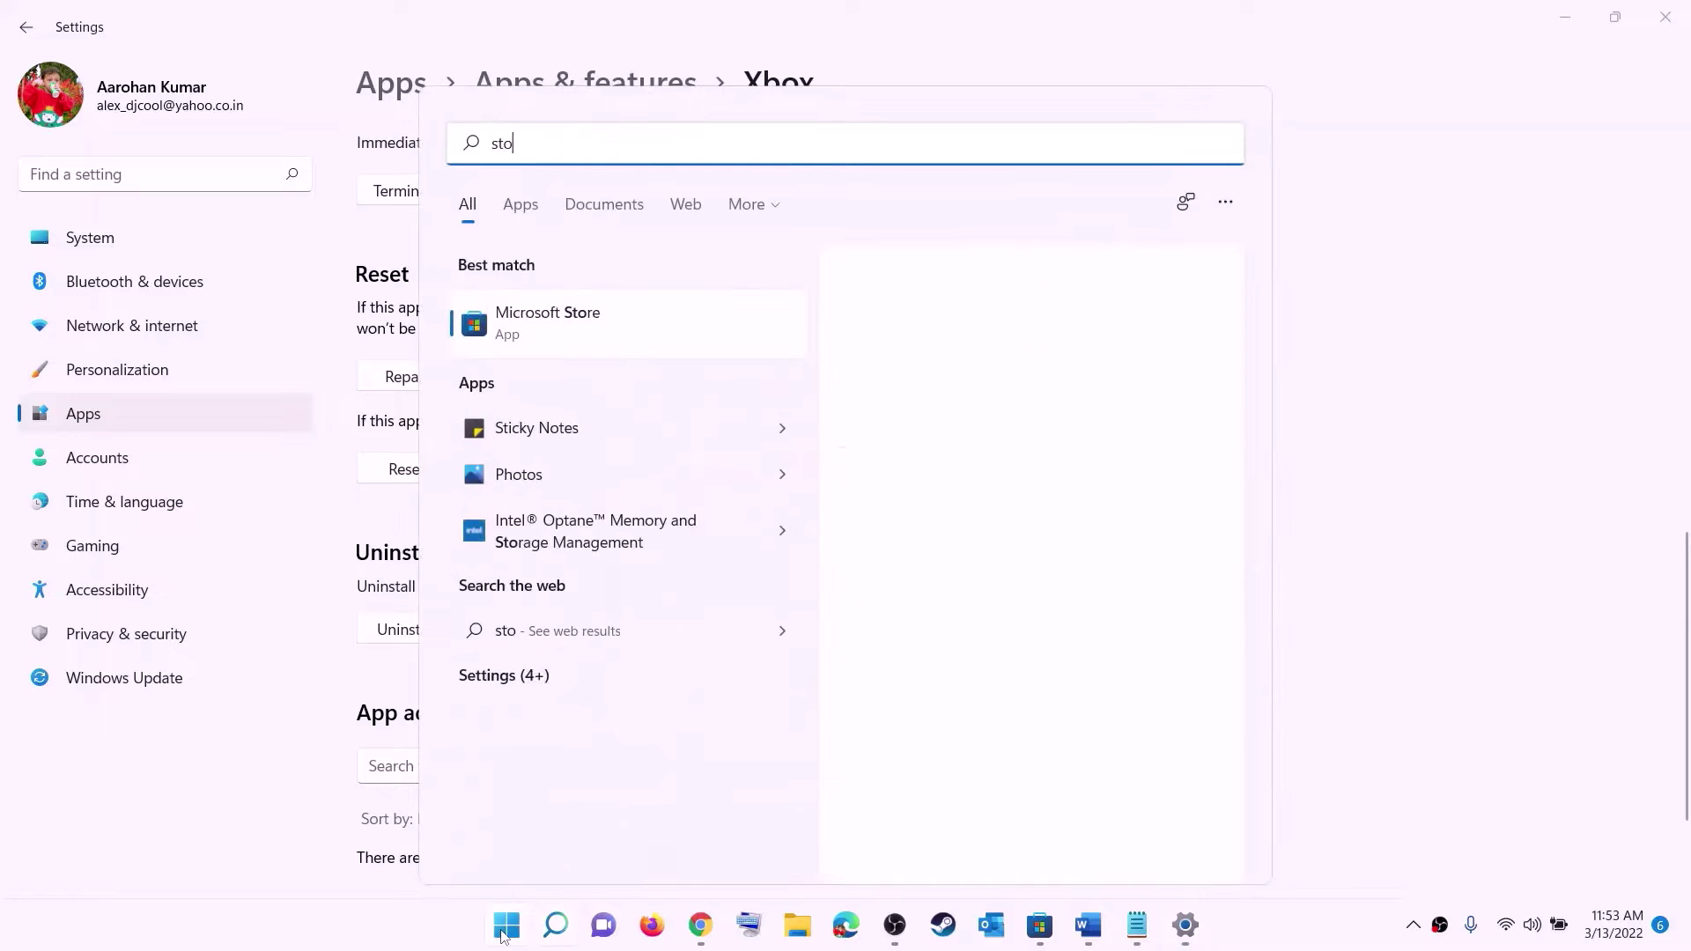
Step: Open Microsoft Store's App settings, repair it, and confirm a Reset
right_click(547, 340)
left_click(656, 450)
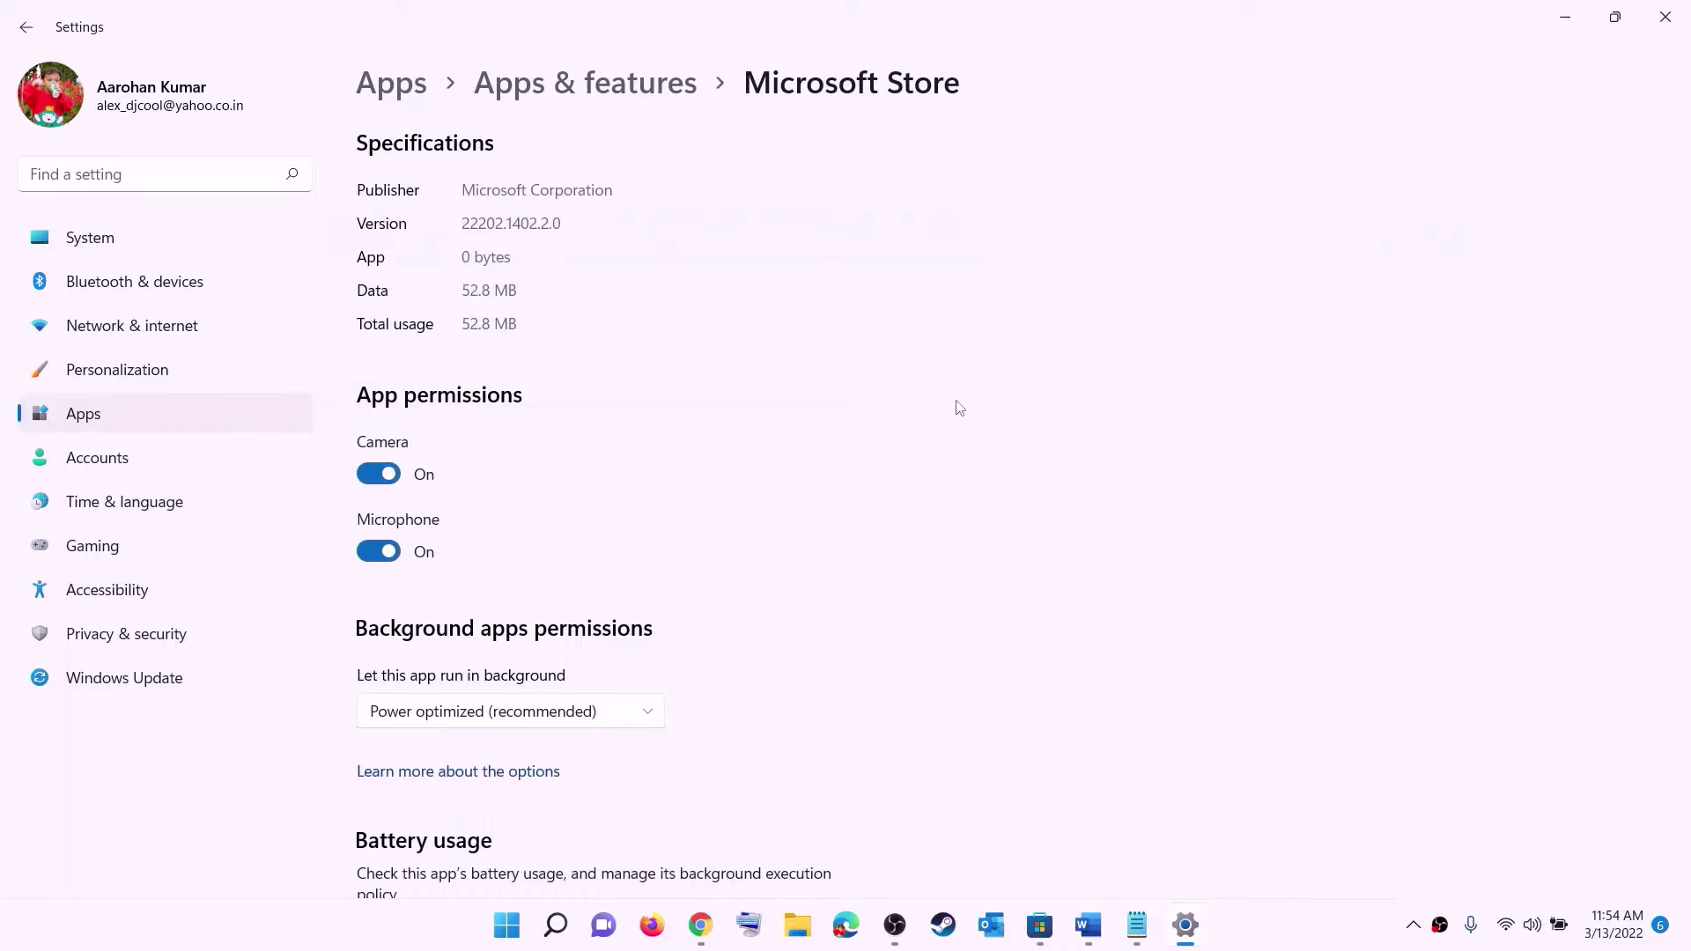
scroll(491, 562, "down", 10)
left_click(407, 634)
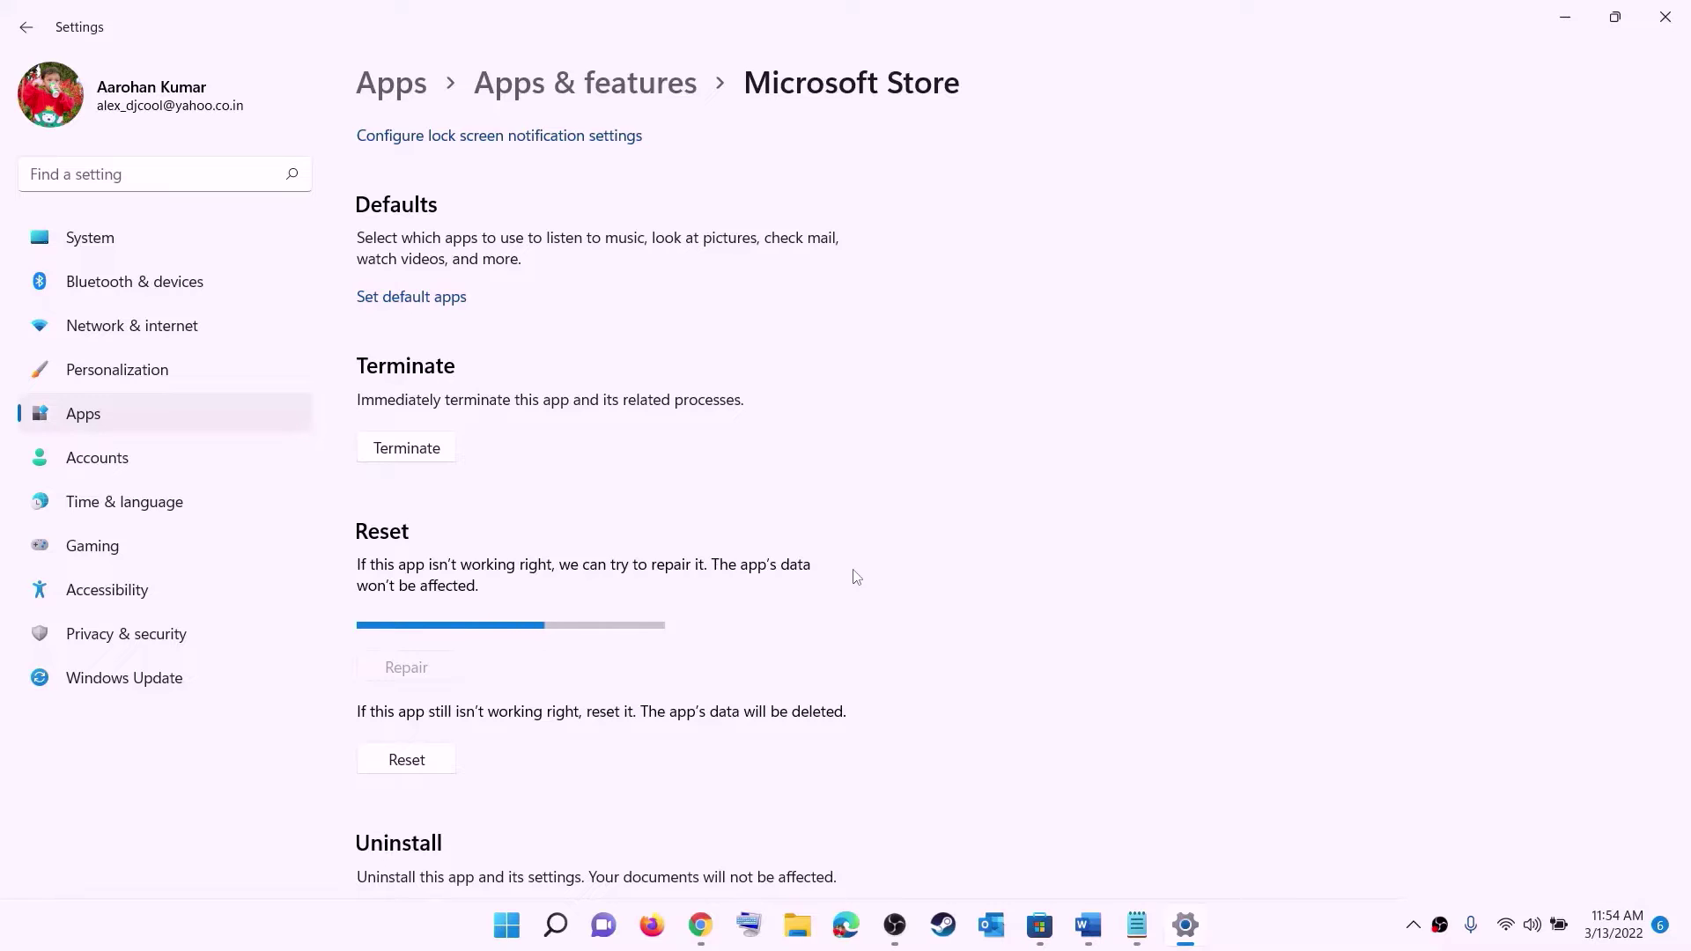
left_click(420, 765)
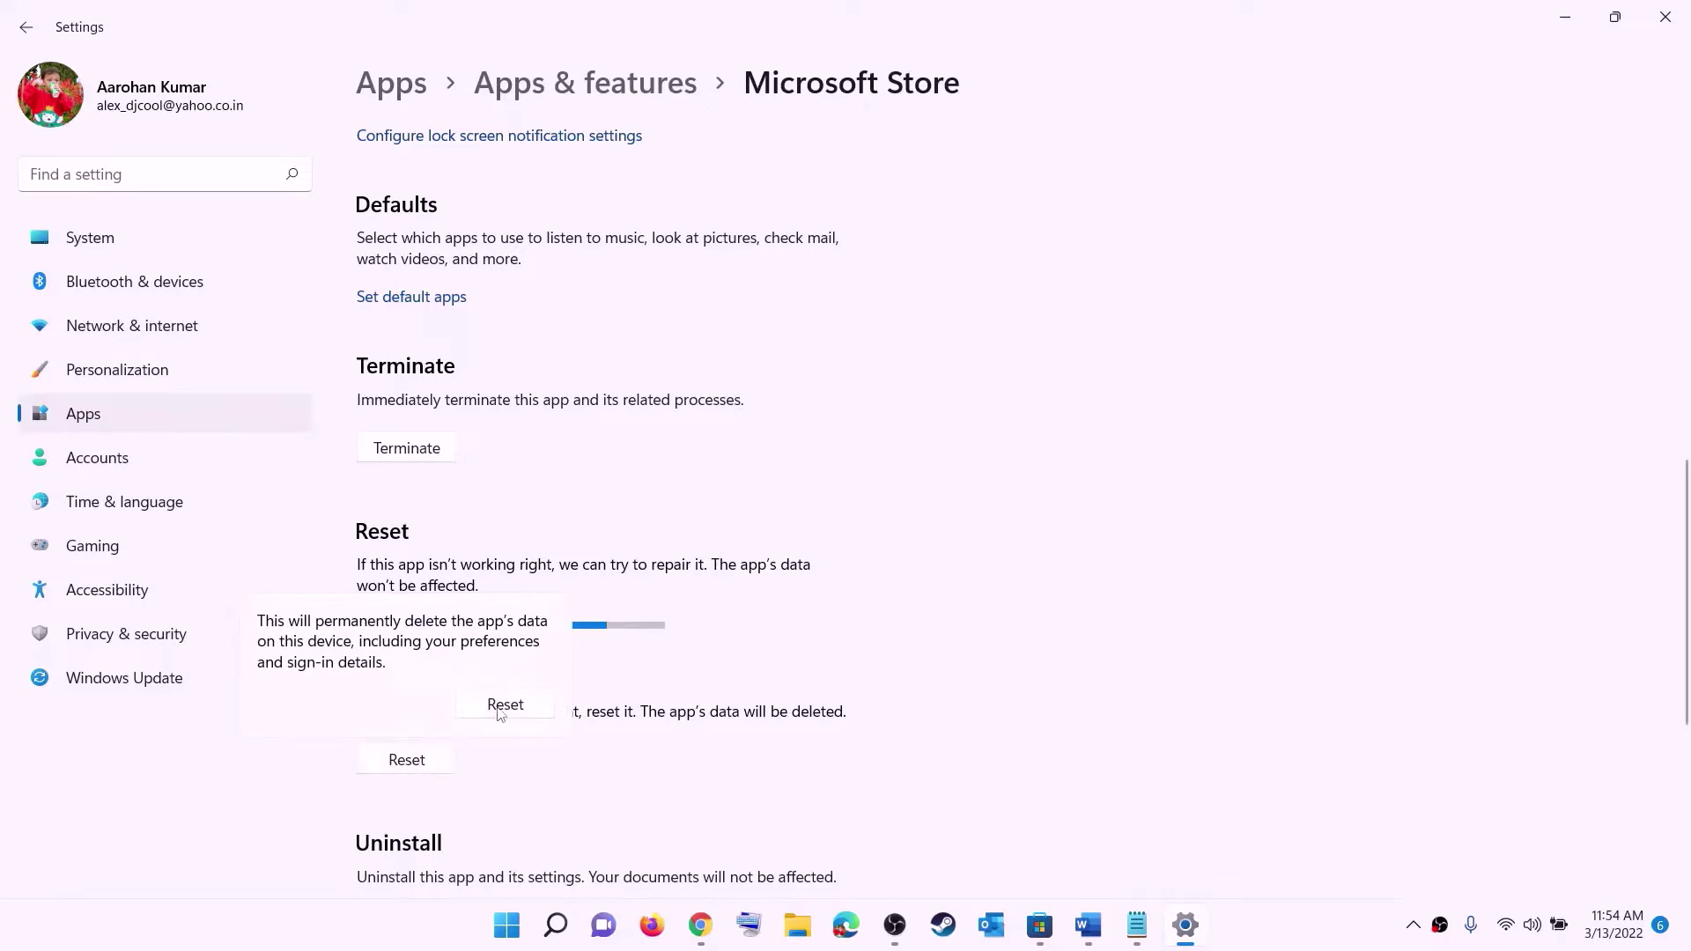
left_click(503, 708)
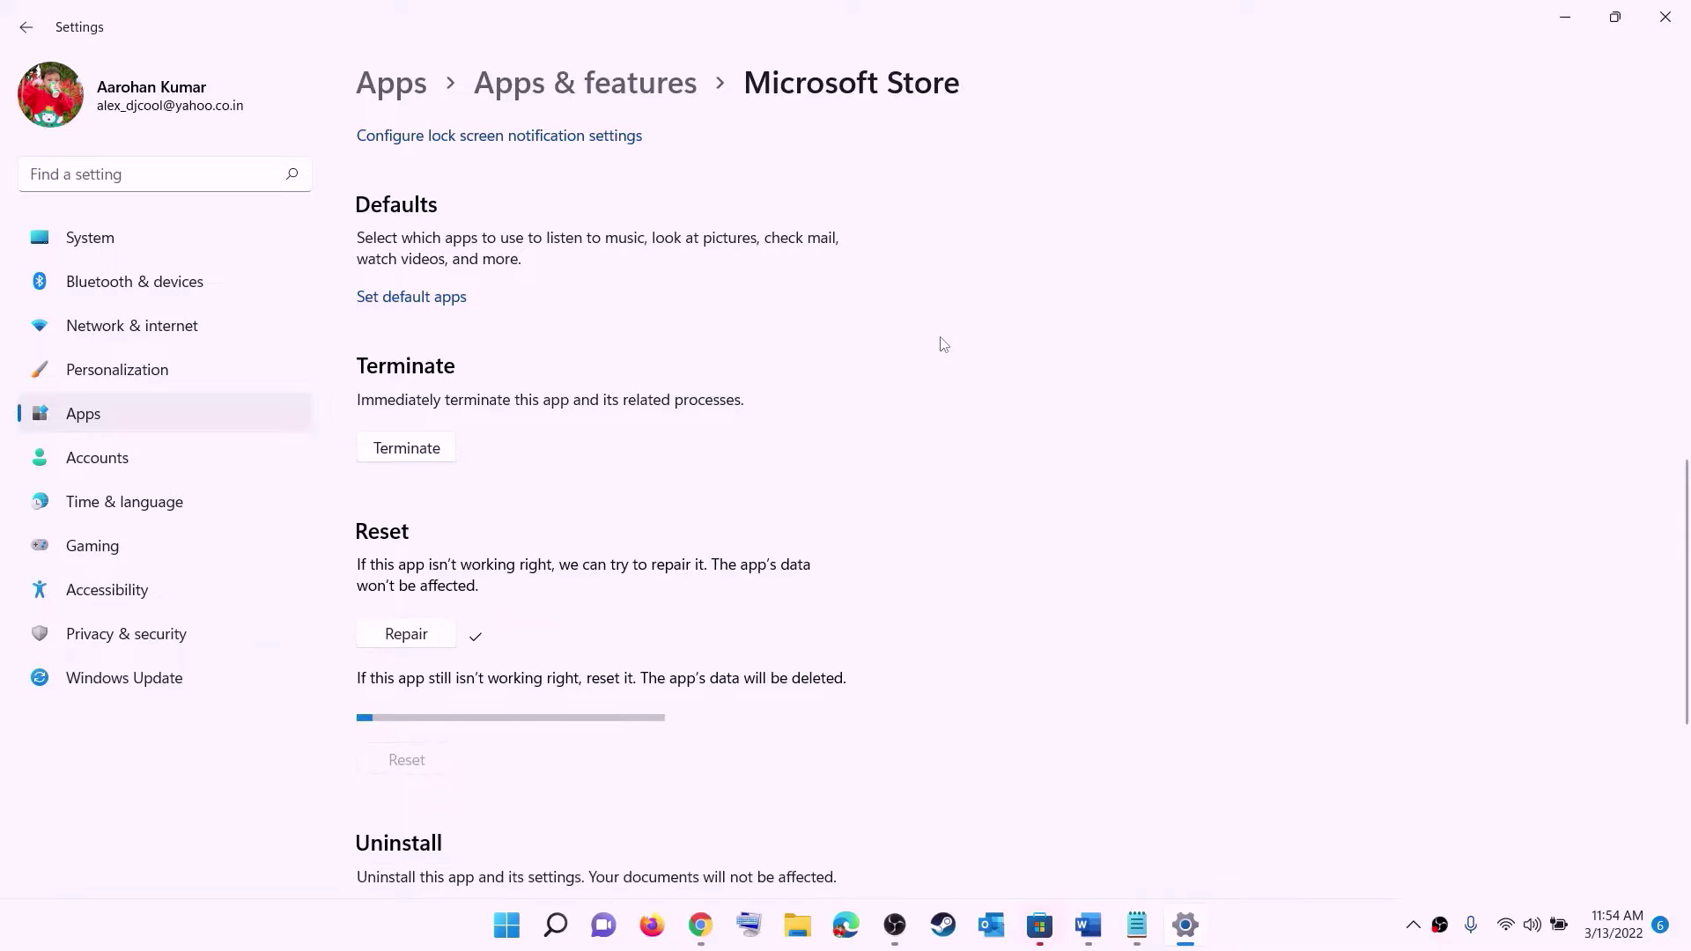
left_click(1089, 926)
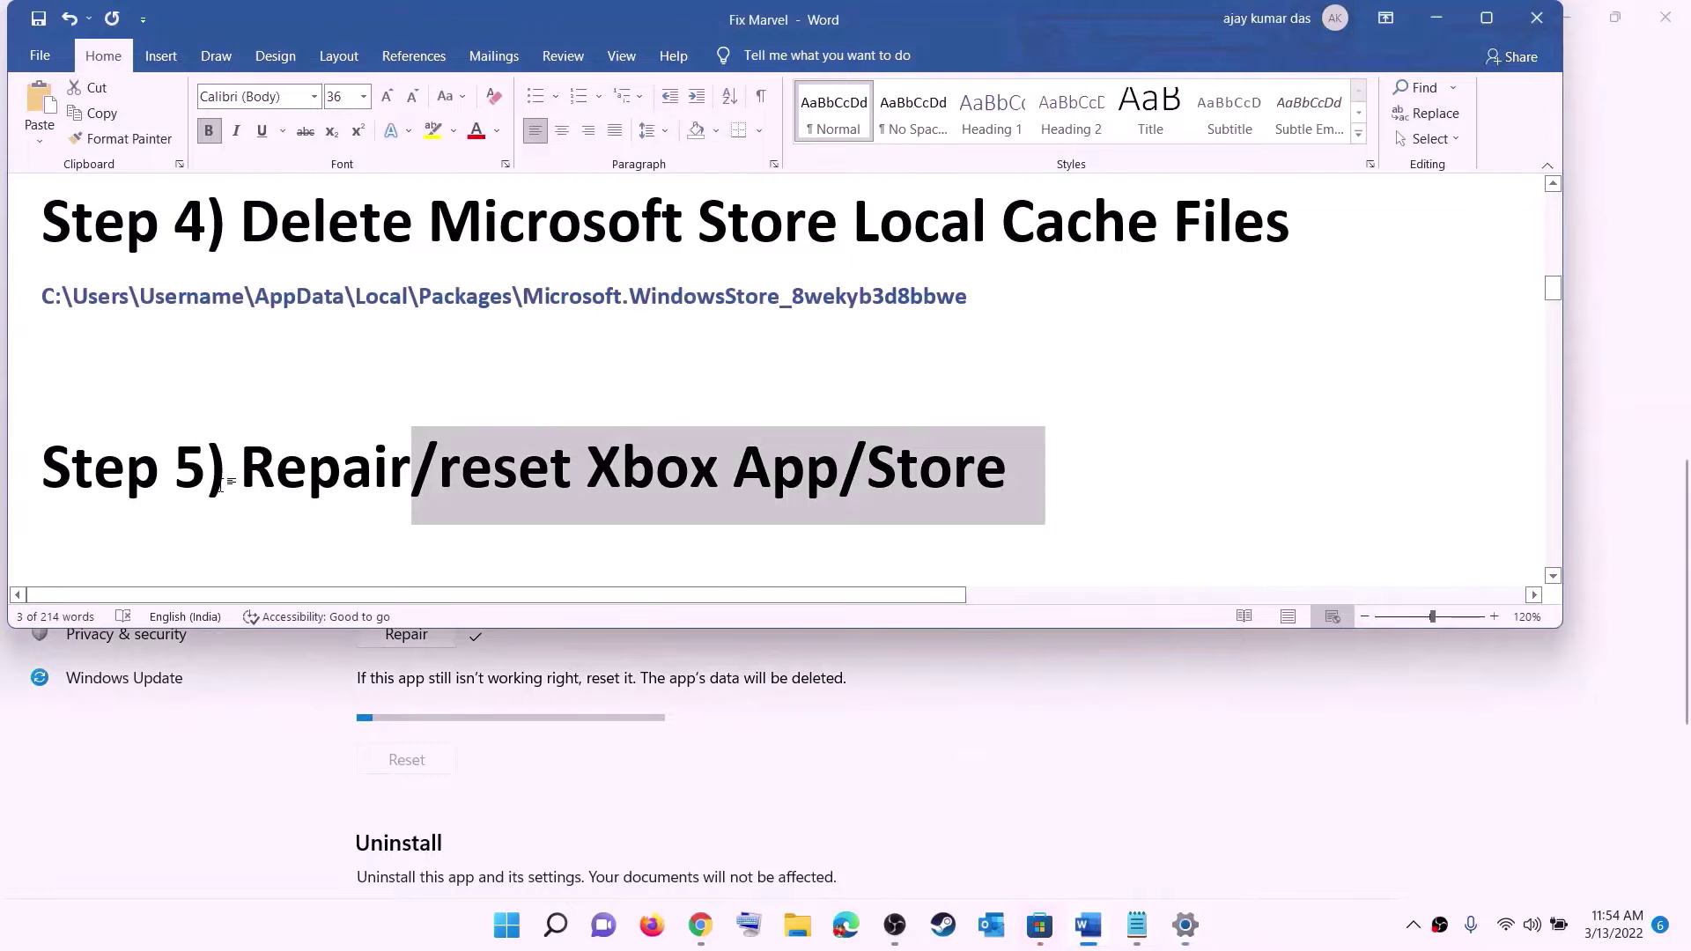
Step: Relaunch Microsoft Store from a Start search for 'store', maximize it, and open Library
scroll(220, 482, "down", 2)
left_click_drag(242, 476, 1345, 457)
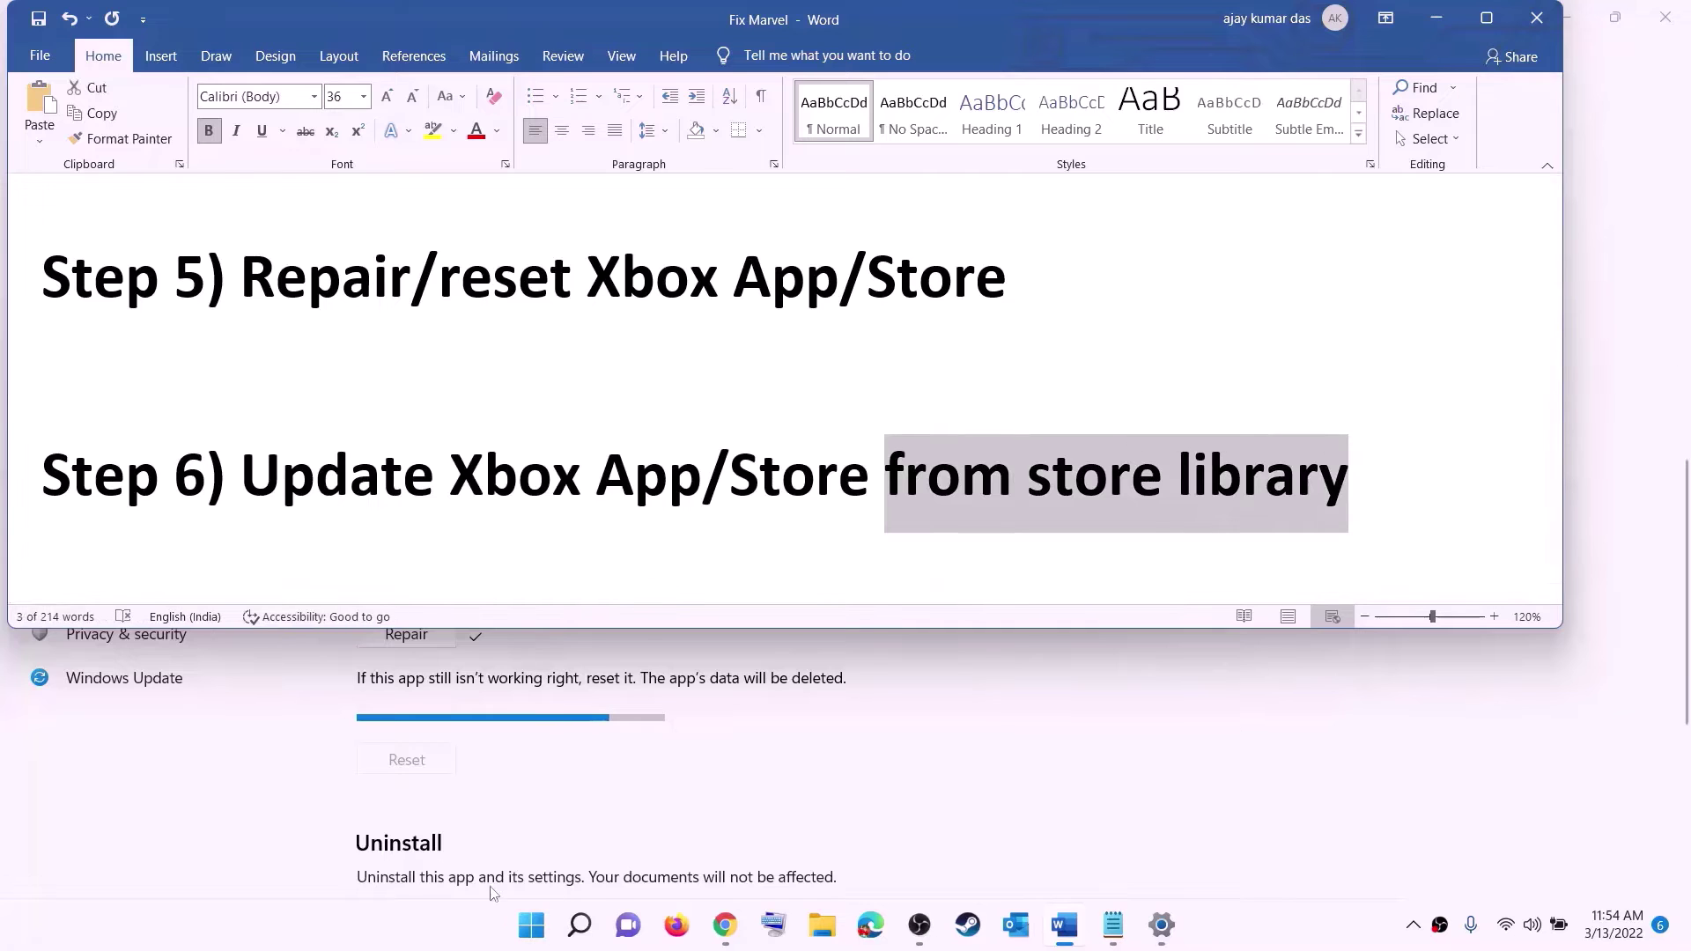
left_click(529, 926)
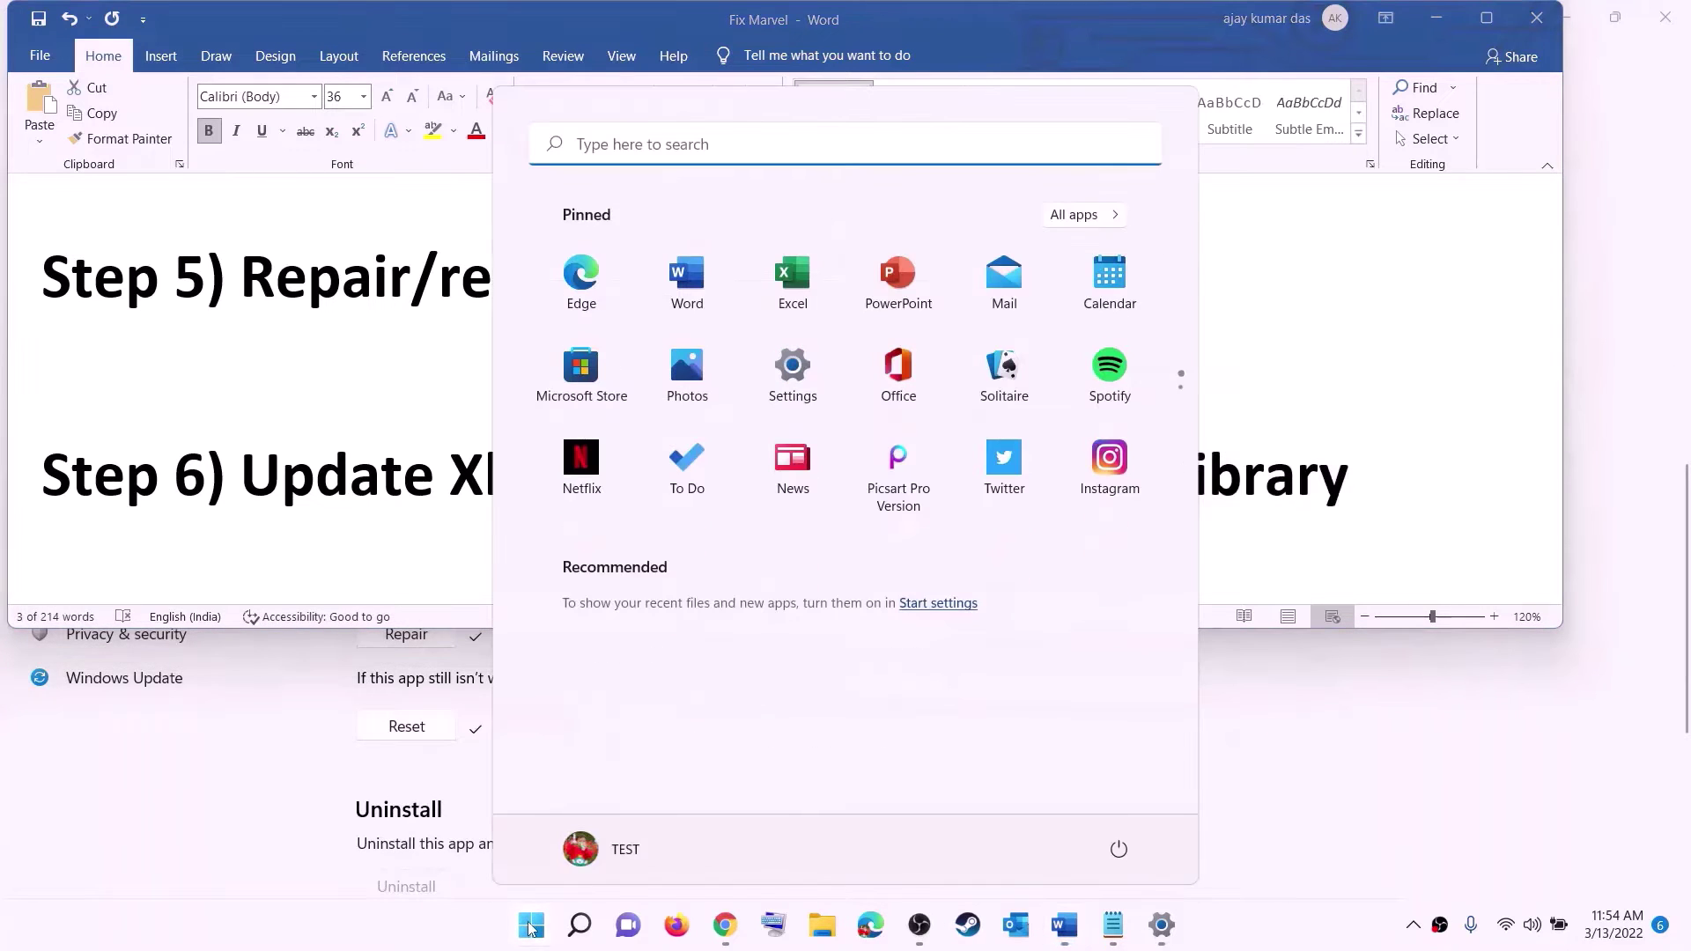
type("store")
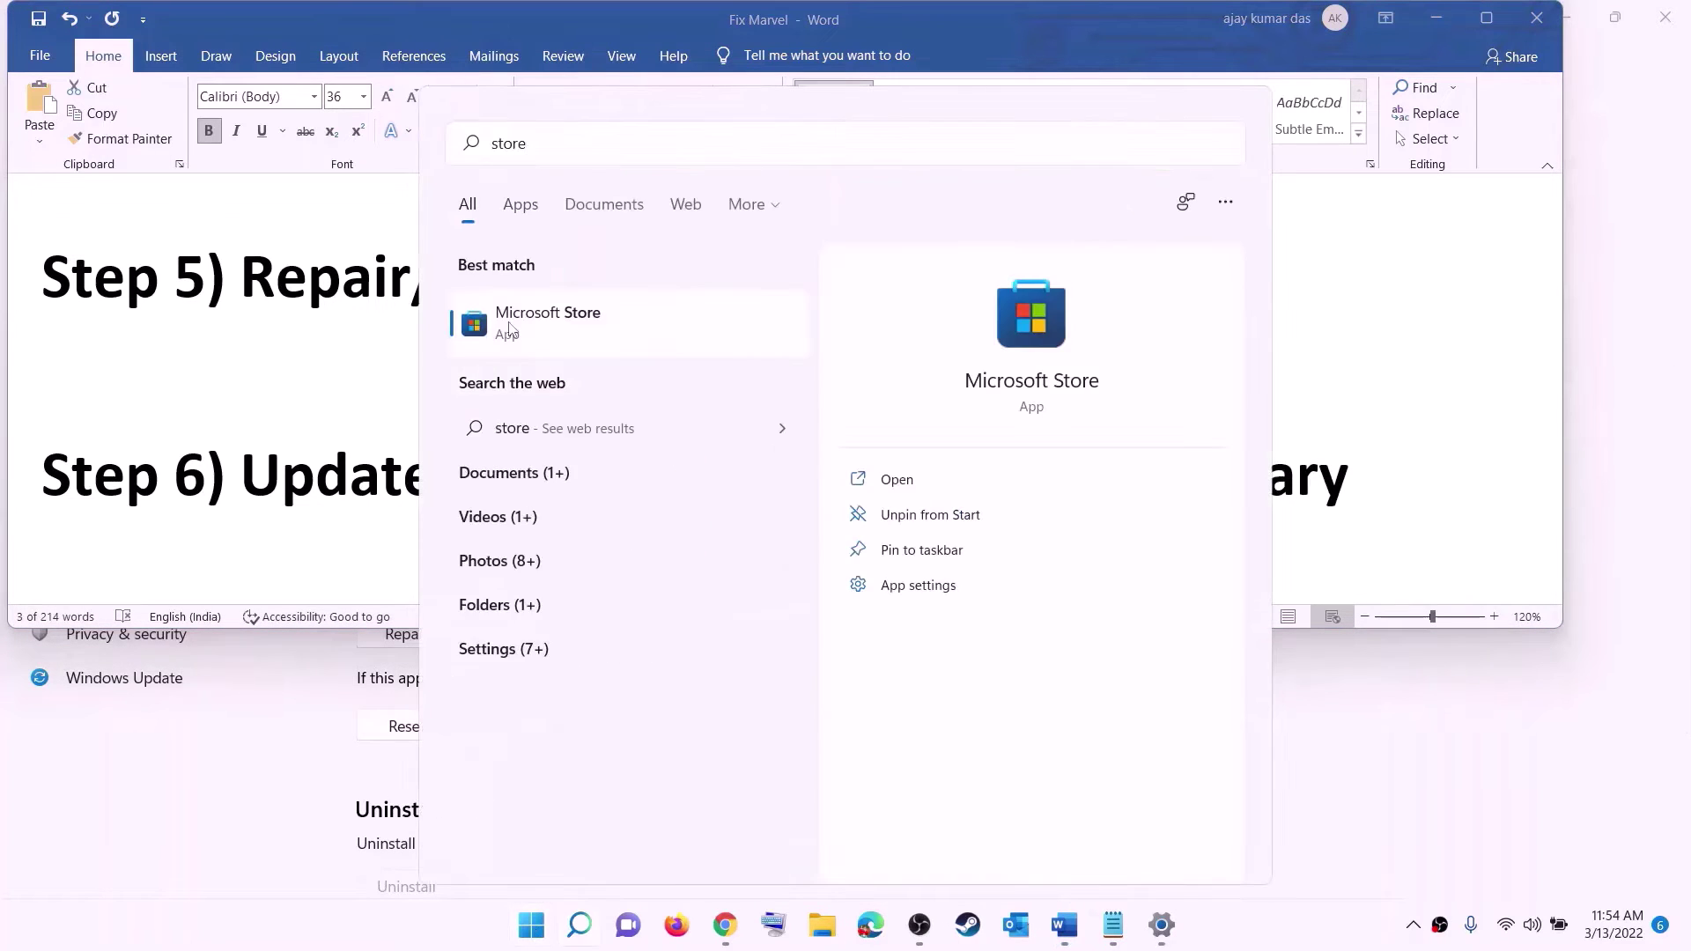
key("Return")
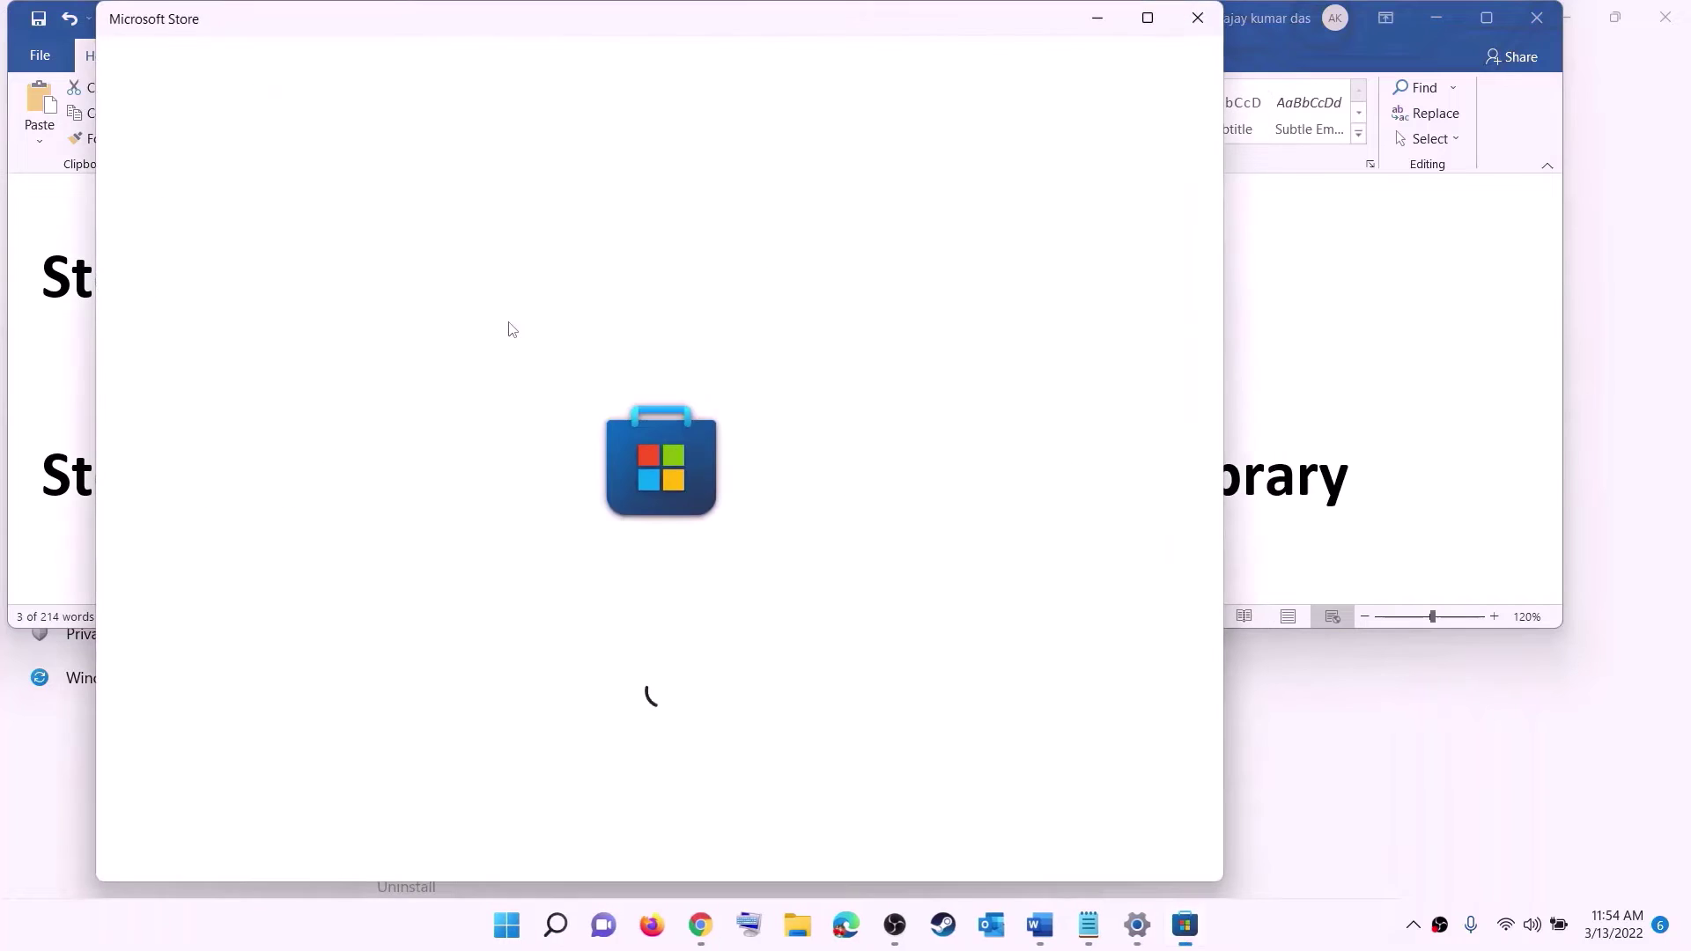
left_click(1150, 20)
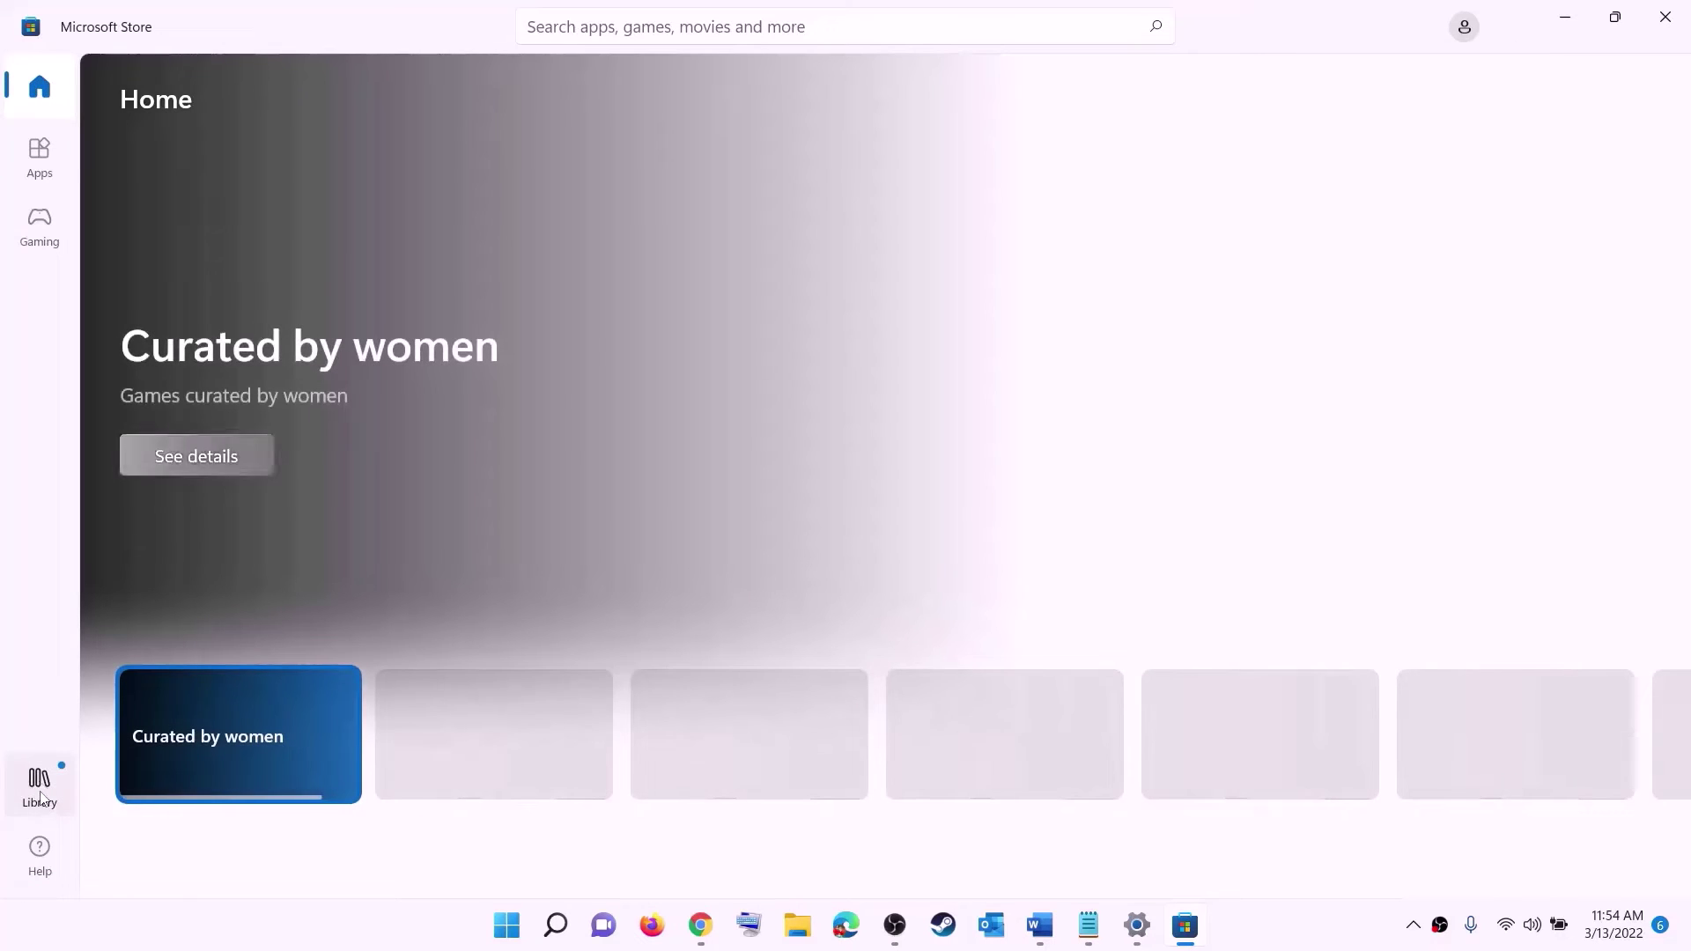
left_click(42, 797)
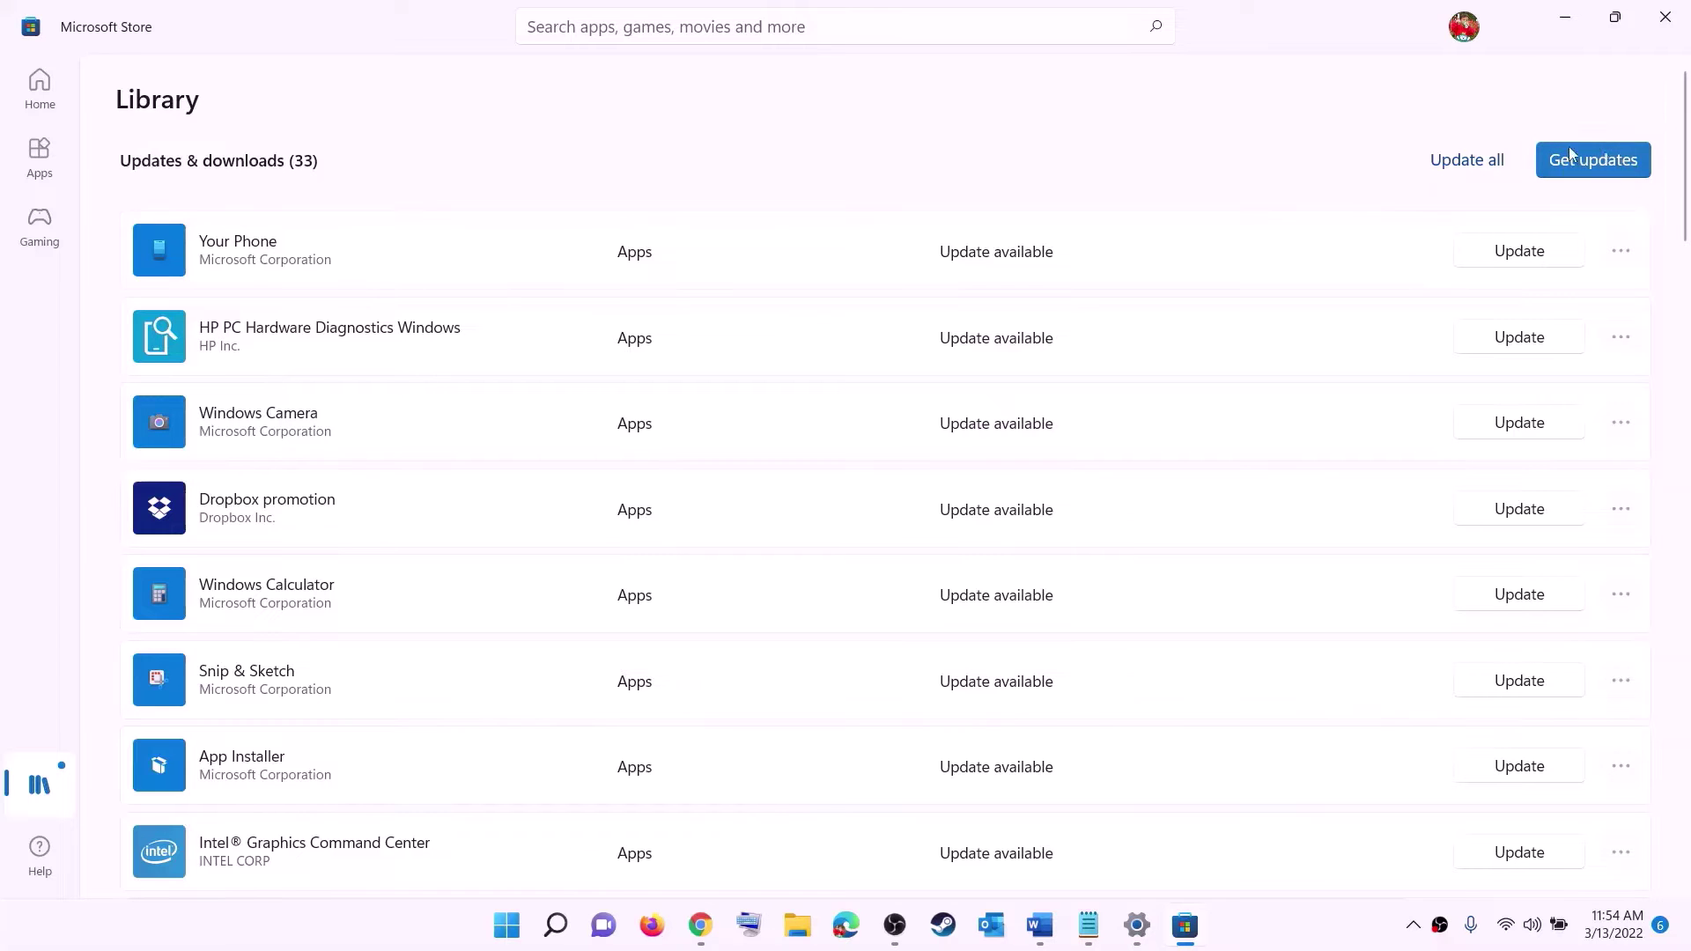
Step: Copy the Xbox Identity Provider web address from Step 7 of the Fix Marvel notes
left_click(1565, 17)
scroll(335, 511, "down", 2)
scroll(335, 511, "down", 3)
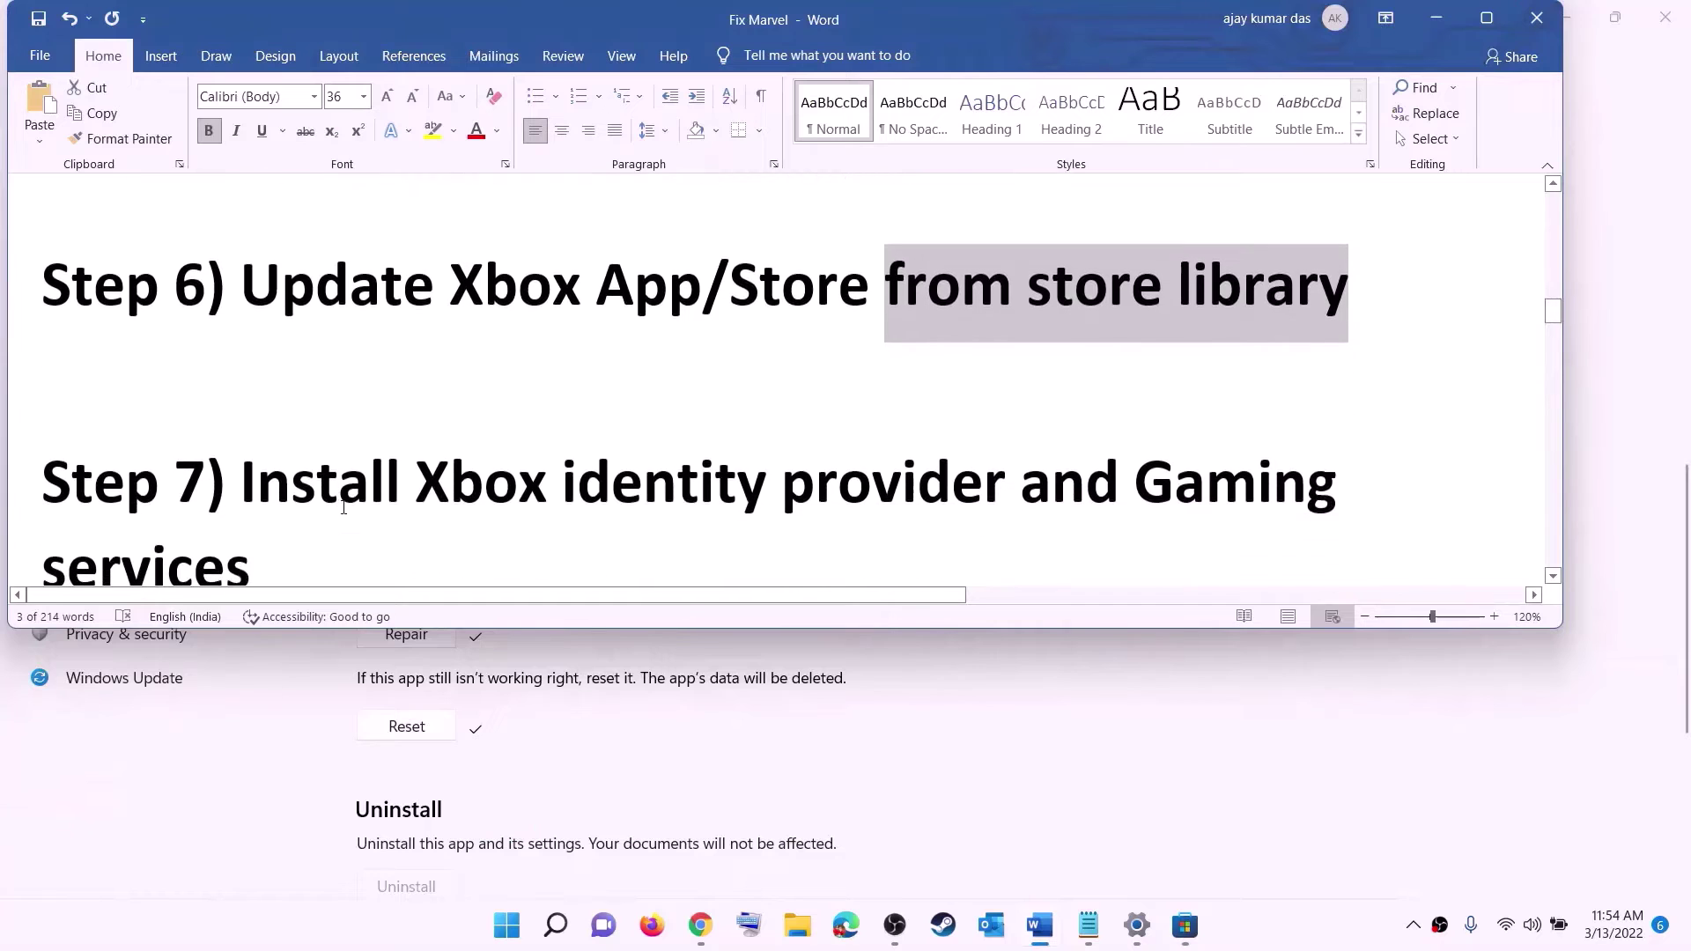
left_click_drag(417, 418, 627, 416)
key("ctrl+shift+Right")
key("ctrl+shift+Right")
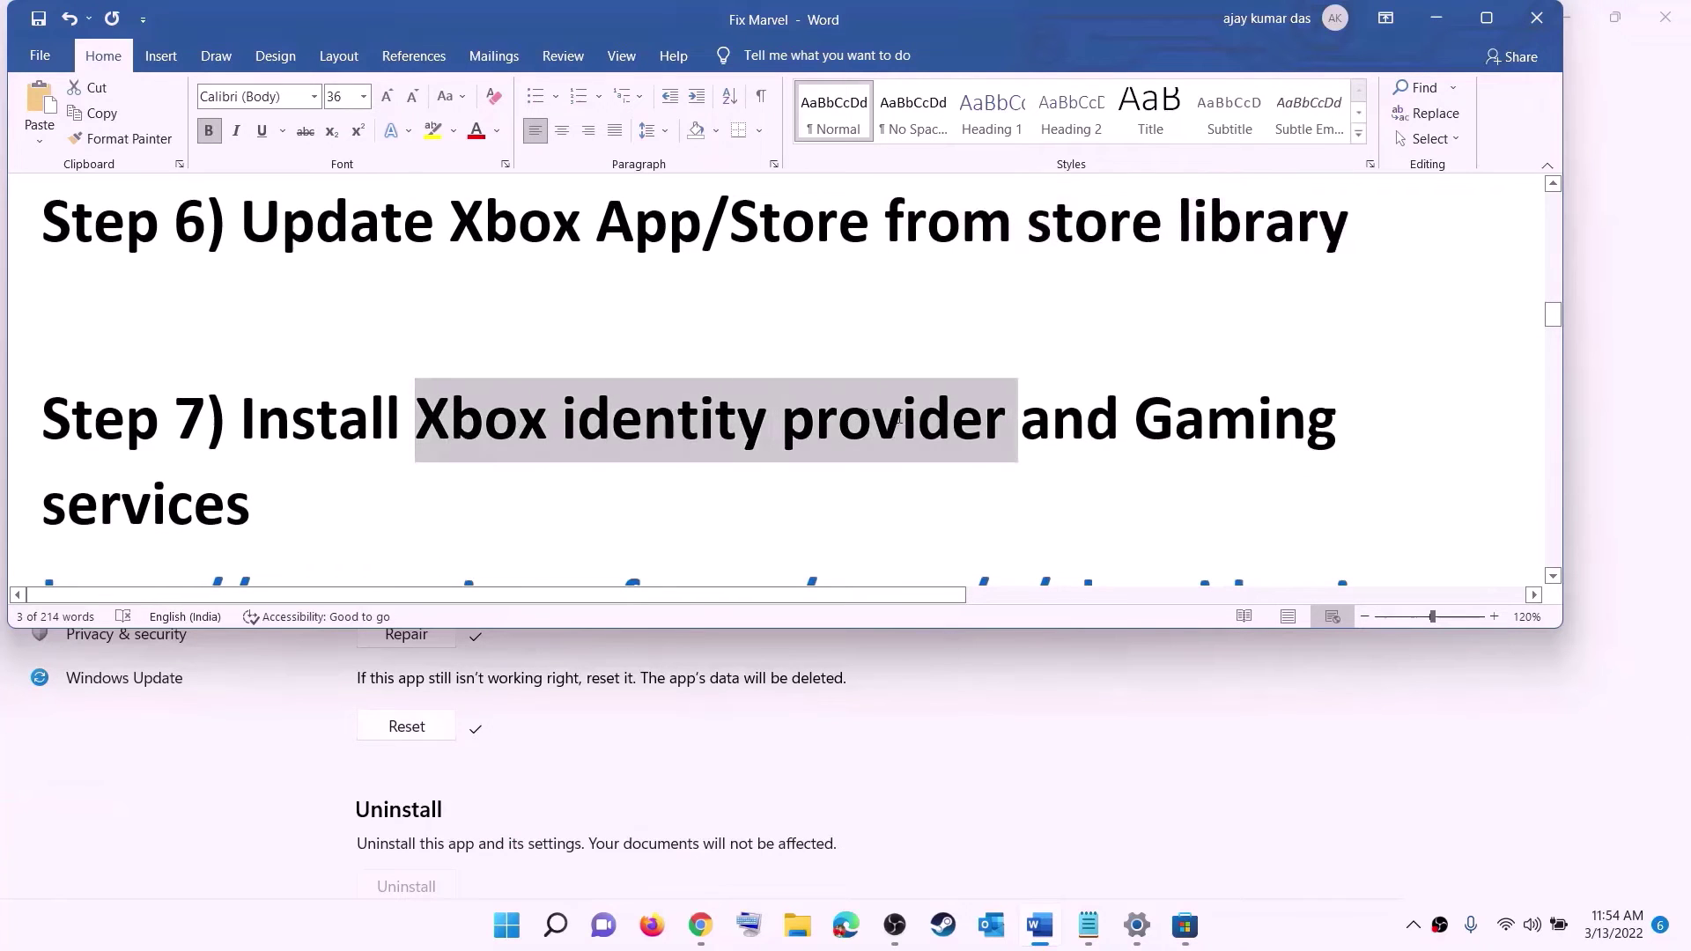
scroll(320, 474, "down", 7)
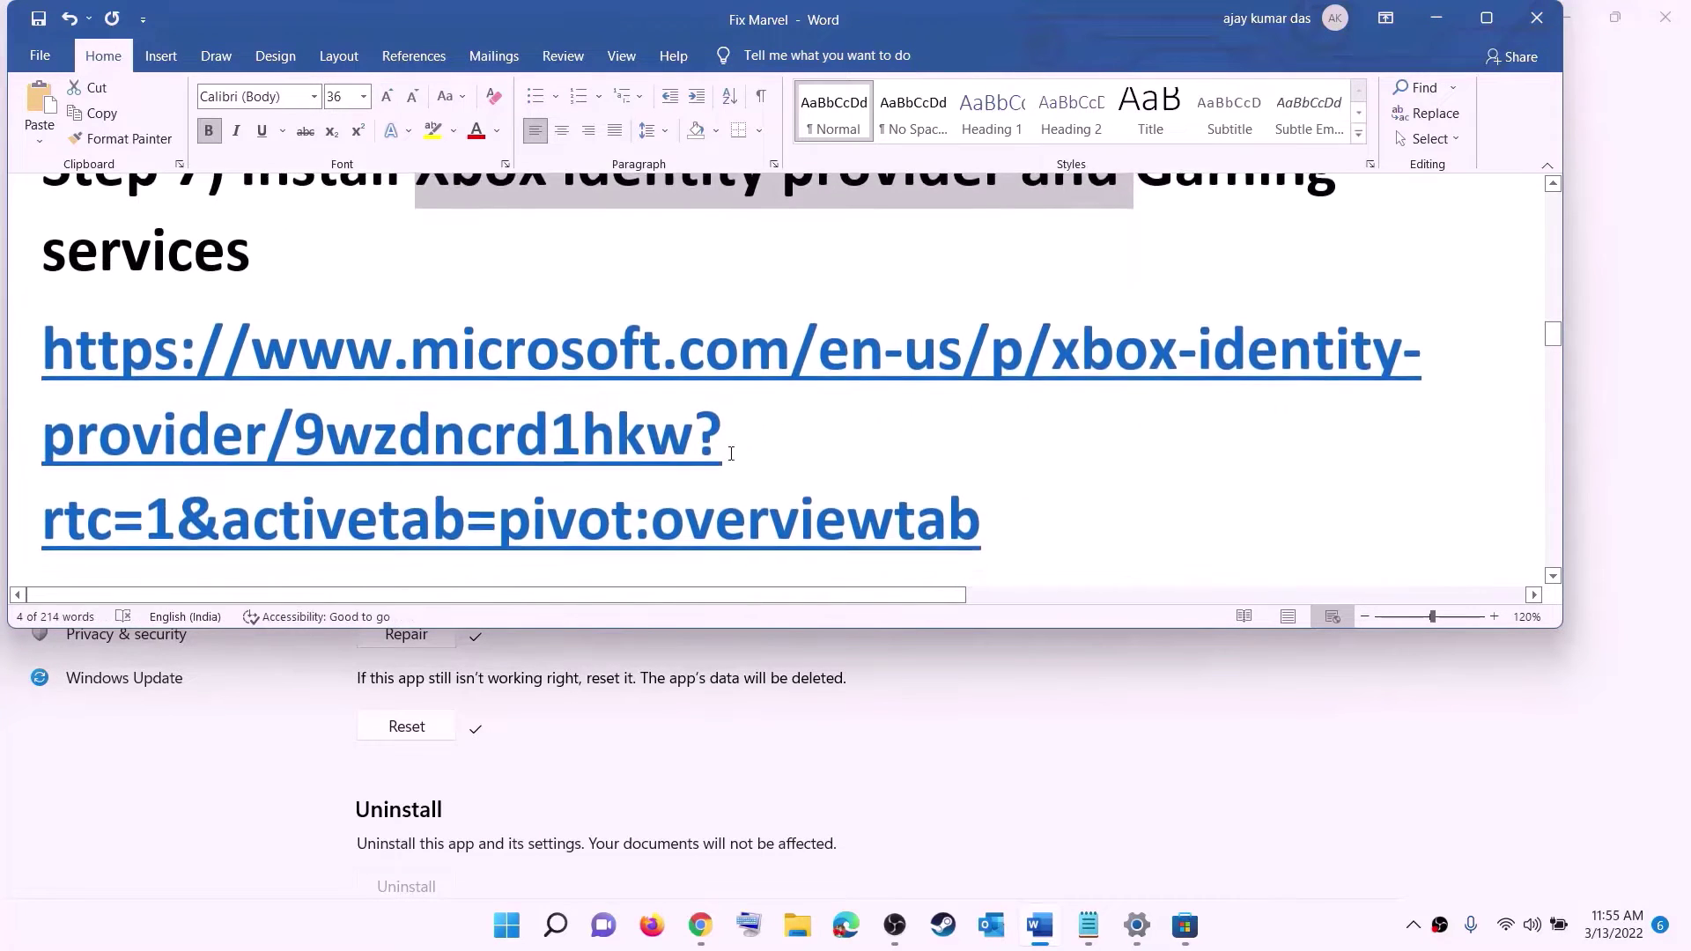
double_click(23, 313)
right_click(284, 352)
left_click(344, 394)
Step: Open the Xbox Identity Provider page in Microsoft Store using the browser's Get button
left_click(701, 926)
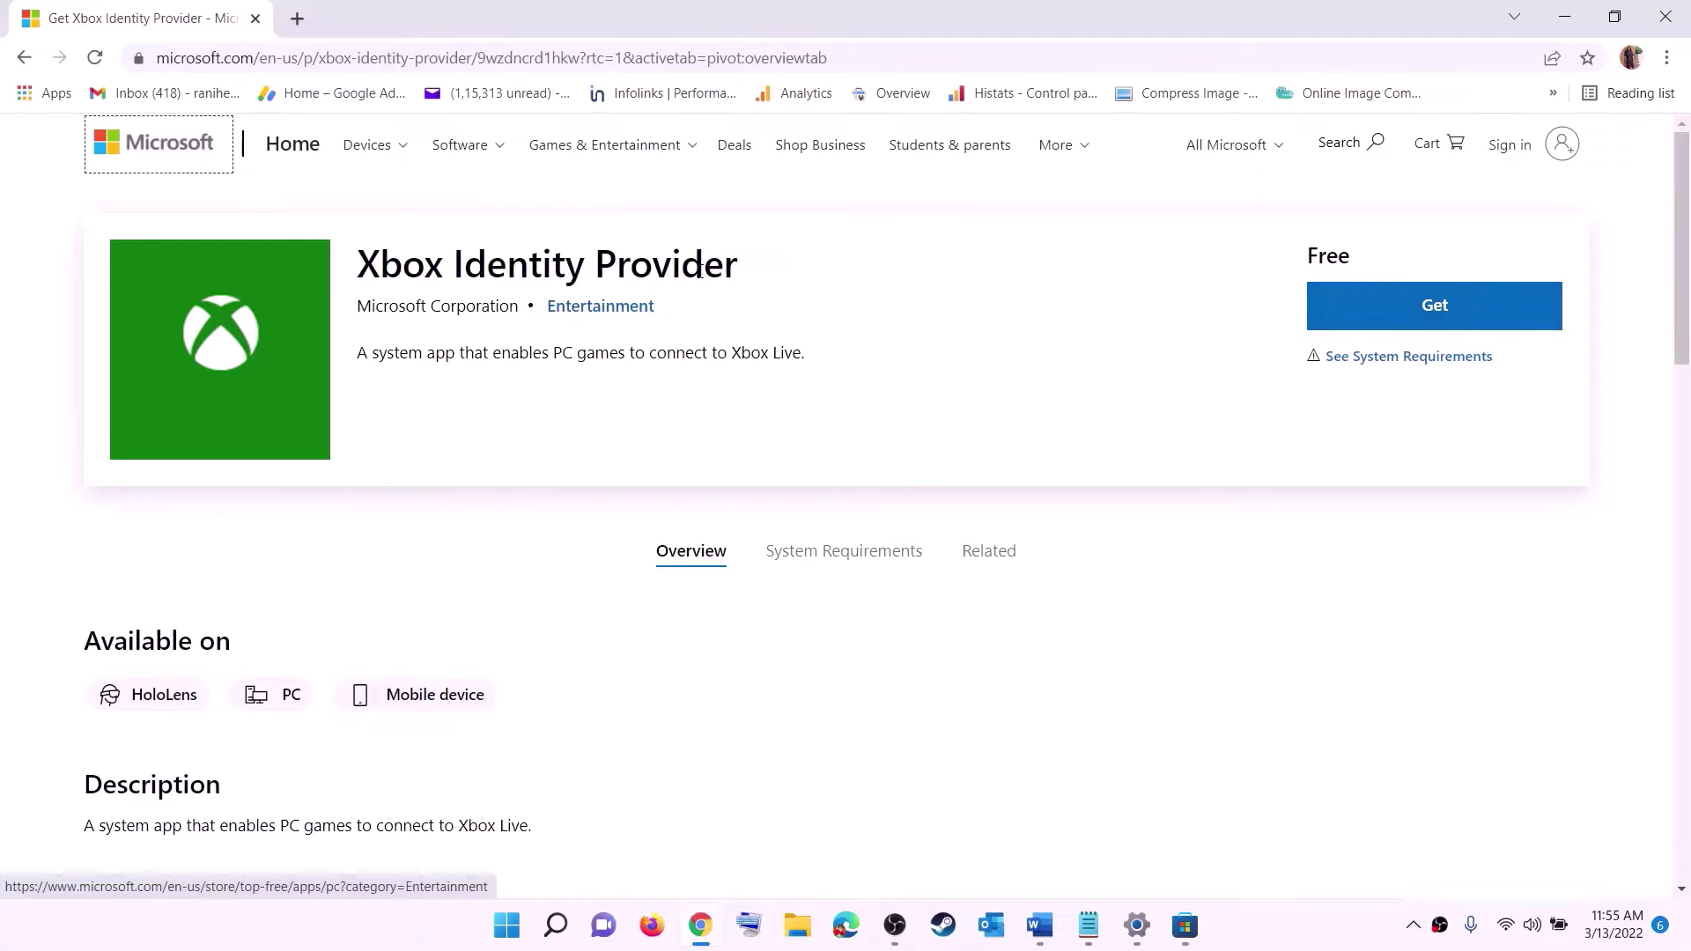
left_click(1431, 315)
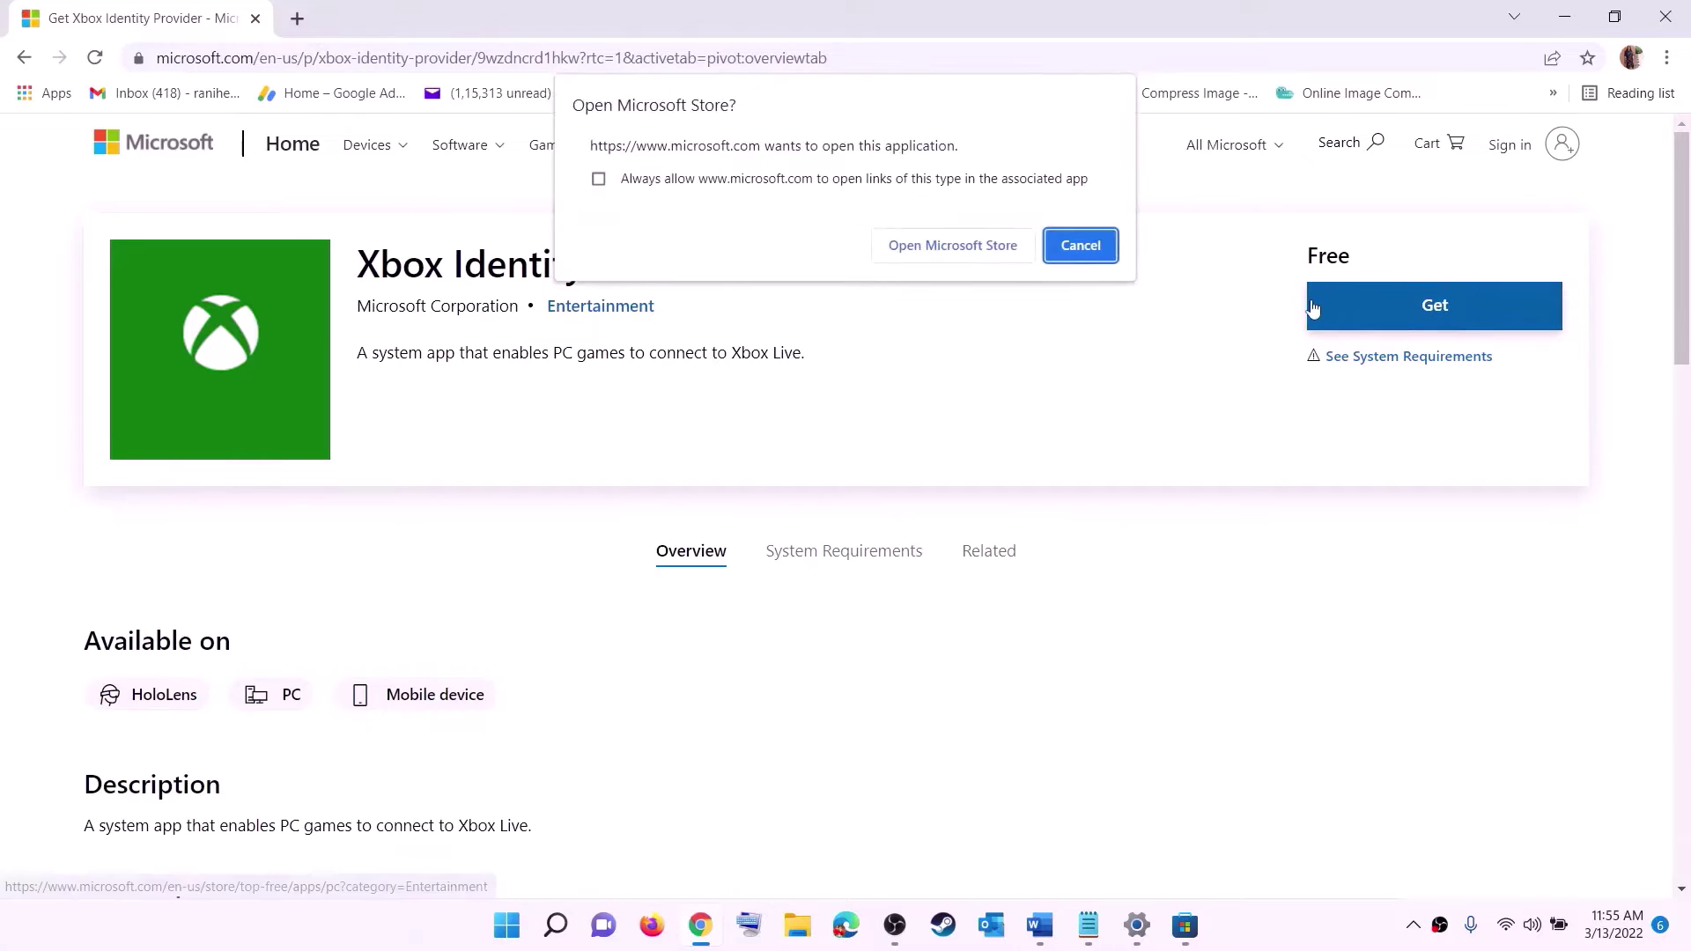
left_click(940, 254)
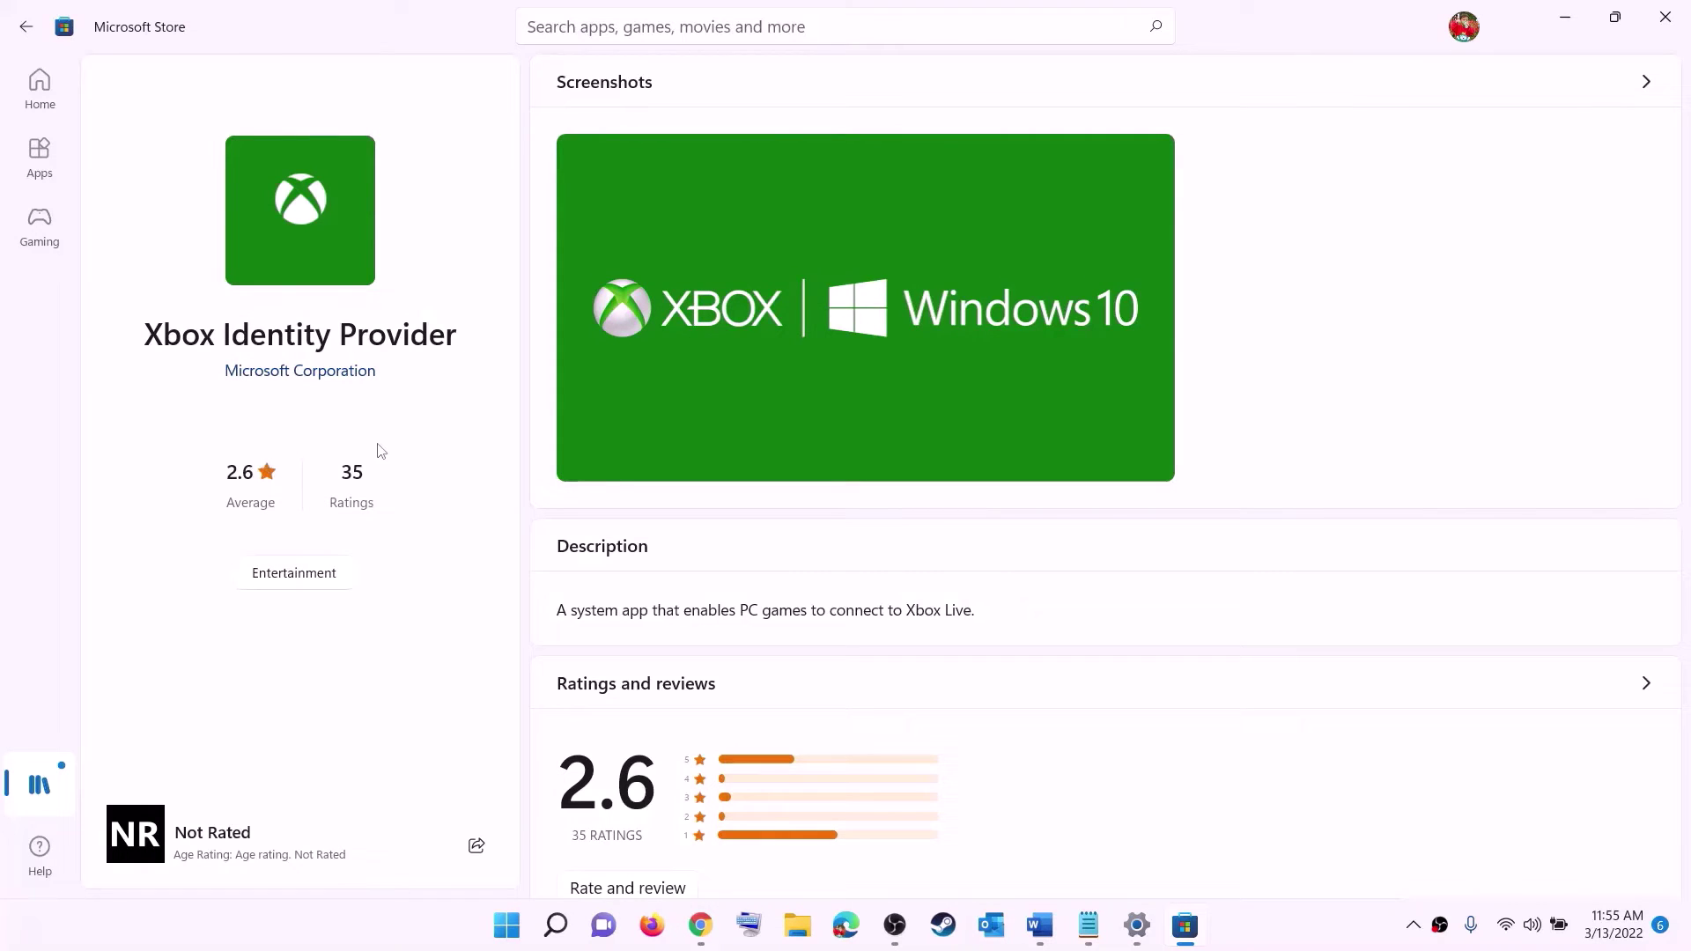
left_click_drag(145, 338, 456, 326)
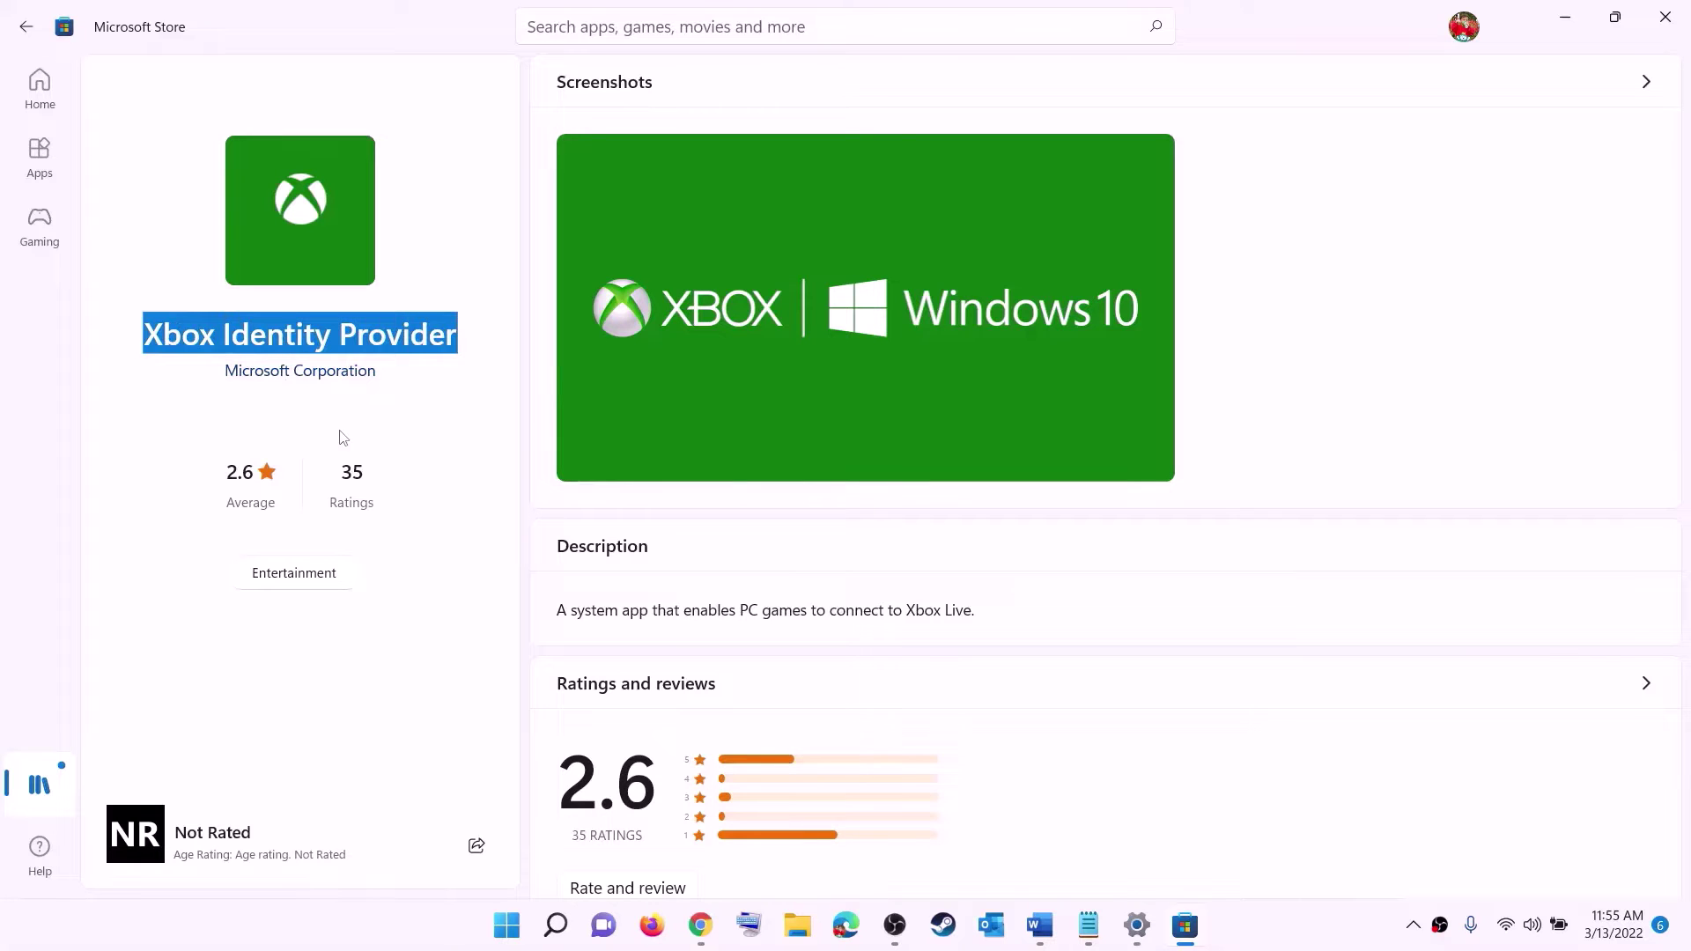
left_click(300, 428)
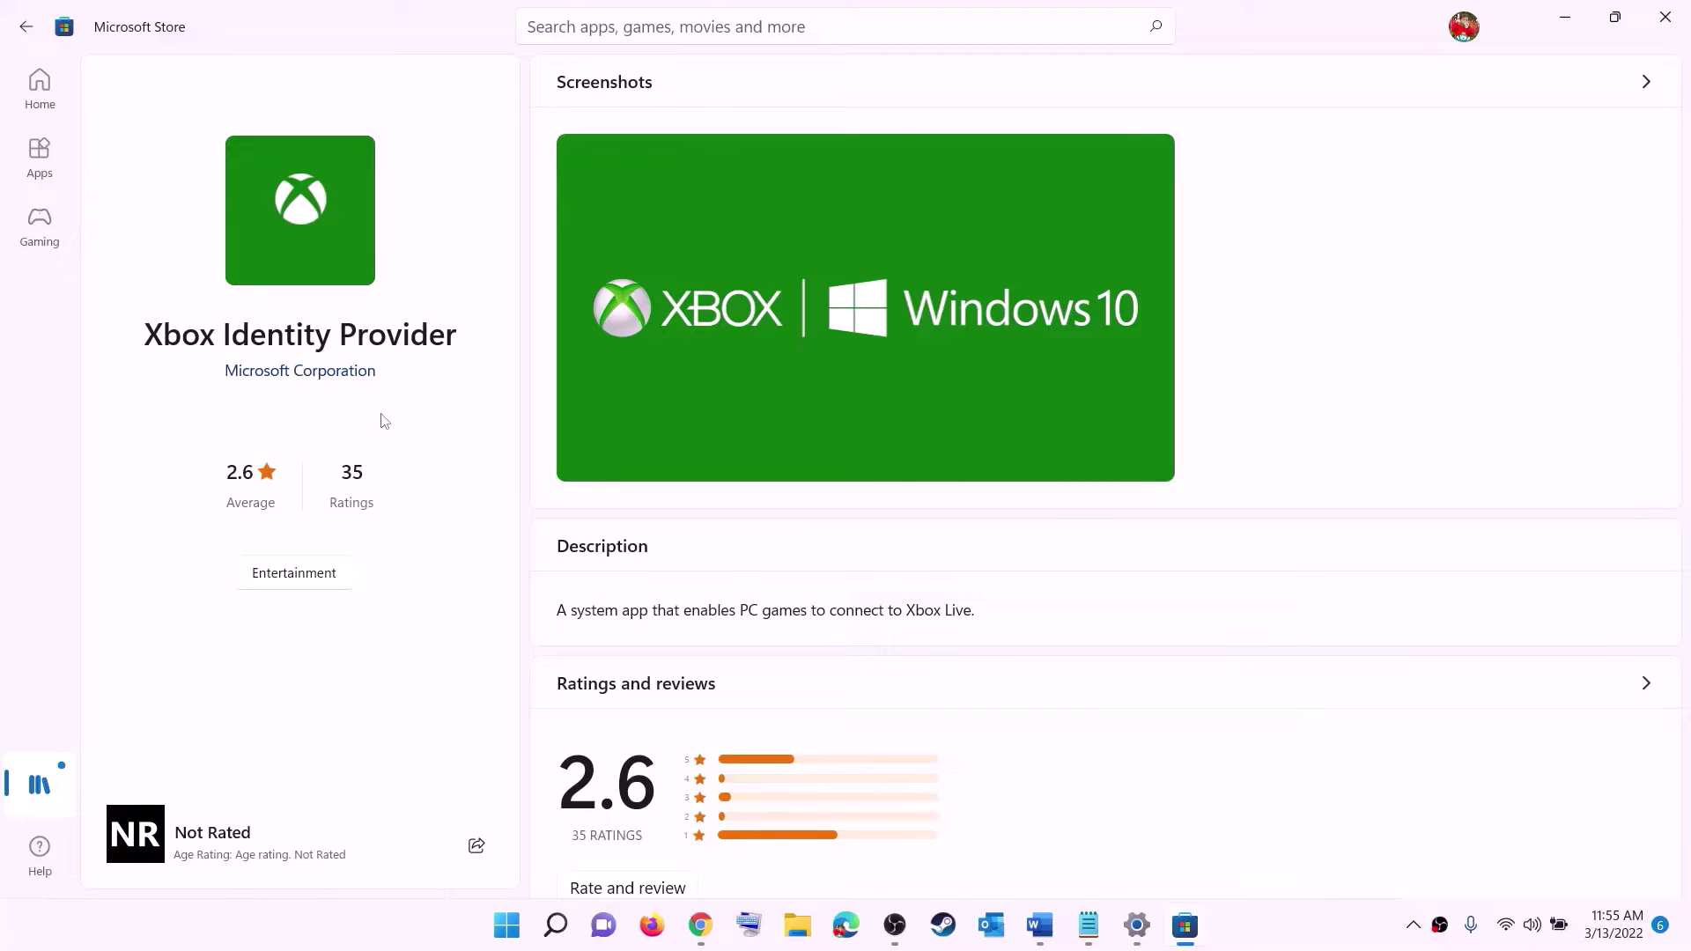
Step: Select the 'Uninstall remains of gaming service' command paragraph in the Word notes
key("alt+Tab")
left_click(1039, 925)
scroll(651, 411, "down", 3)
triple_click(628, 423)
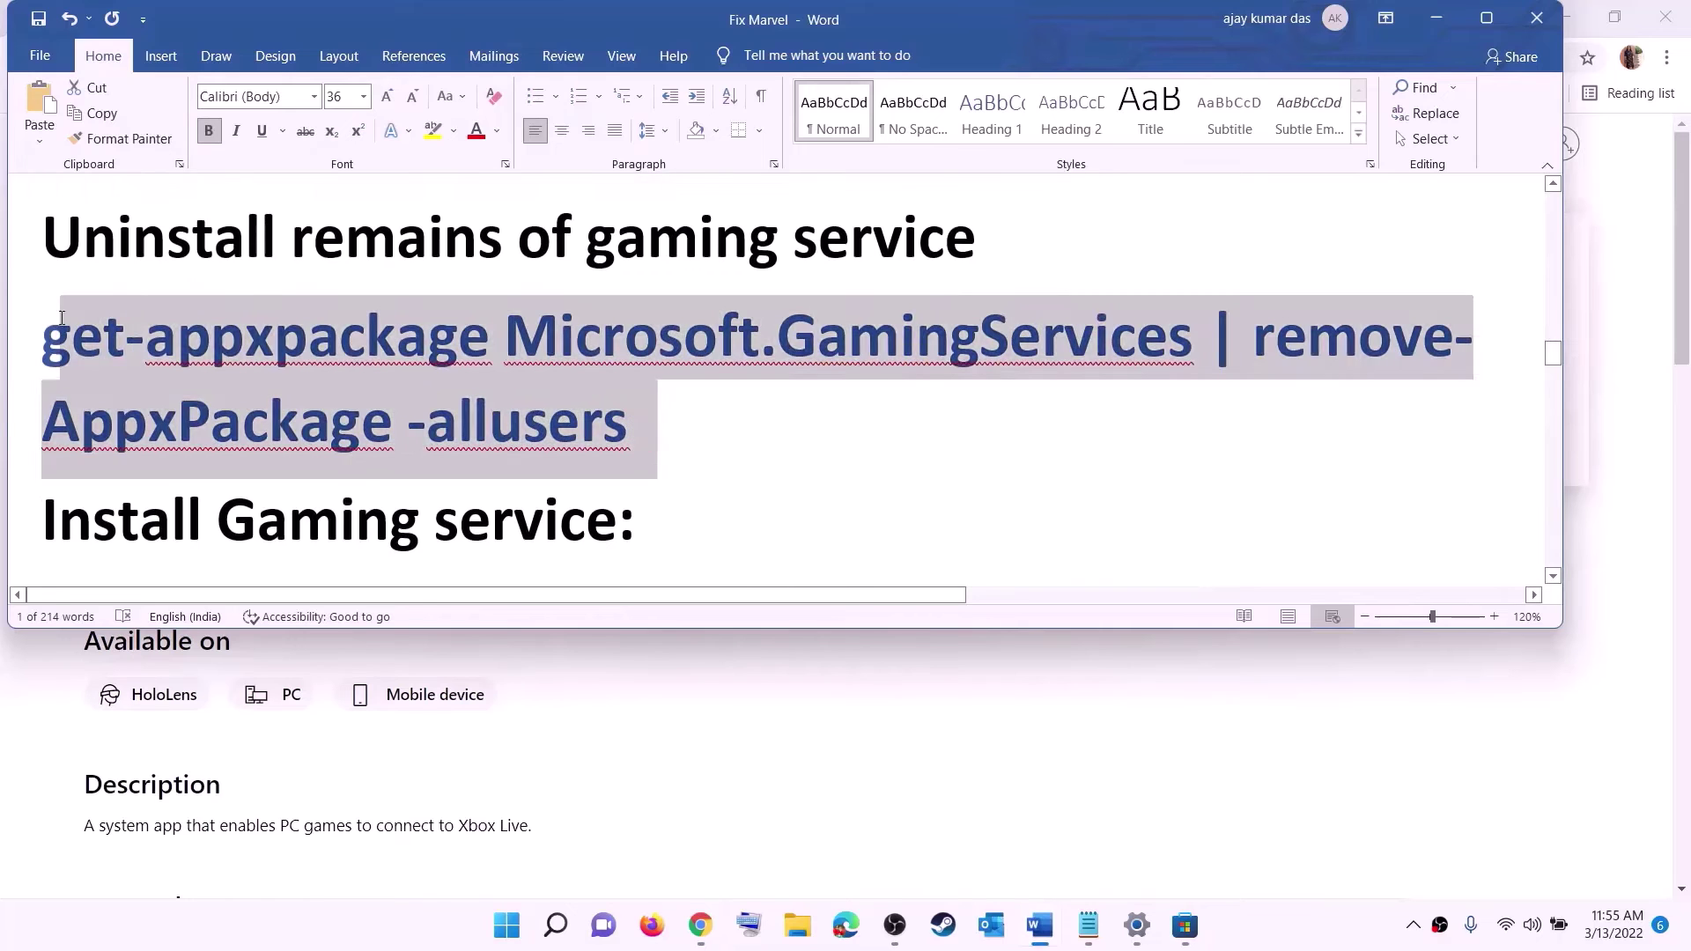
Step: Copy the get-appxpackage command and launch Windows PowerShell as administrator
right_click(183, 371)
left_click(252, 421)
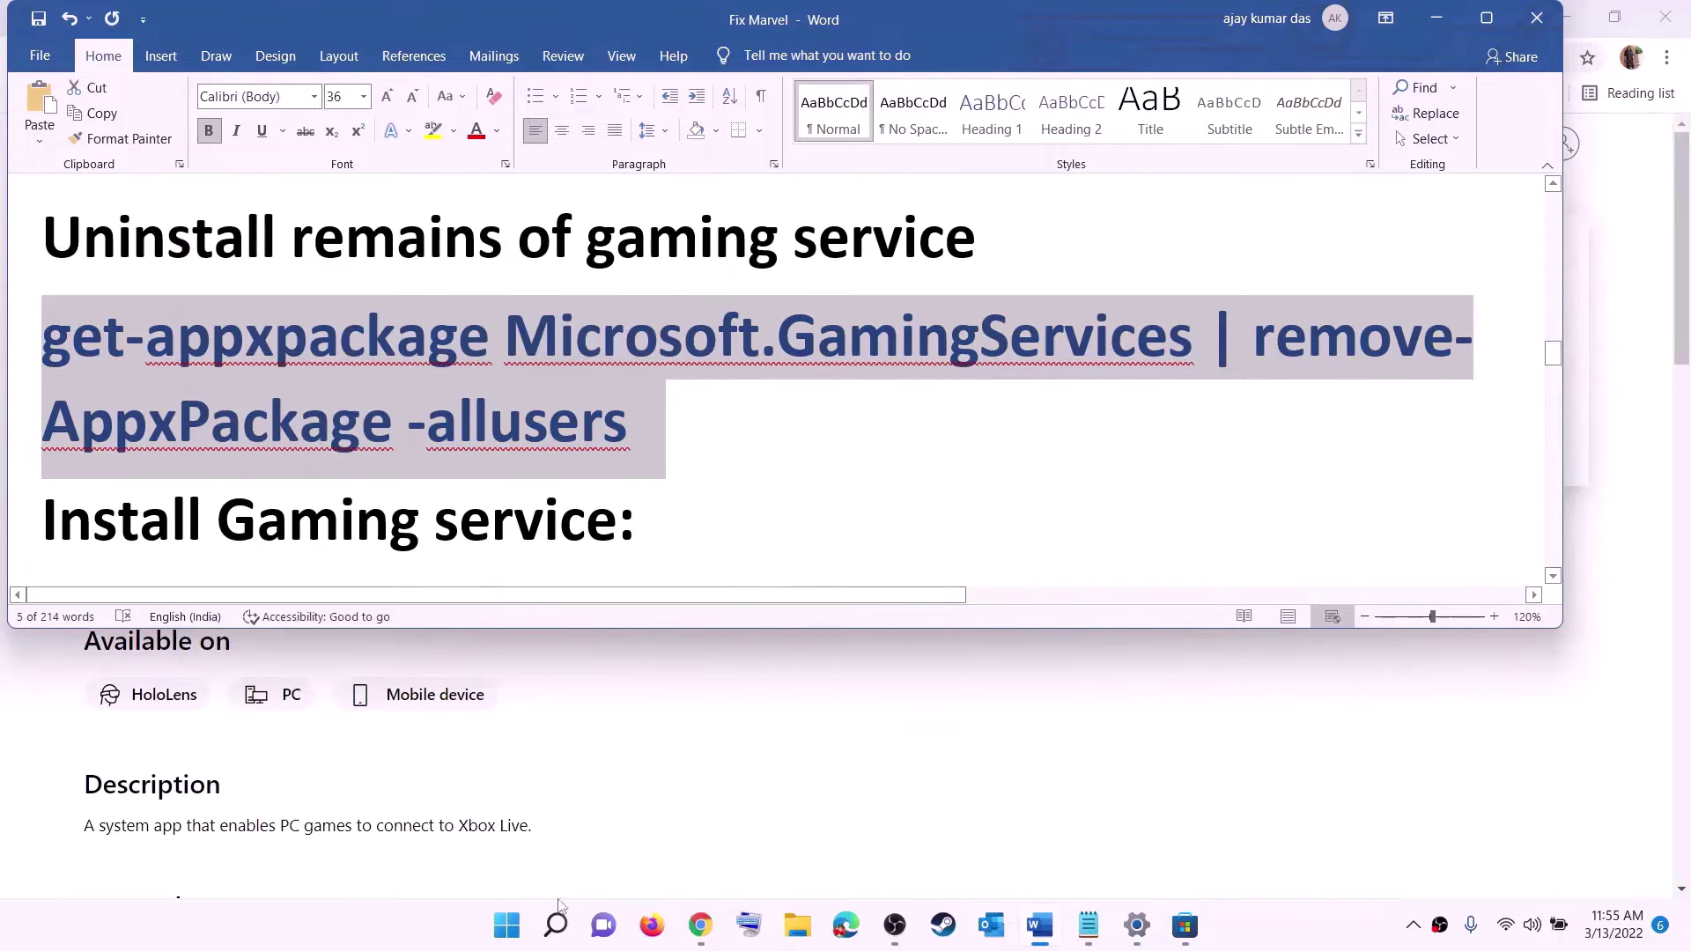
left_click(507, 924)
type("pow")
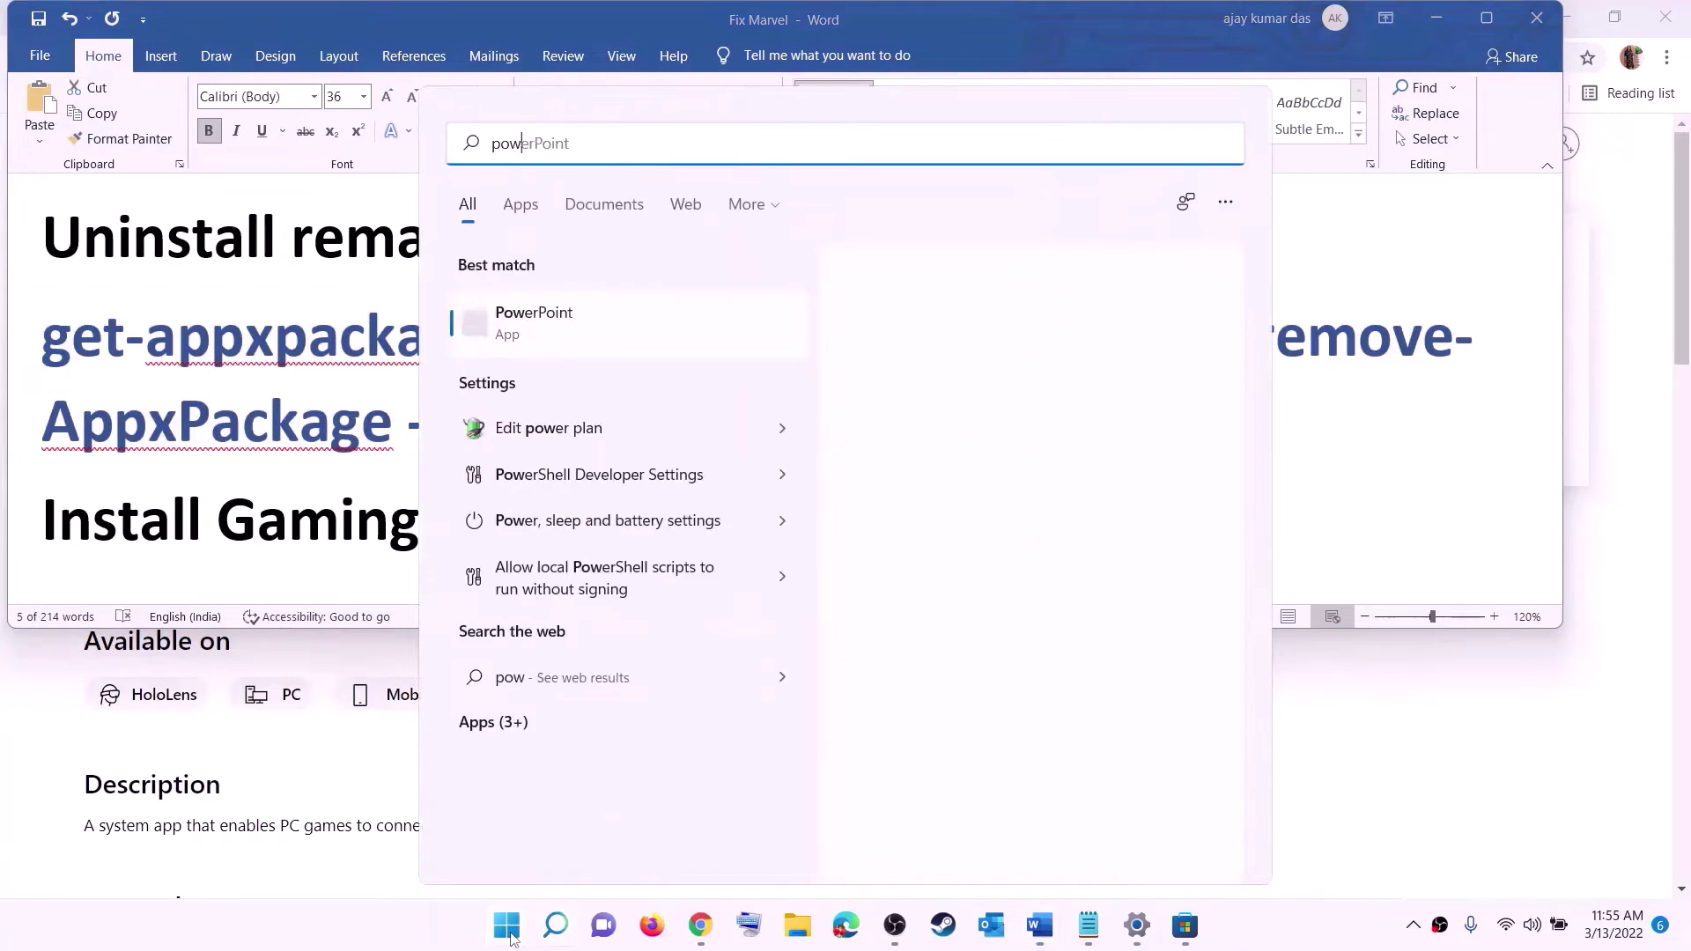
type("ershell")
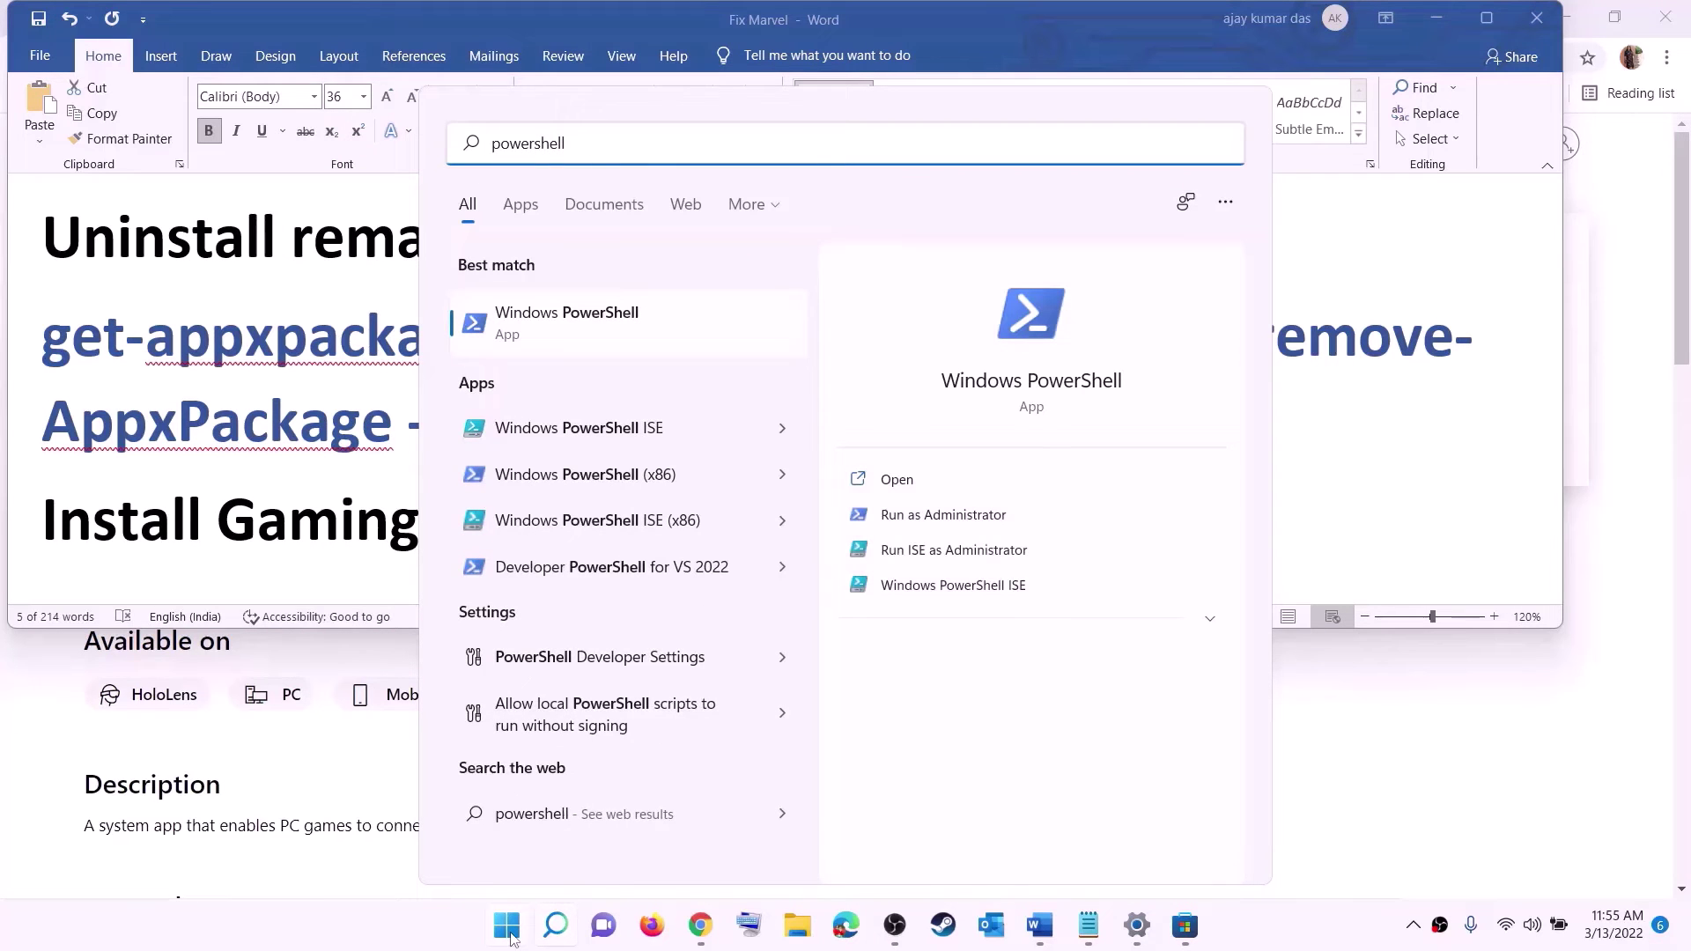
right_click(580, 338)
left_click(706, 368)
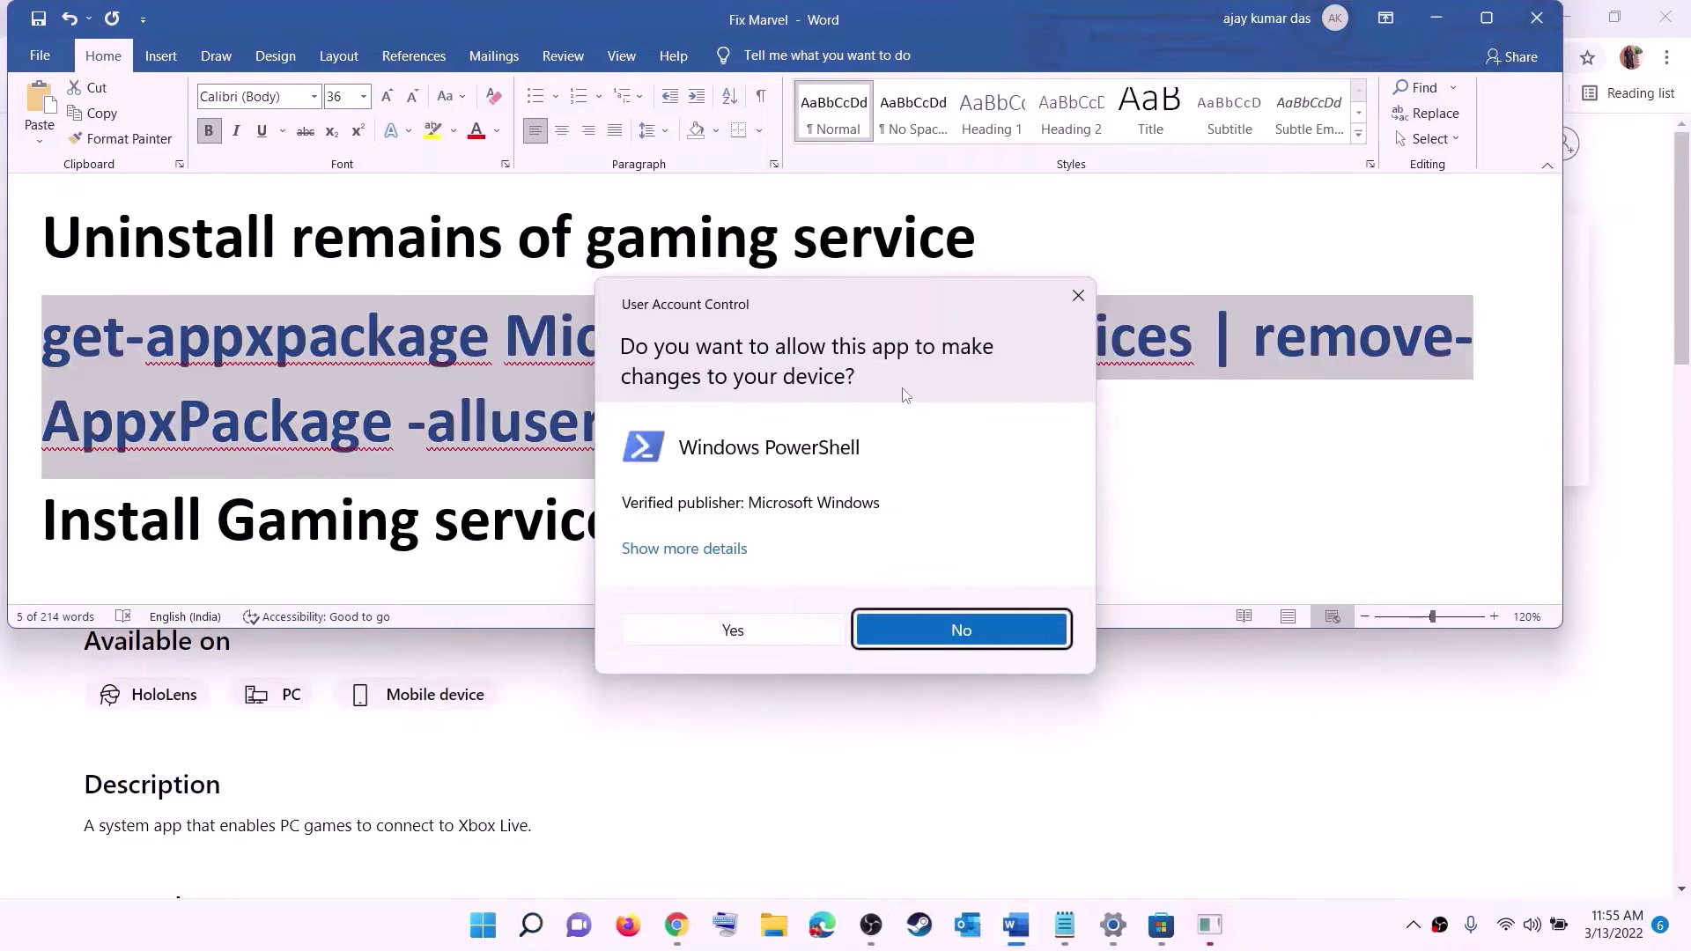
left_click(733, 631)
Step: Paste the Gaming Services removal command into the administrator PowerShell and run it
left_click_drag(610, 97, 787, 192)
key("ctrl+v")
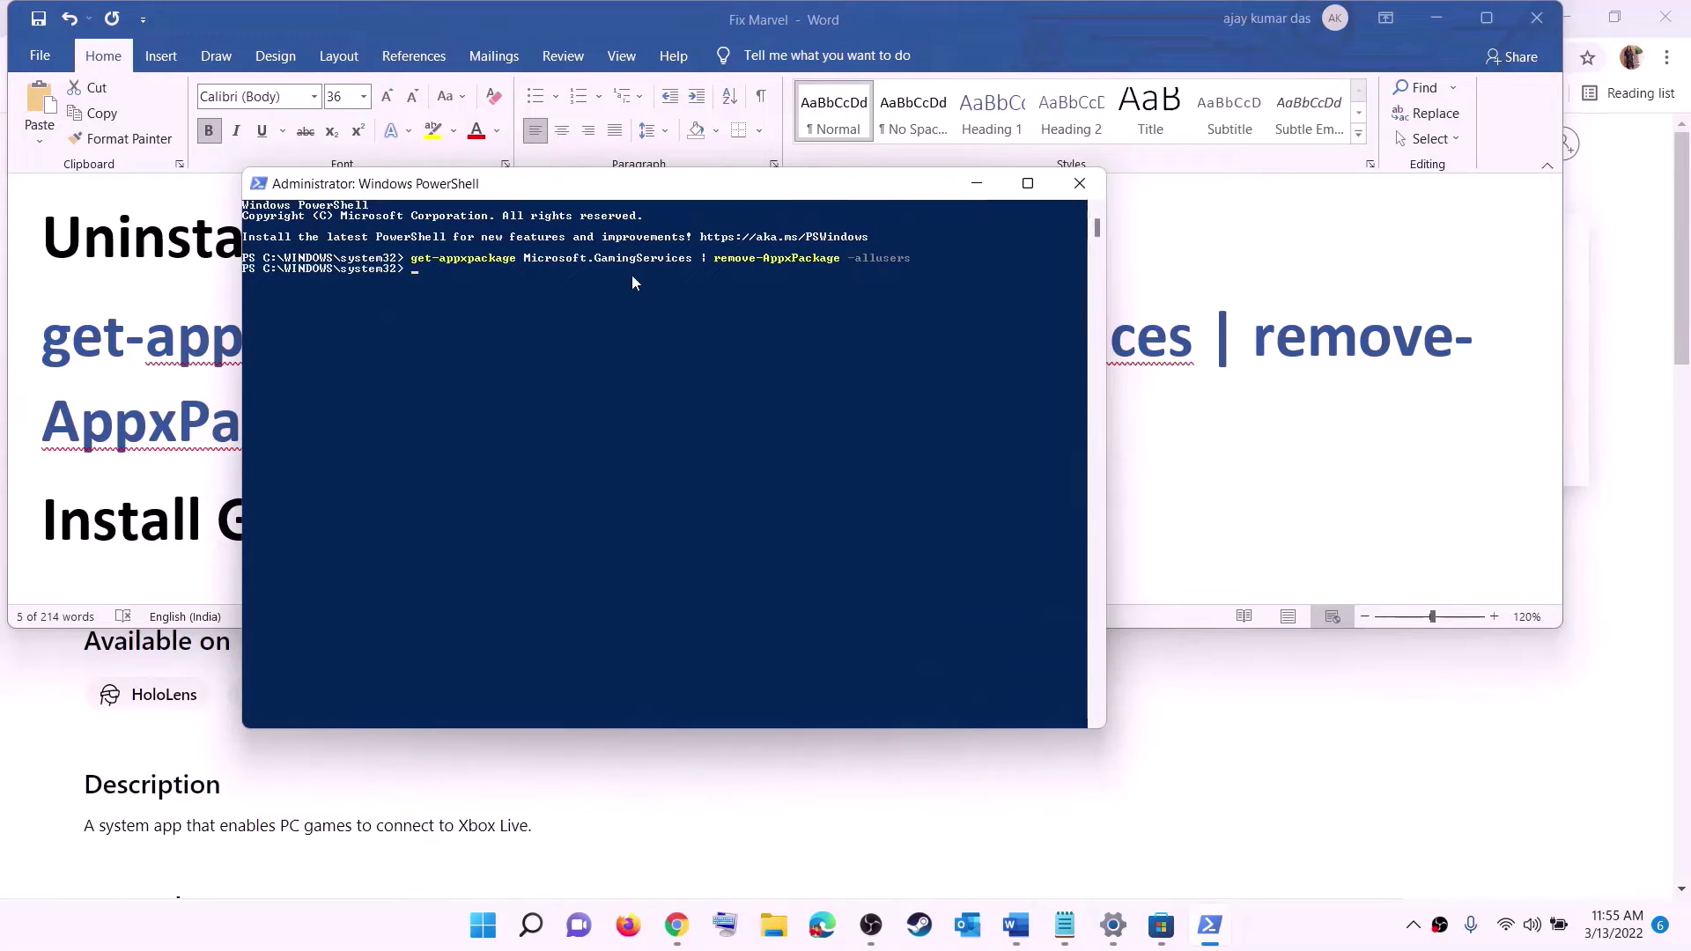
key("alt+Tab")
scroll(581, 418, "down", 3)
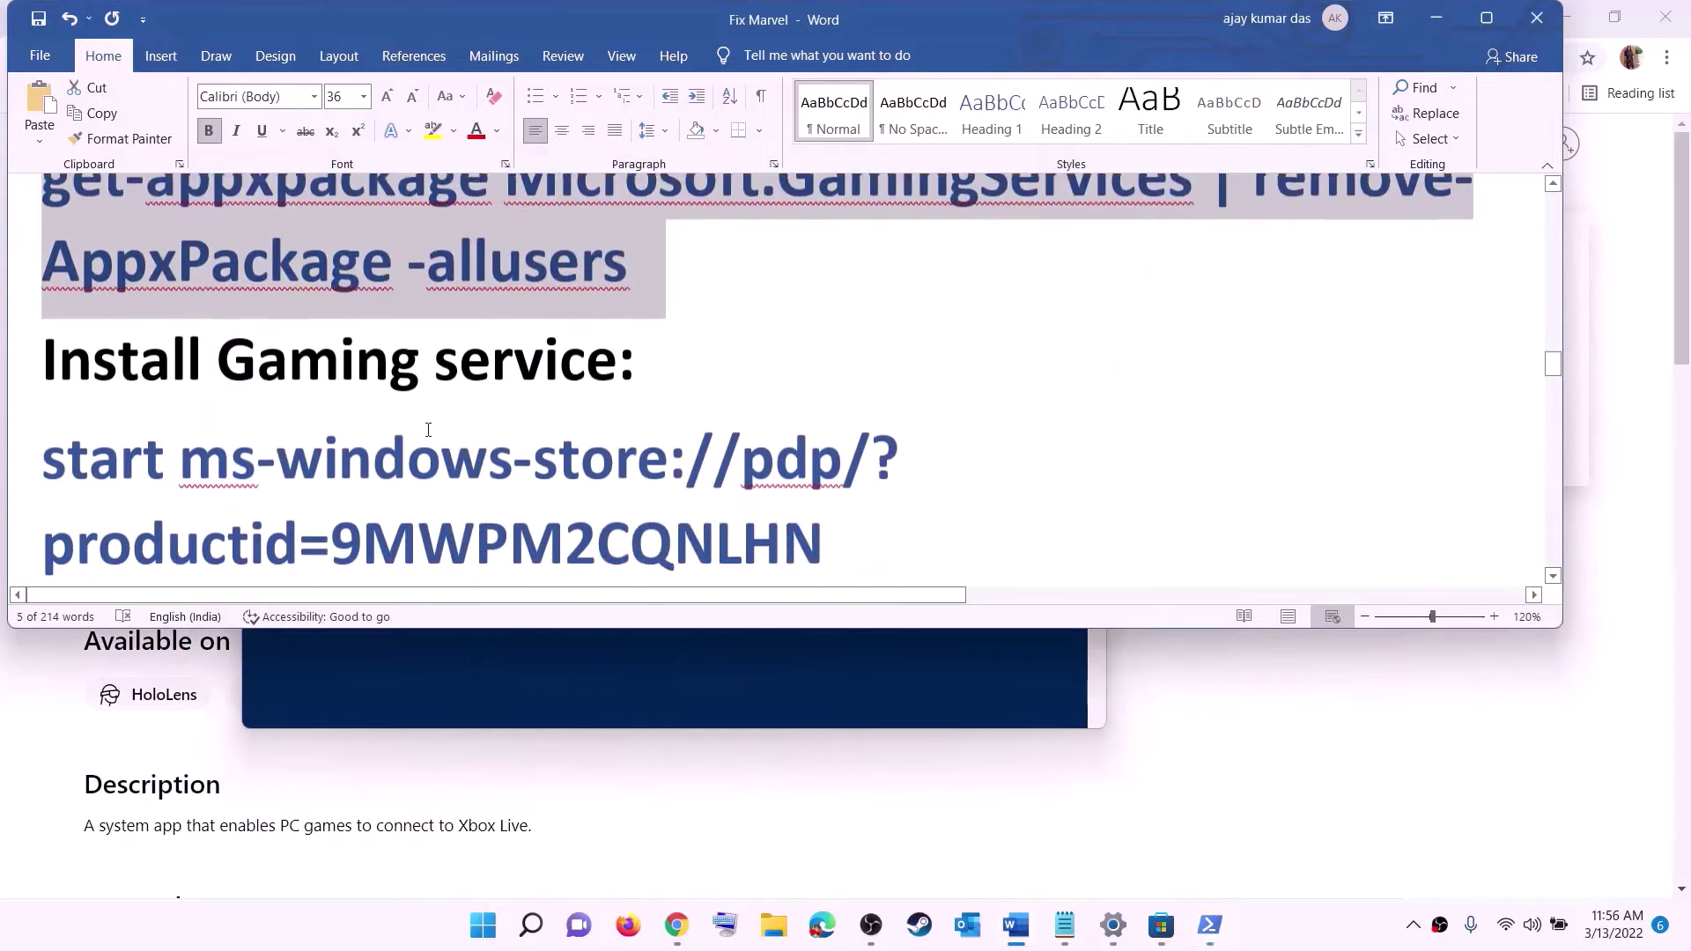
Step: Run the start ms-windows-store command in PowerShell and install Gaming Services (48.33 MB)
triple_click(183, 398)
right_click(188, 408)
left_click(226, 438)
key("alt+Tab")
right_click(504, 377)
key("Return")
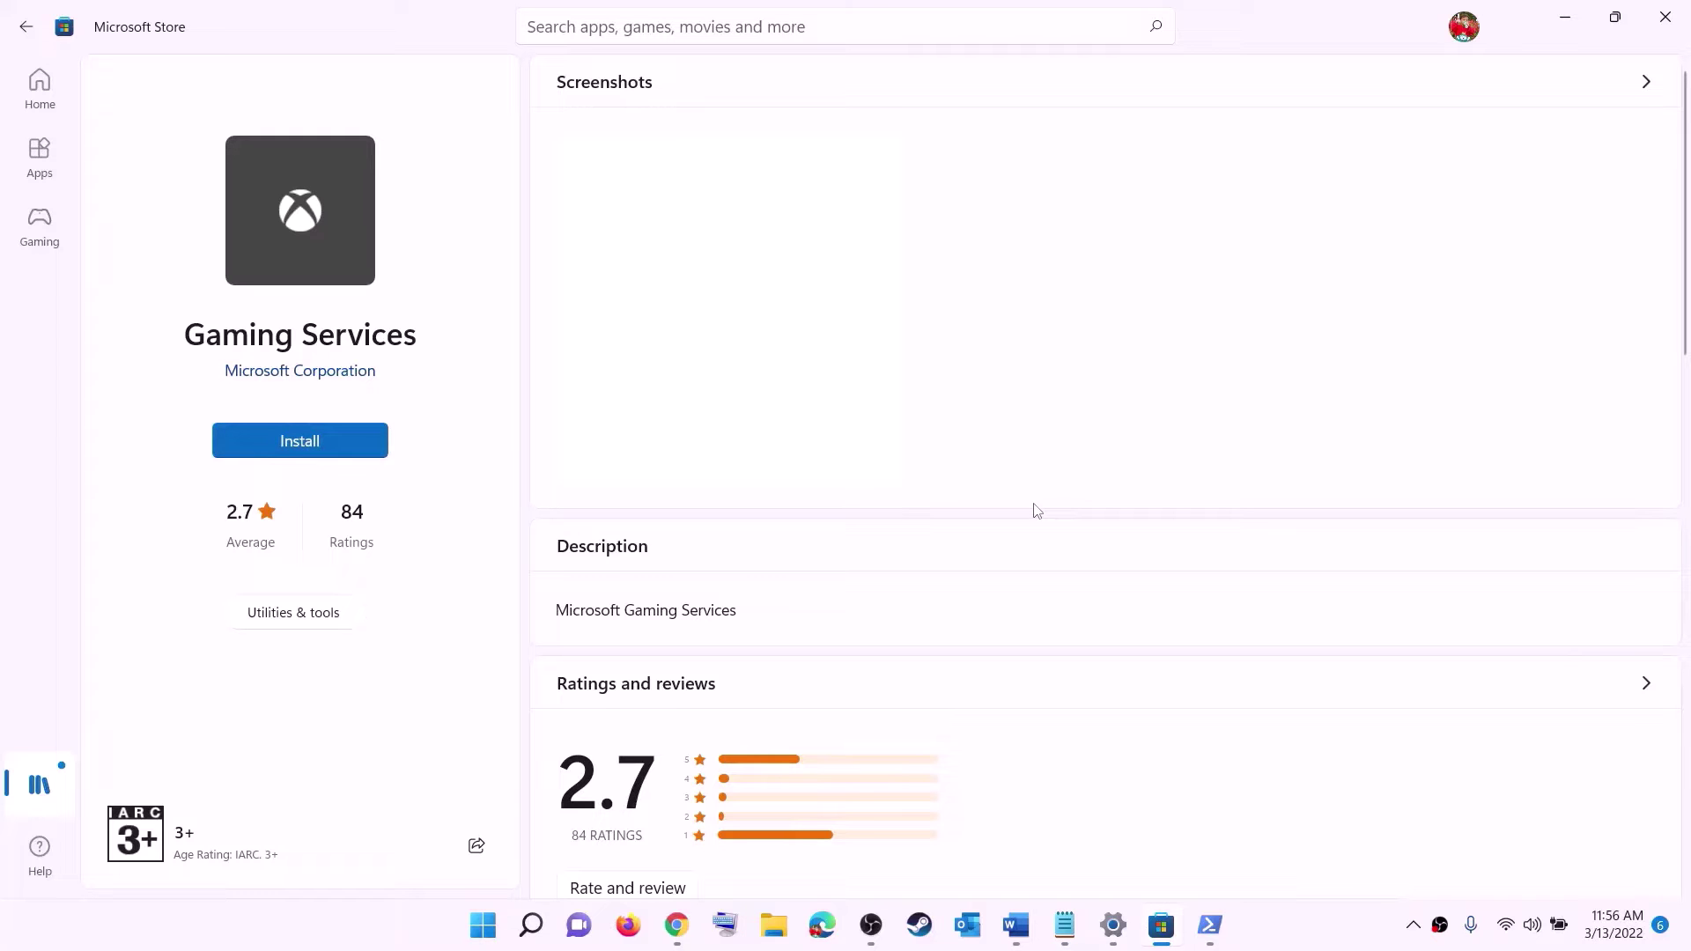
left_click(749, 634)
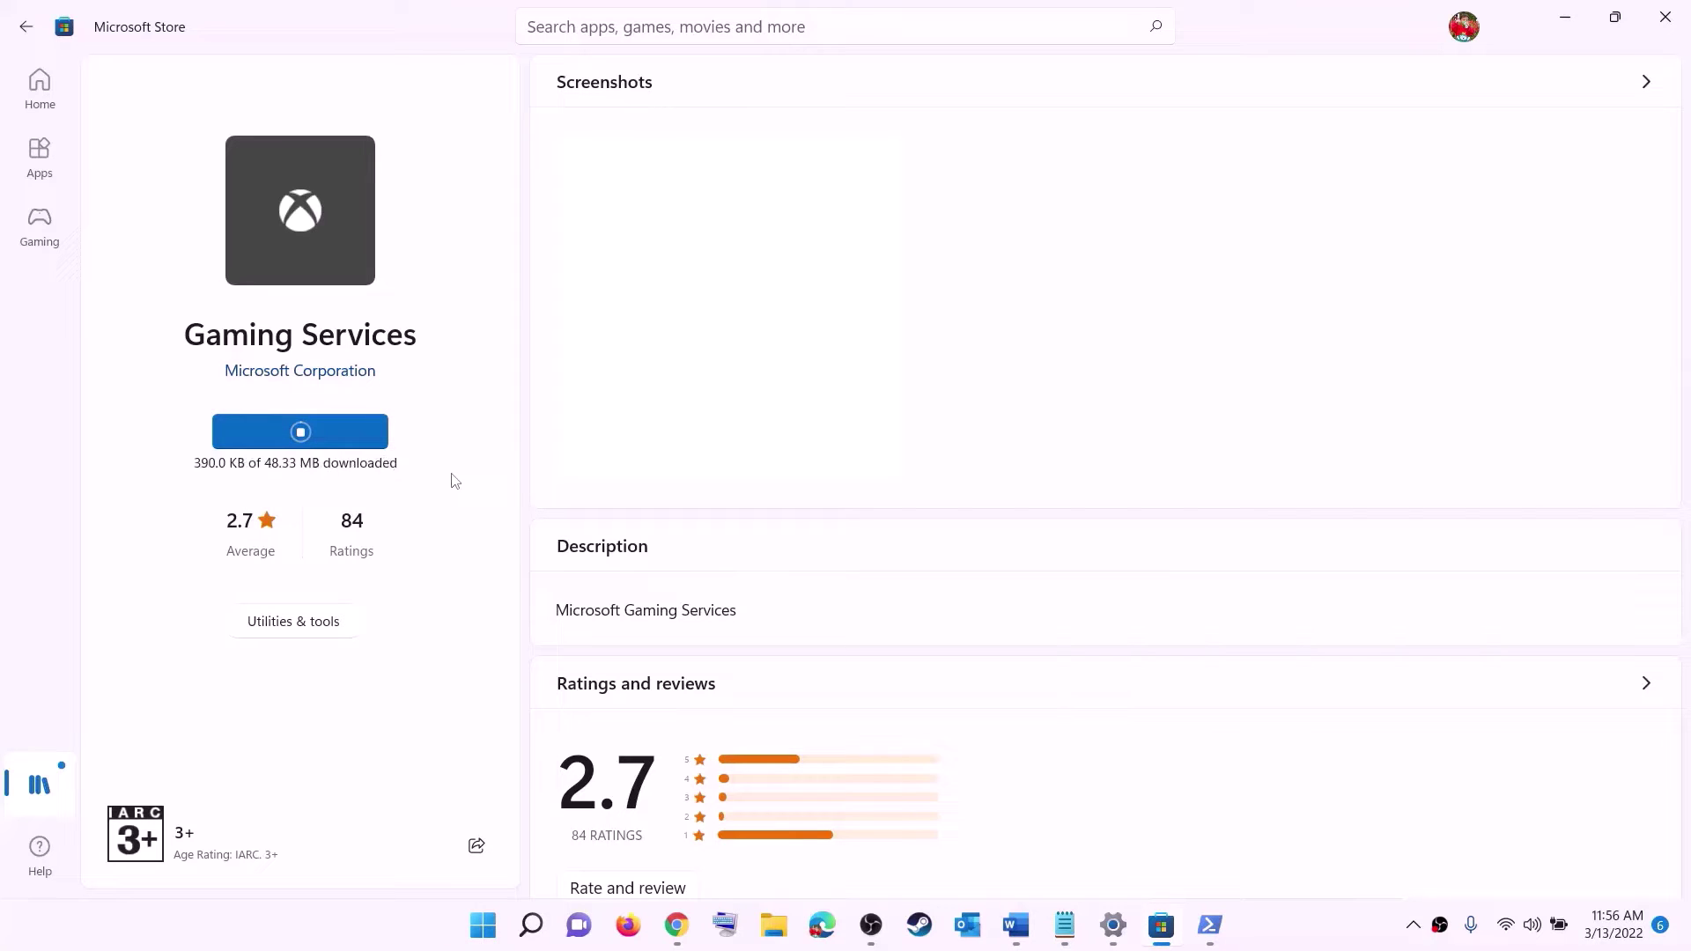
left_click(1017, 926)
scroll(561, 455, "down", 5)
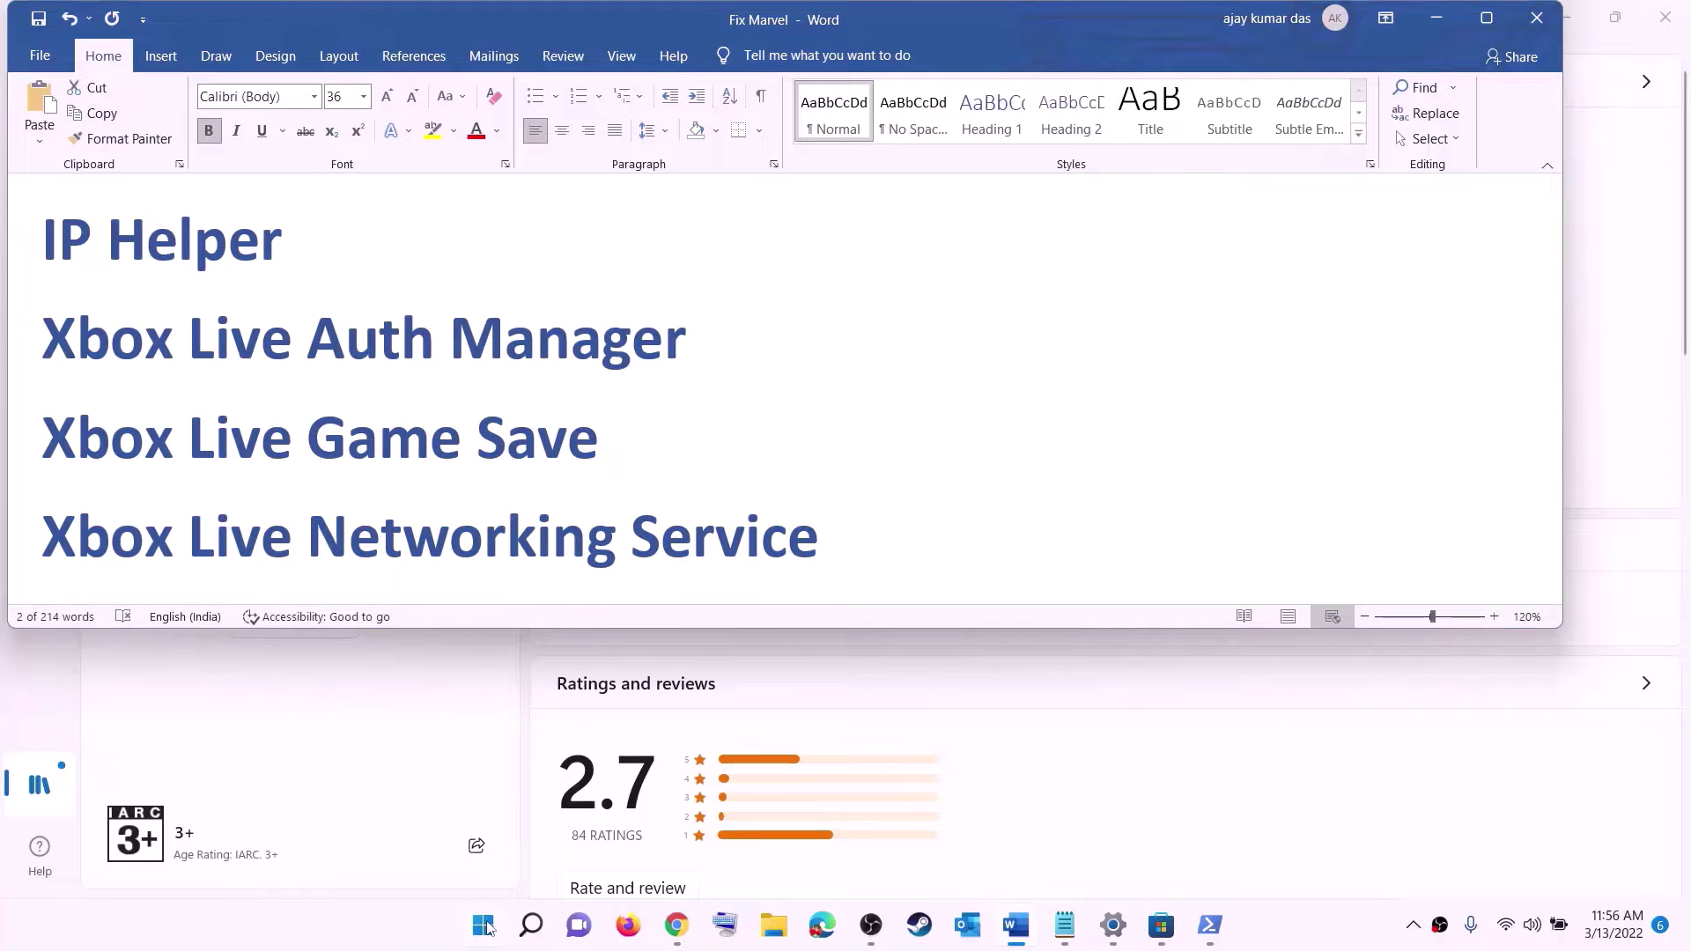
Step: Open Services and apply Automatic startup to the IP Helper service
left_click(487, 927)
type("serv")
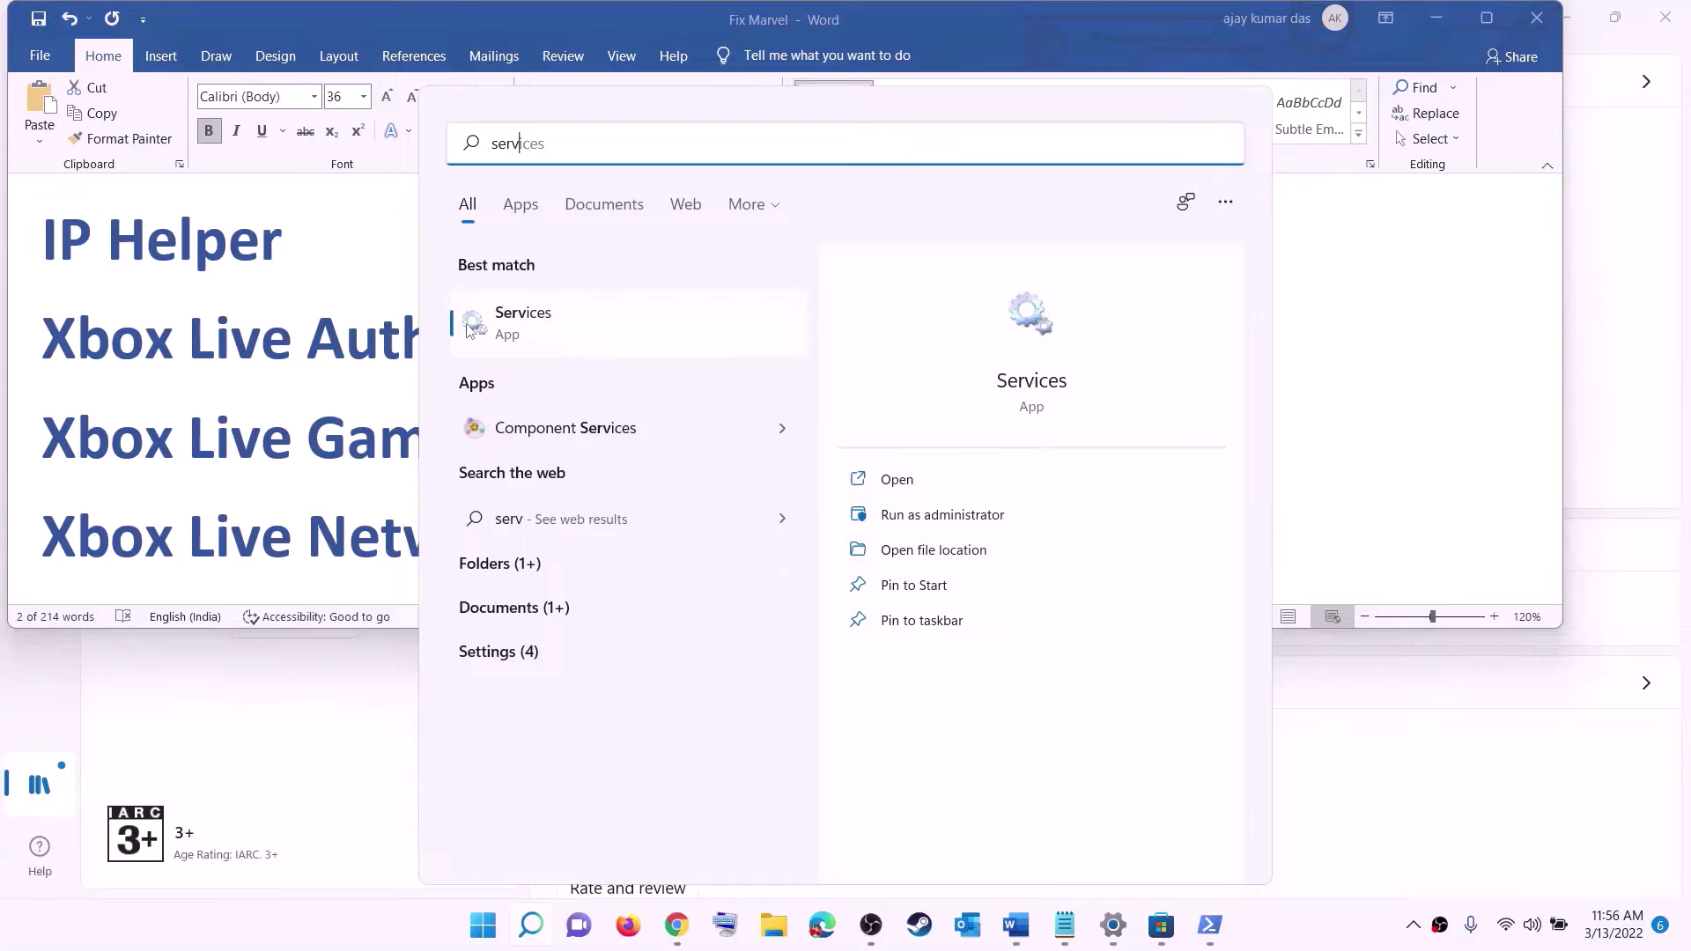
type("ic")
left_click(471, 326)
left_click(486, 526)
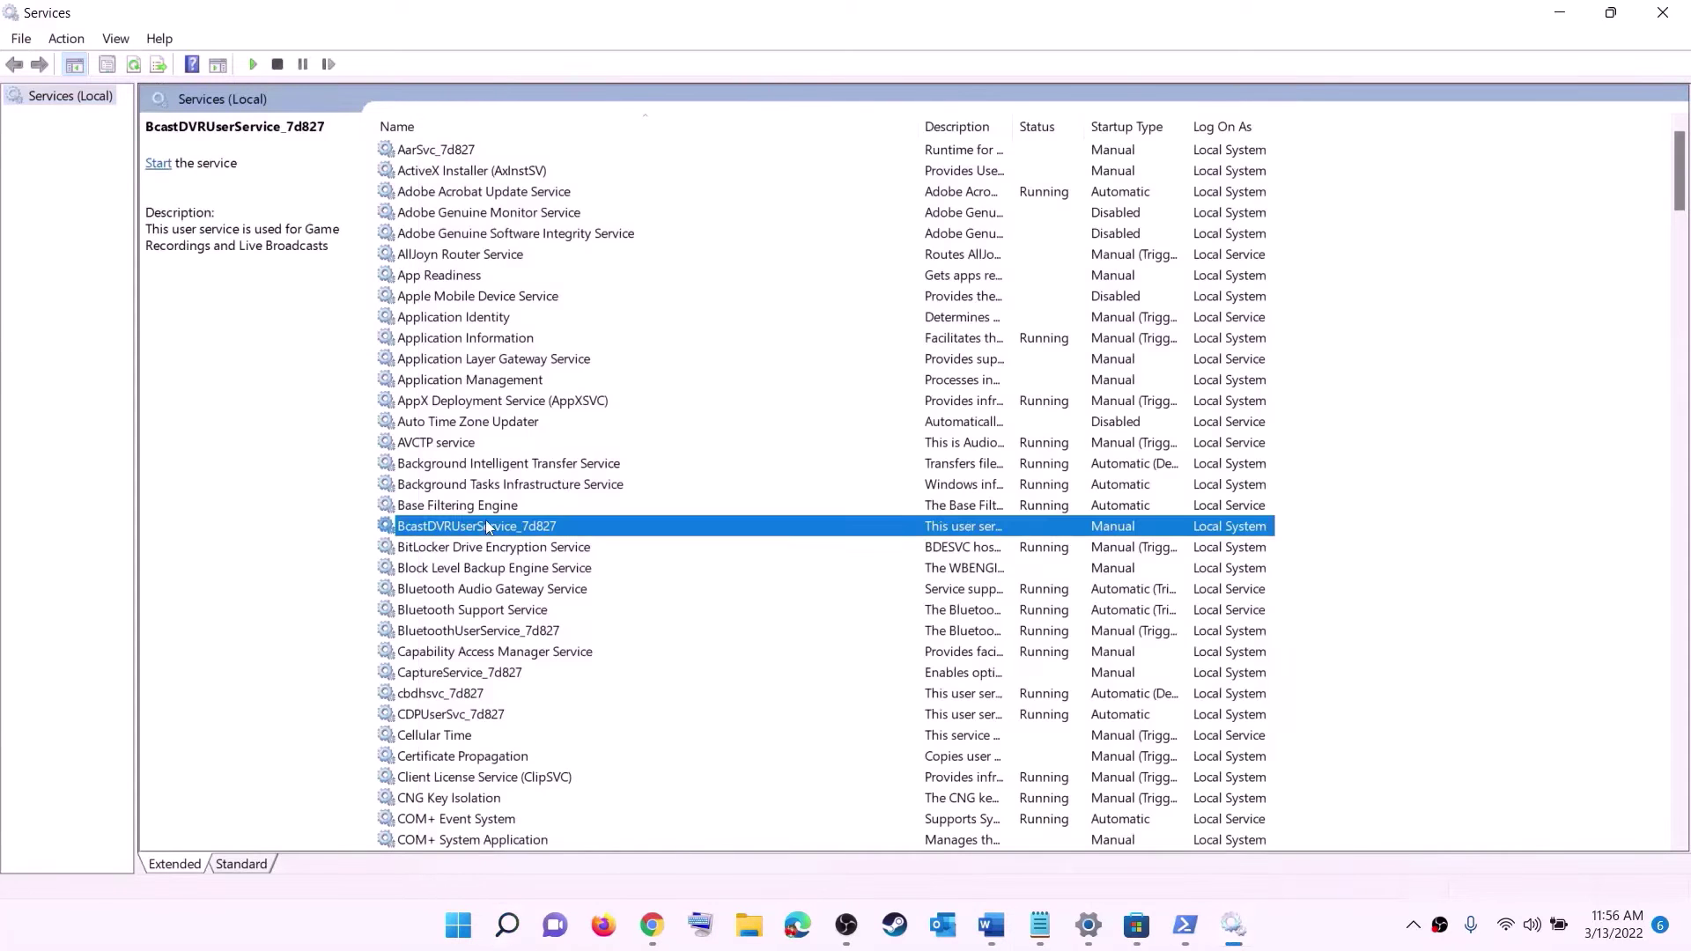
key("i")
left_click(462, 507)
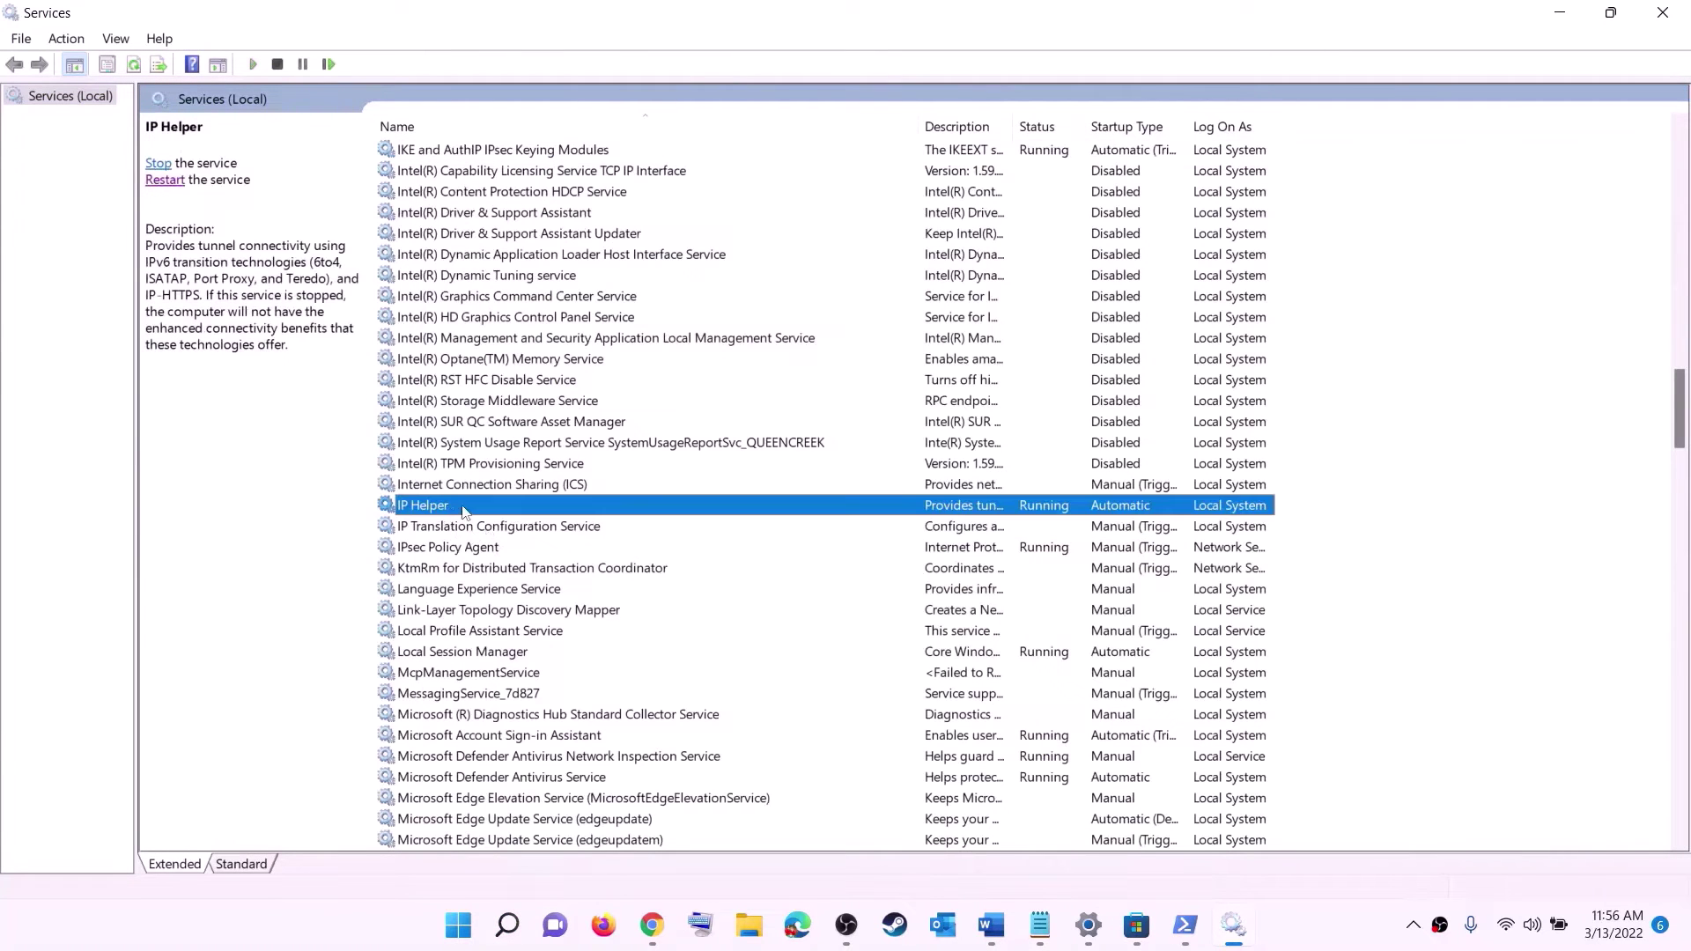
double_click(507, 506)
left_click(775, 440)
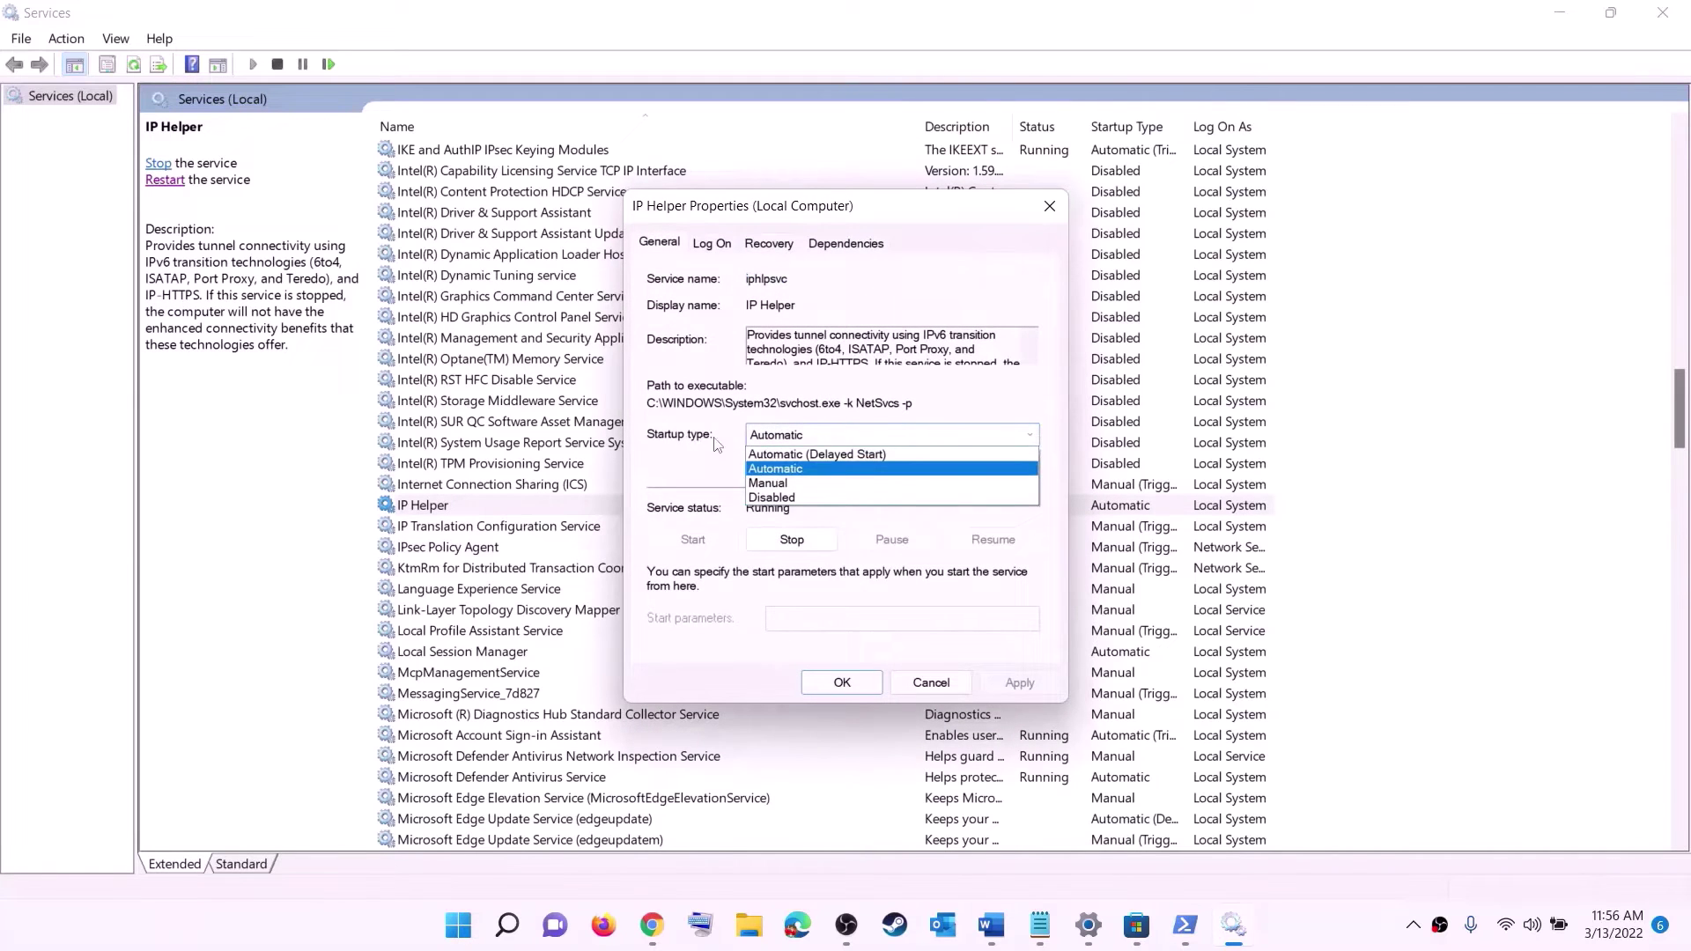
left_click(780, 469)
left_click(1001, 688)
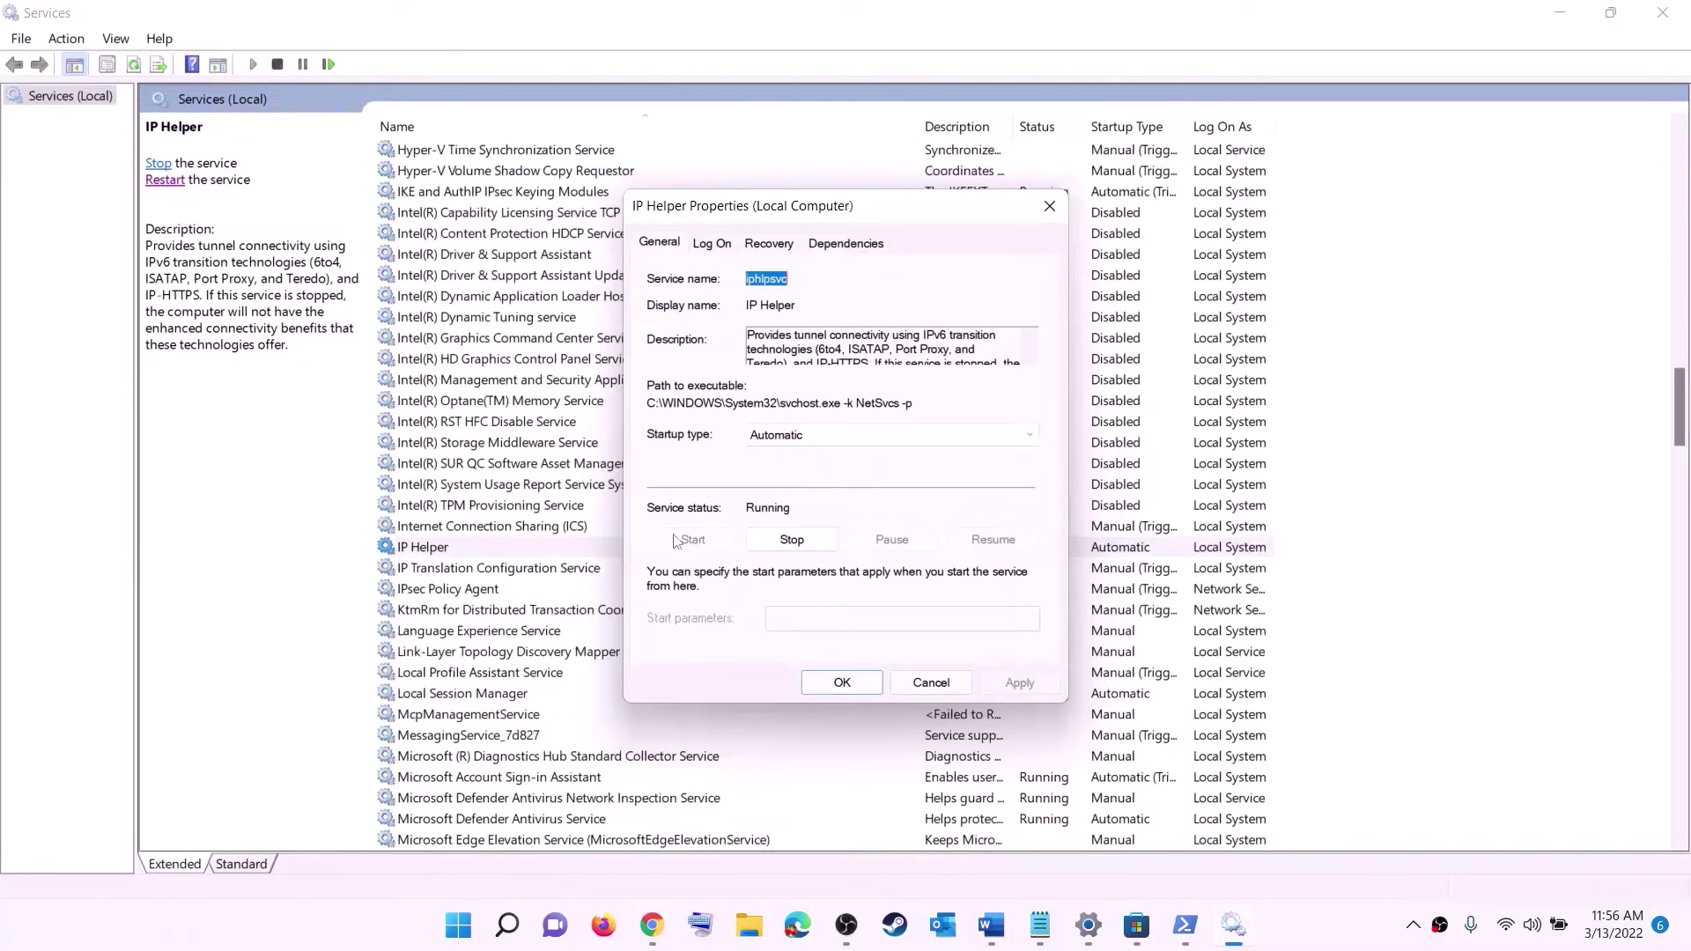
left_click(870, 678)
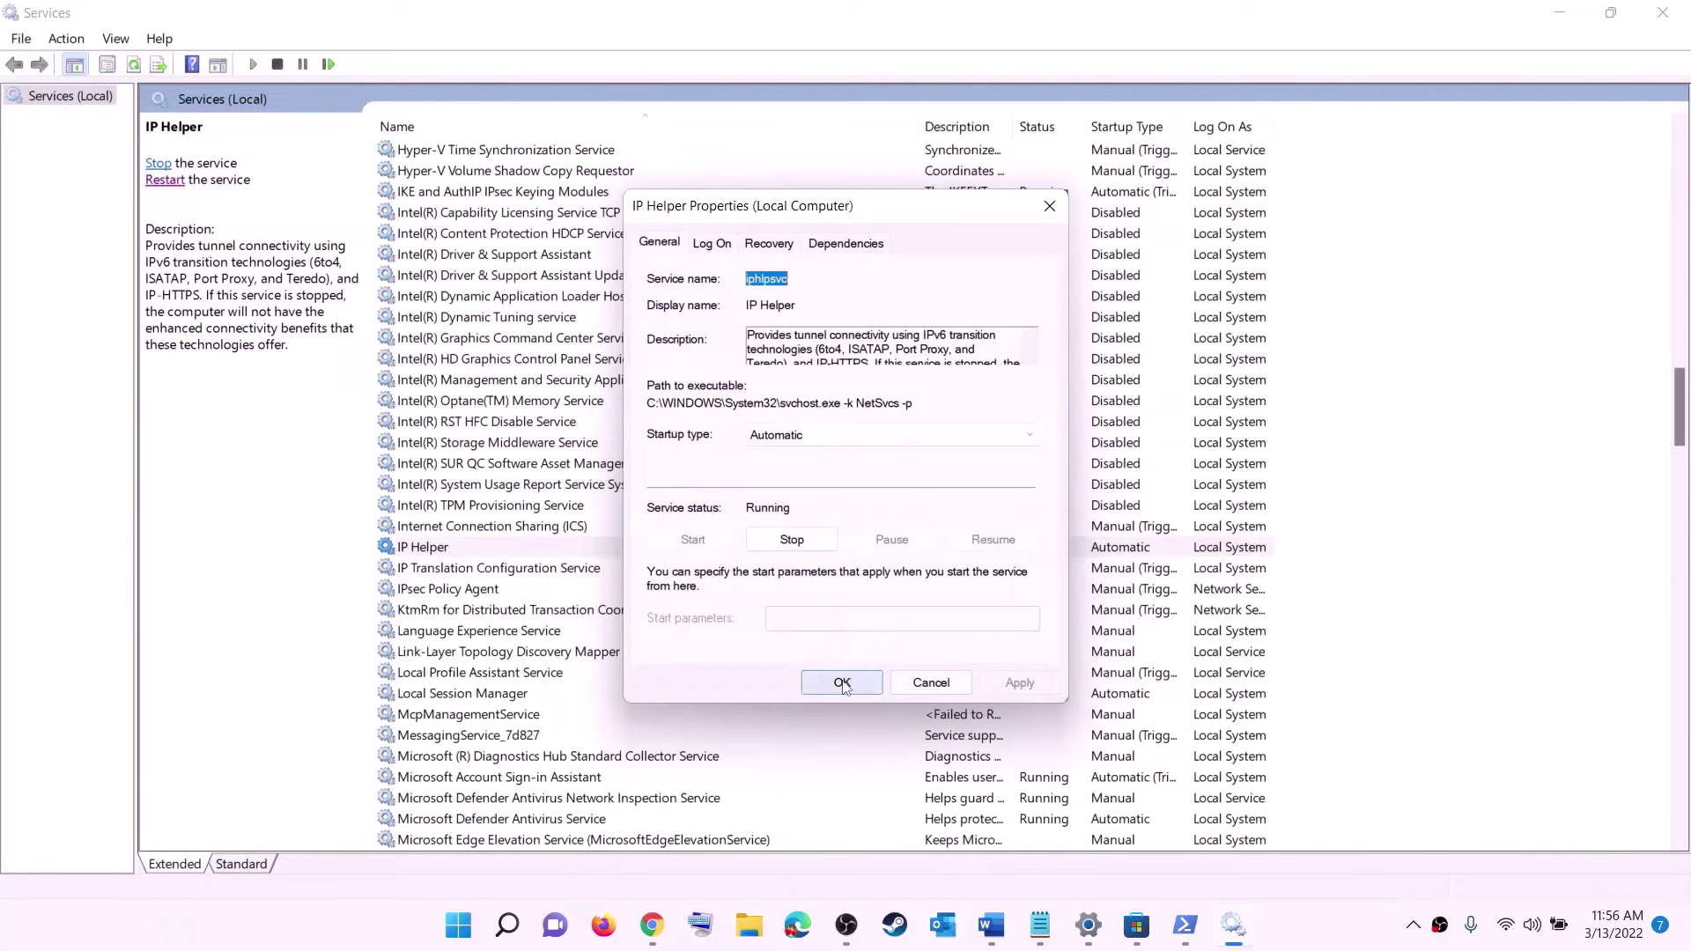
Step: Set Xbox Accessory Management Service and Xbox Live Auth Manager to Automatic startup
left_click(522, 636)
key("x")
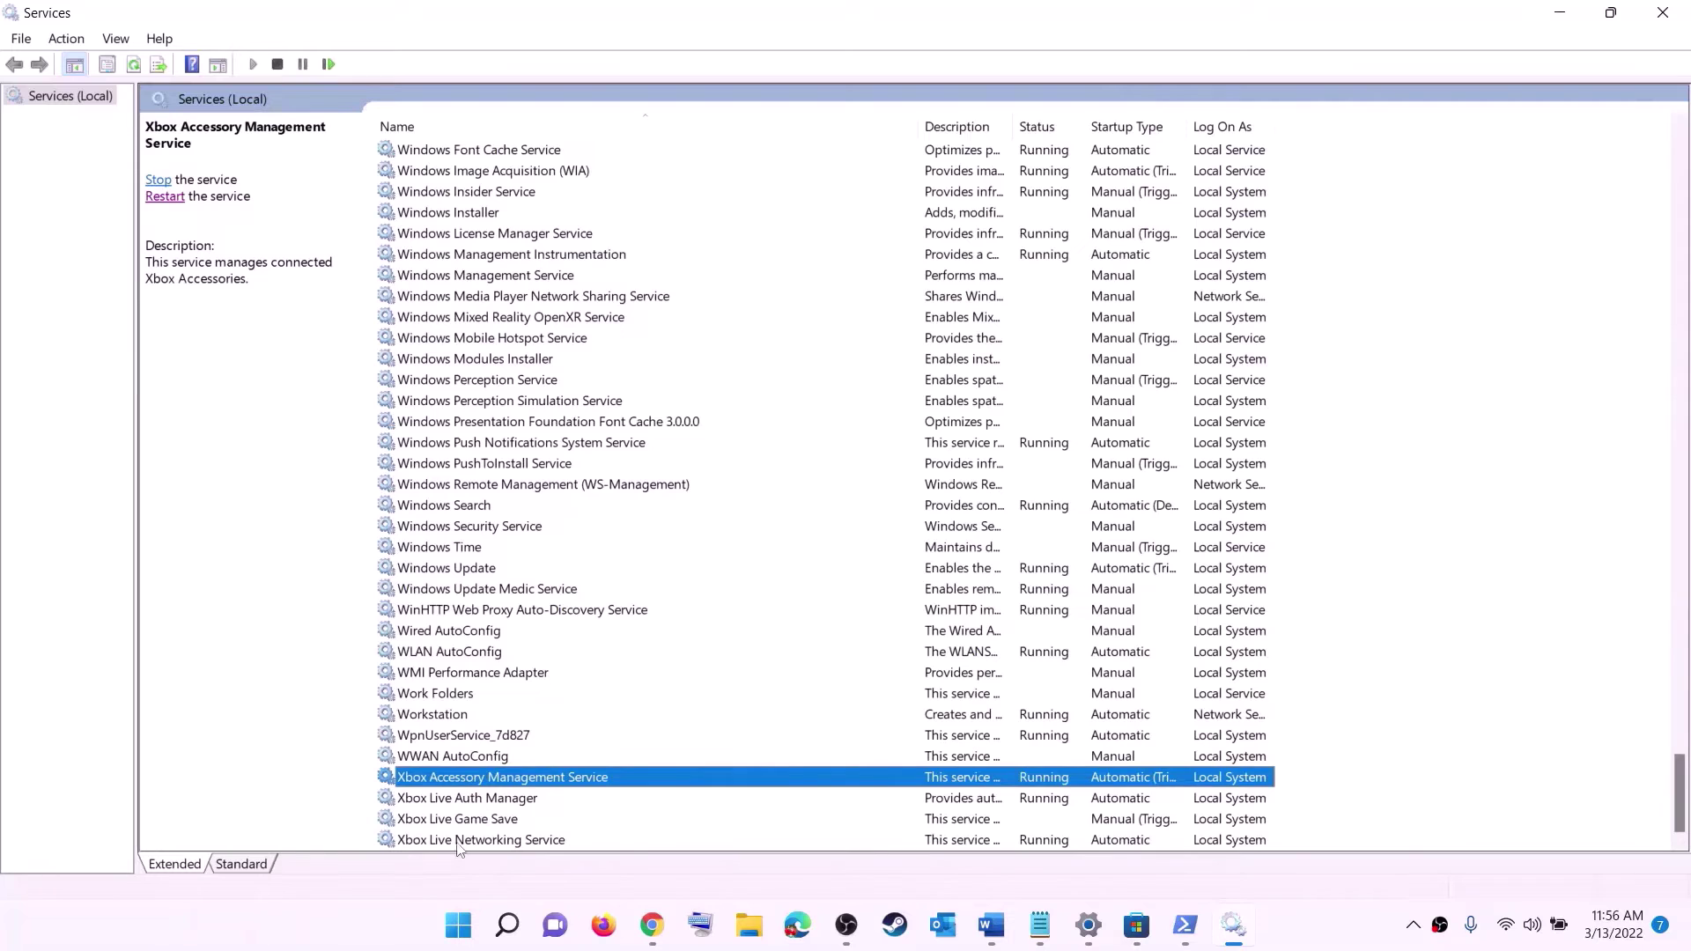
double_click(467, 779)
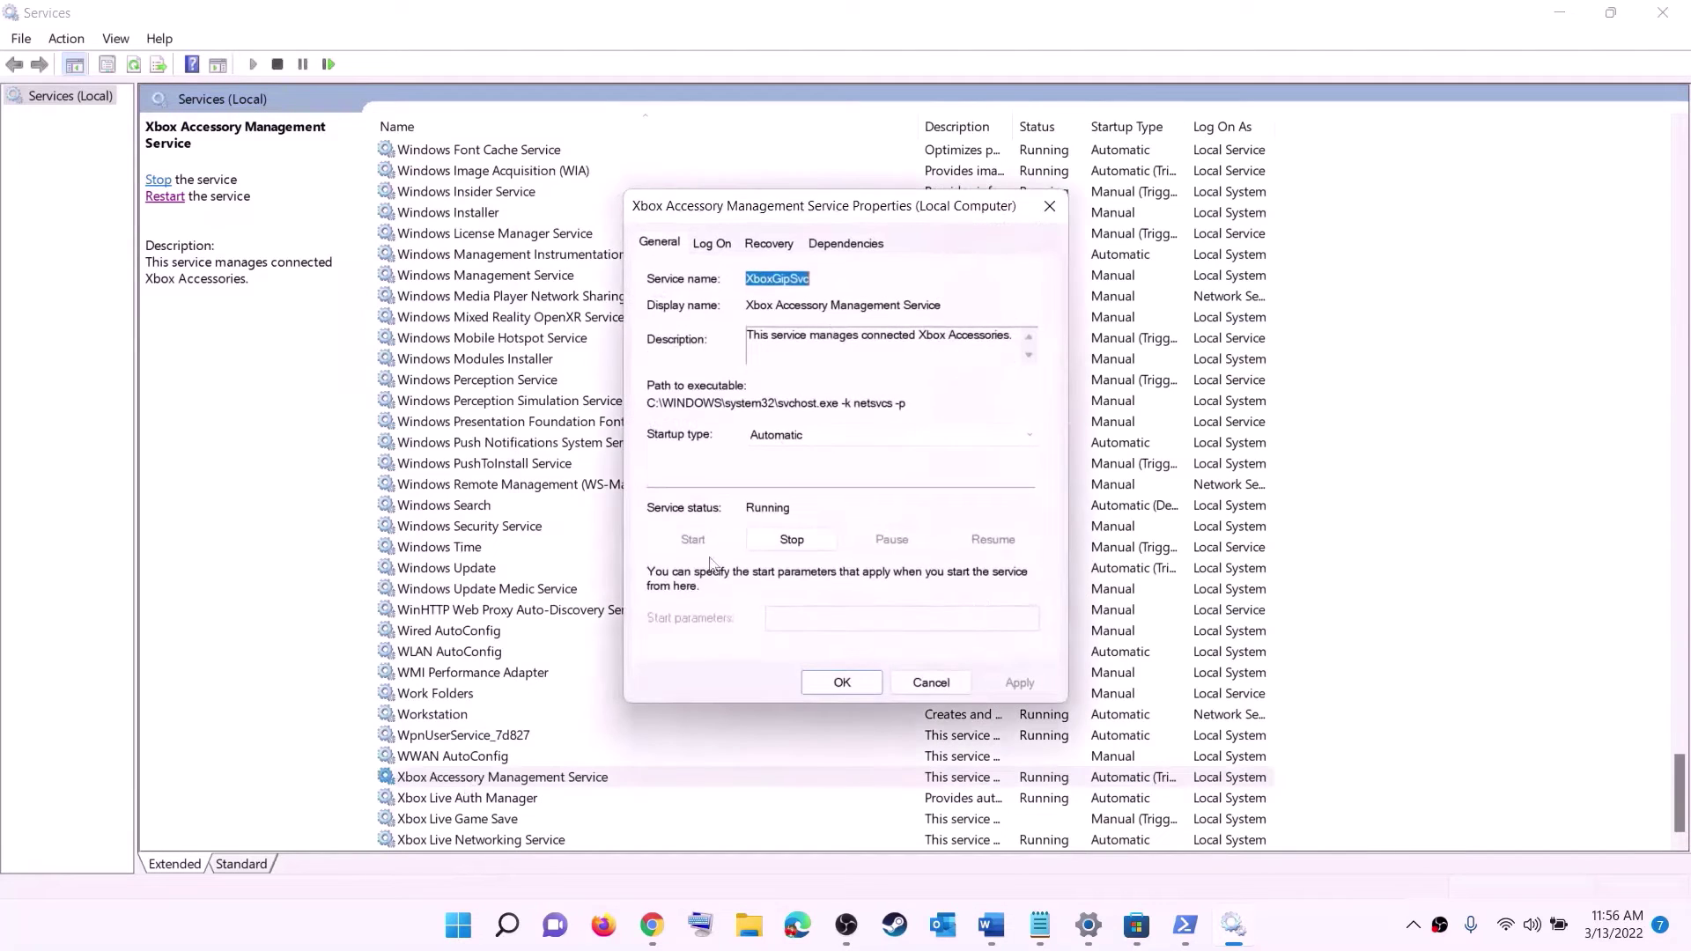
left_click(815, 440)
left_click(805, 453)
left_click(1019, 682)
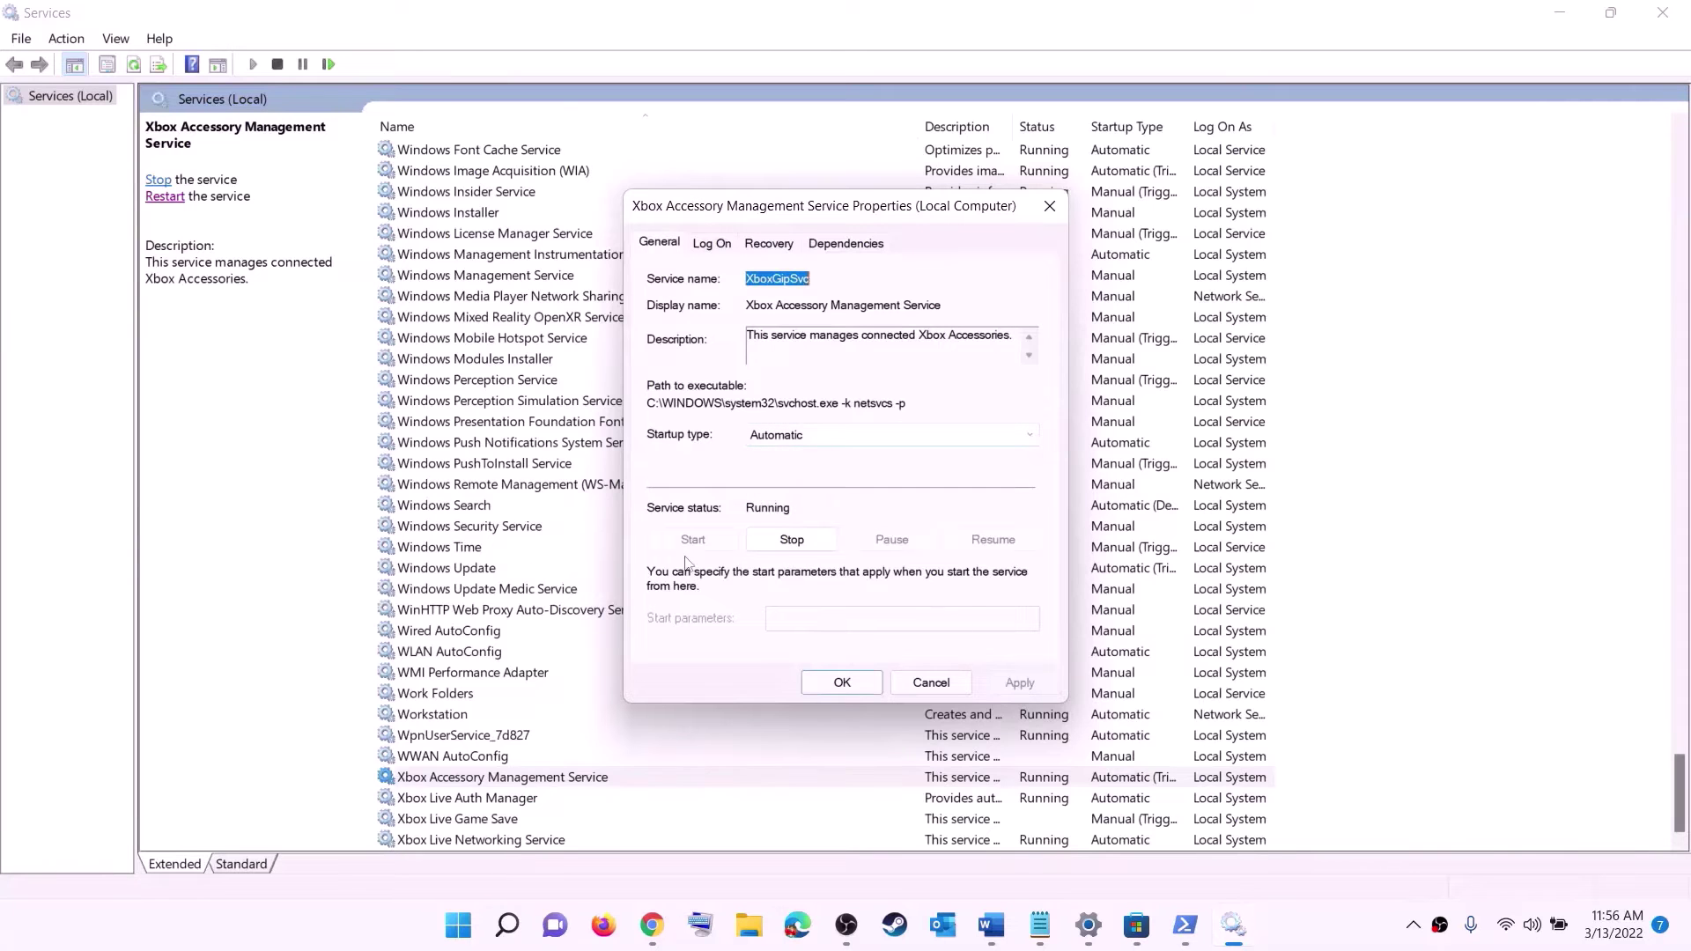
left_click(842, 683)
key("Down")
key("Return")
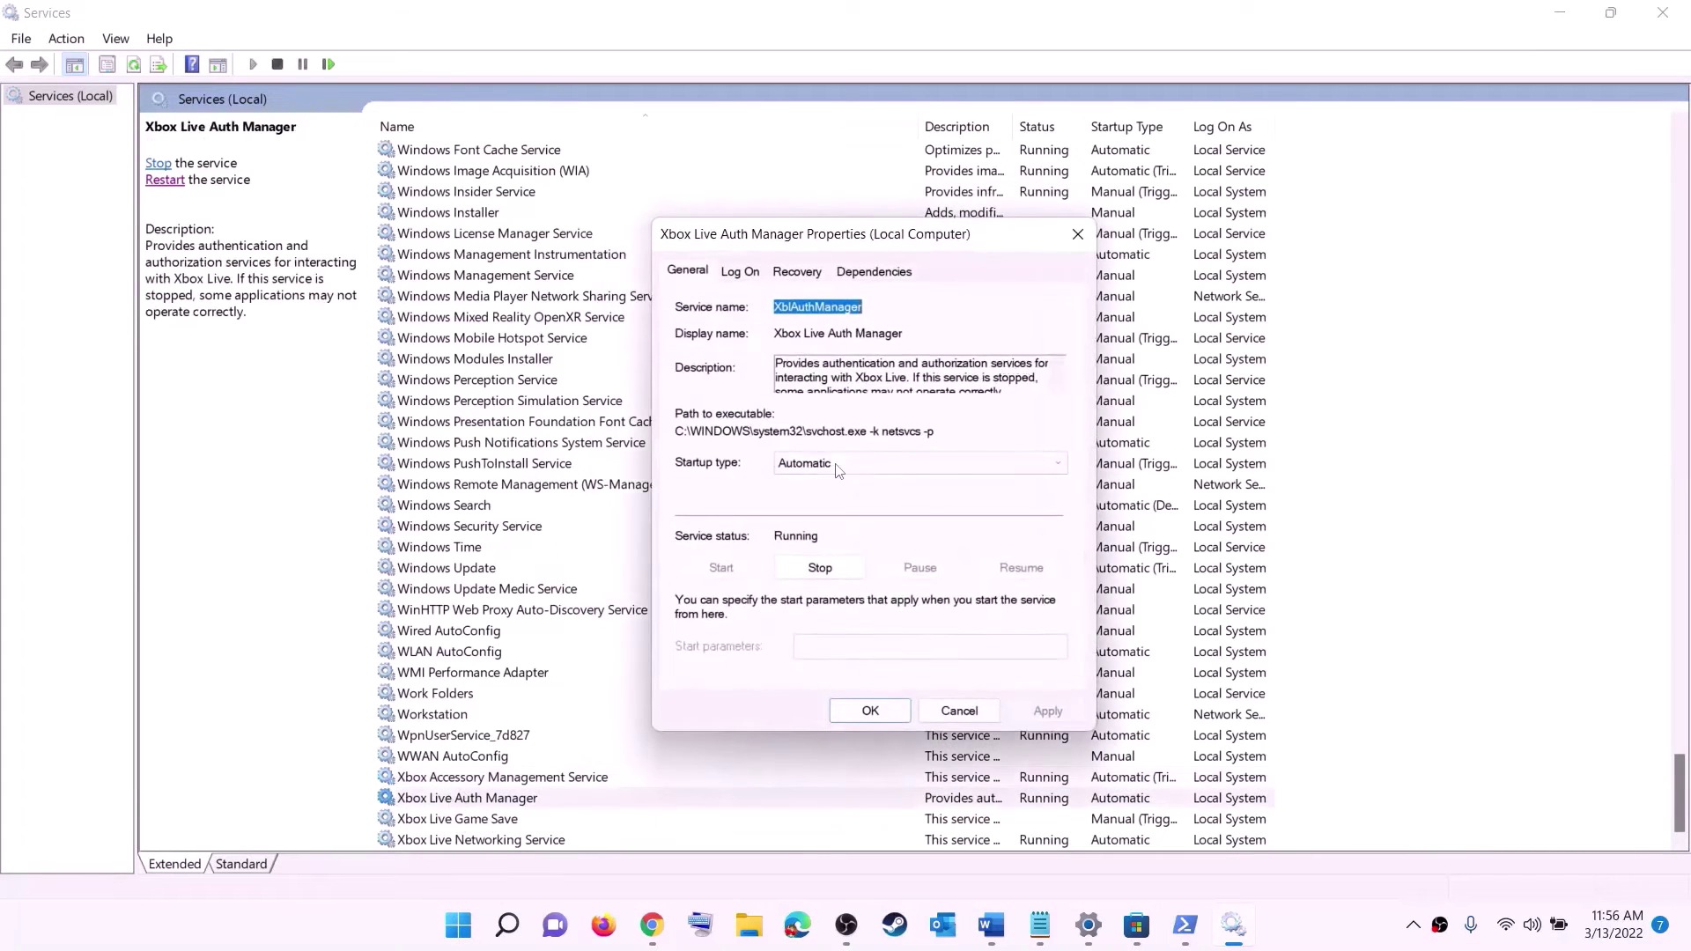
left_click(837, 470)
left_click(823, 499)
left_click(1046, 710)
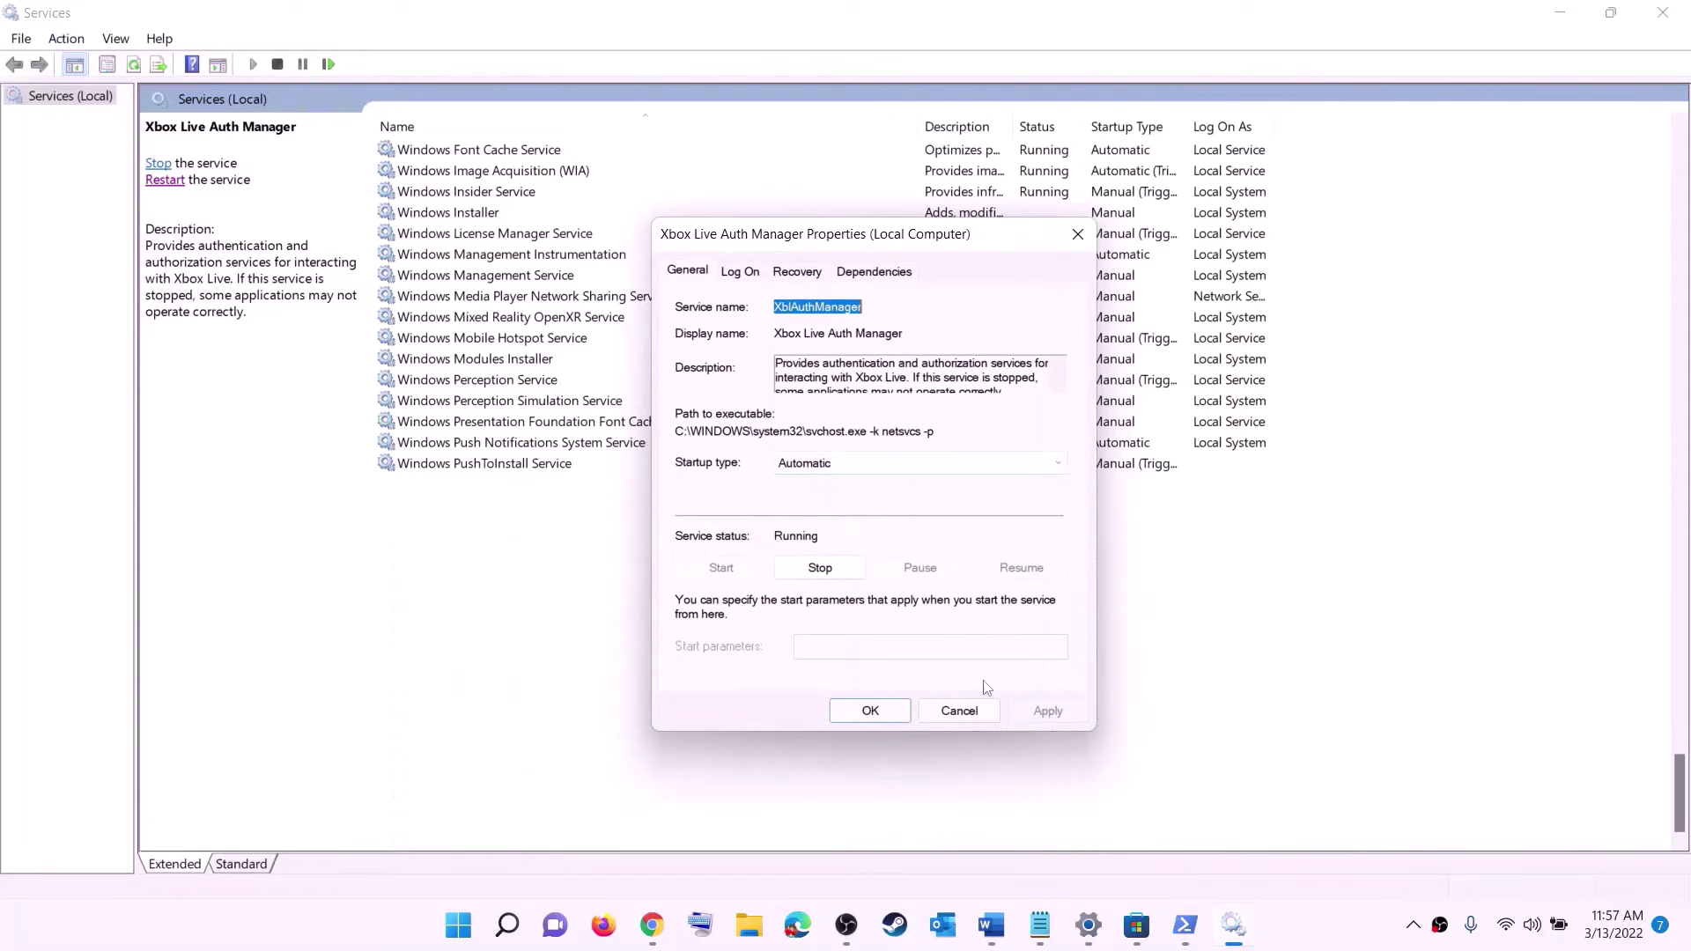
left_click(871, 709)
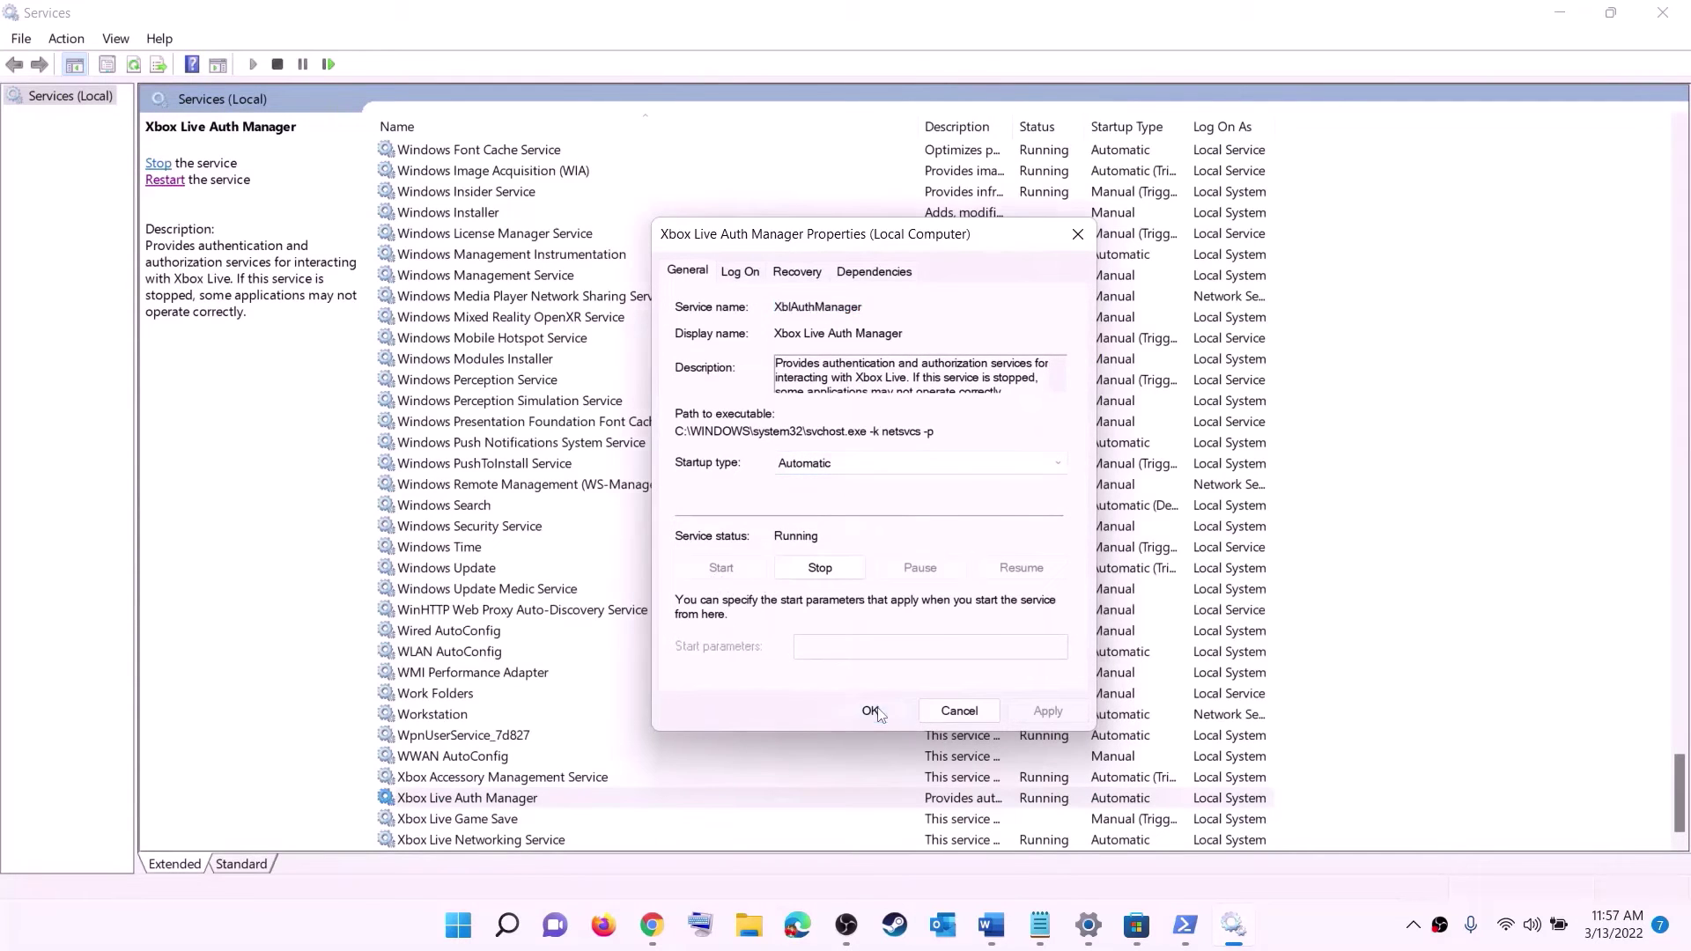
Step: Set Xbox Live Game Save to Automatic and start it; keep Xbox Live Networking Service Automatic
double_click(471, 819)
left_click(840, 436)
left_click(819, 466)
left_click(1013, 682)
left_click(697, 538)
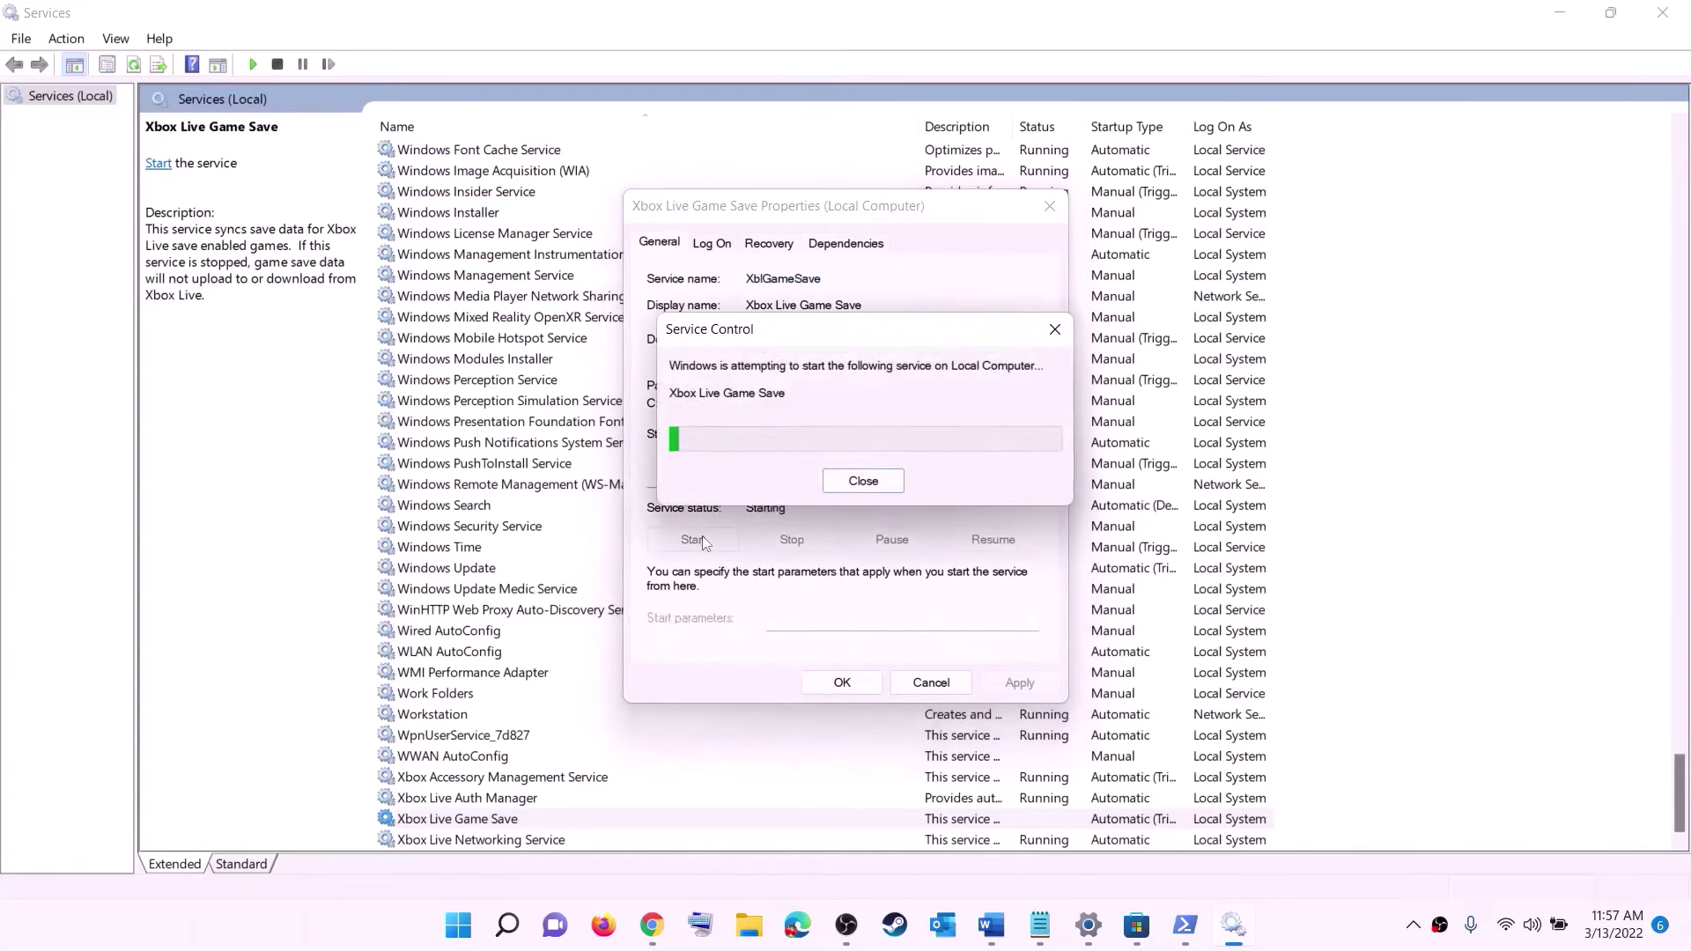
left_click(842, 684)
double_click(490, 839)
left_click(815, 440)
left_click(810, 468)
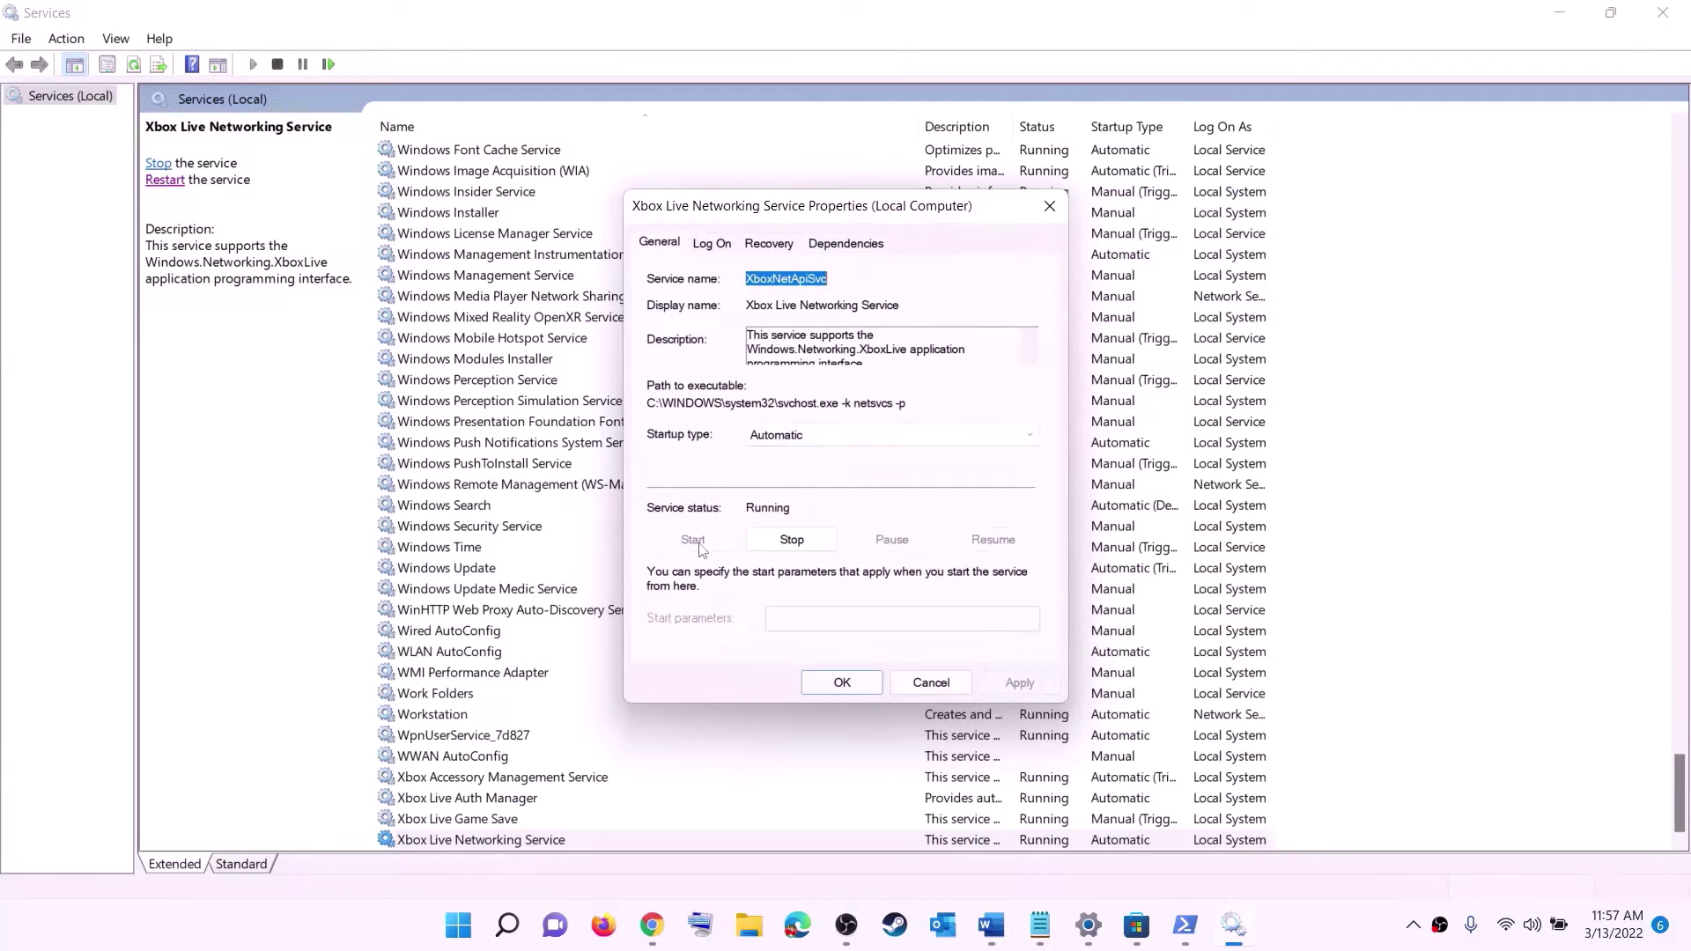
left_click(821, 681)
Step: Set the Windows Update service startup type to Automatic (Delayed Start)
left_click(491, 570)
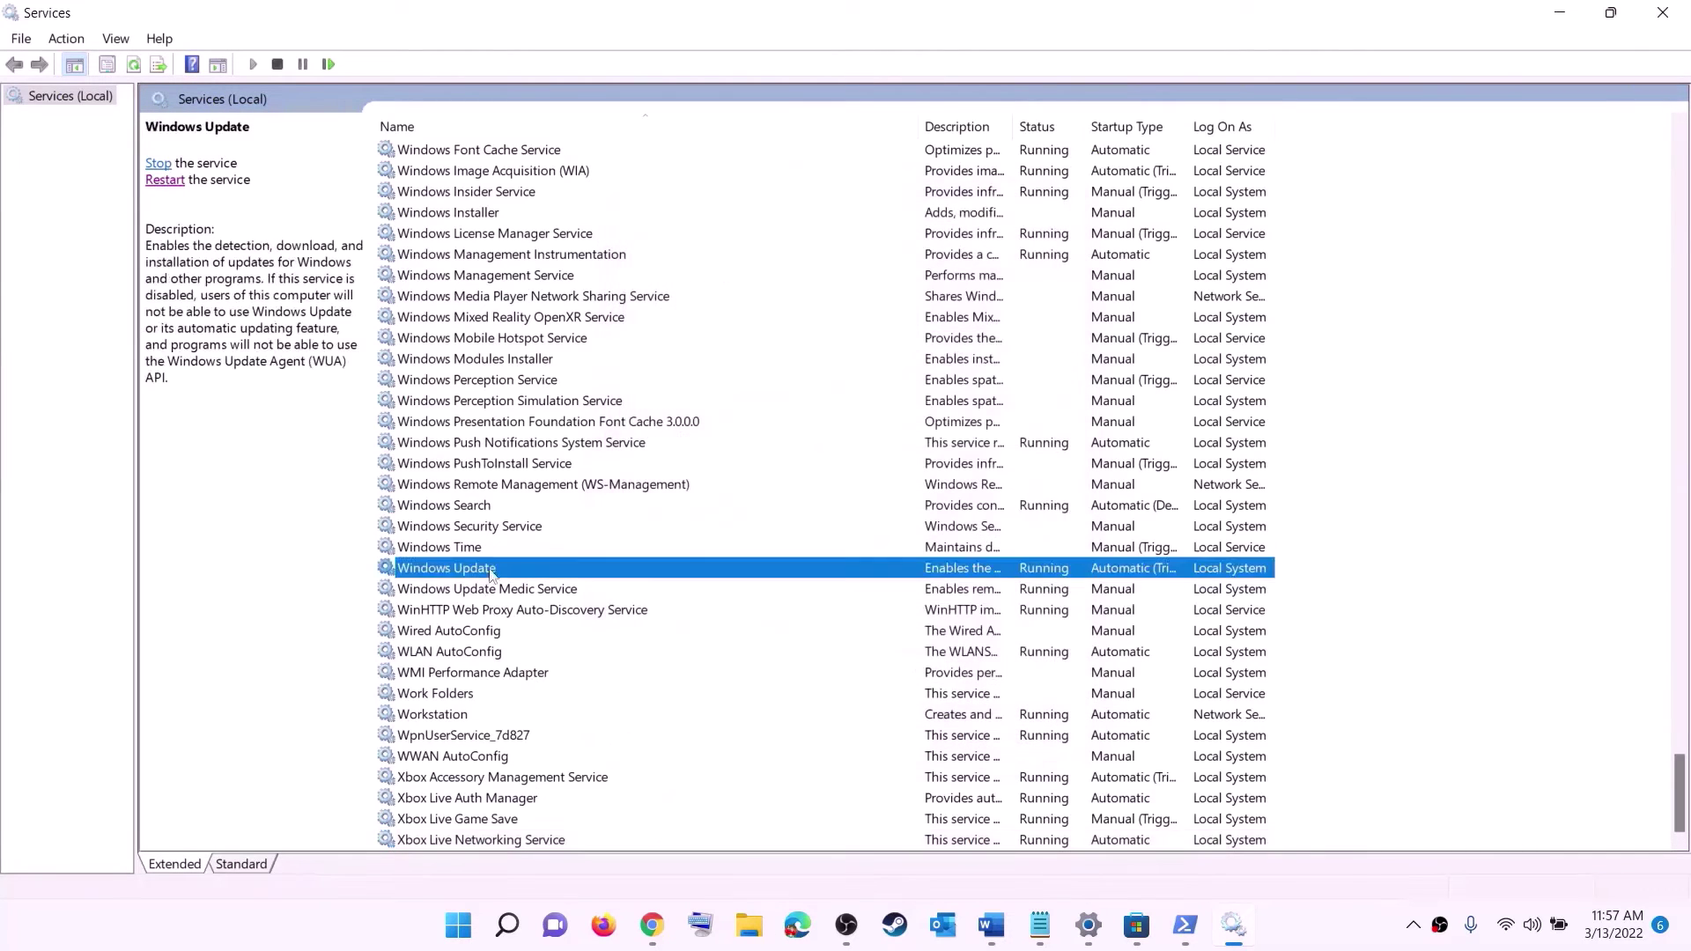
double_click(786, 580)
left_click(819, 436)
left_click(801, 468)
left_click(1019, 683)
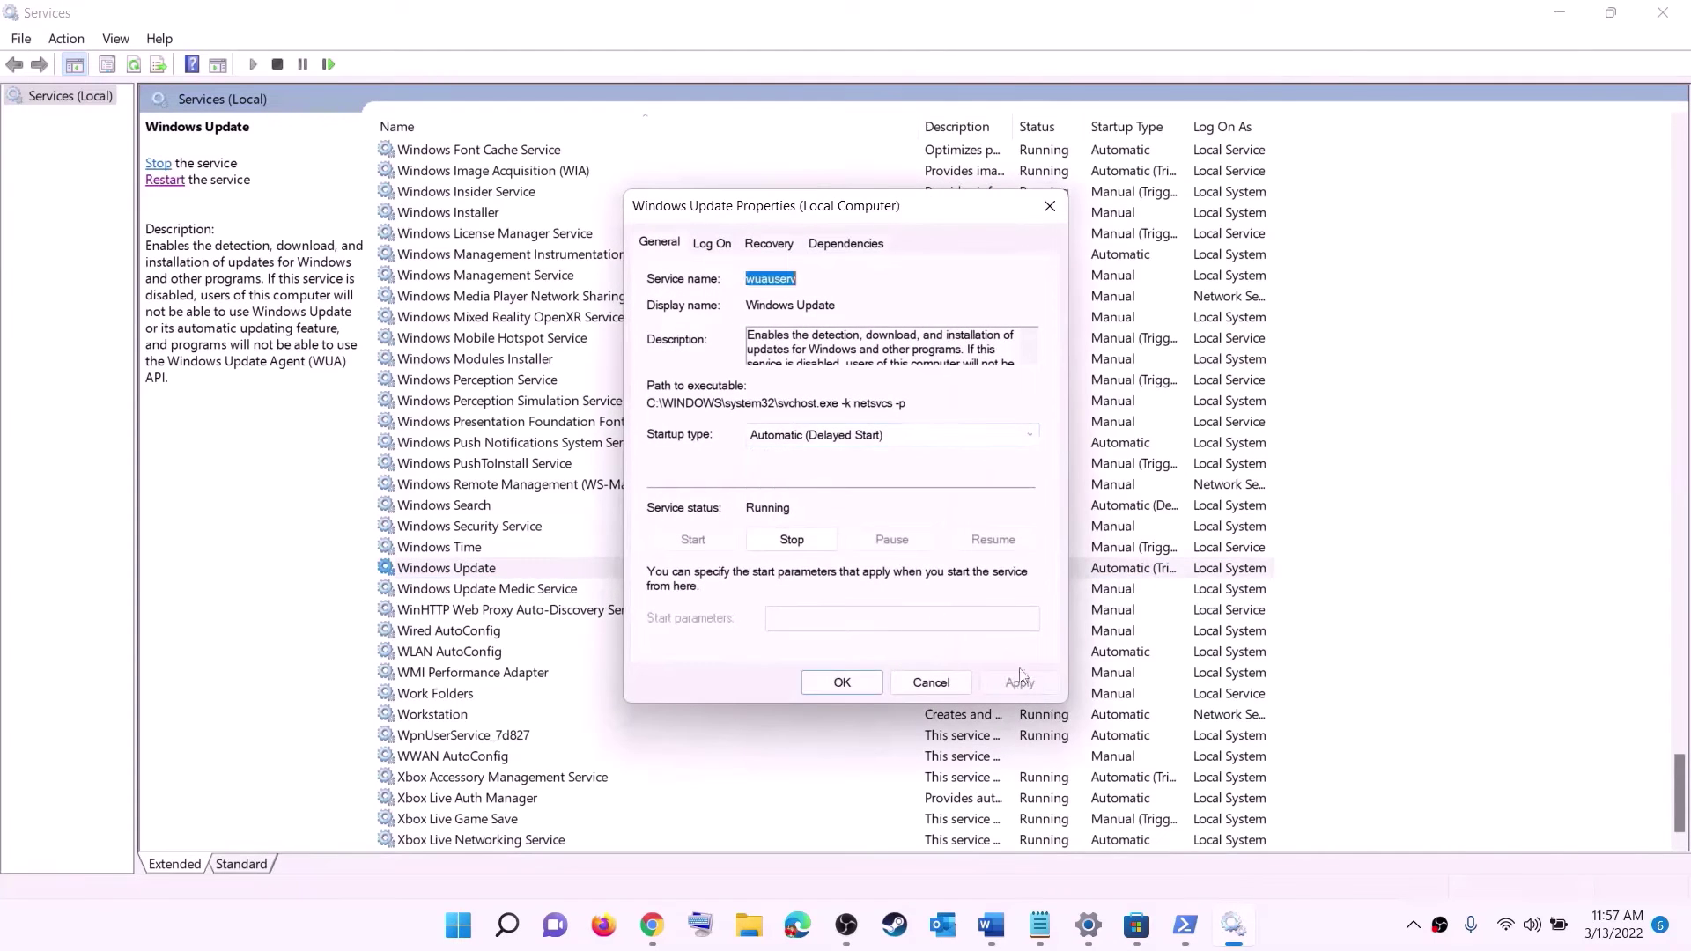
left_click(841, 684)
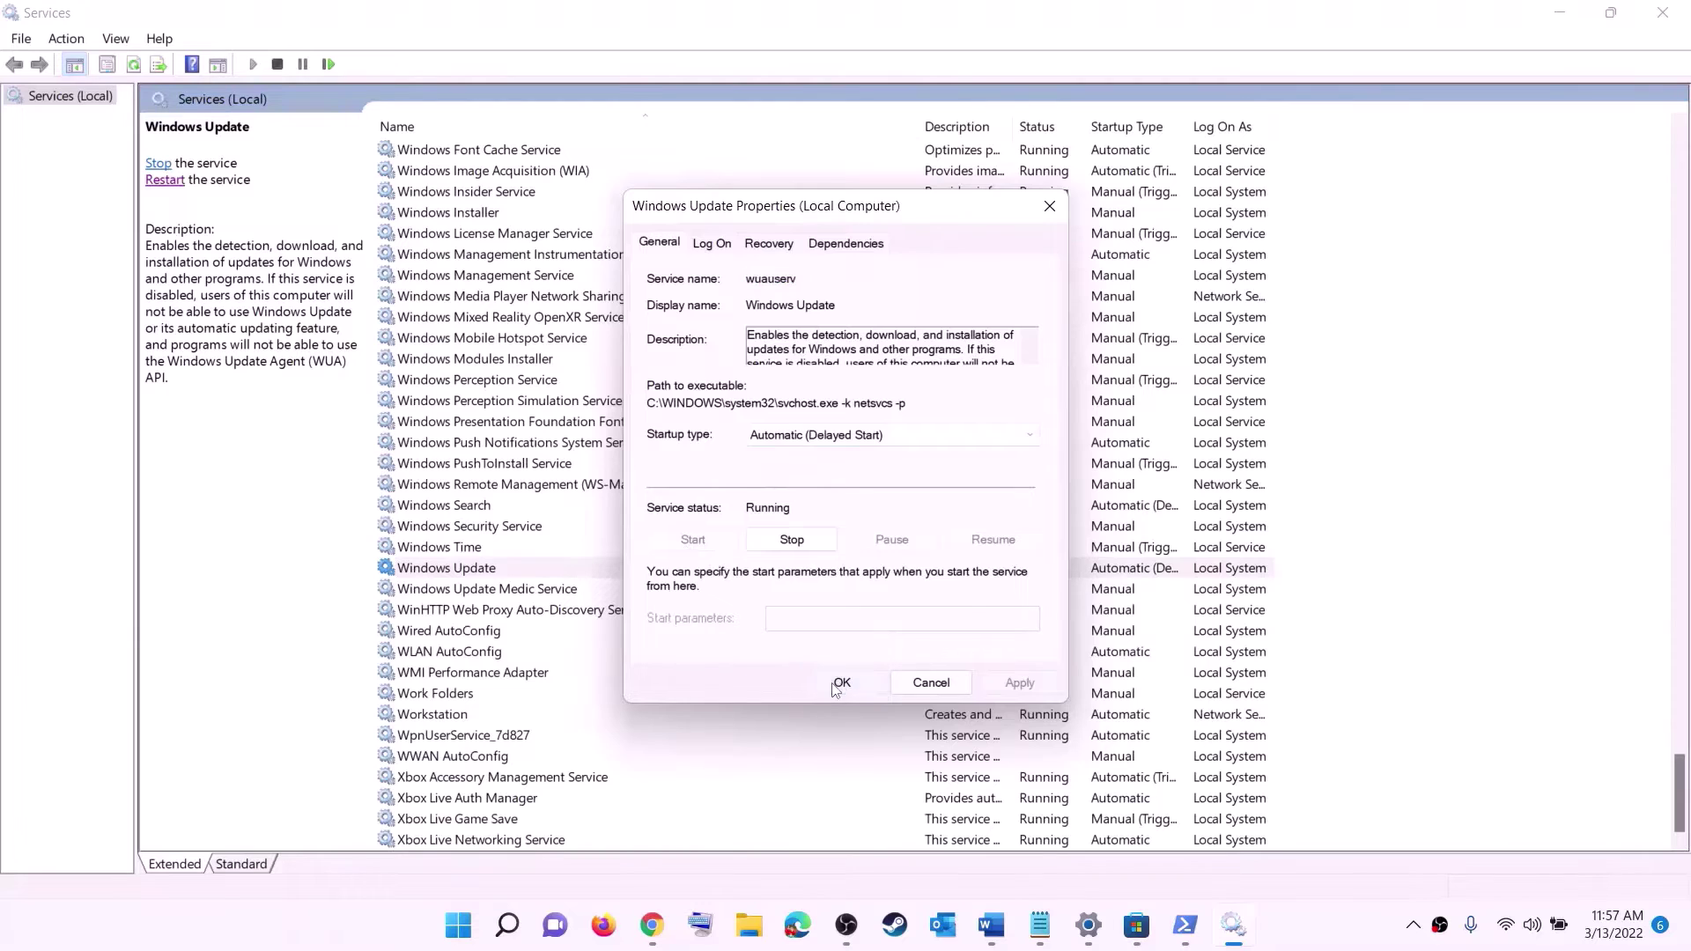
left_click(556, 492)
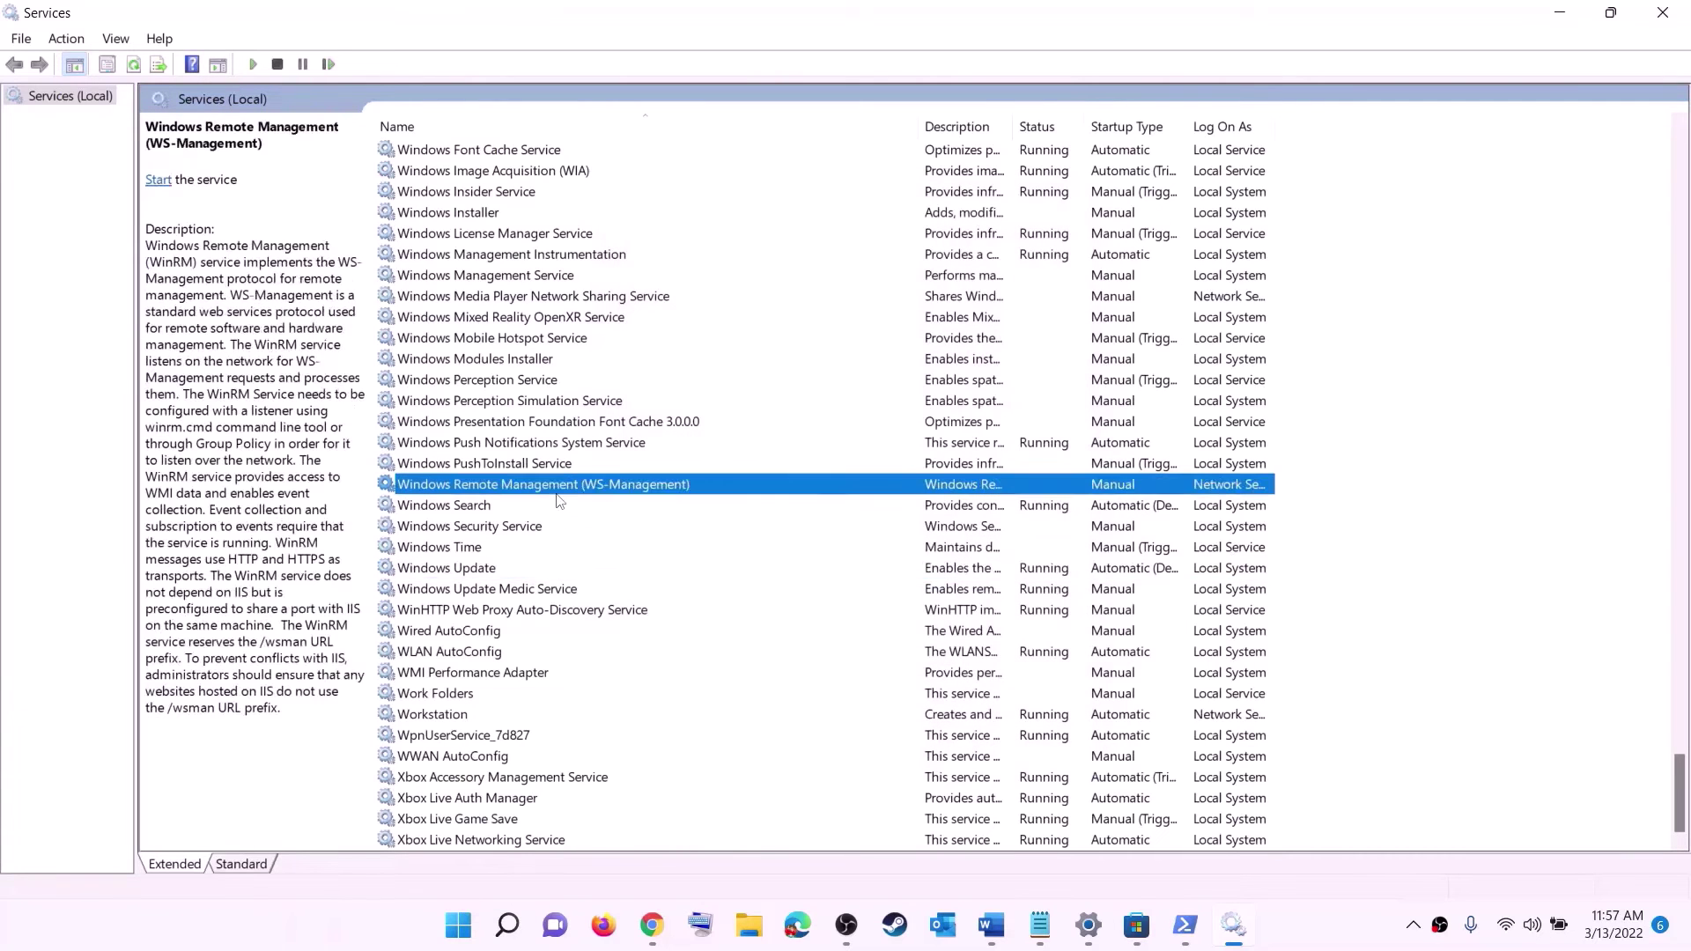
Step: Stop both Gaming Services entries in the Services list
key("g")
scroll(1150, 467, "up", 4)
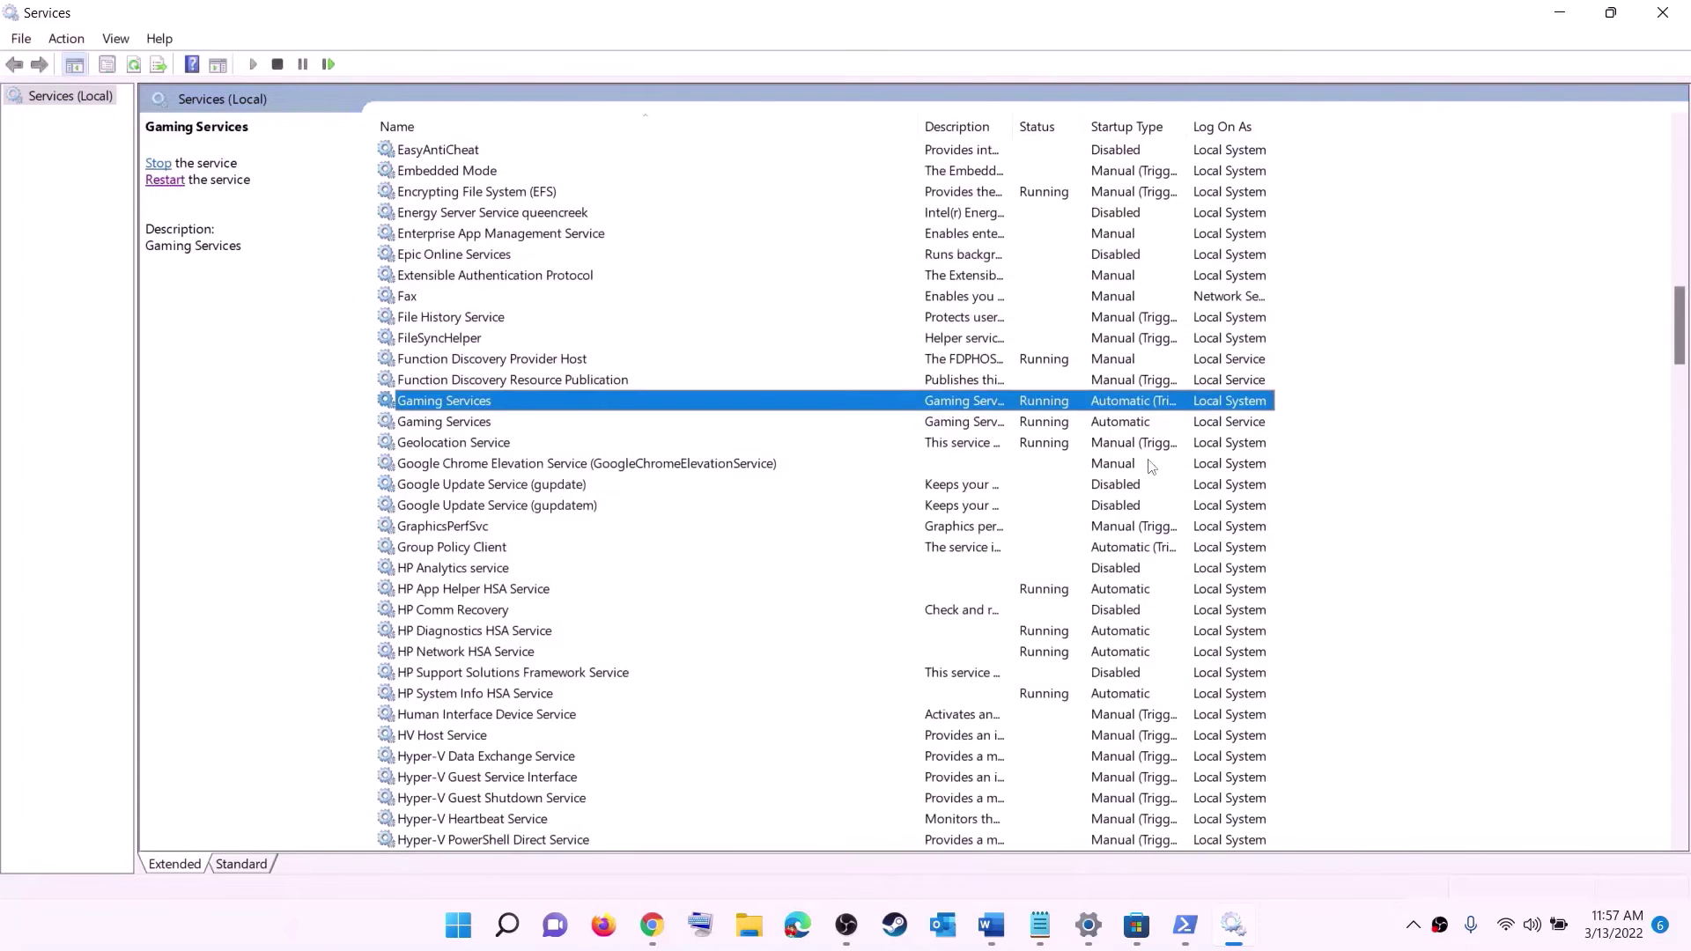
left_click(1057, 426)
key("Up")
left_click(1055, 424)
left_click(1049, 404)
right_click(1043, 409)
left_click(1031, 407)
right_click(1037, 406)
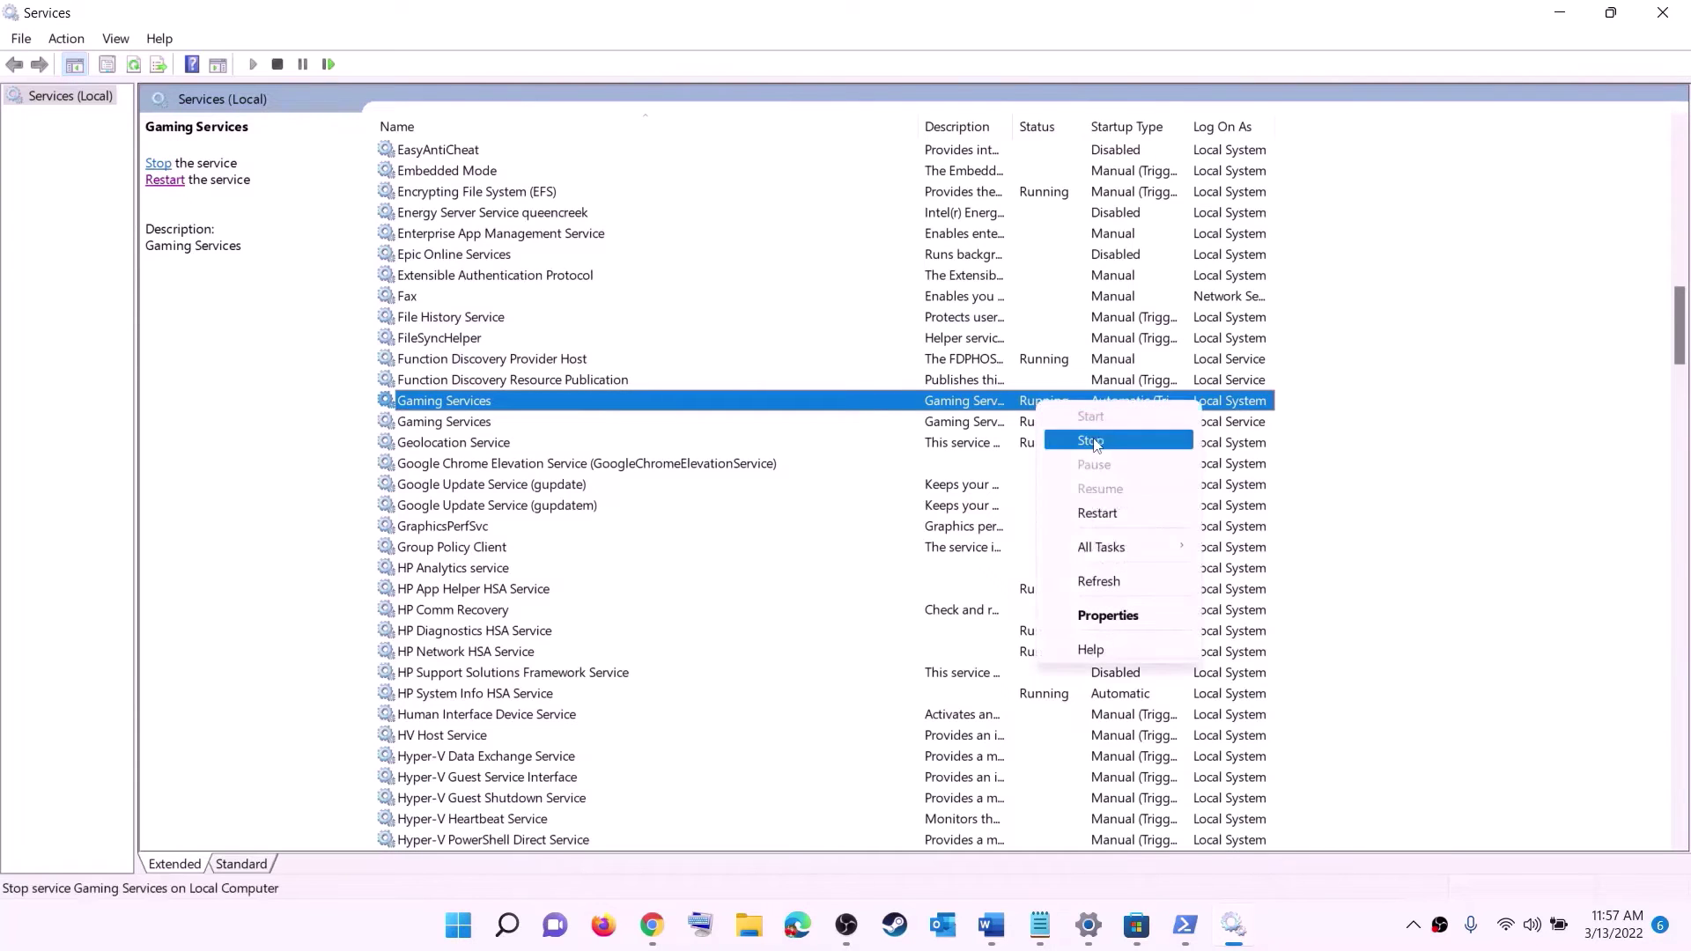
left_click(1092, 443)
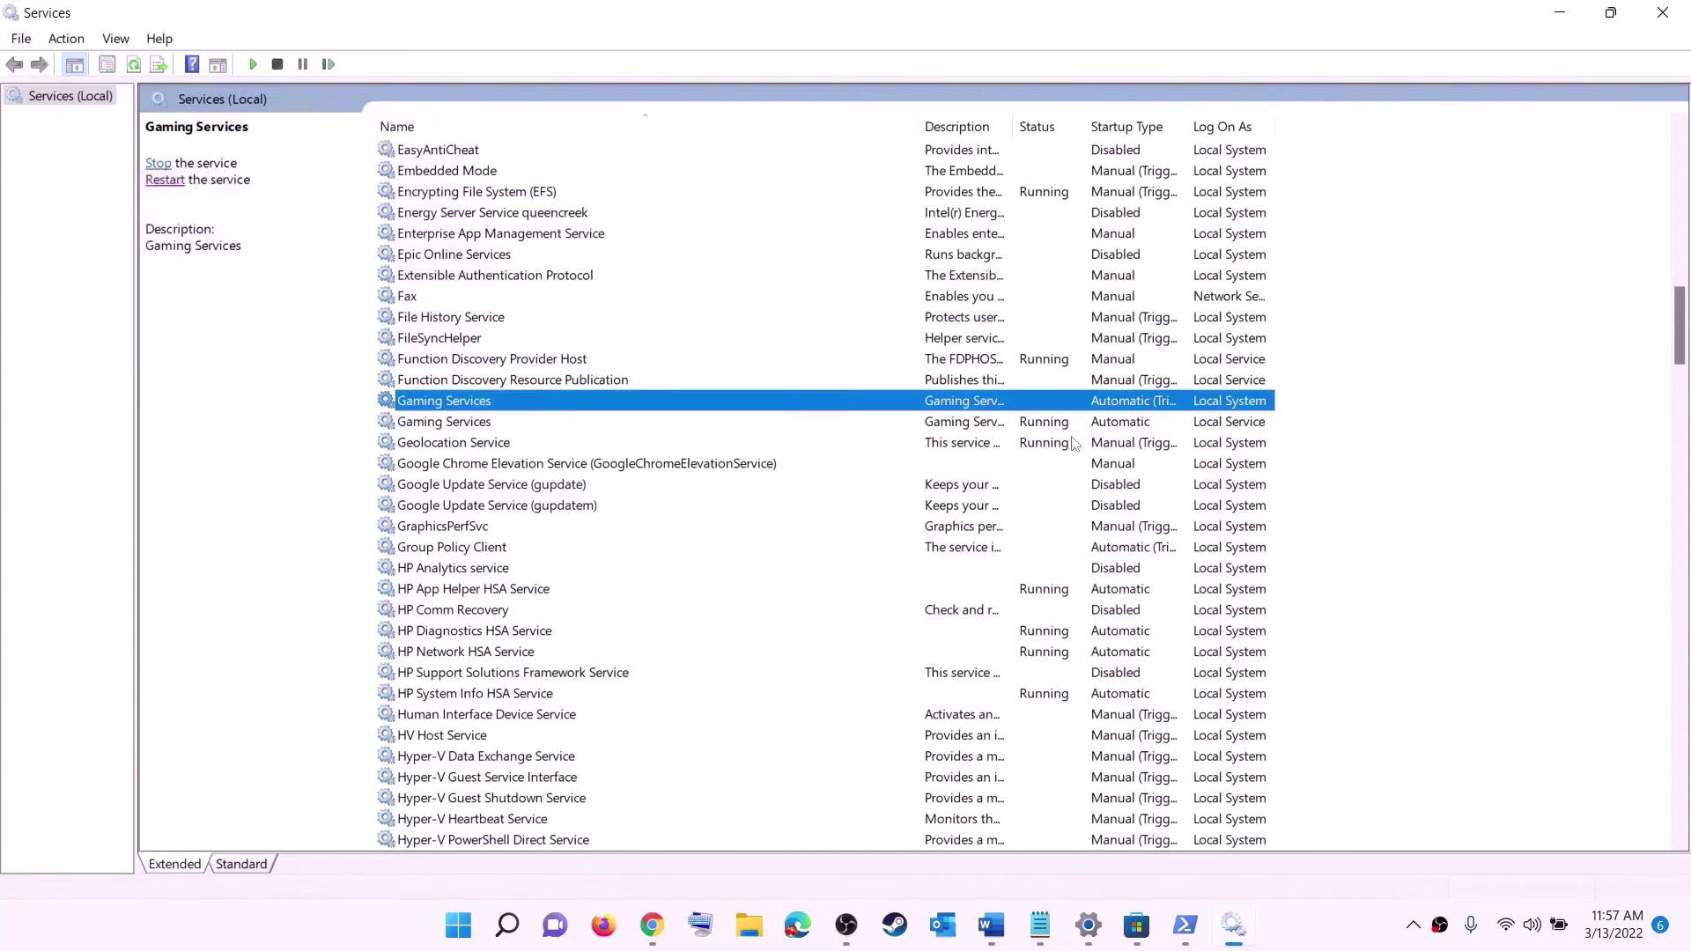
right_click(1070, 430)
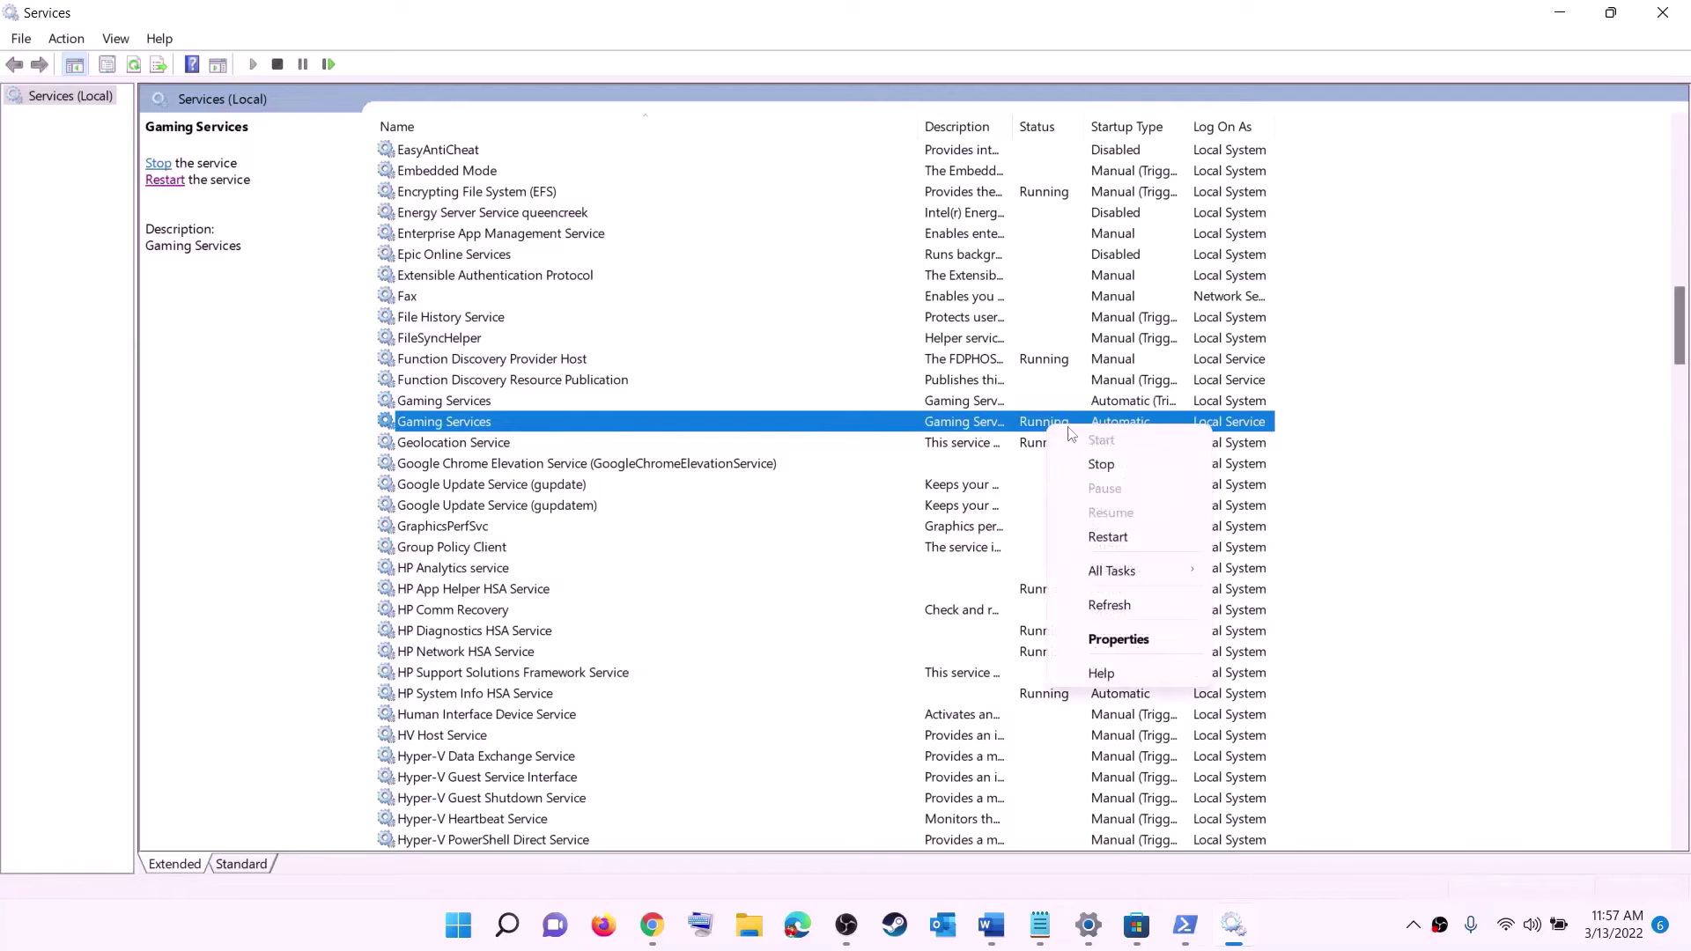
left_click(1100, 463)
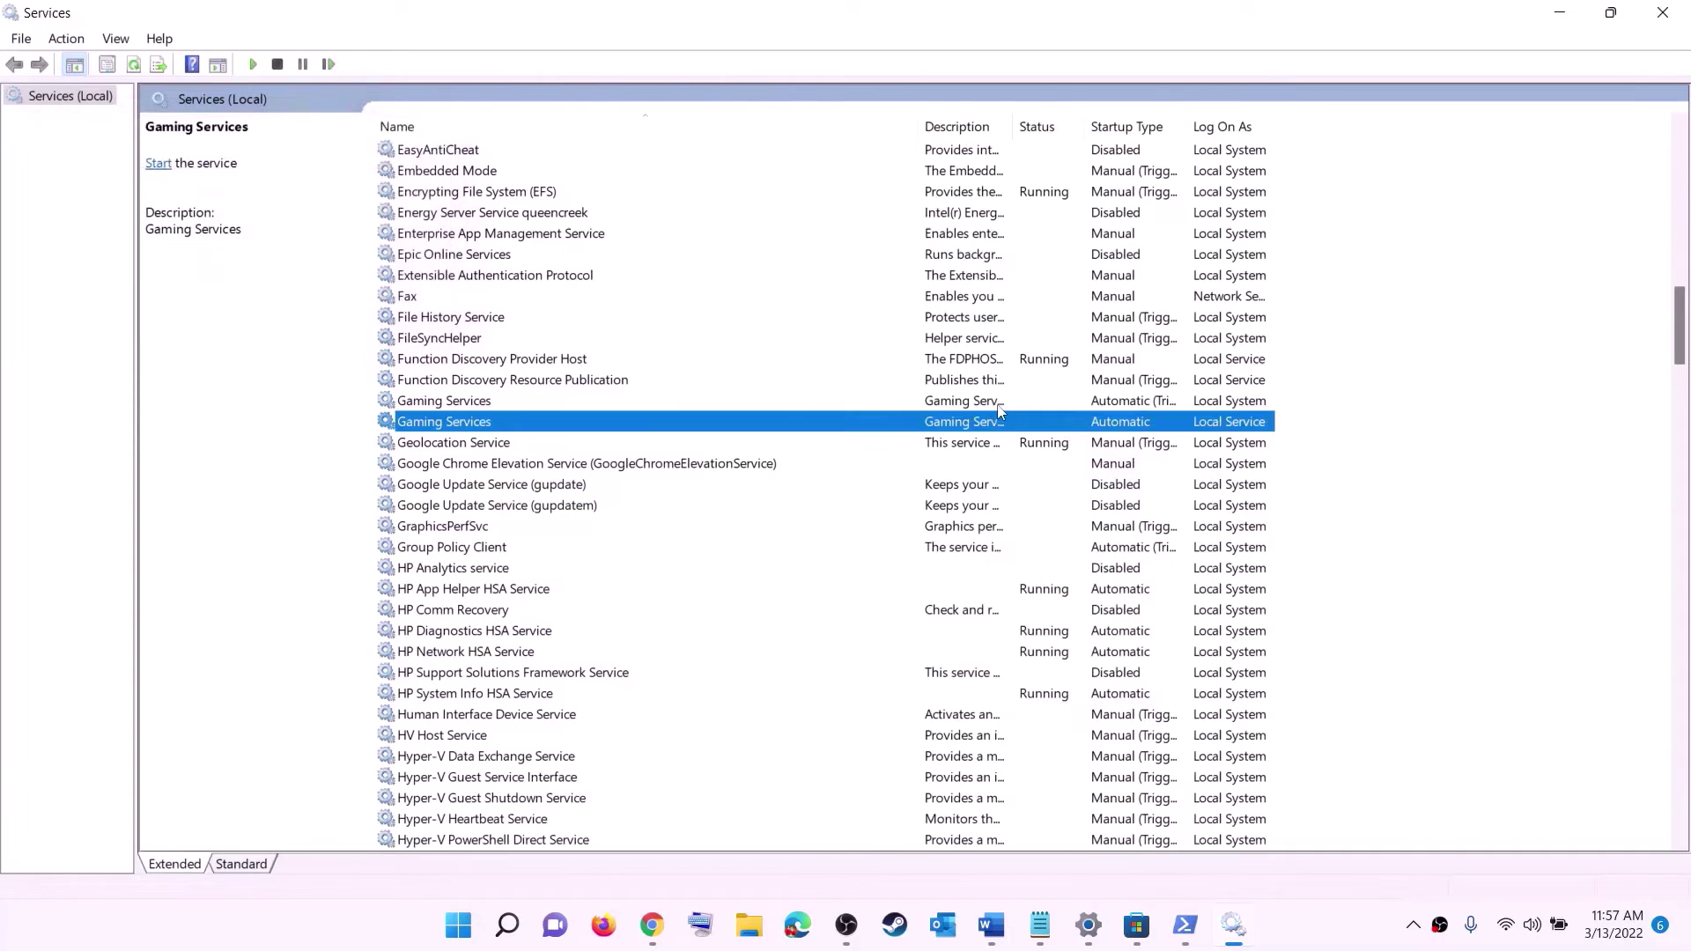
Step: Start both Gaming Services entries again so they show Running
right_click(1011, 403)
left_click(1074, 421)
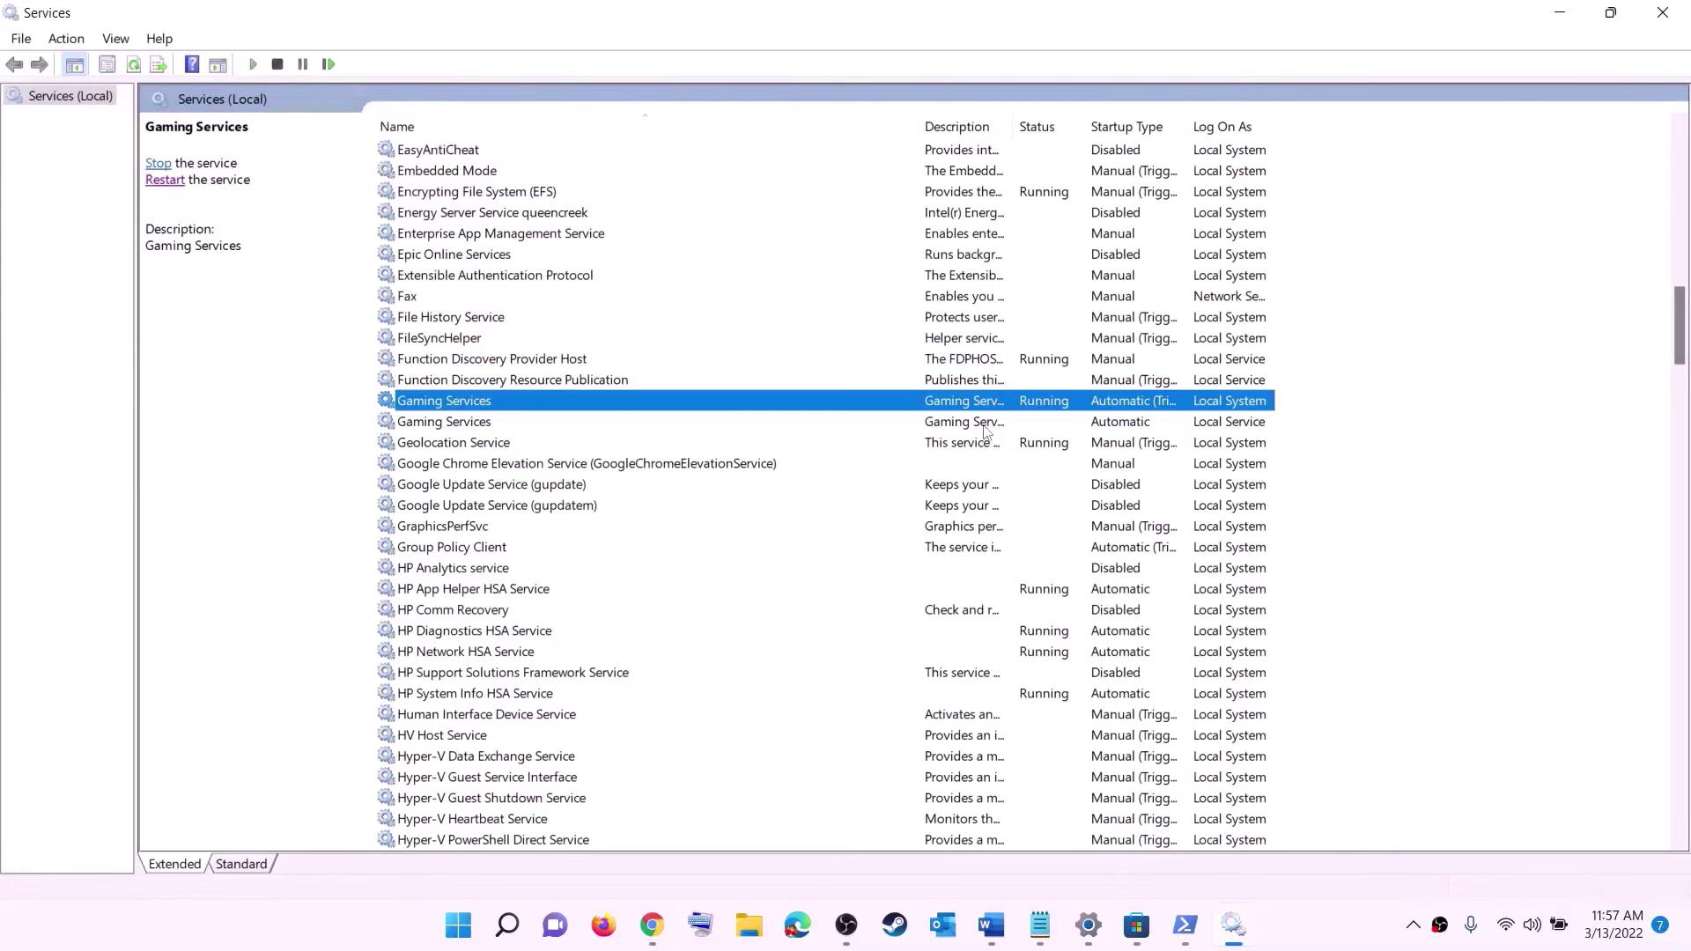
left_click(997, 424)
right_click(995, 423)
left_click(1040, 442)
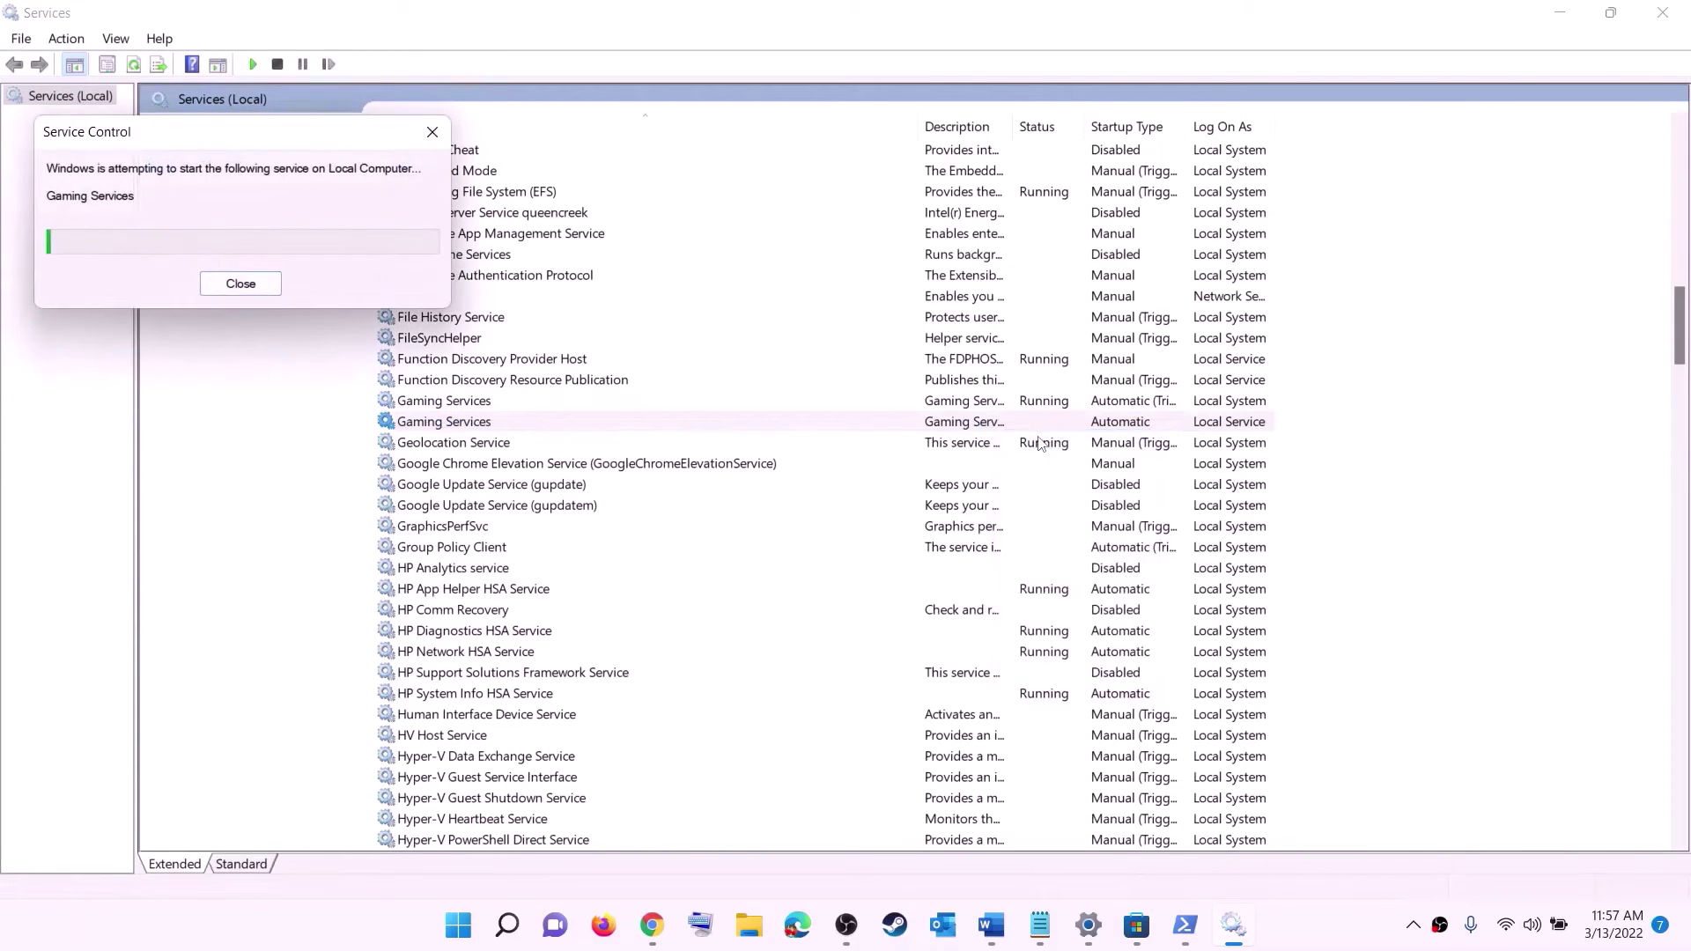
left_click(961, 550)
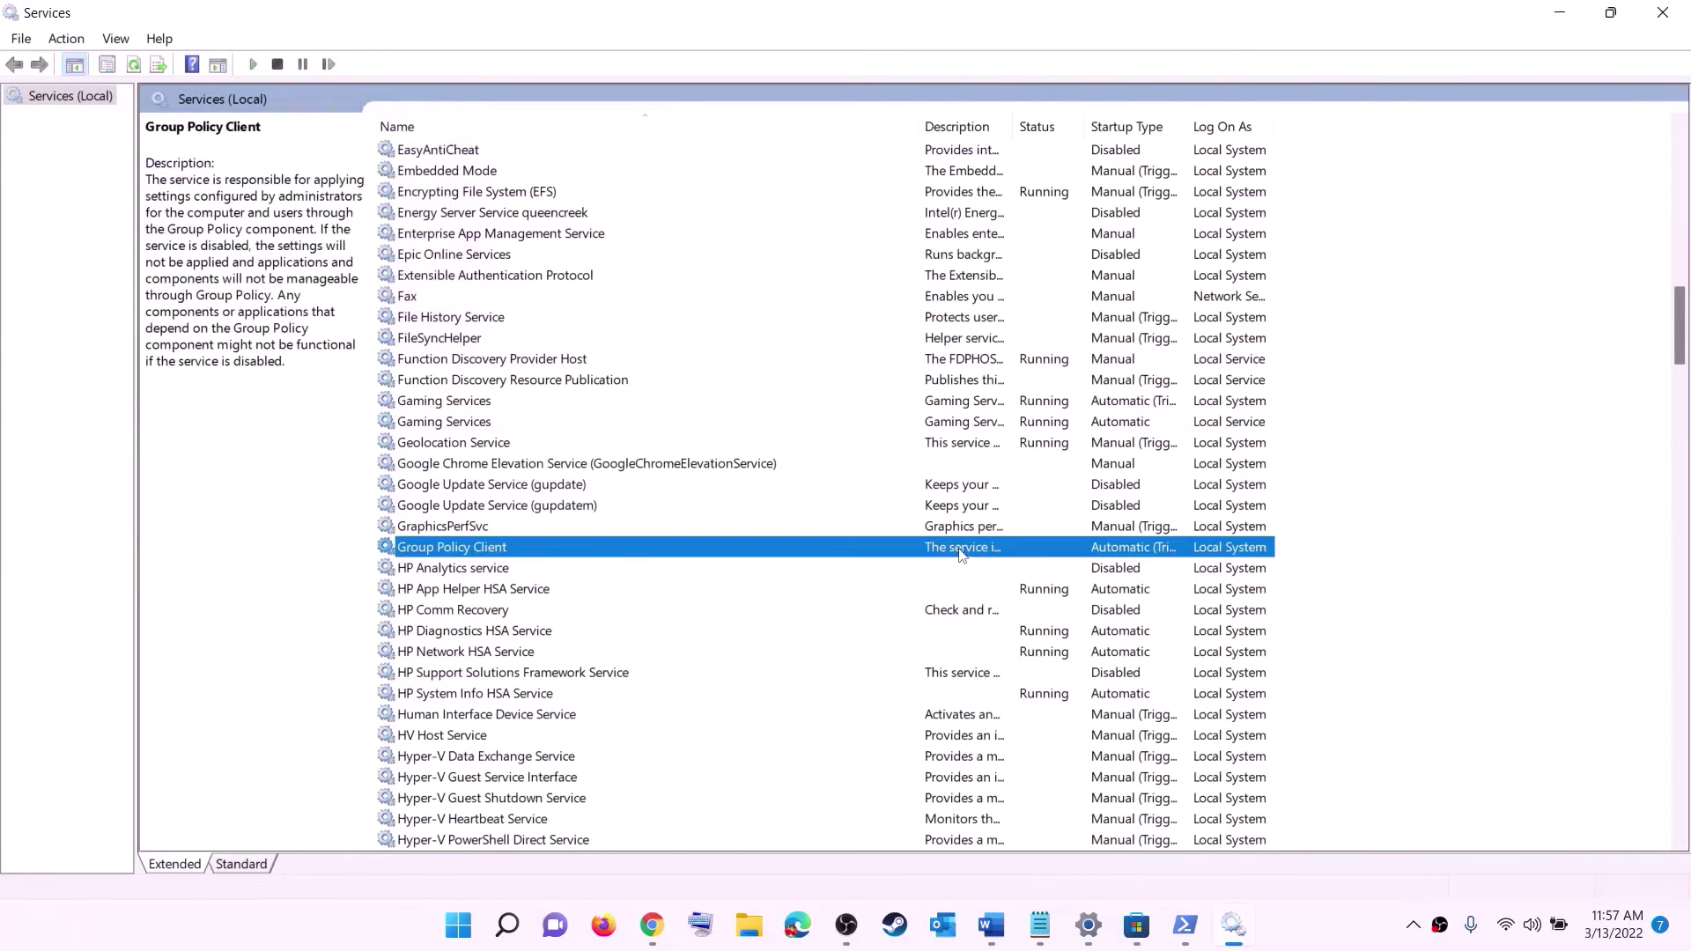
Step: Confirm Microsoft Store Install Service's startup type stays Automatic and apply it
key("m")
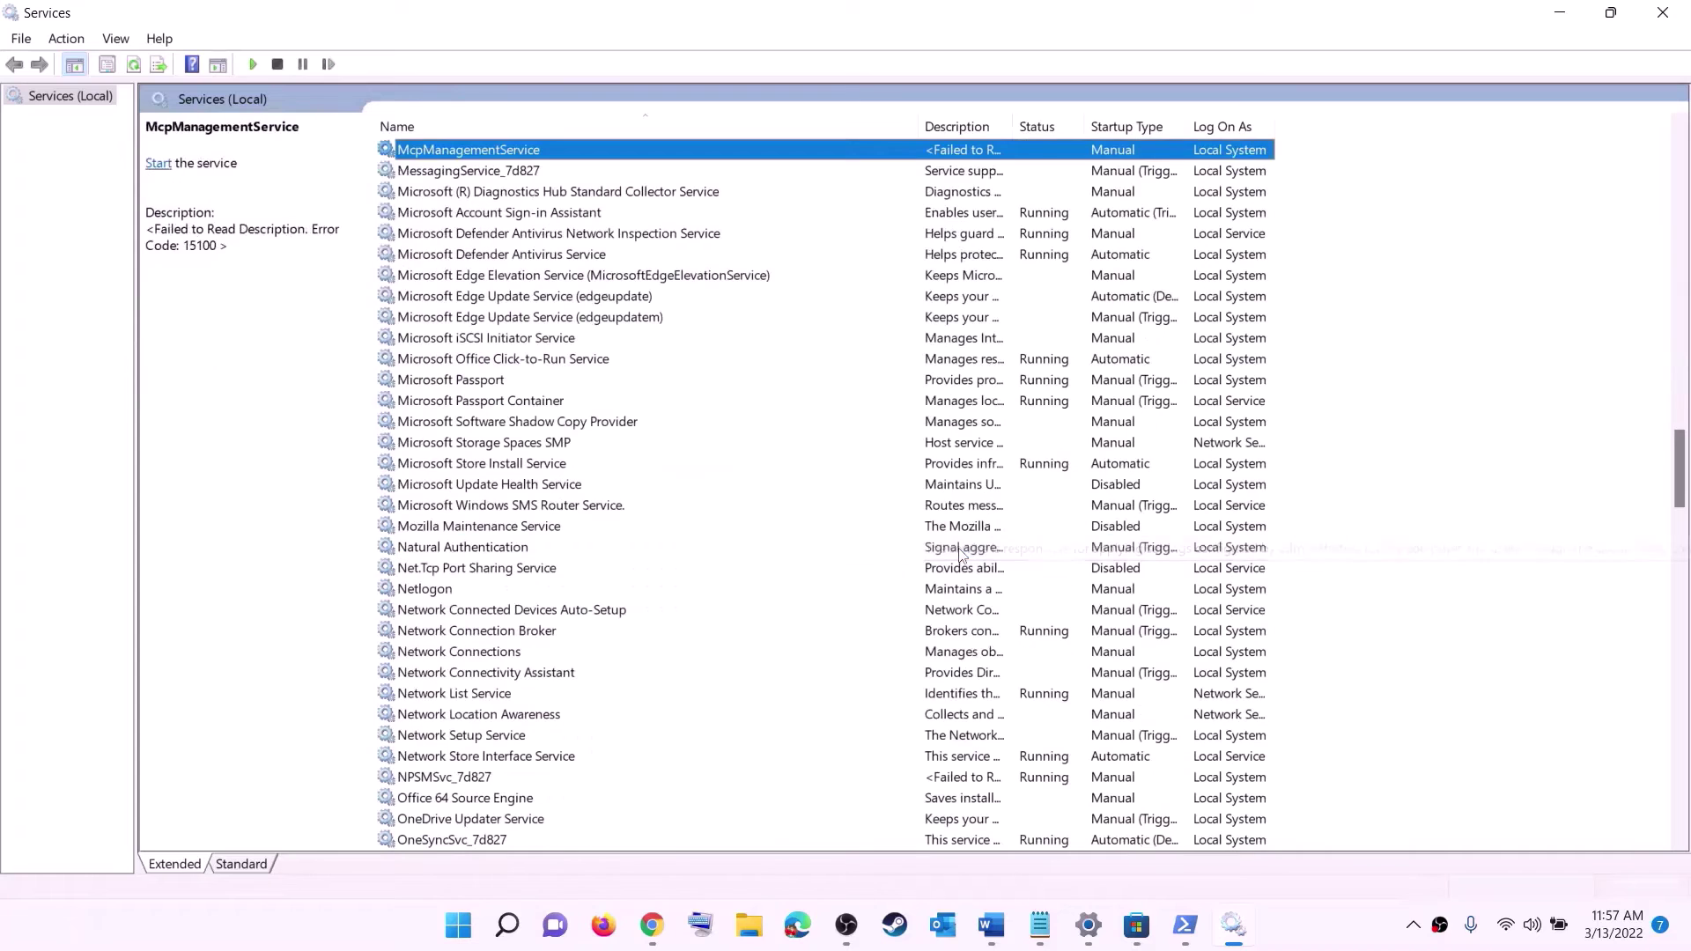
left_click(500, 465)
double_click(652, 466)
left_click(828, 438)
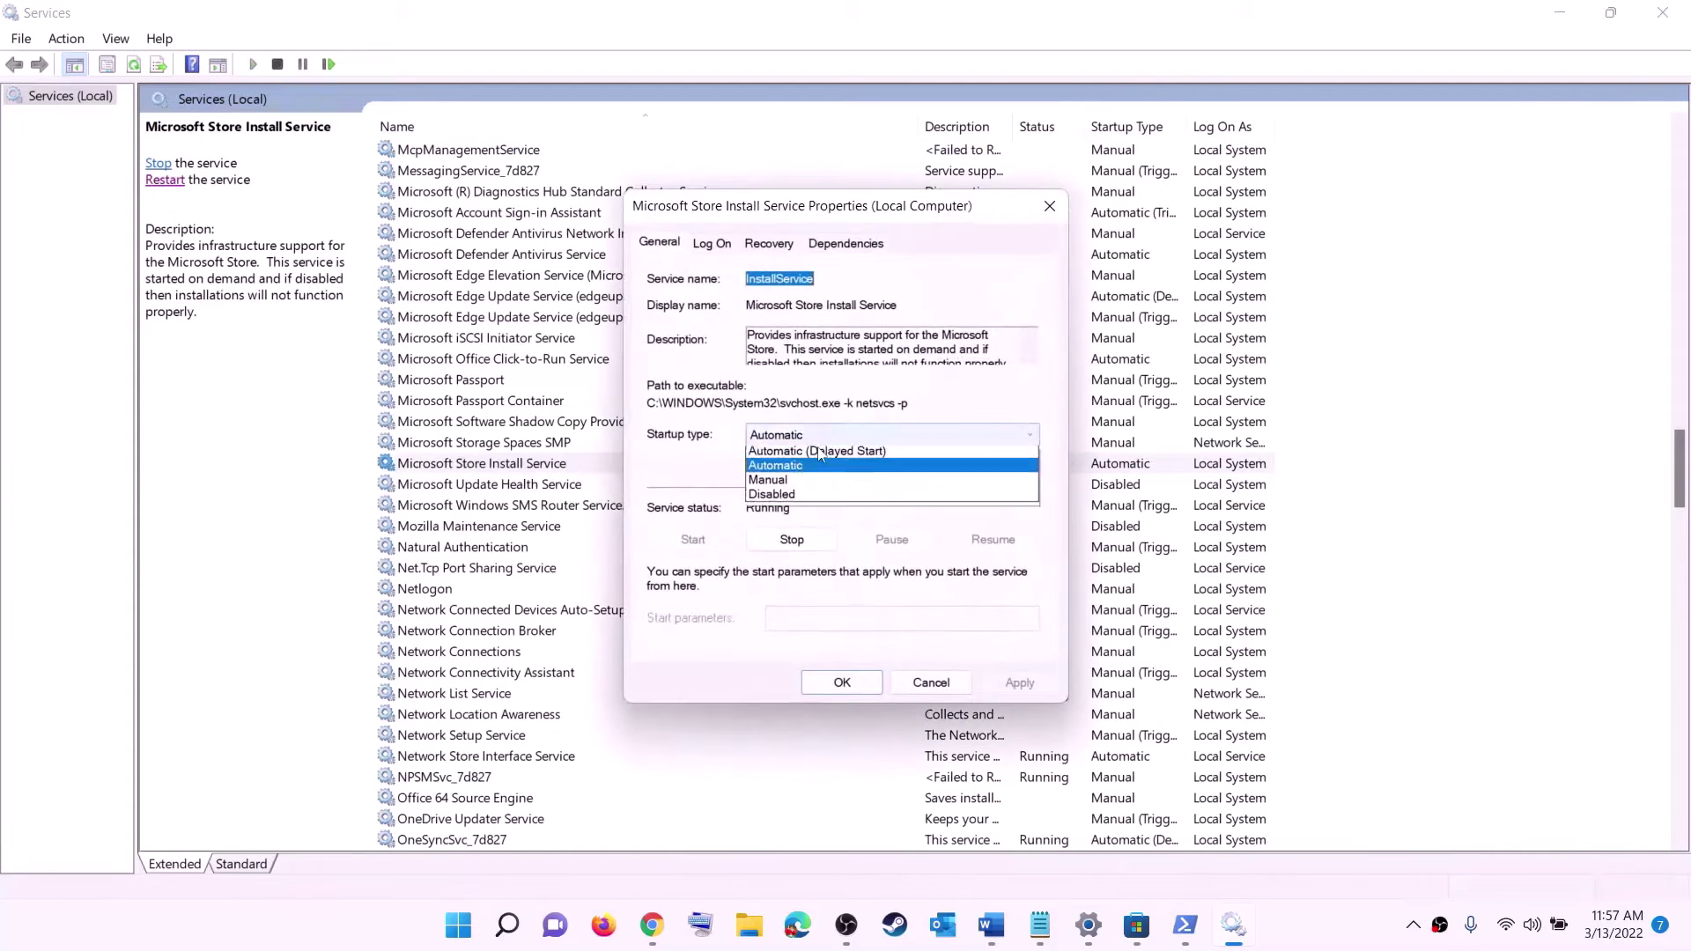
left_click(792, 445)
left_click(1013, 681)
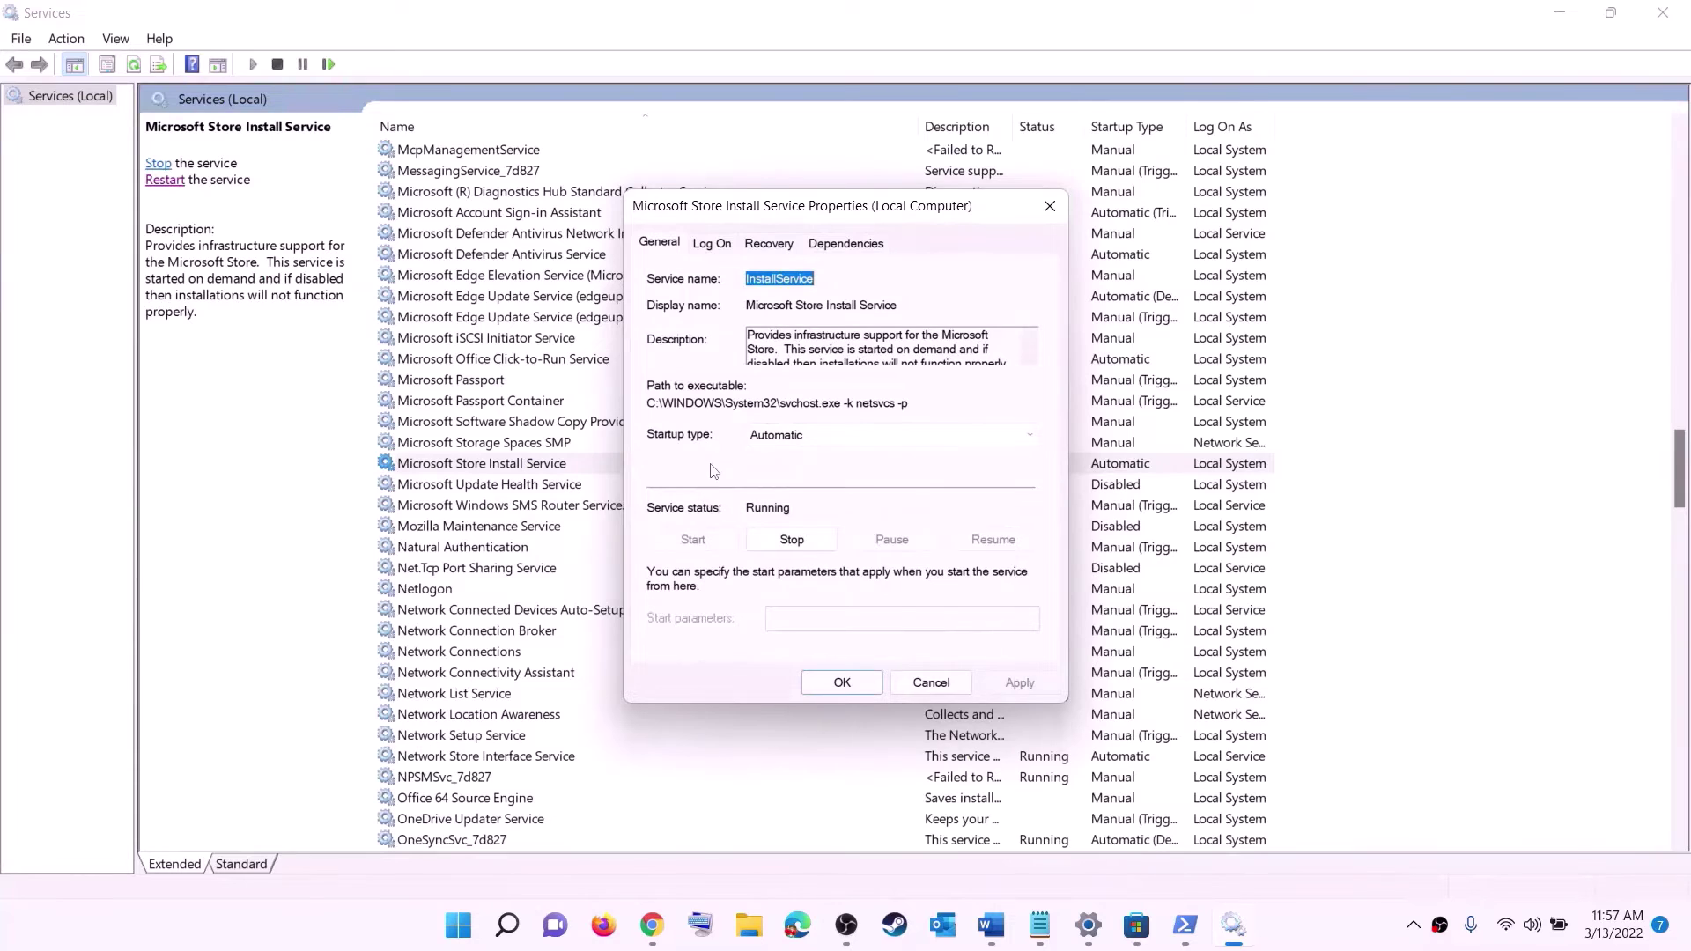
left_click(852, 683)
Step: Change Background Intelligent Transfer Service from Automatic (Delayed Start) to Automatic startup and apply
left_click(557, 407)
key("b")
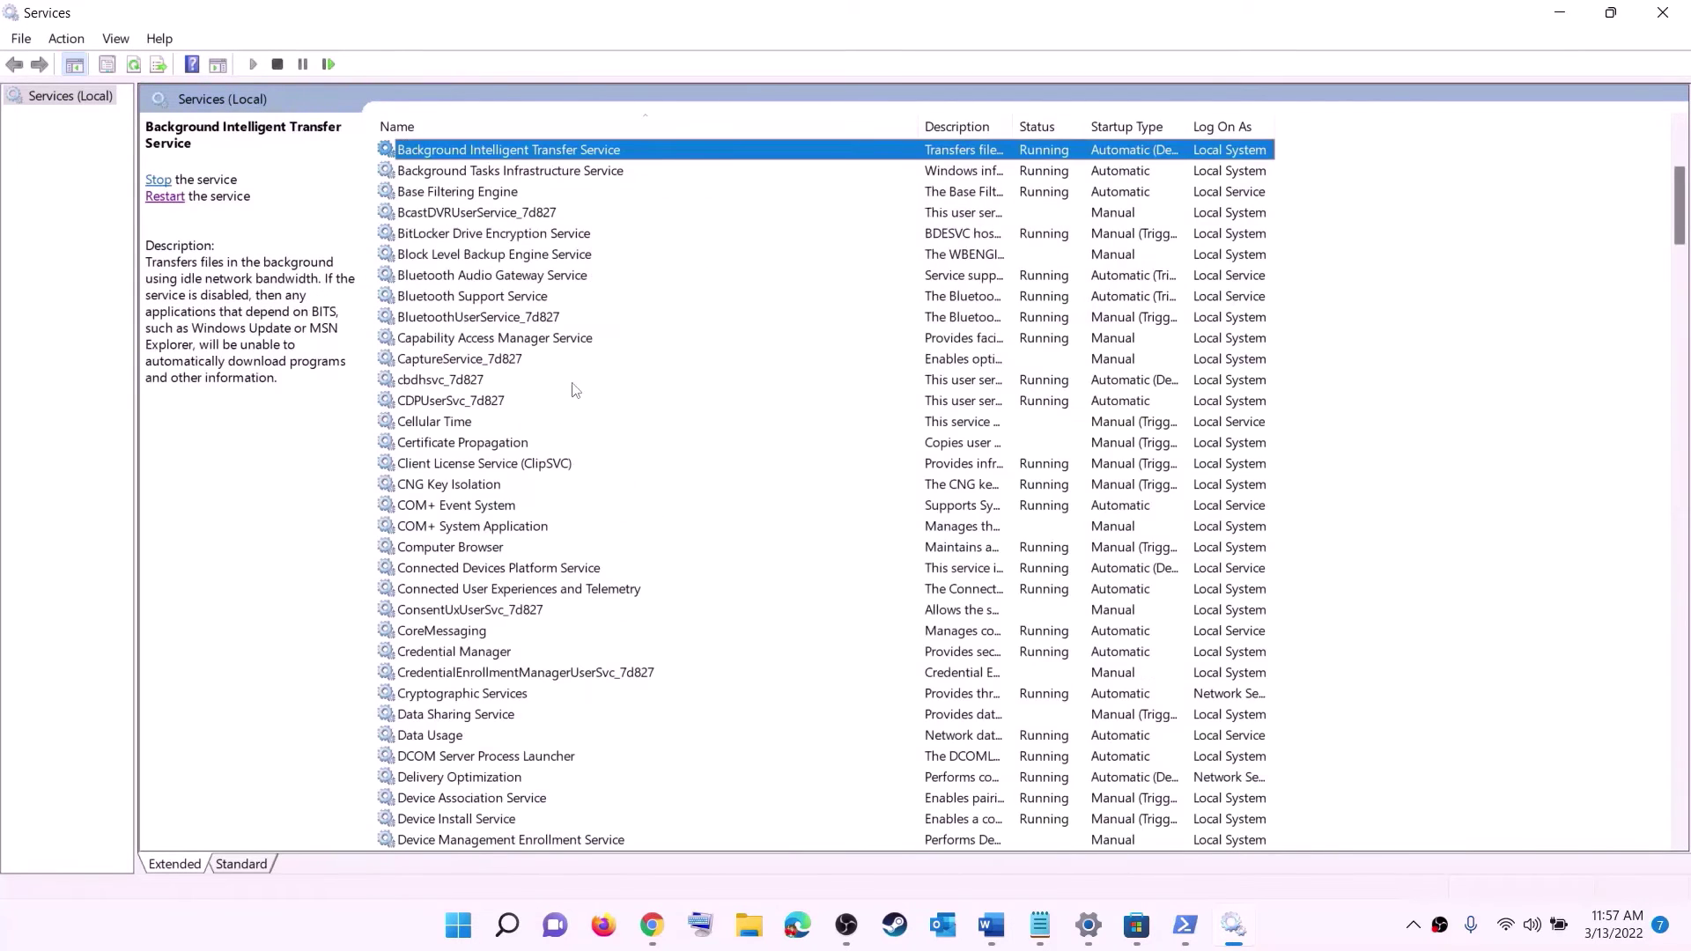
scroll(590, 370, "up", 4)
double_click(619, 406)
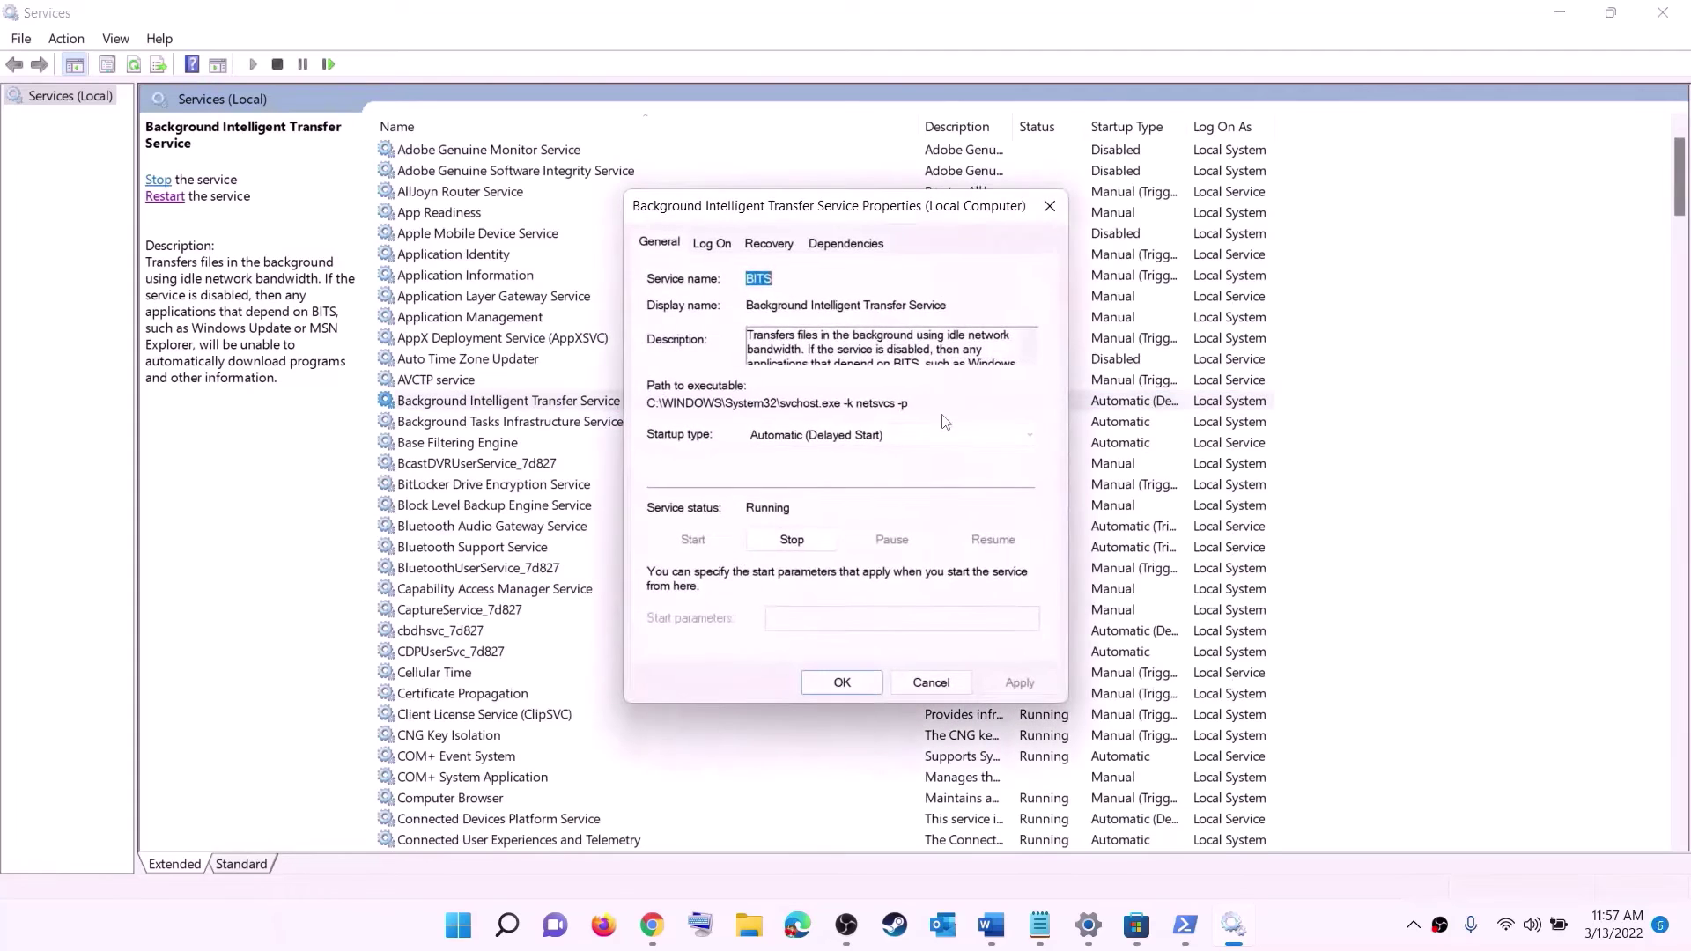
left_click(891, 434)
left_click(792, 467)
left_click(1019, 683)
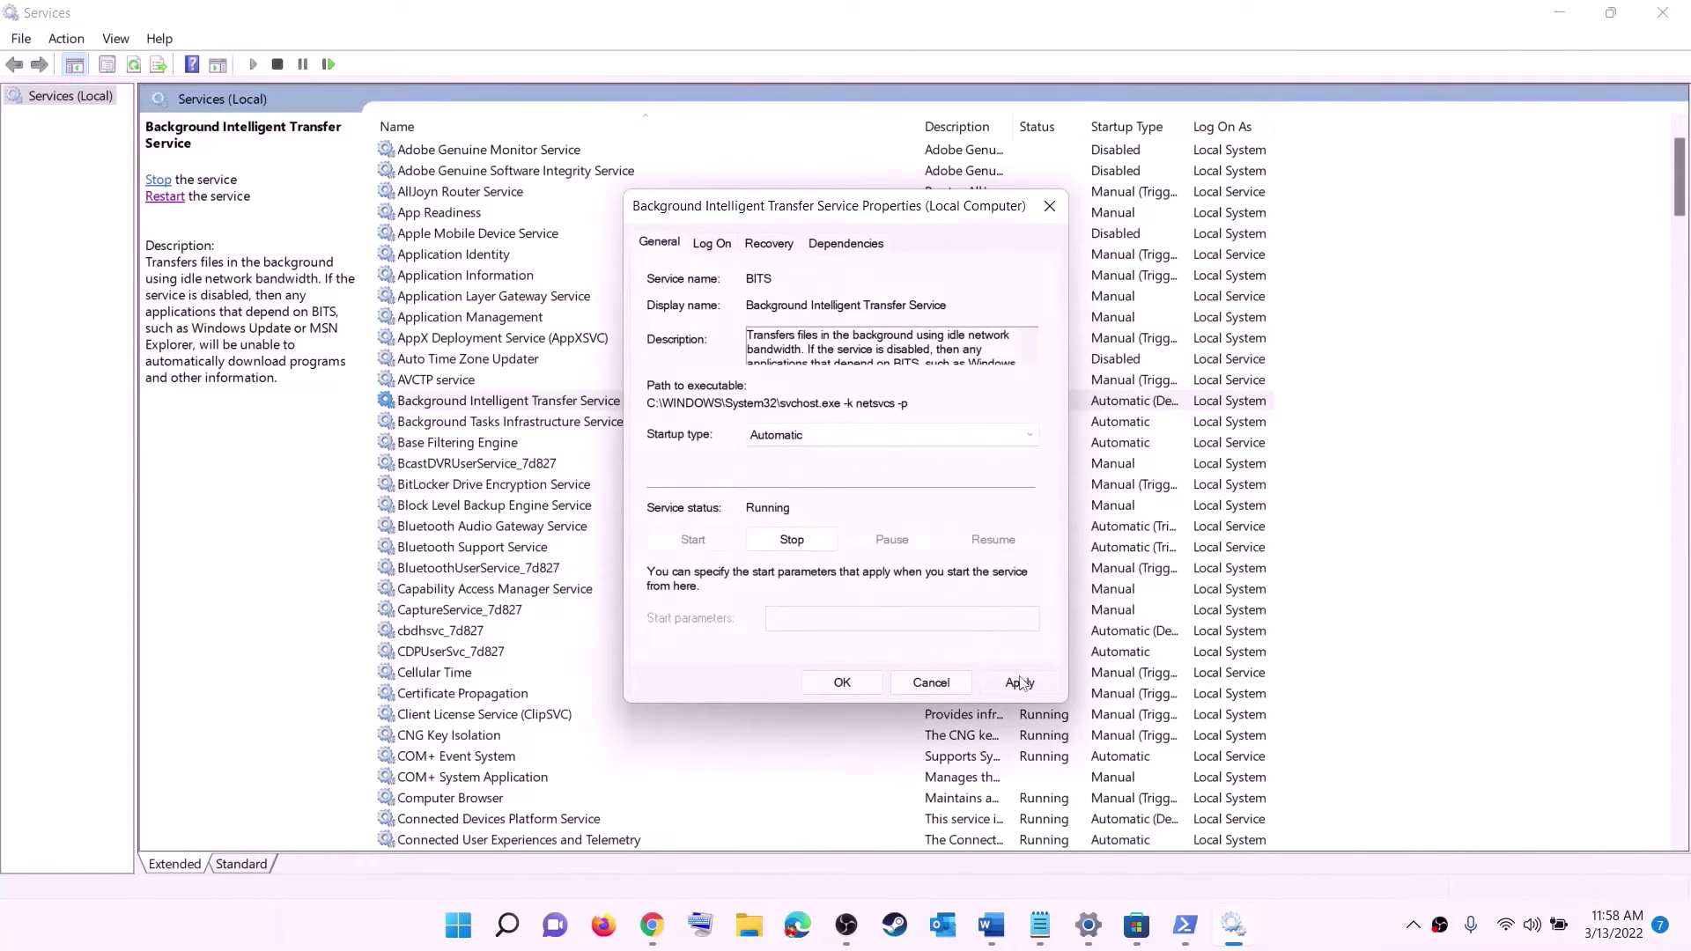
left_click(842, 684)
Step: Close Services and open Windows Update in Settings, showing KB5011493 pending install
left_click(1663, 13)
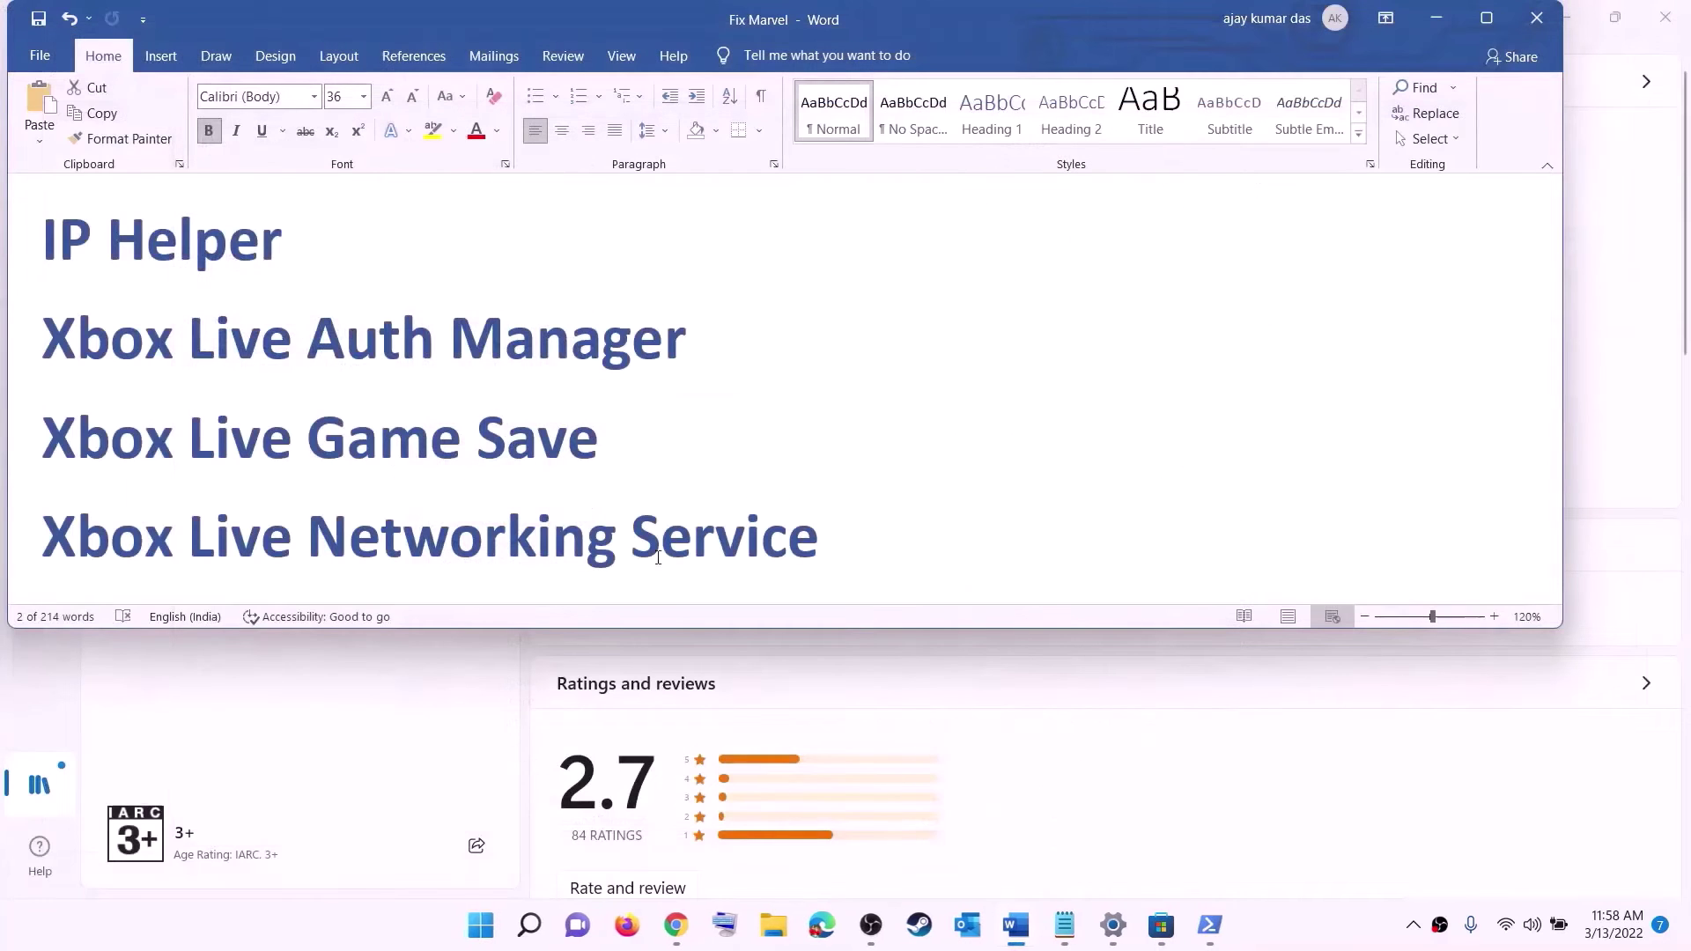
scroll(608, 497, "down", 7)
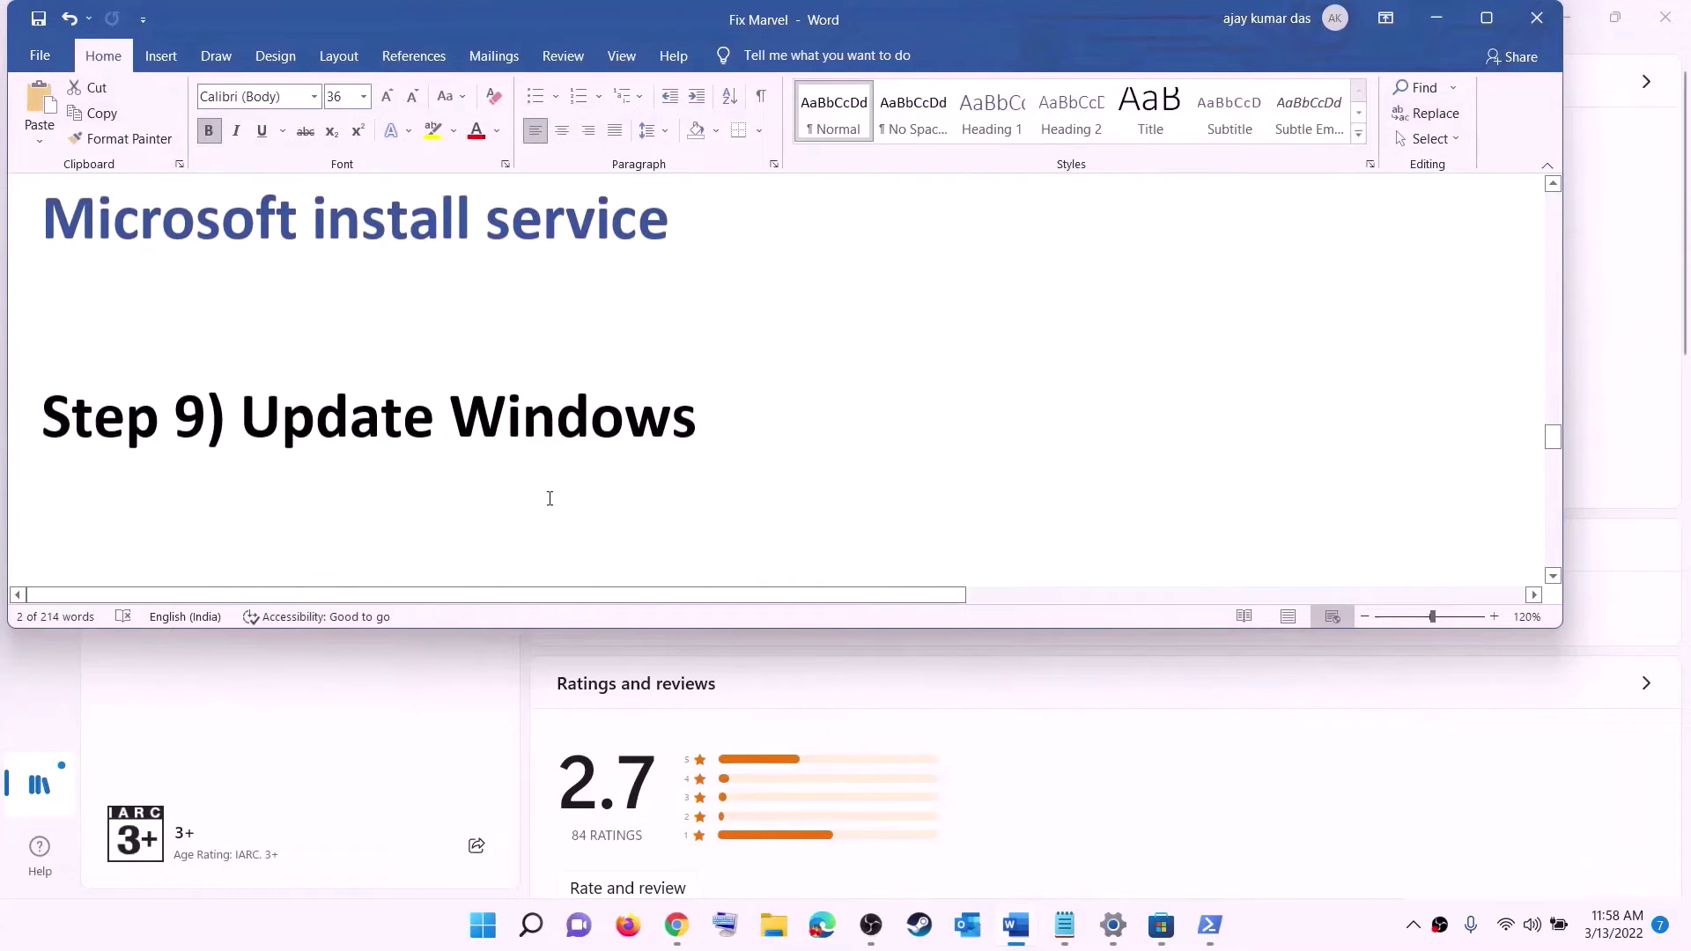
scroll(549, 499, "down", 1)
key("super")
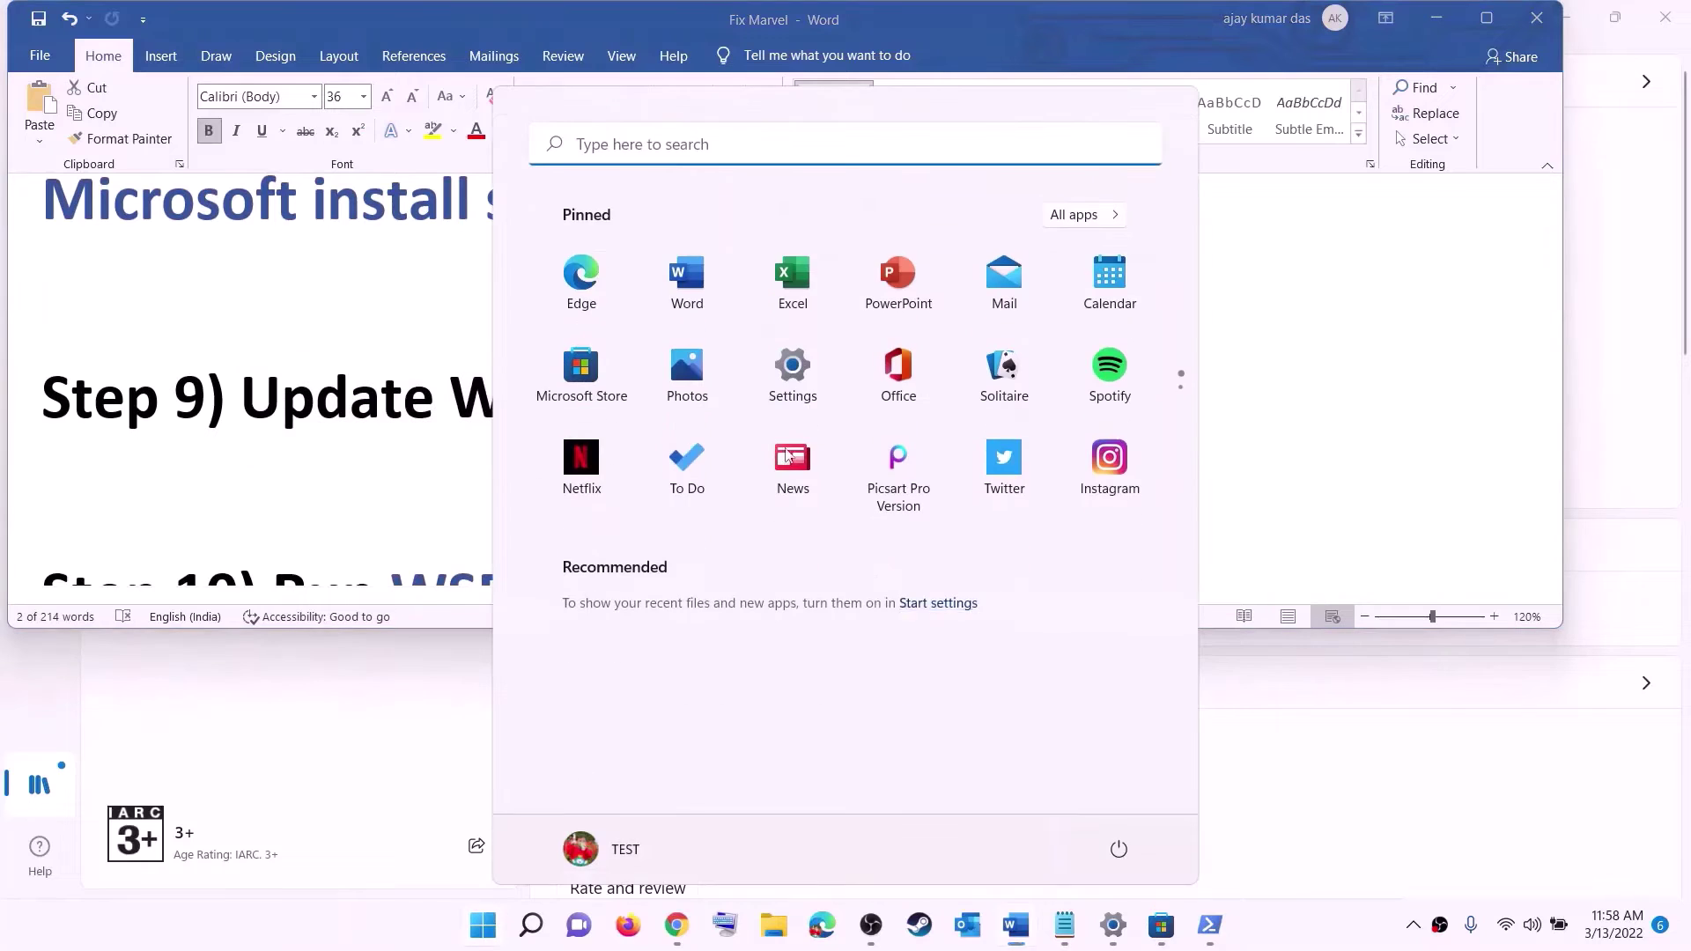
left_click(795, 386)
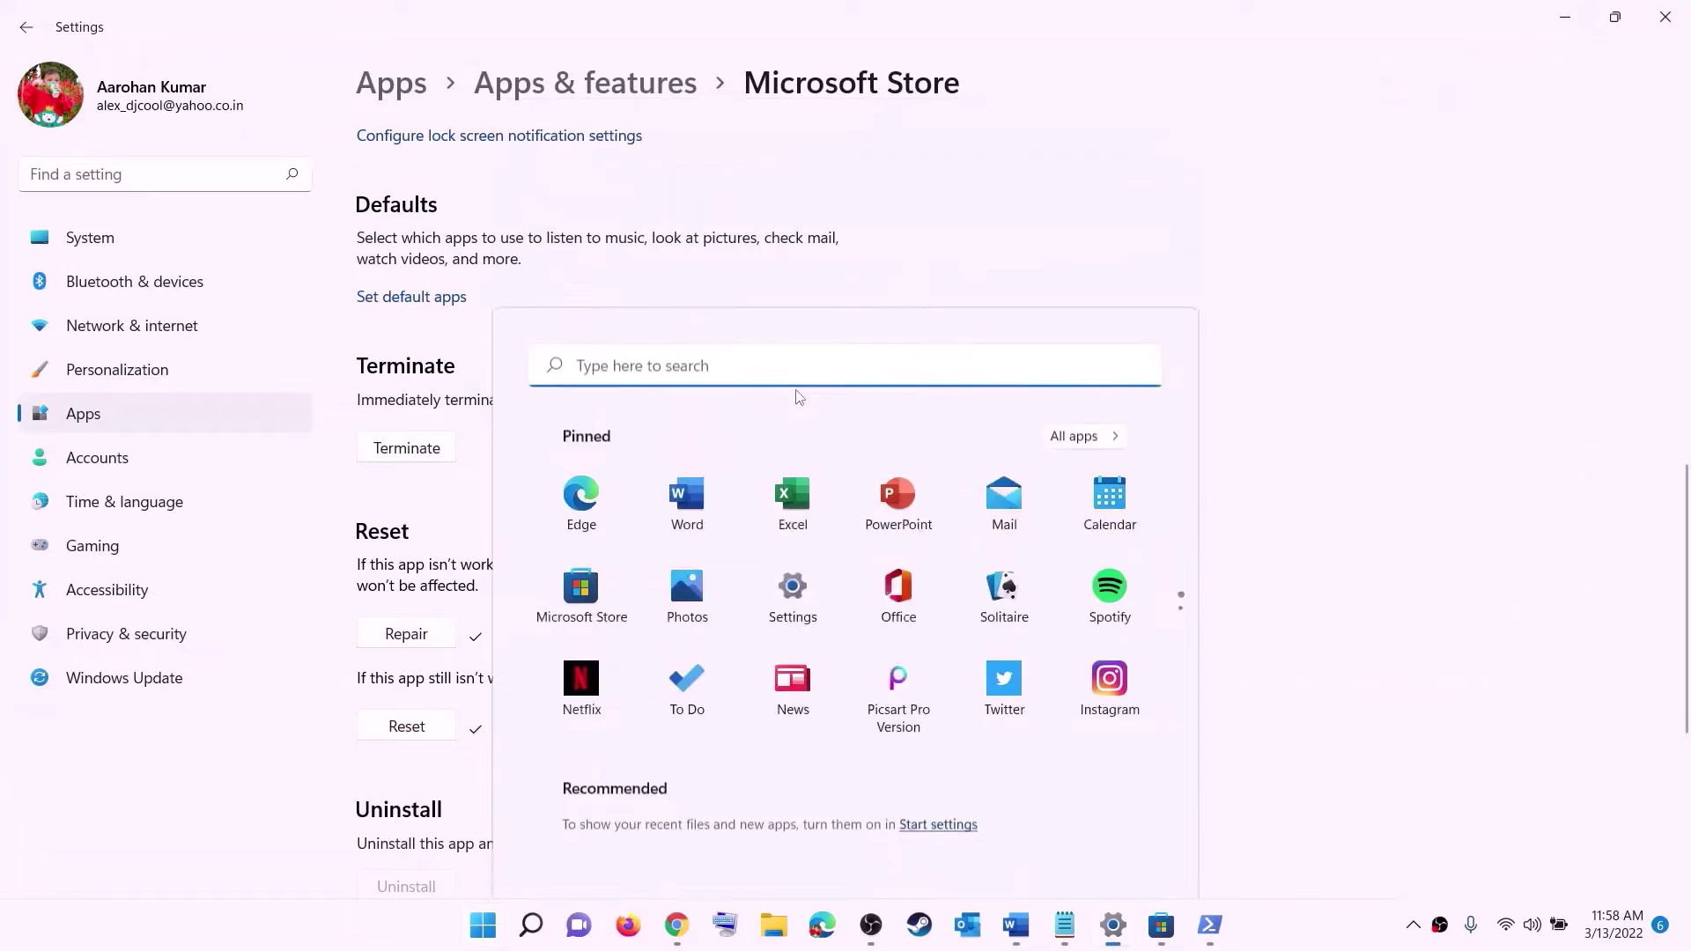
left_click(128, 678)
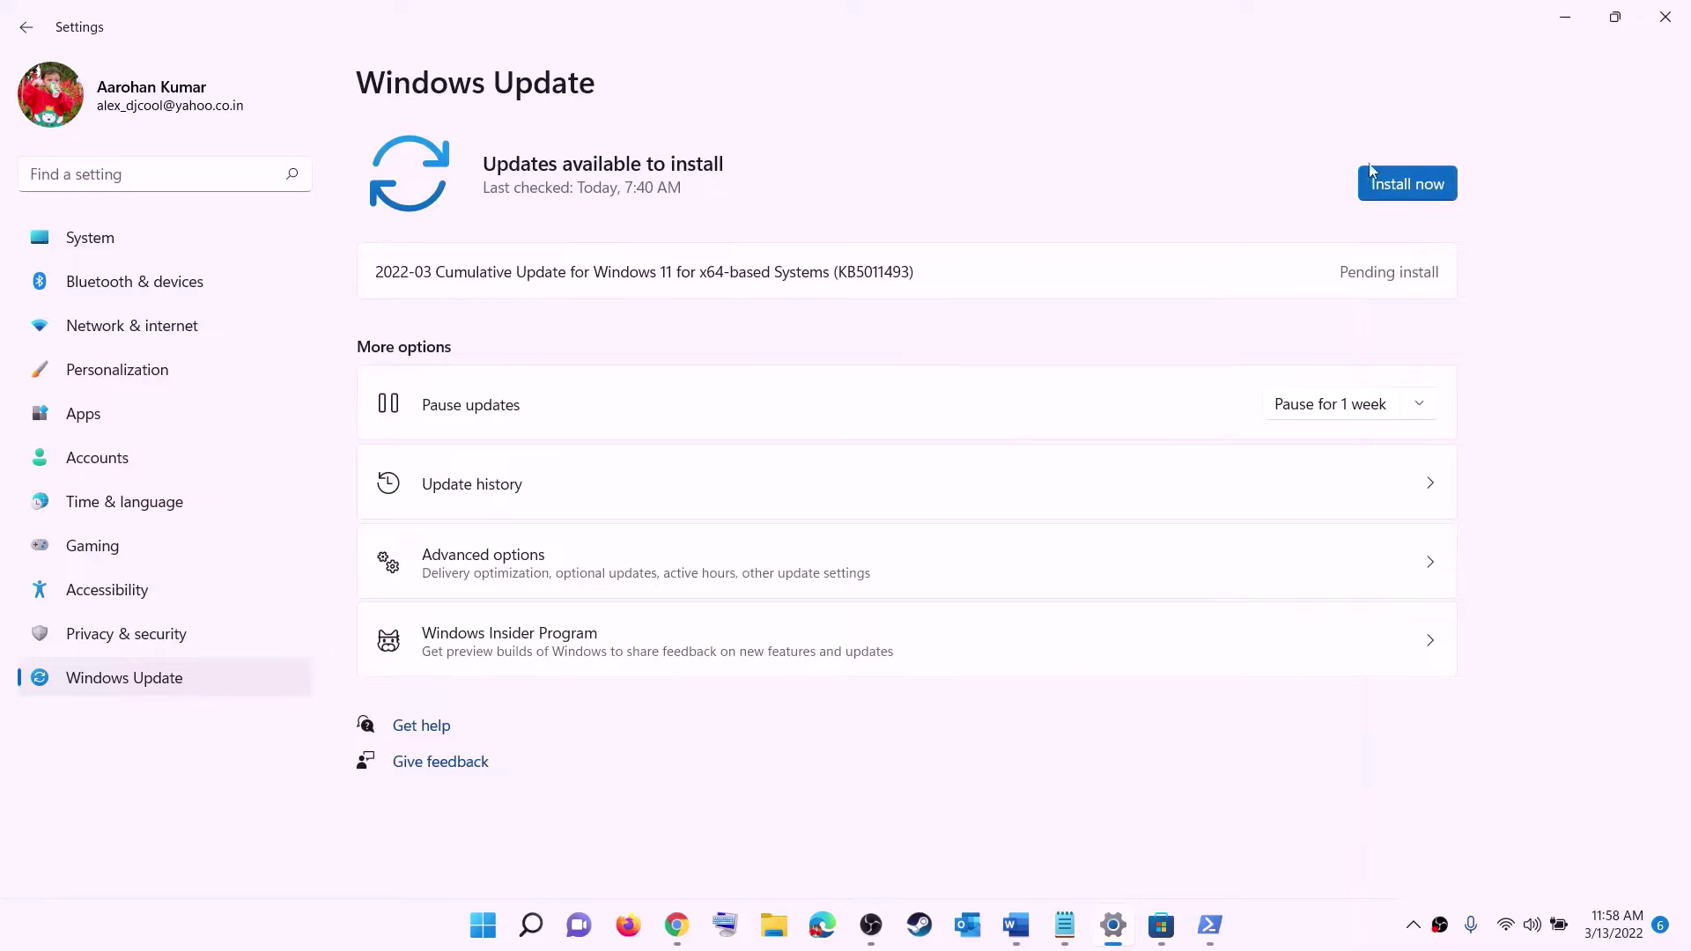
Step: Check the Start menu power options, then return to the Fix Marvel guide at Step 10
left_click(482, 925)
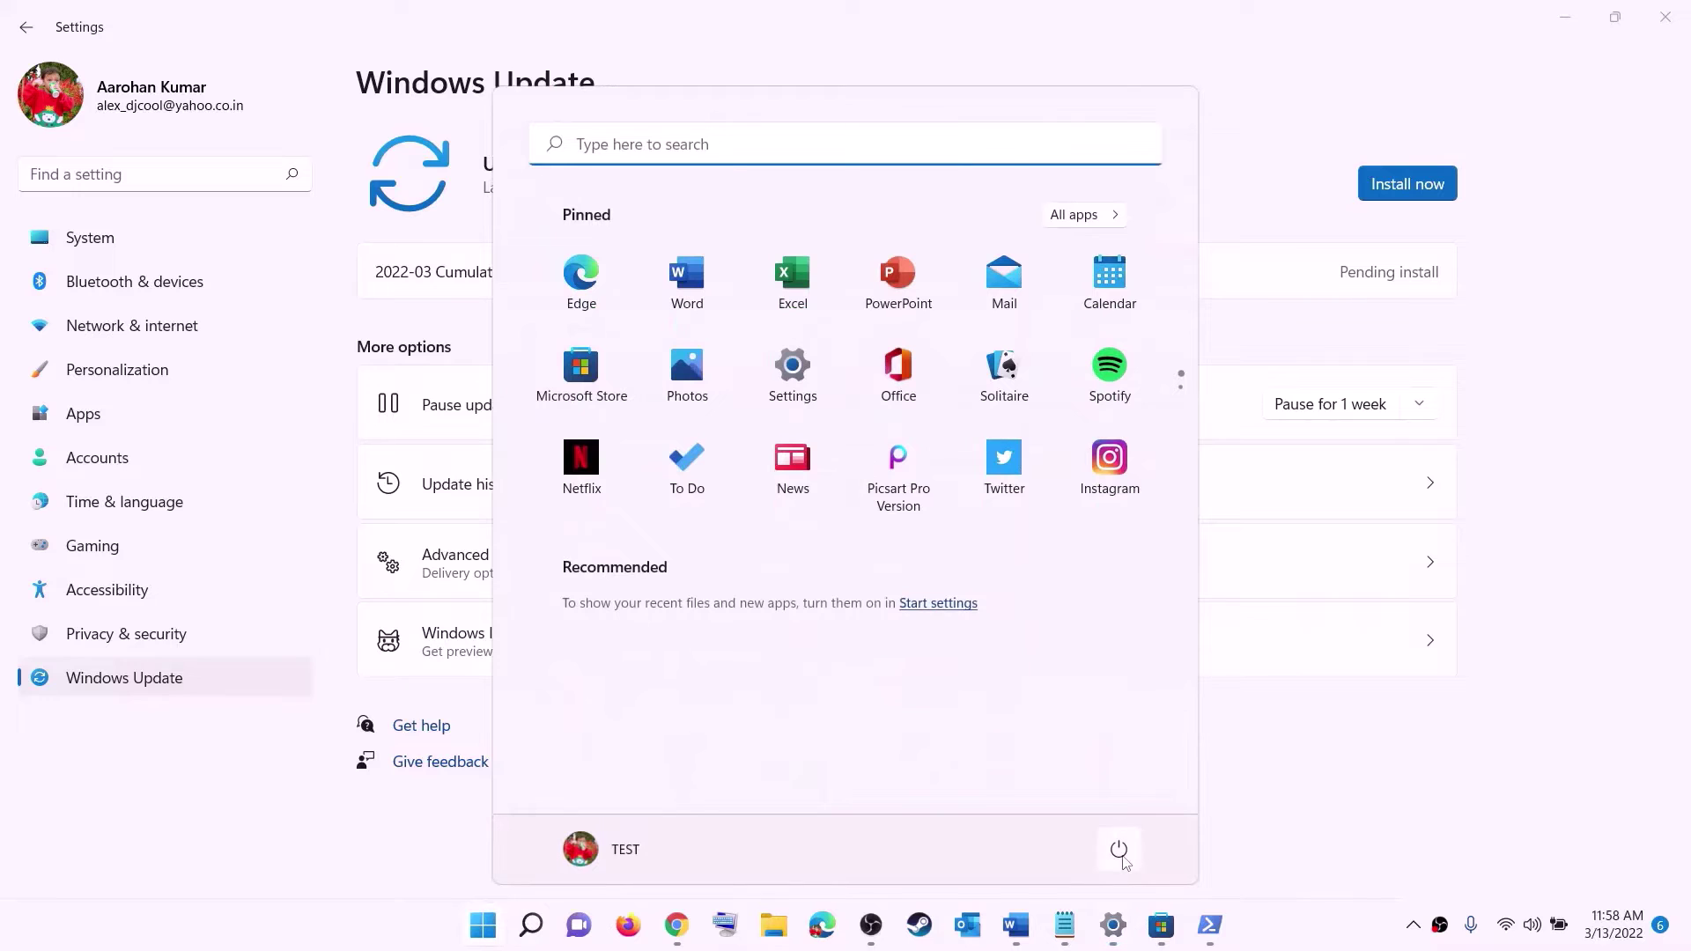
left_click(1117, 850)
key("Escape")
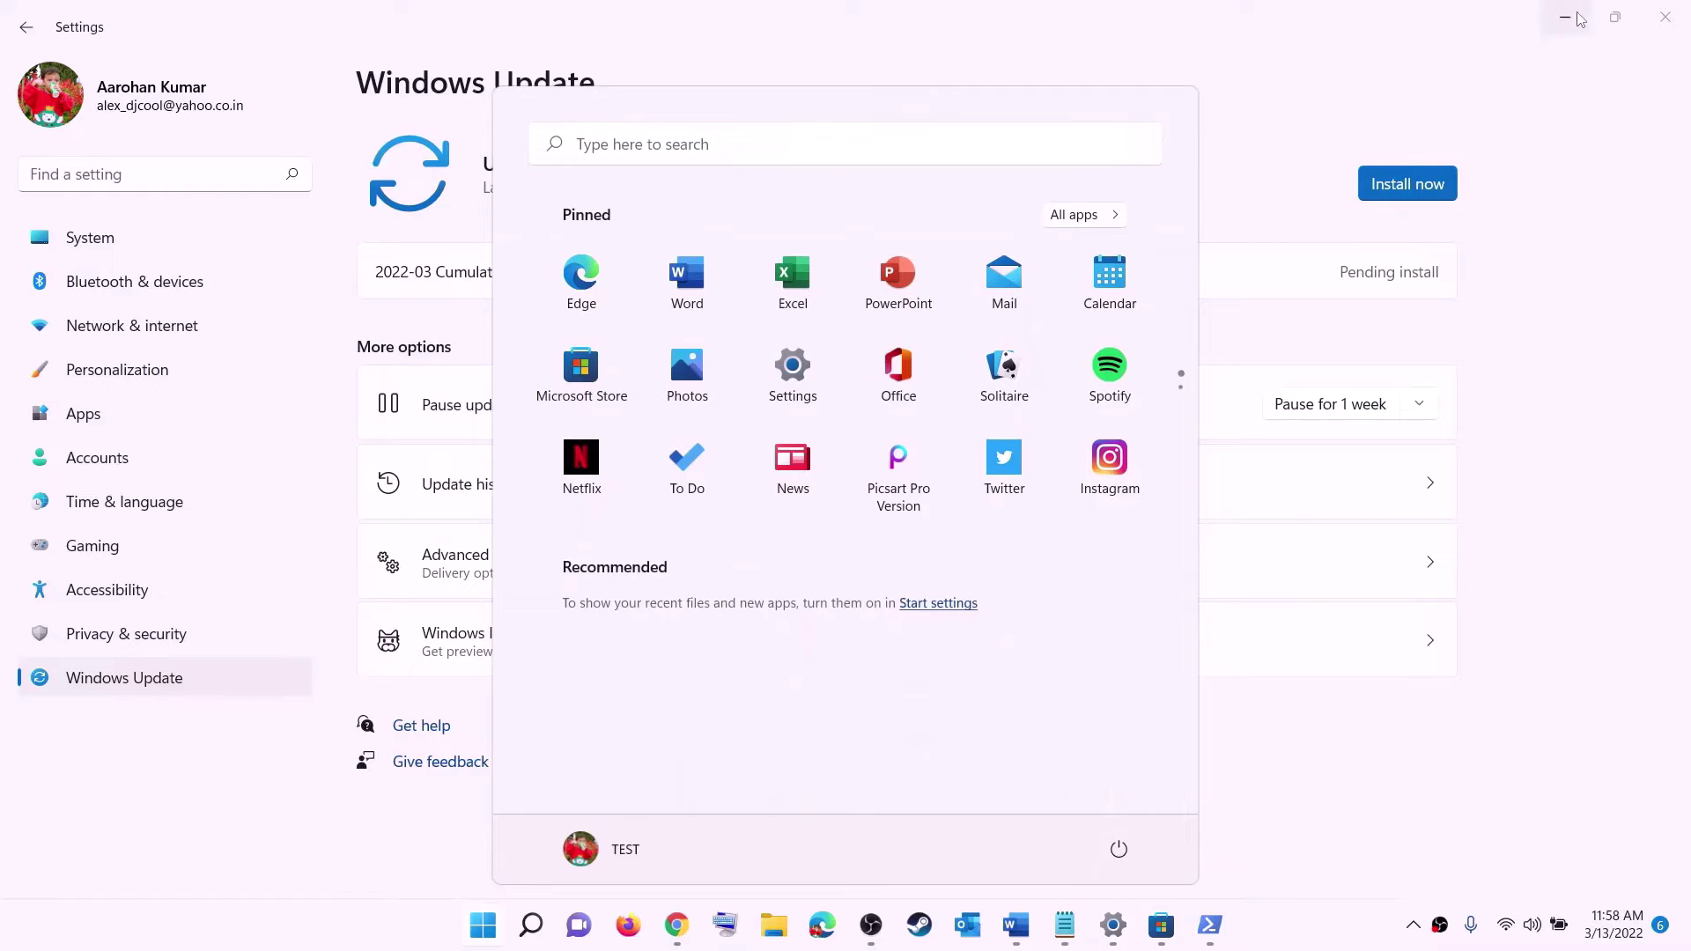
key("Escape")
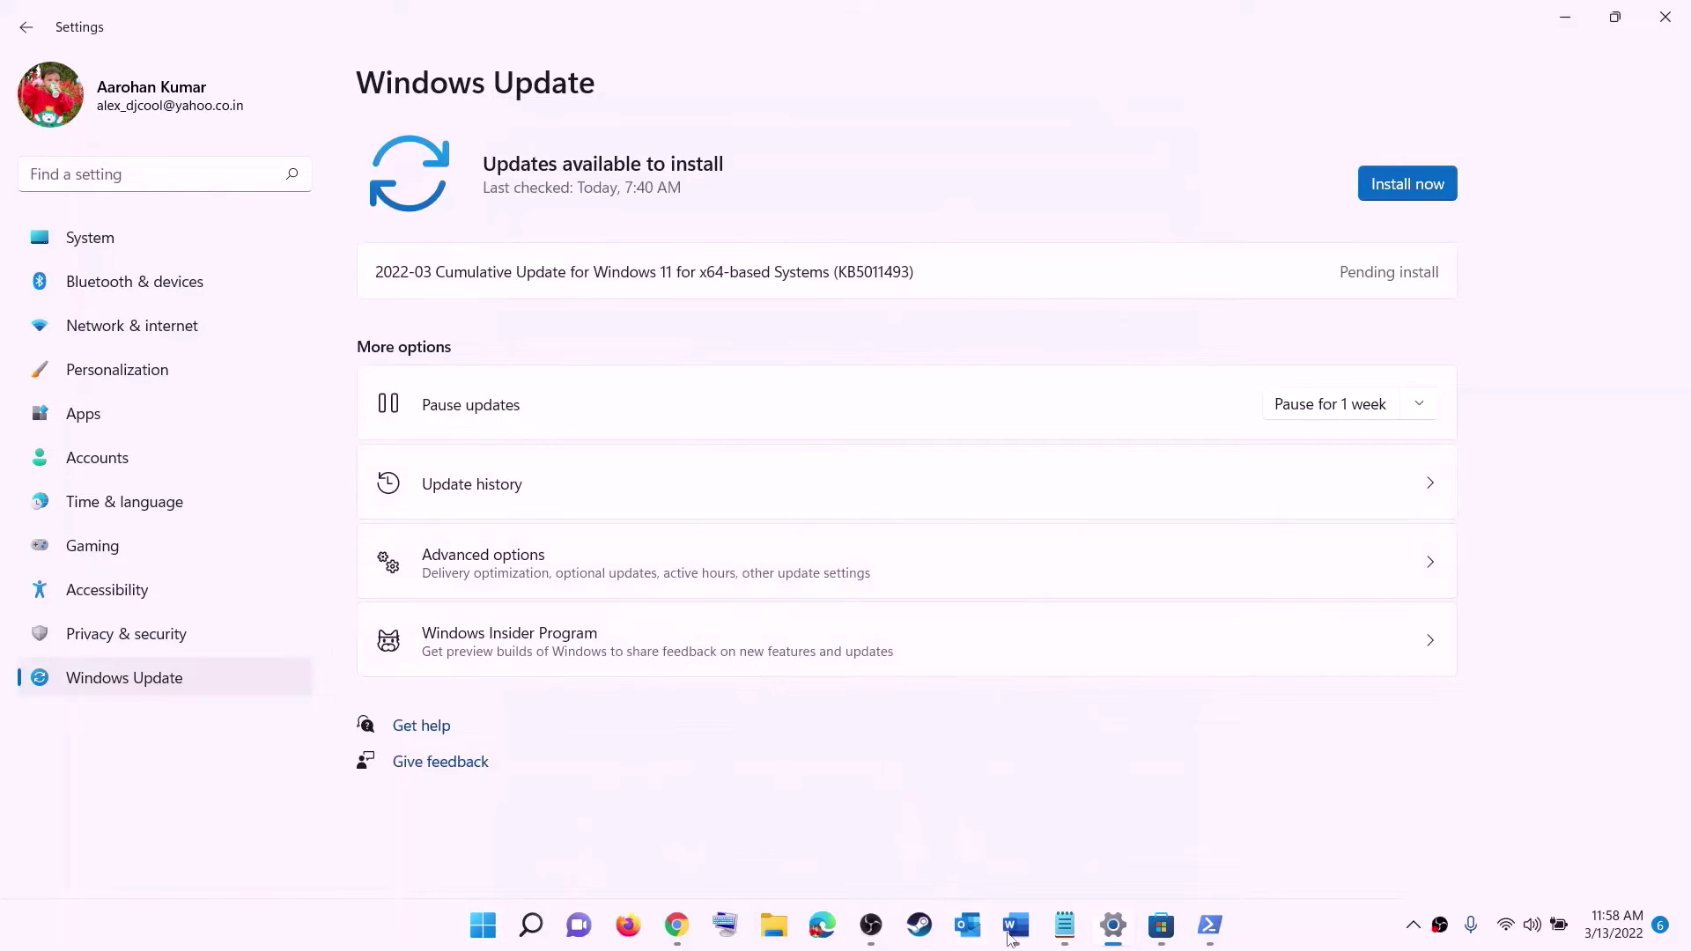
left_click(1014, 925)
scroll(513, 416, "down", 3)
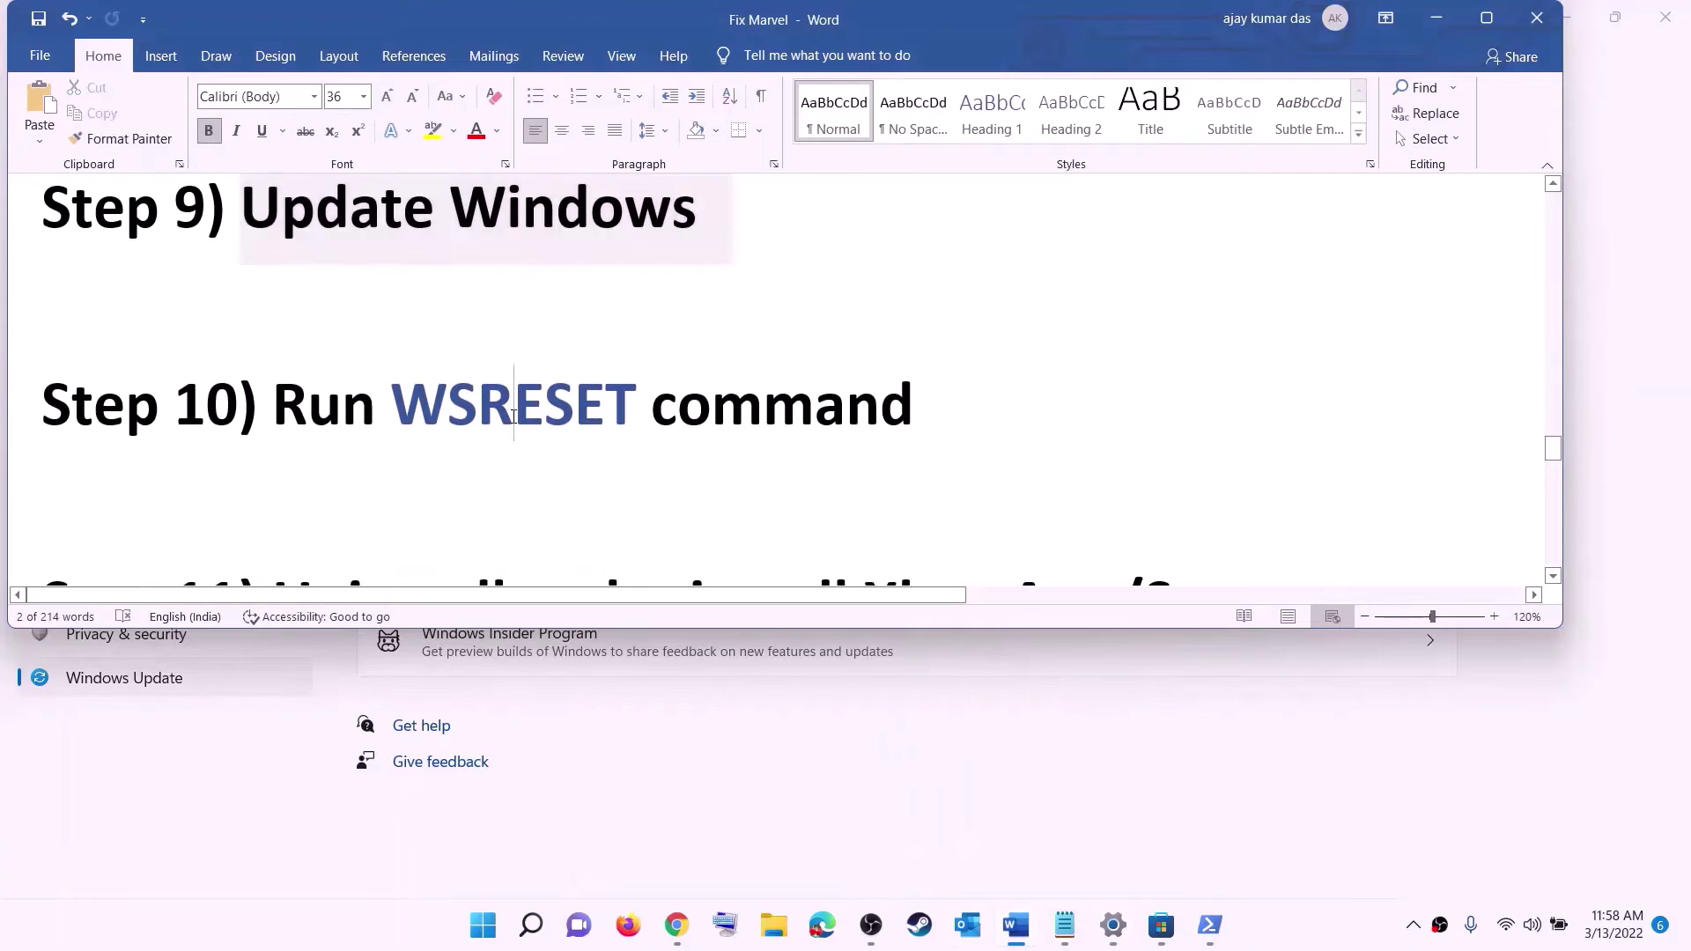
Step: Copy WSRESET from the guide and run it from Start search, letting the Store reopen
double_click(514, 415)
key("ctrl+c")
left_click(476, 940)
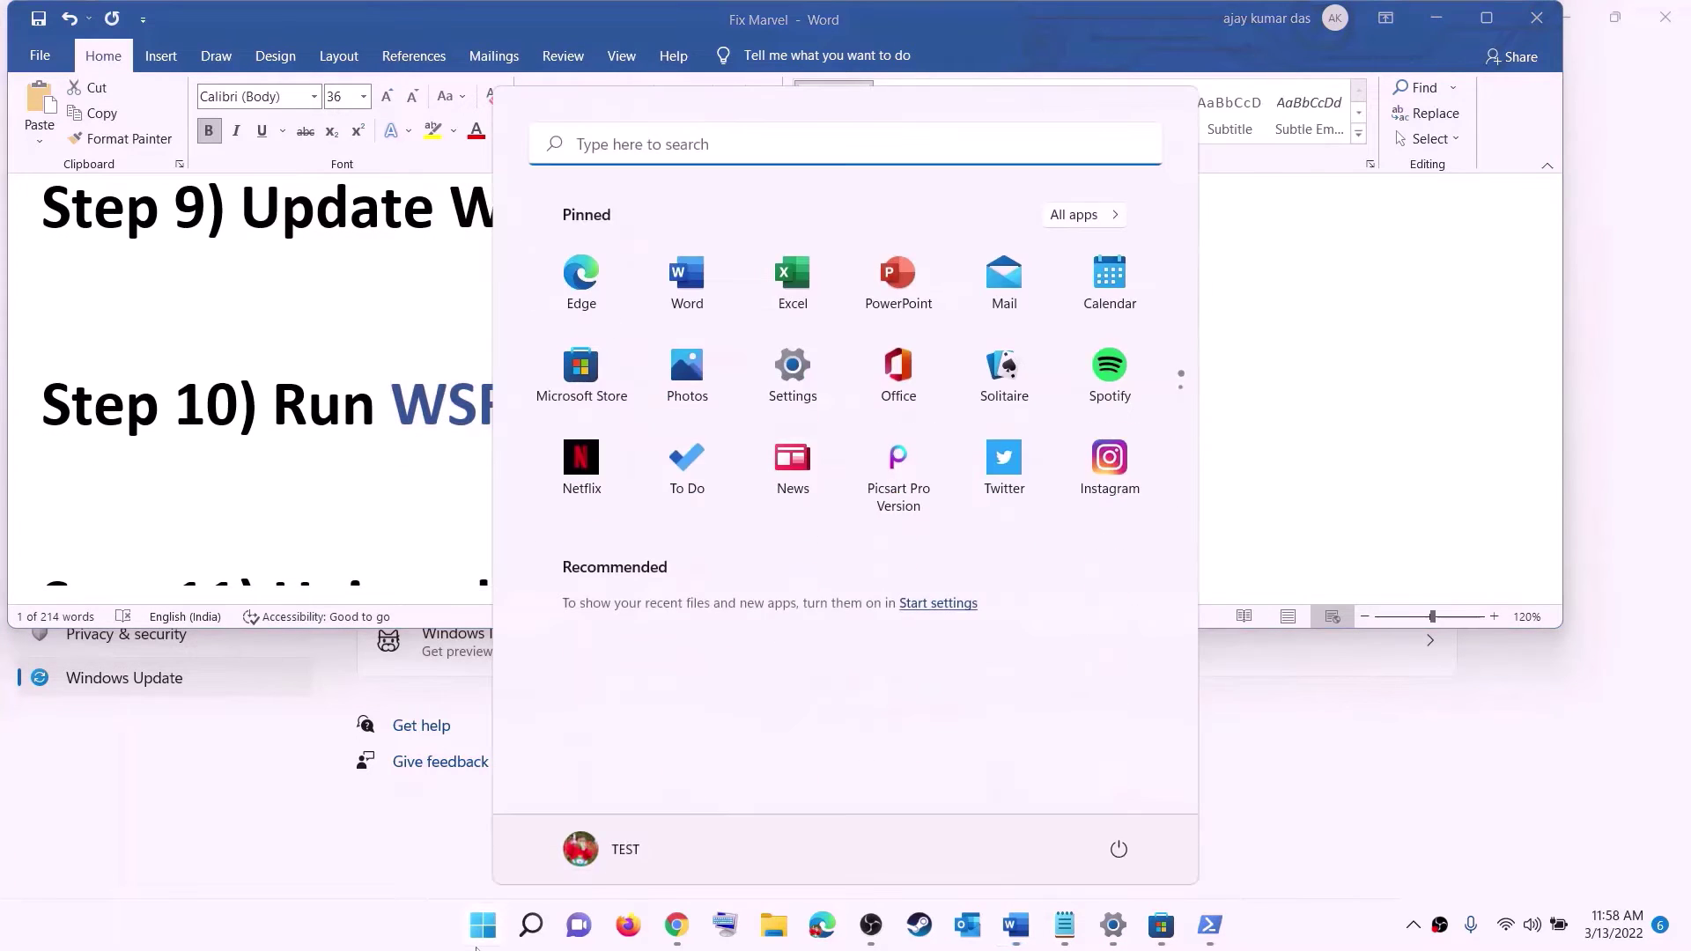
key("ctrl+v")
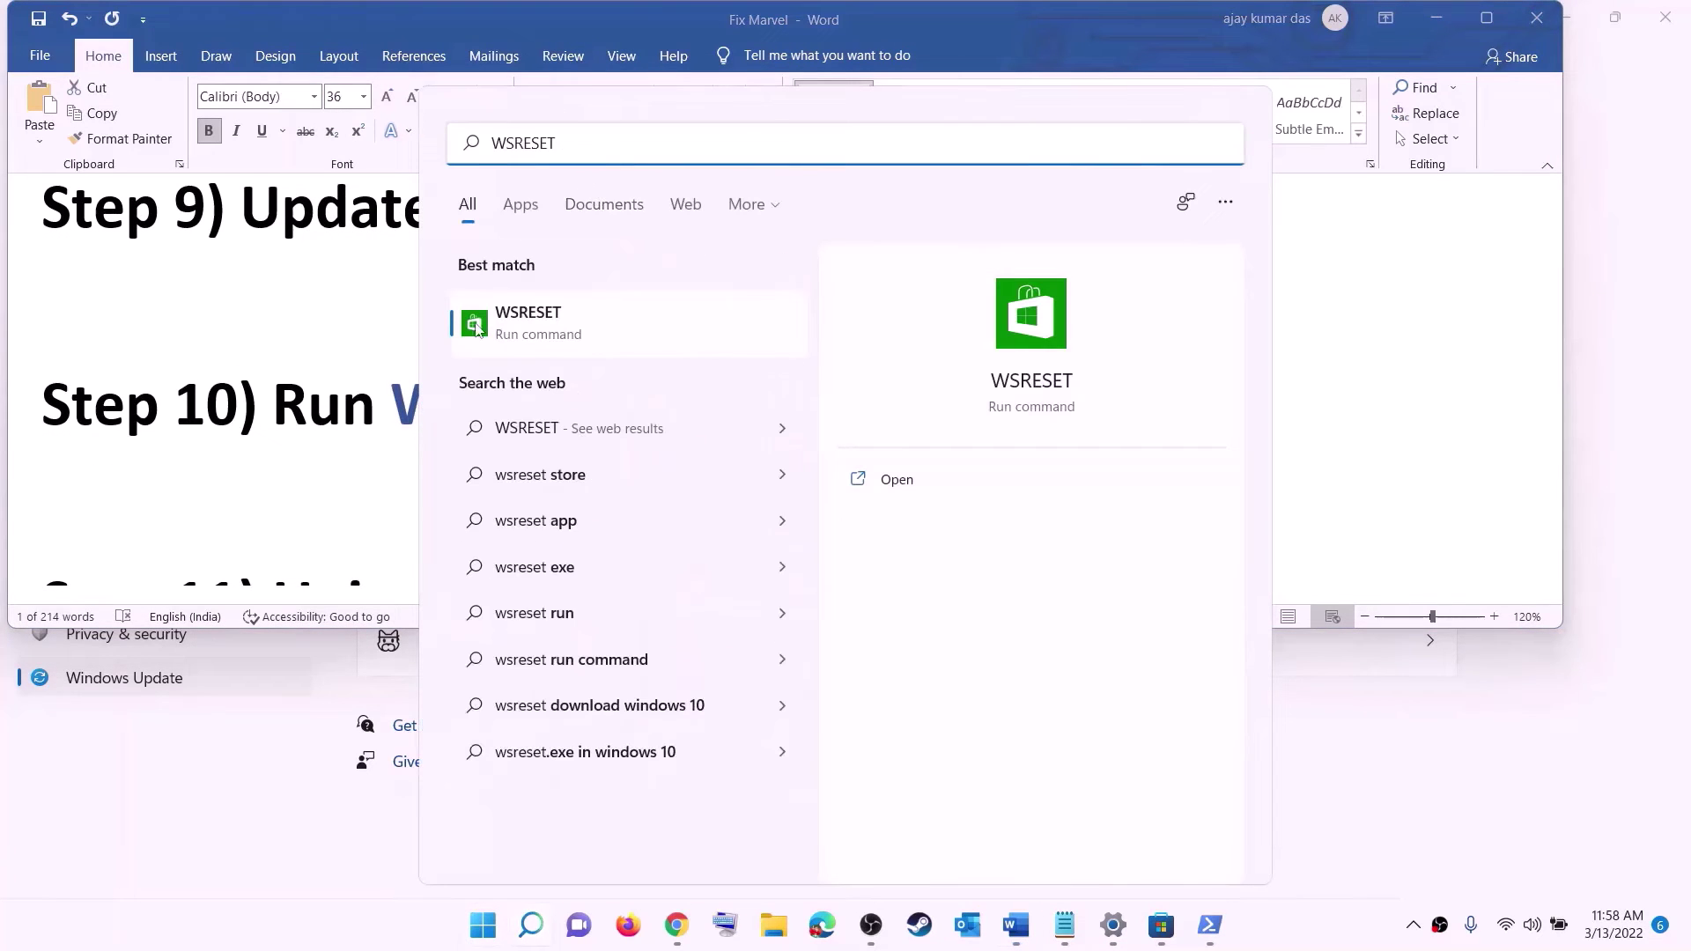
left_click(557, 334)
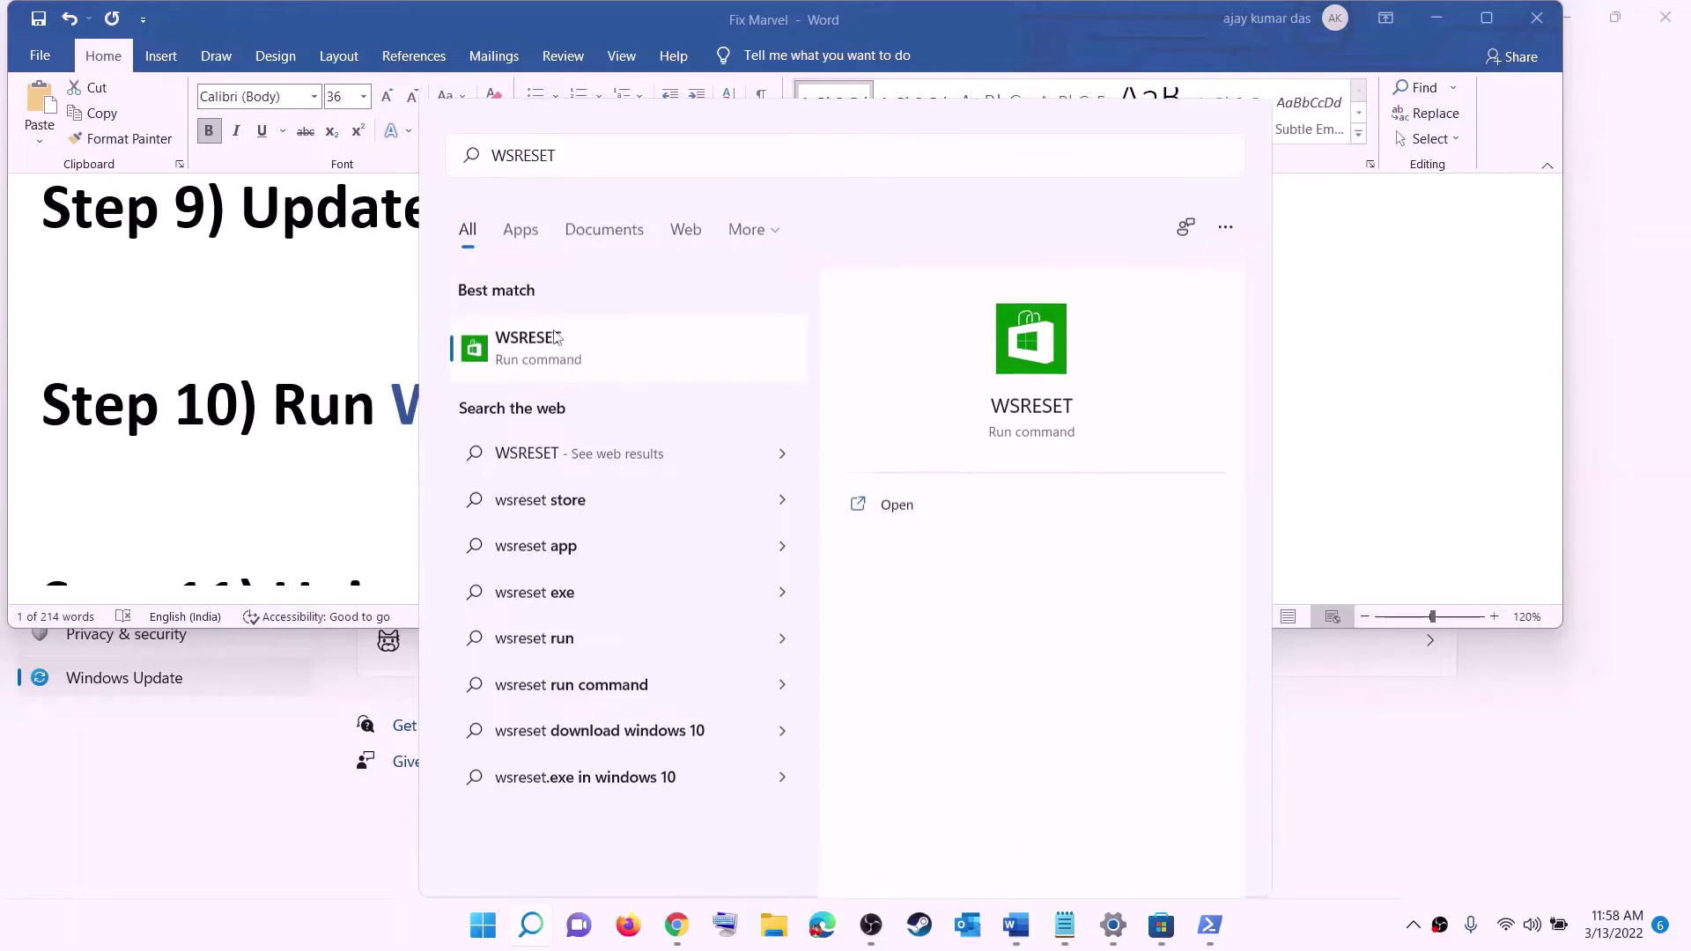
left_click_drag(736, 208, 980, 302)
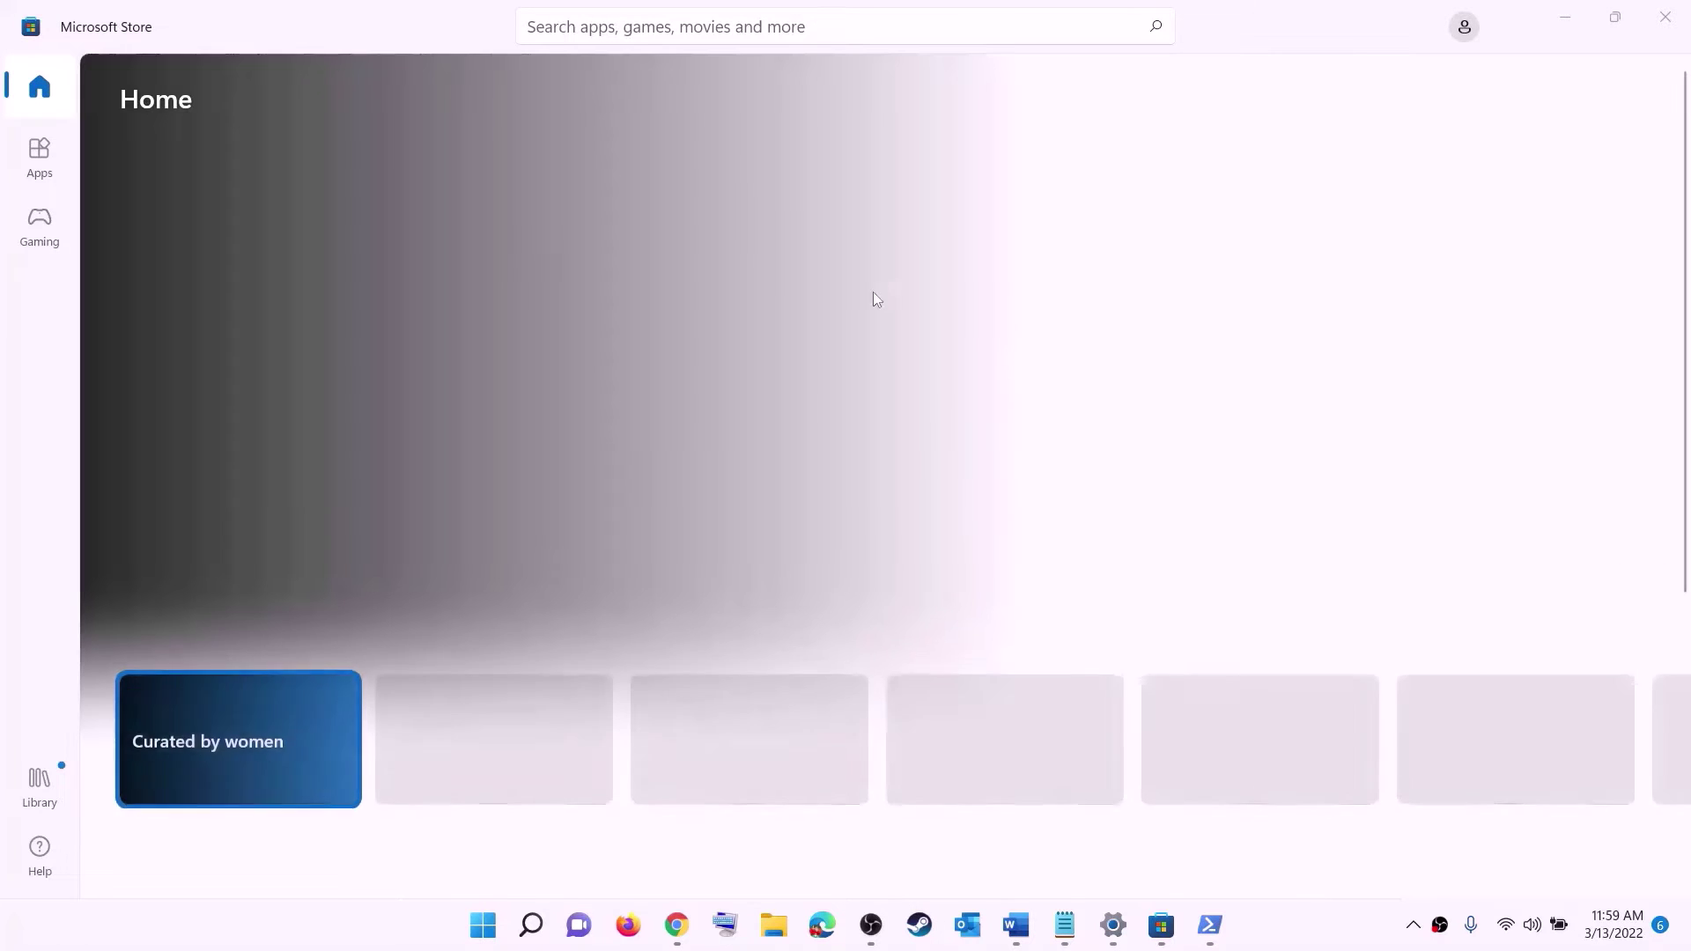
left_click(1016, 925)
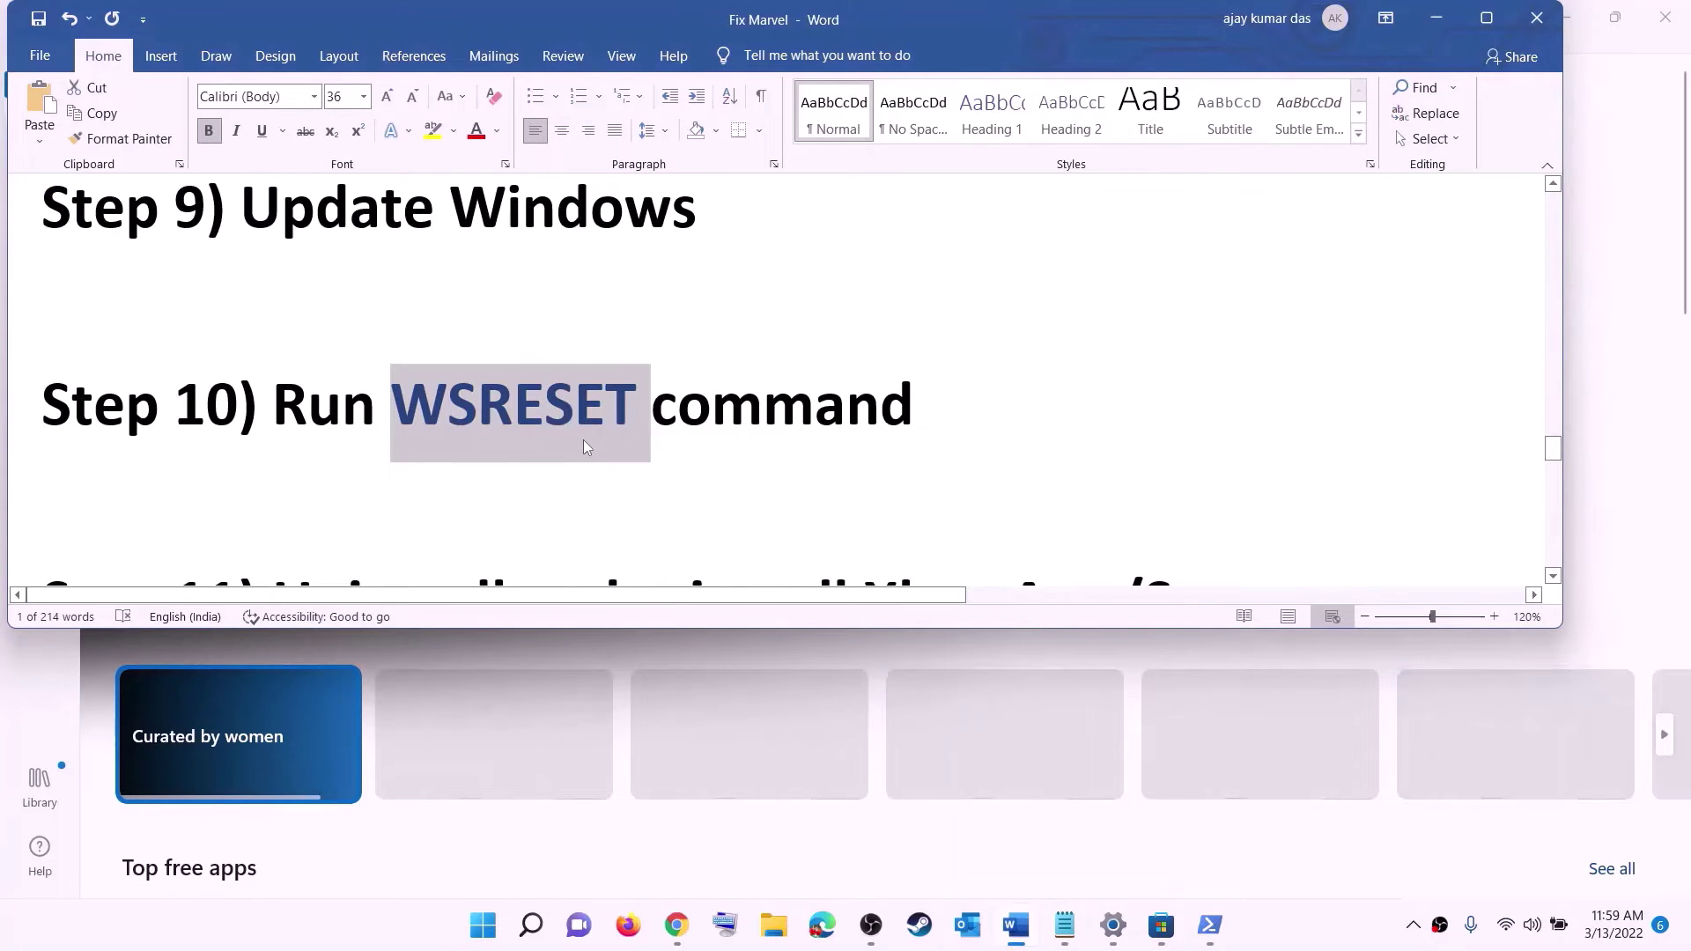
scroll(583, 440, "down", 3)
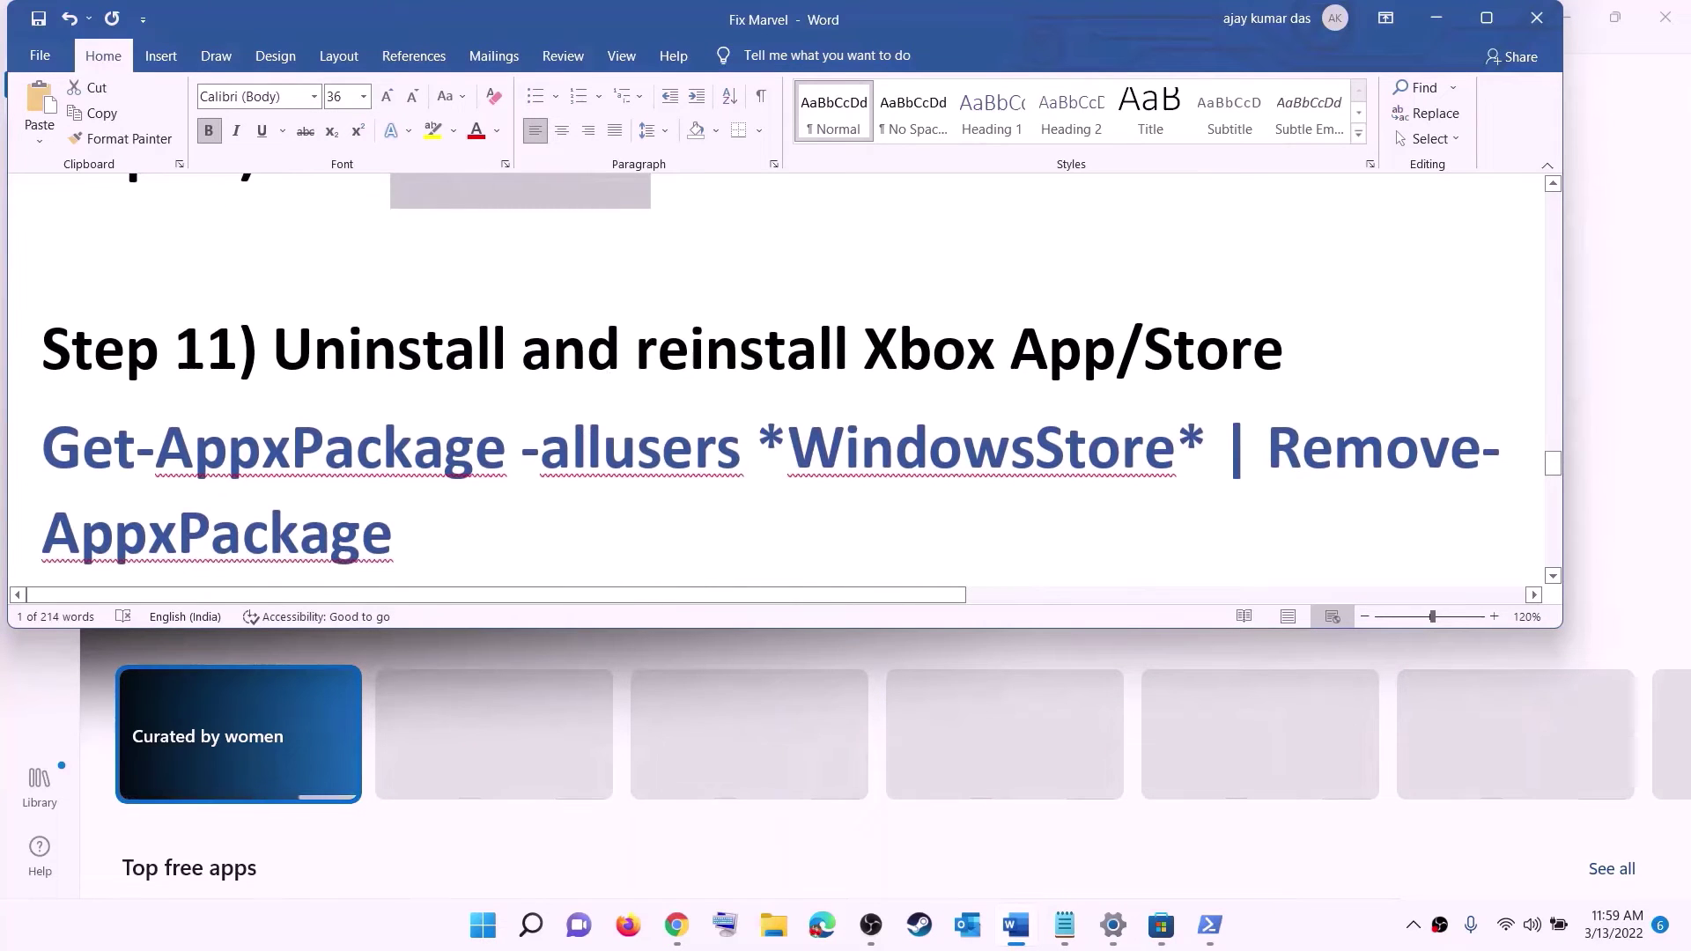